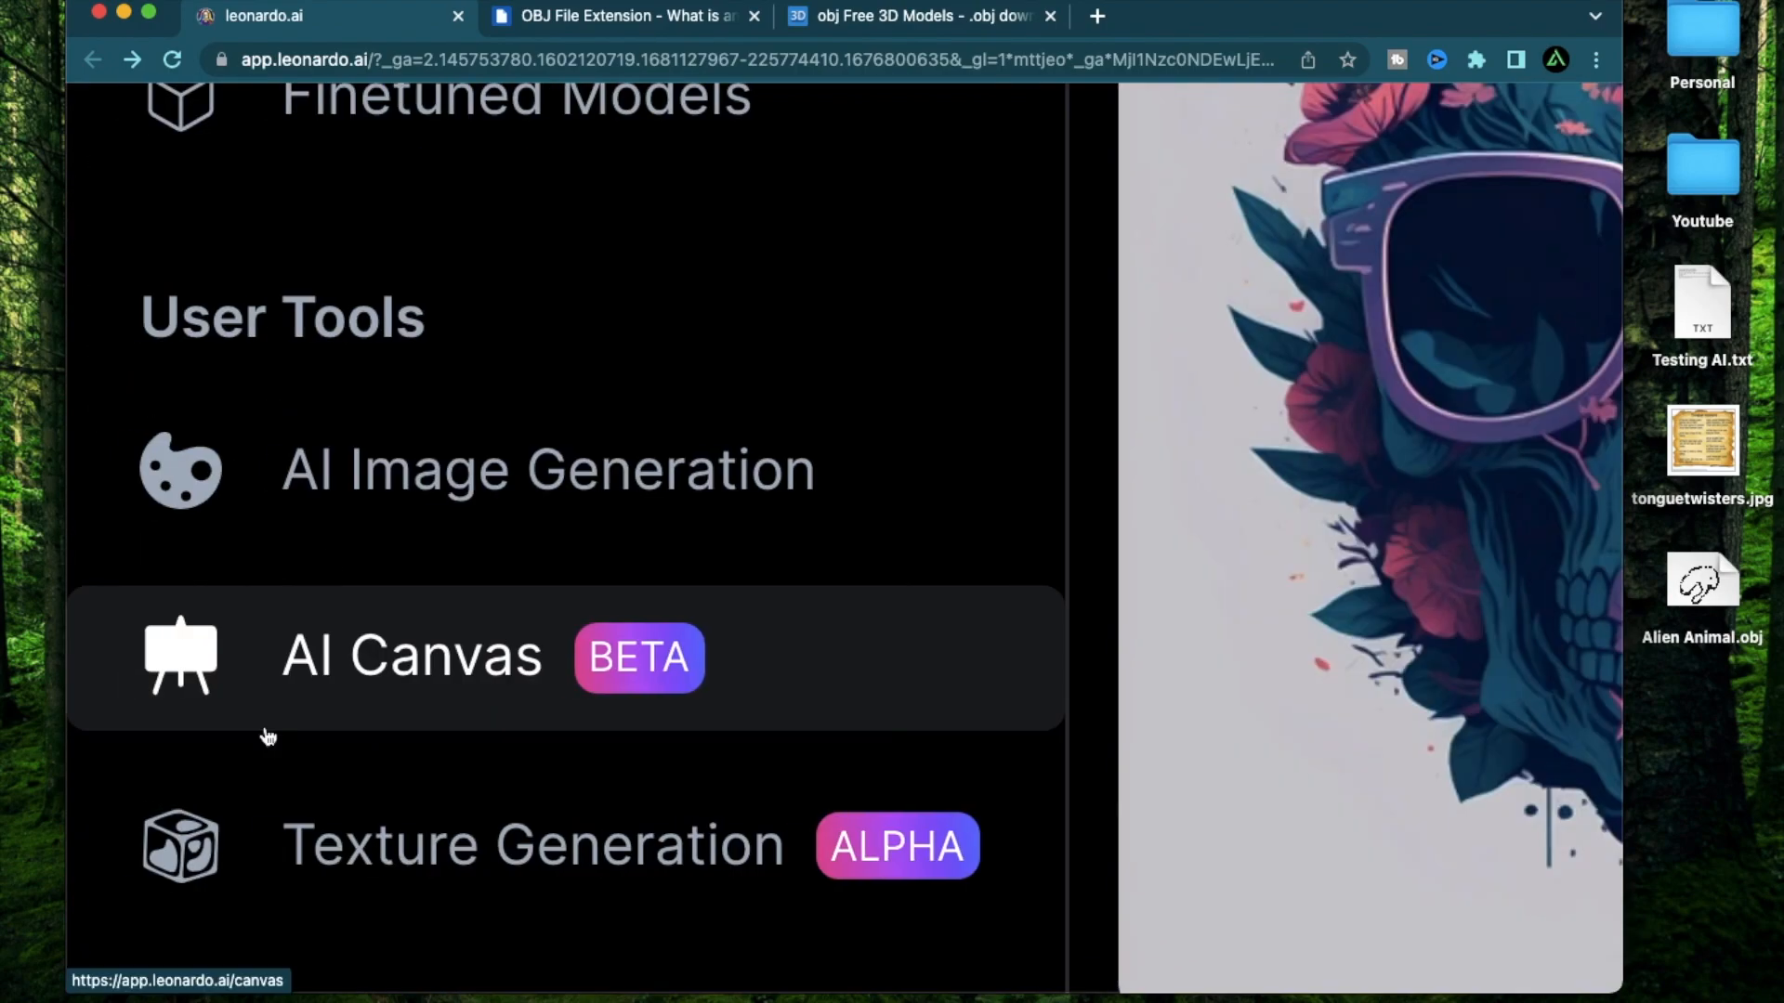
Look over the User Tools list and the recent creations on the Leonardo.Ai home page.
scroll(263, 733, down, 2)
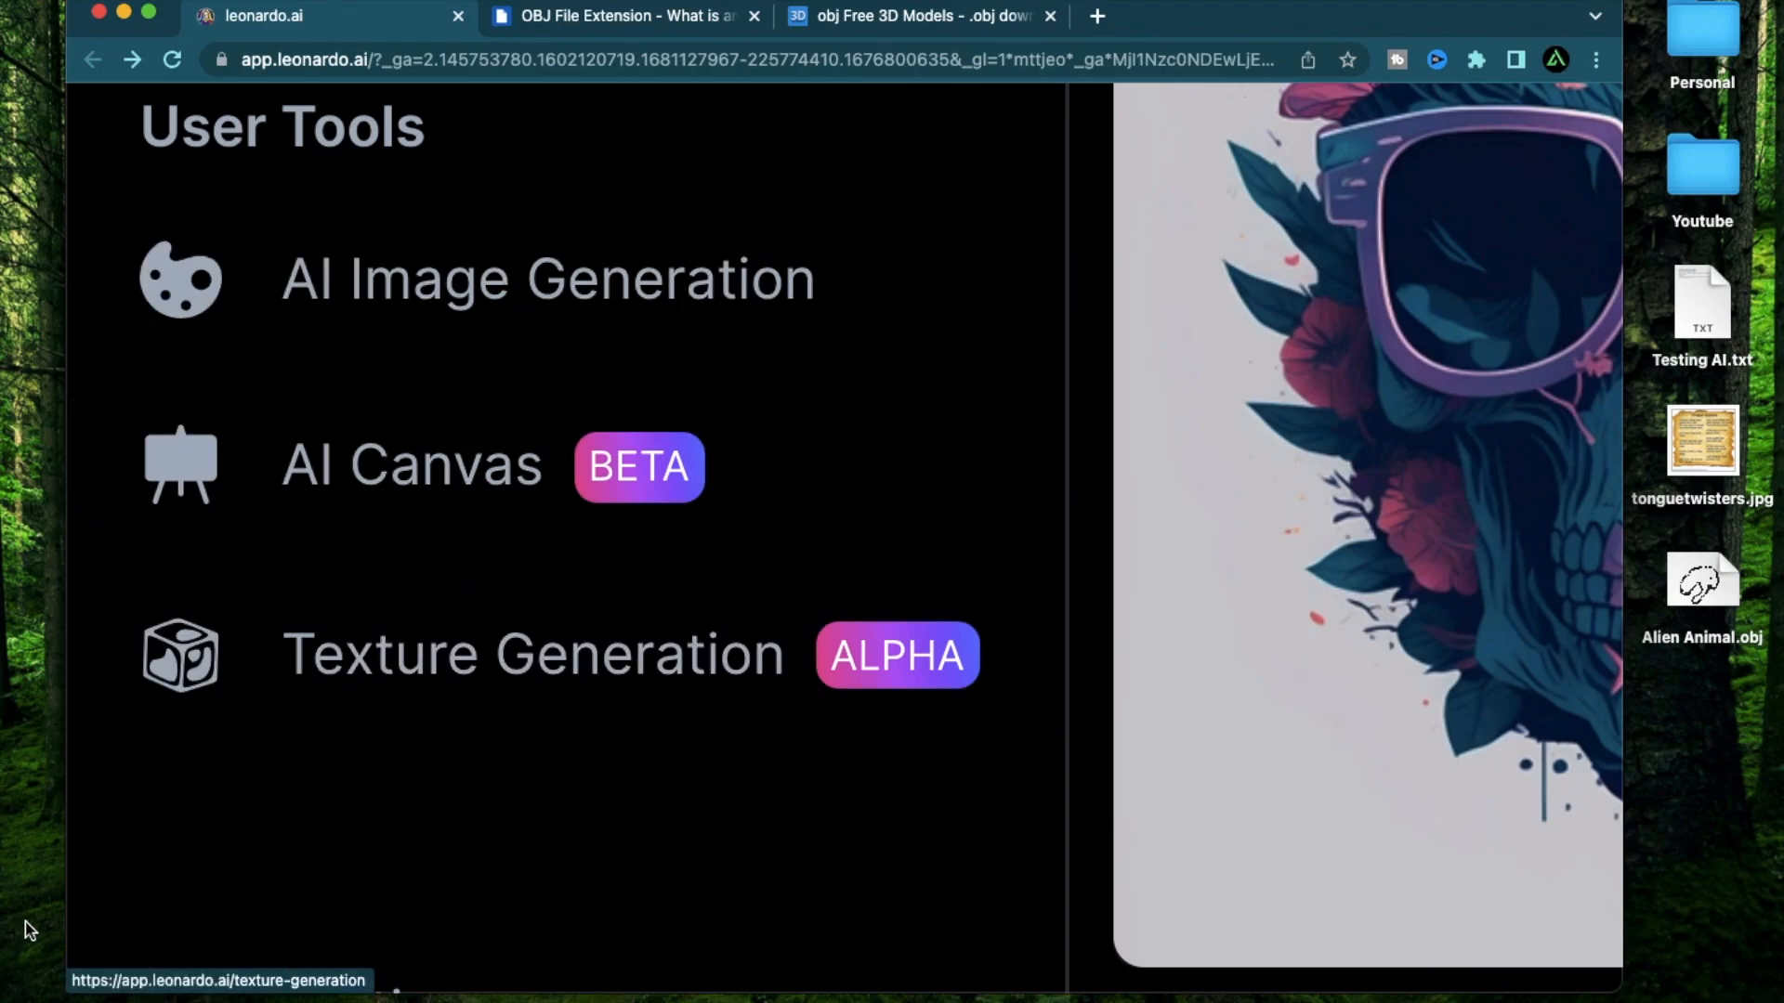
key(super+0)
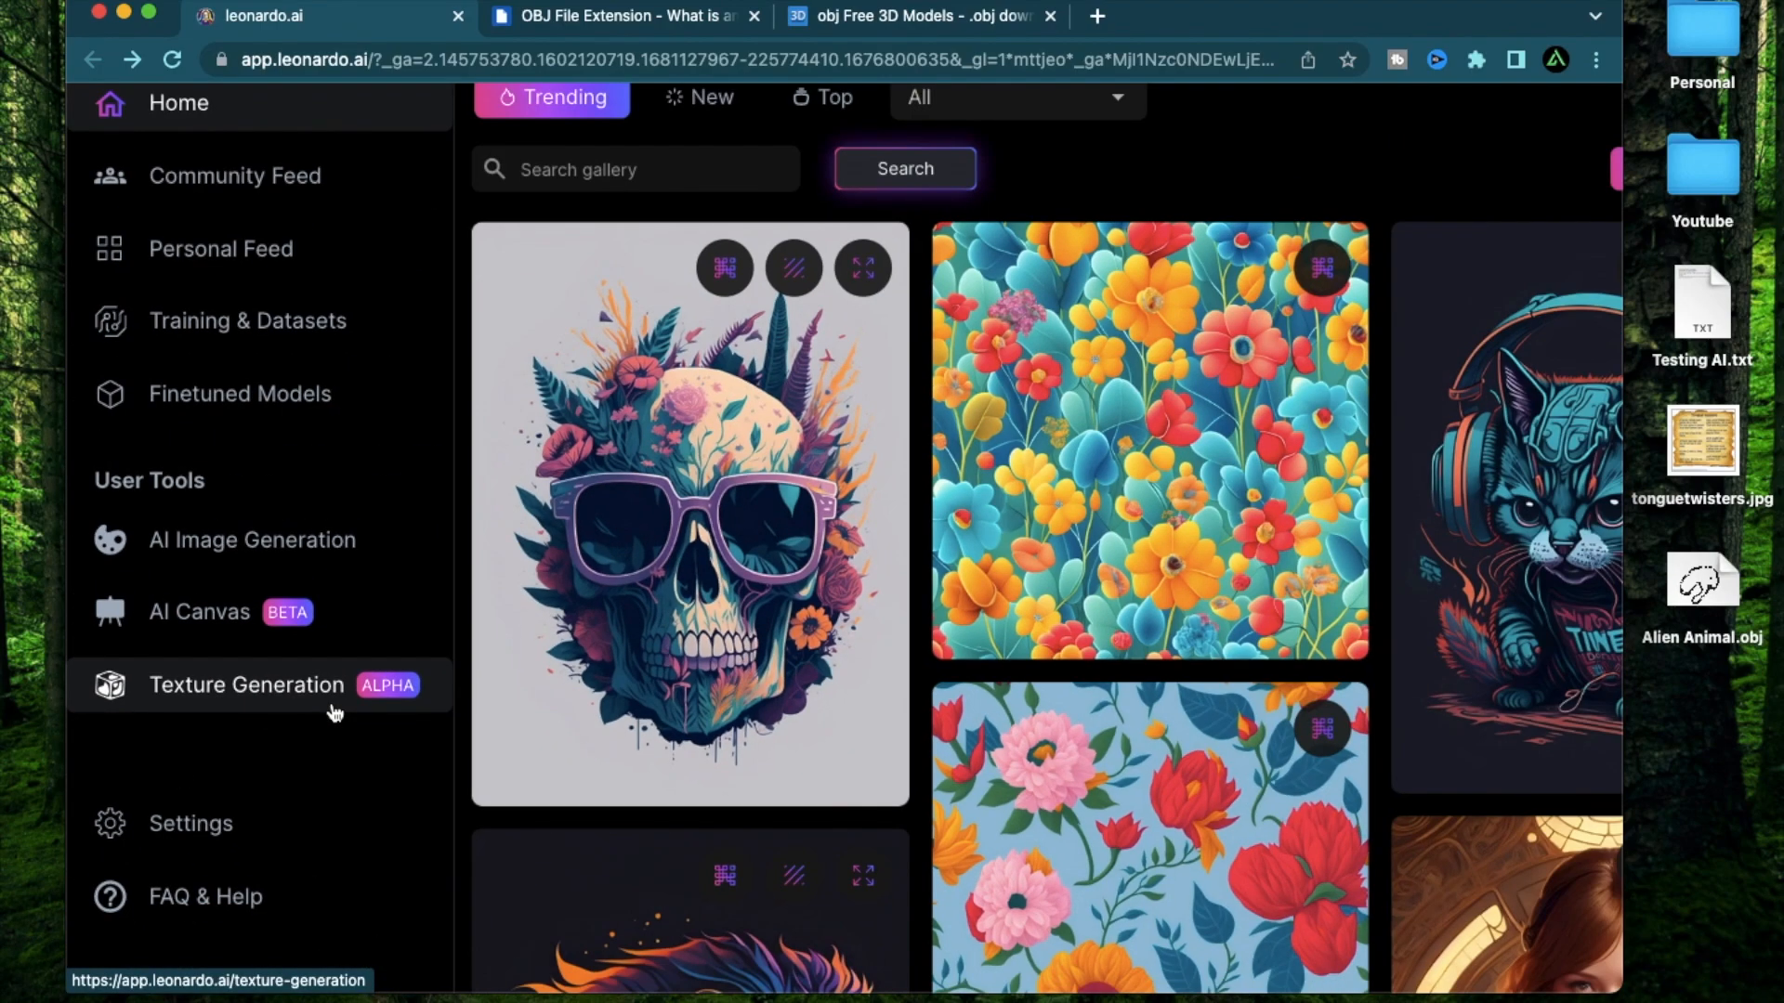
ctrl+scroll(872, 428, down, 2)
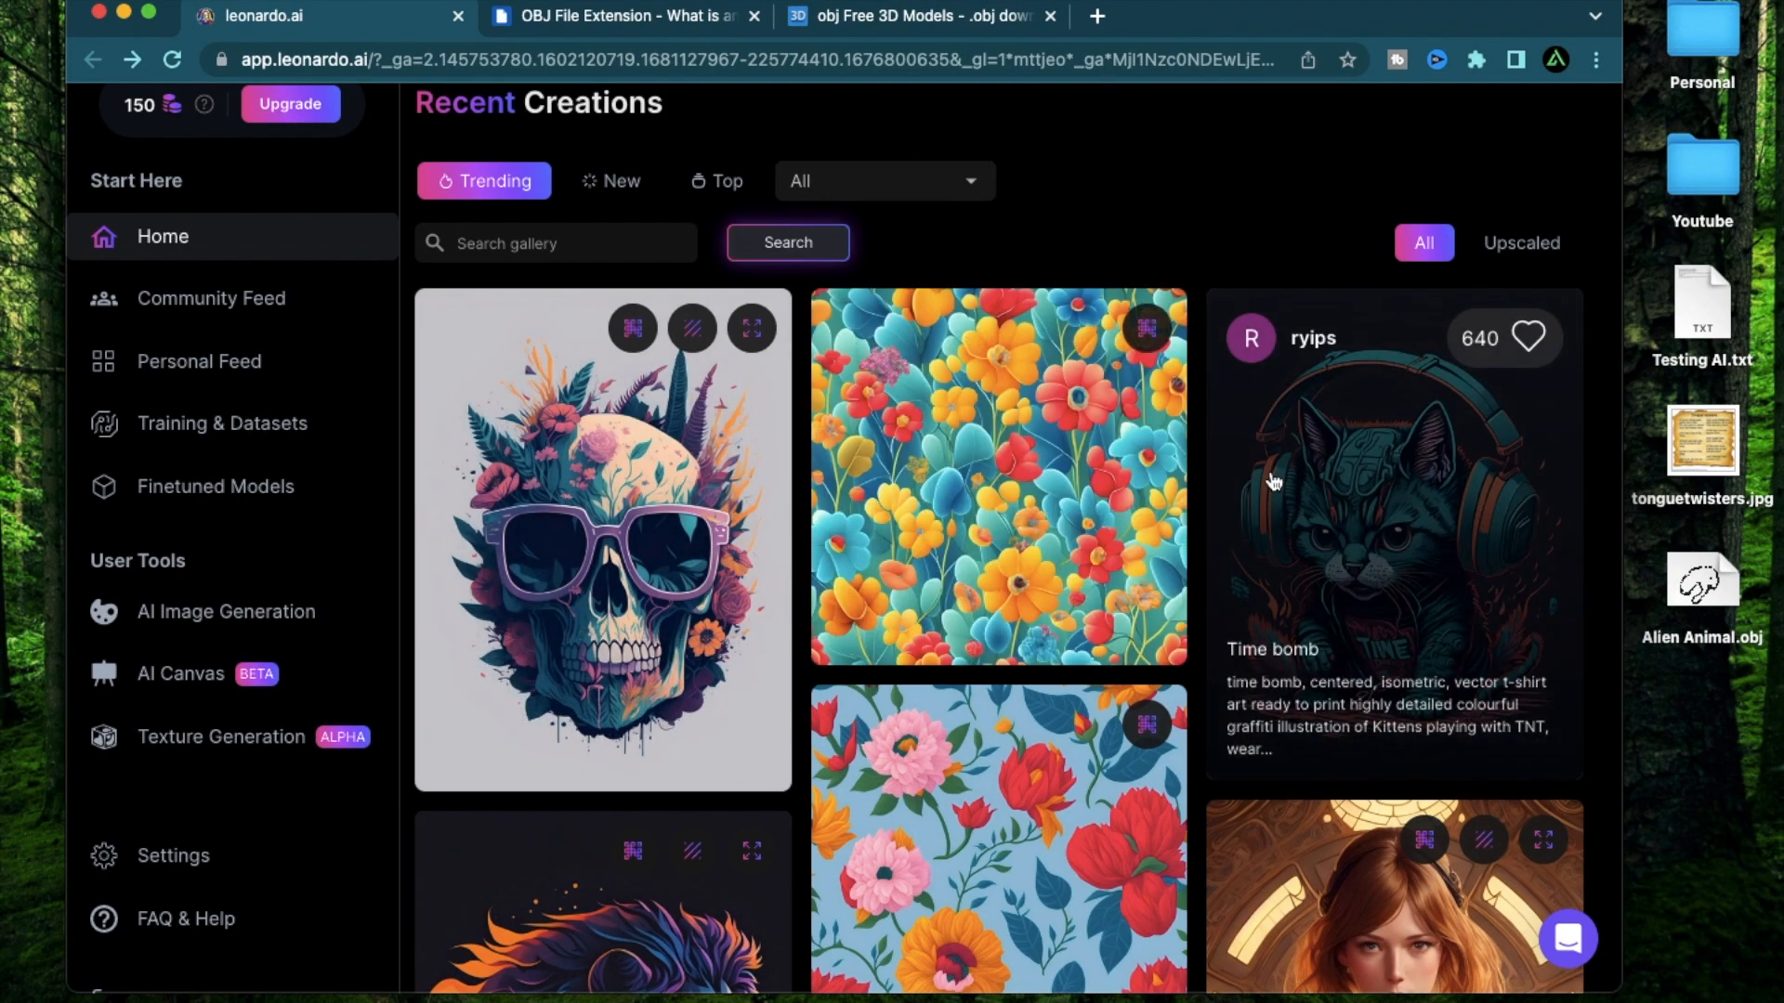
scroll(1208, 291, up, 1)
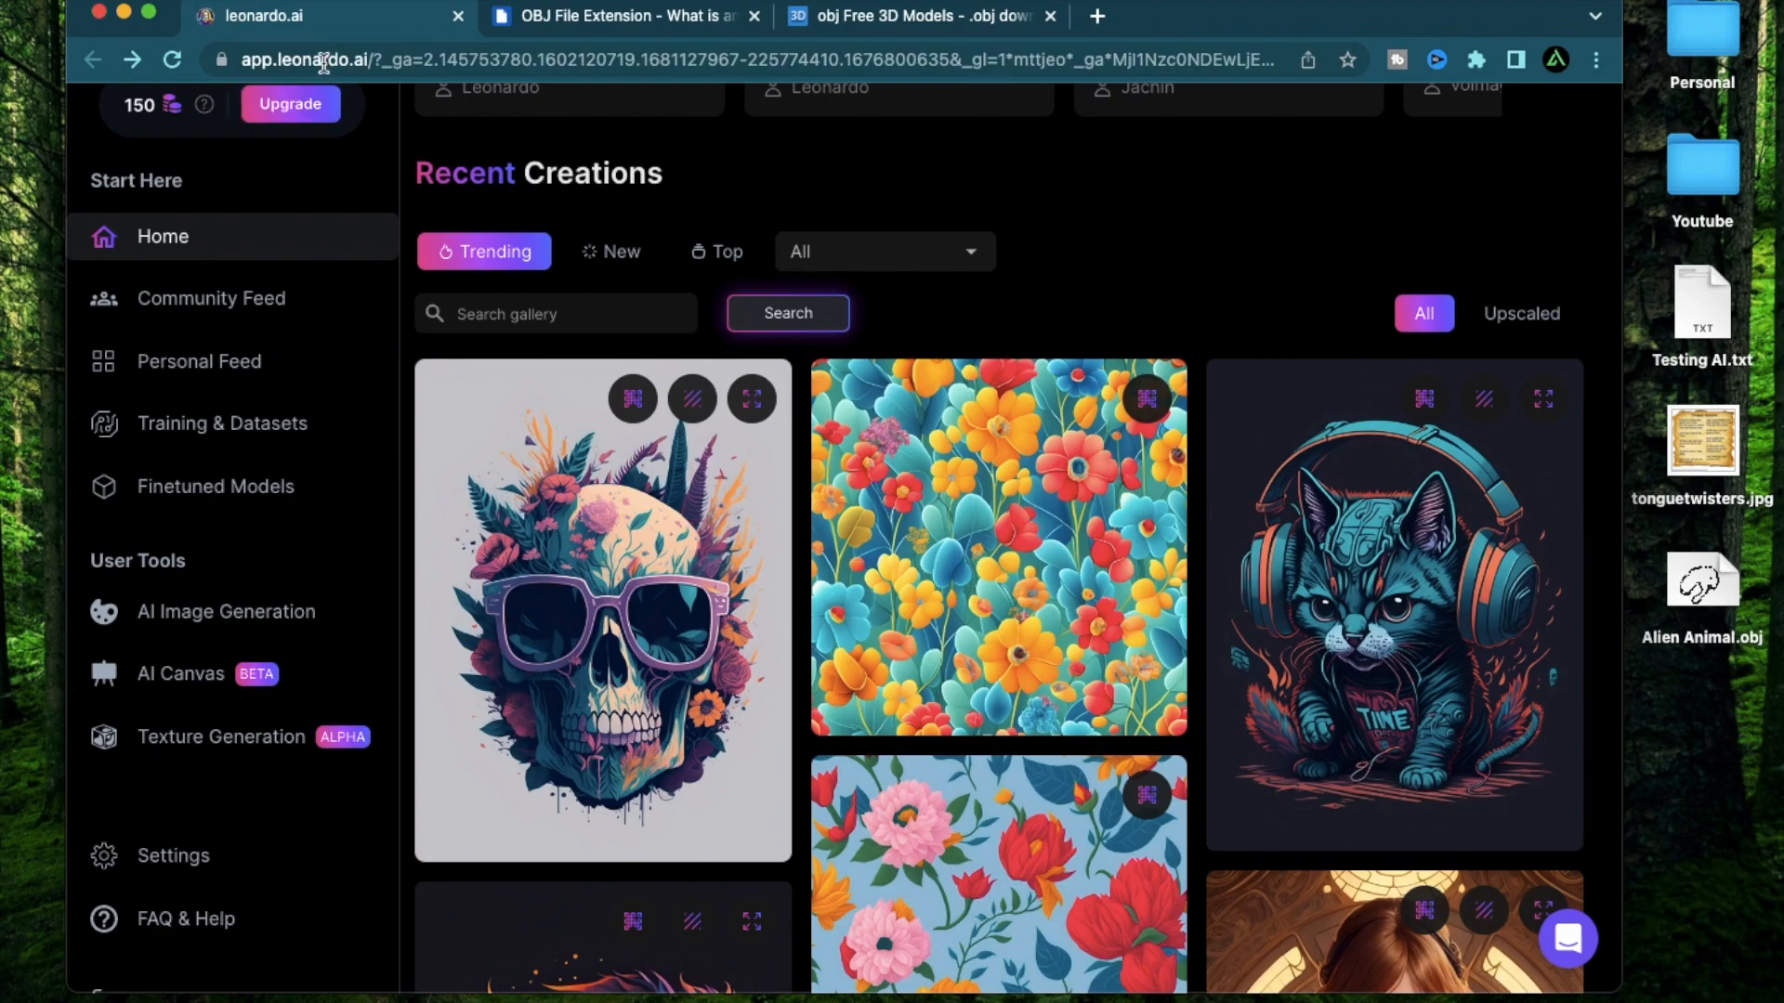
Switch to the YouTube window, open the full Leonardo AI playlist of the Testing AI channel and look through its videos.
key(ctrl+Left)
scroll(327, 506, down, 2)
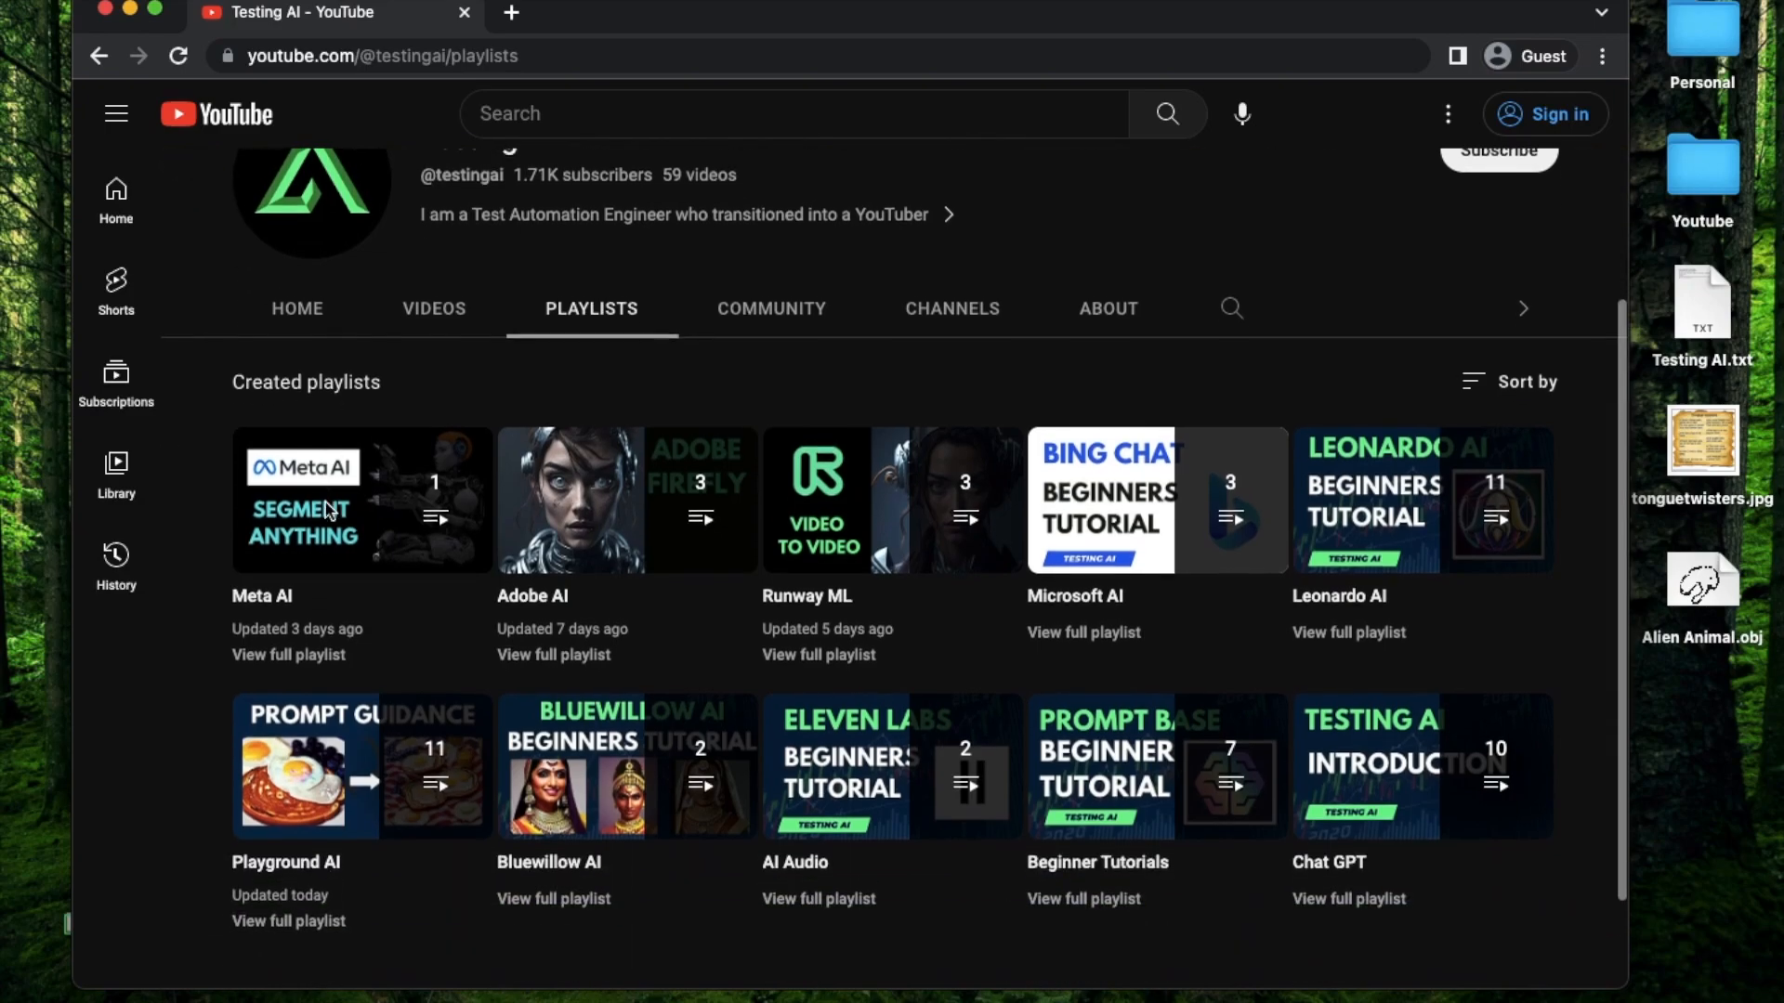
scroll(657, 722, down, 2)
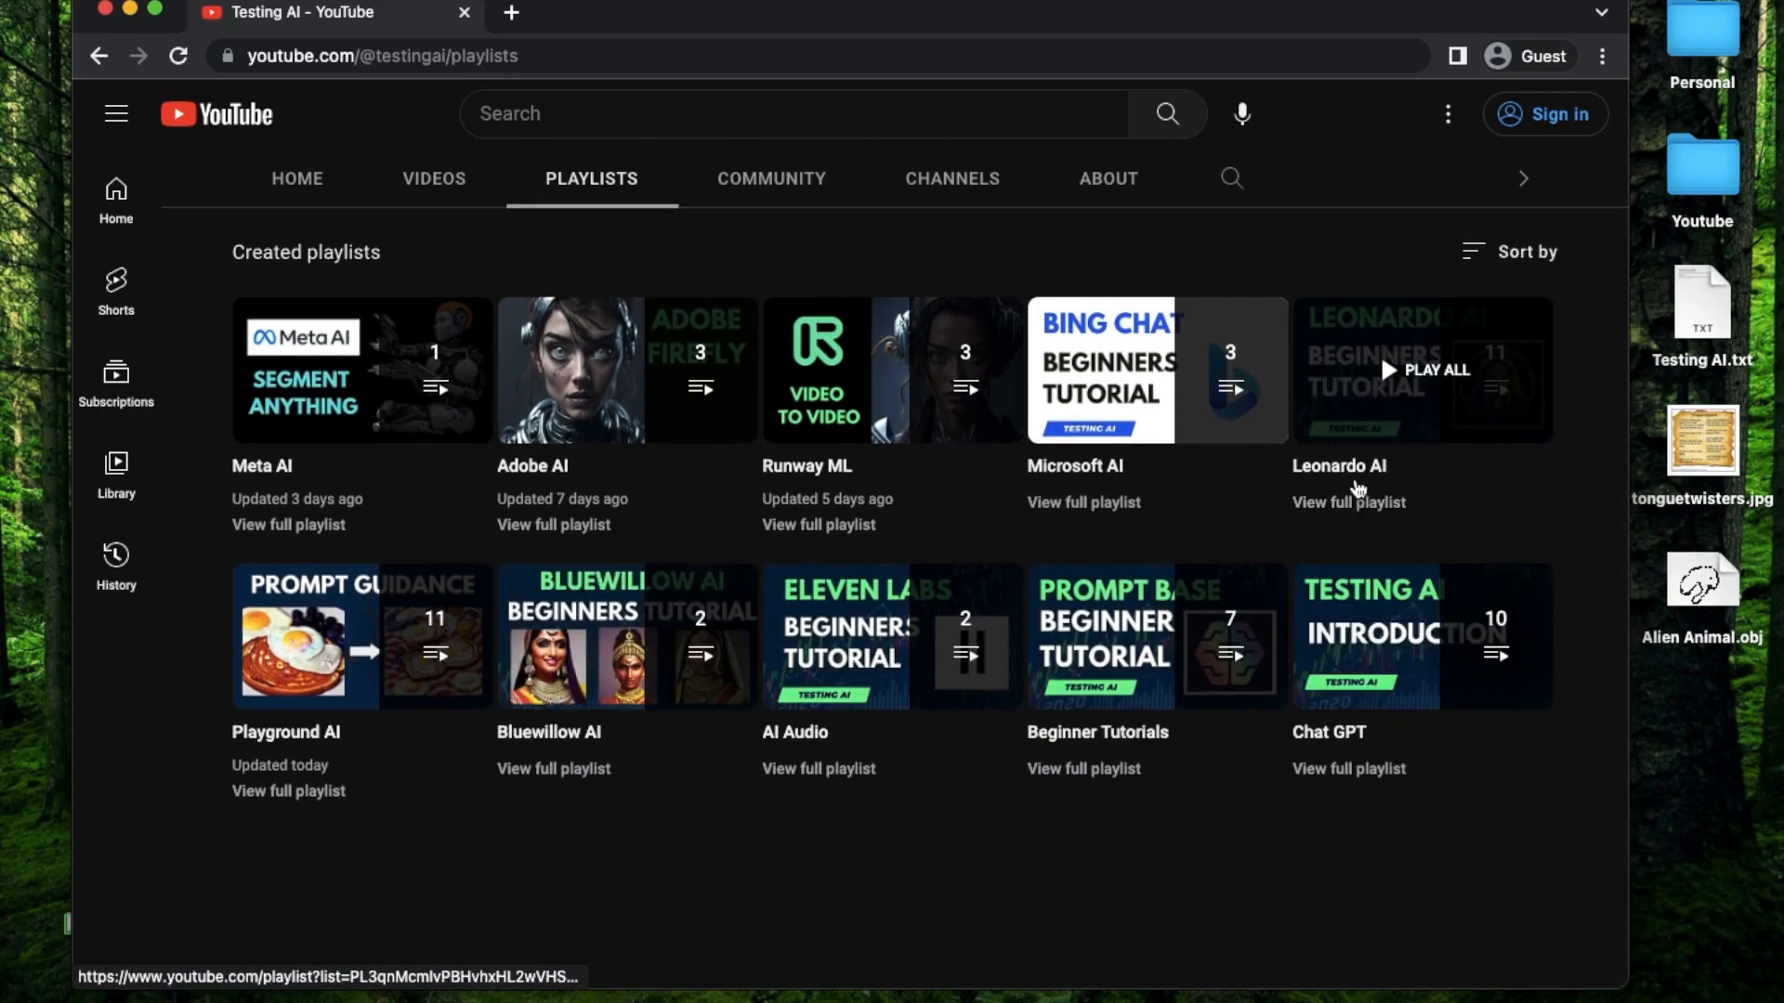
click(1359, 504)
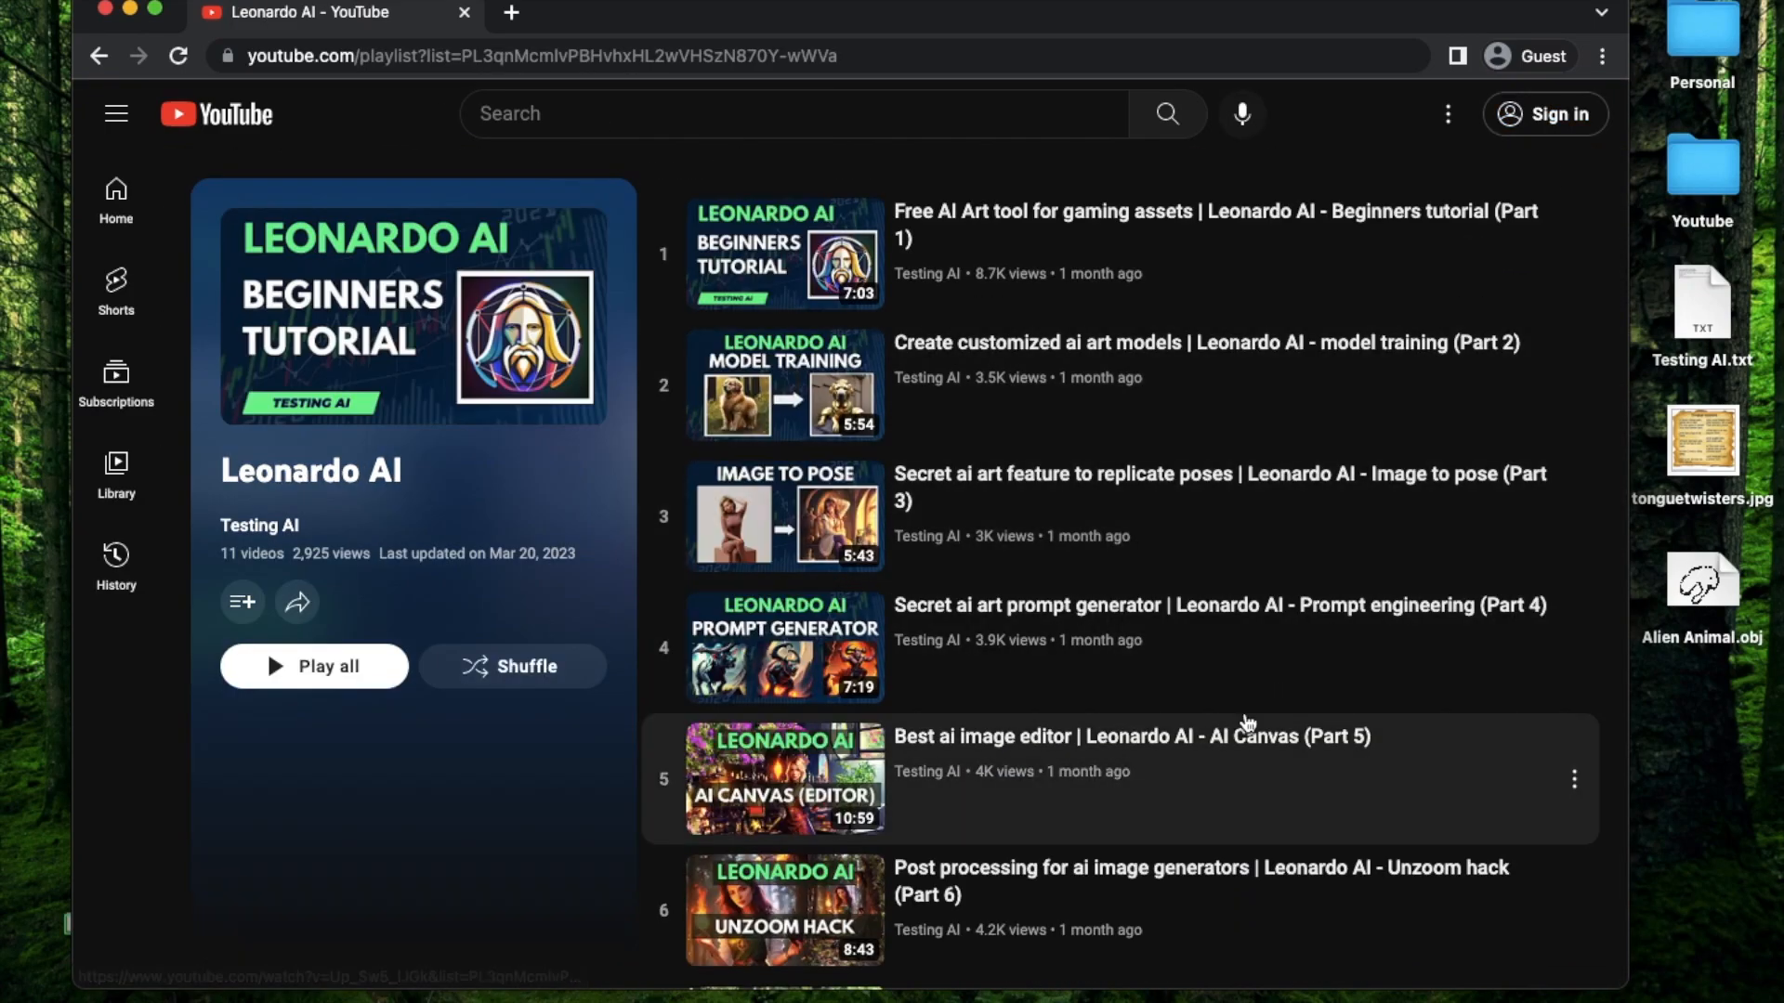
scroll(1245, 722, down, 5)
scroll(1247, 722, down, 1)
scroll(1286, 372, up, 6)
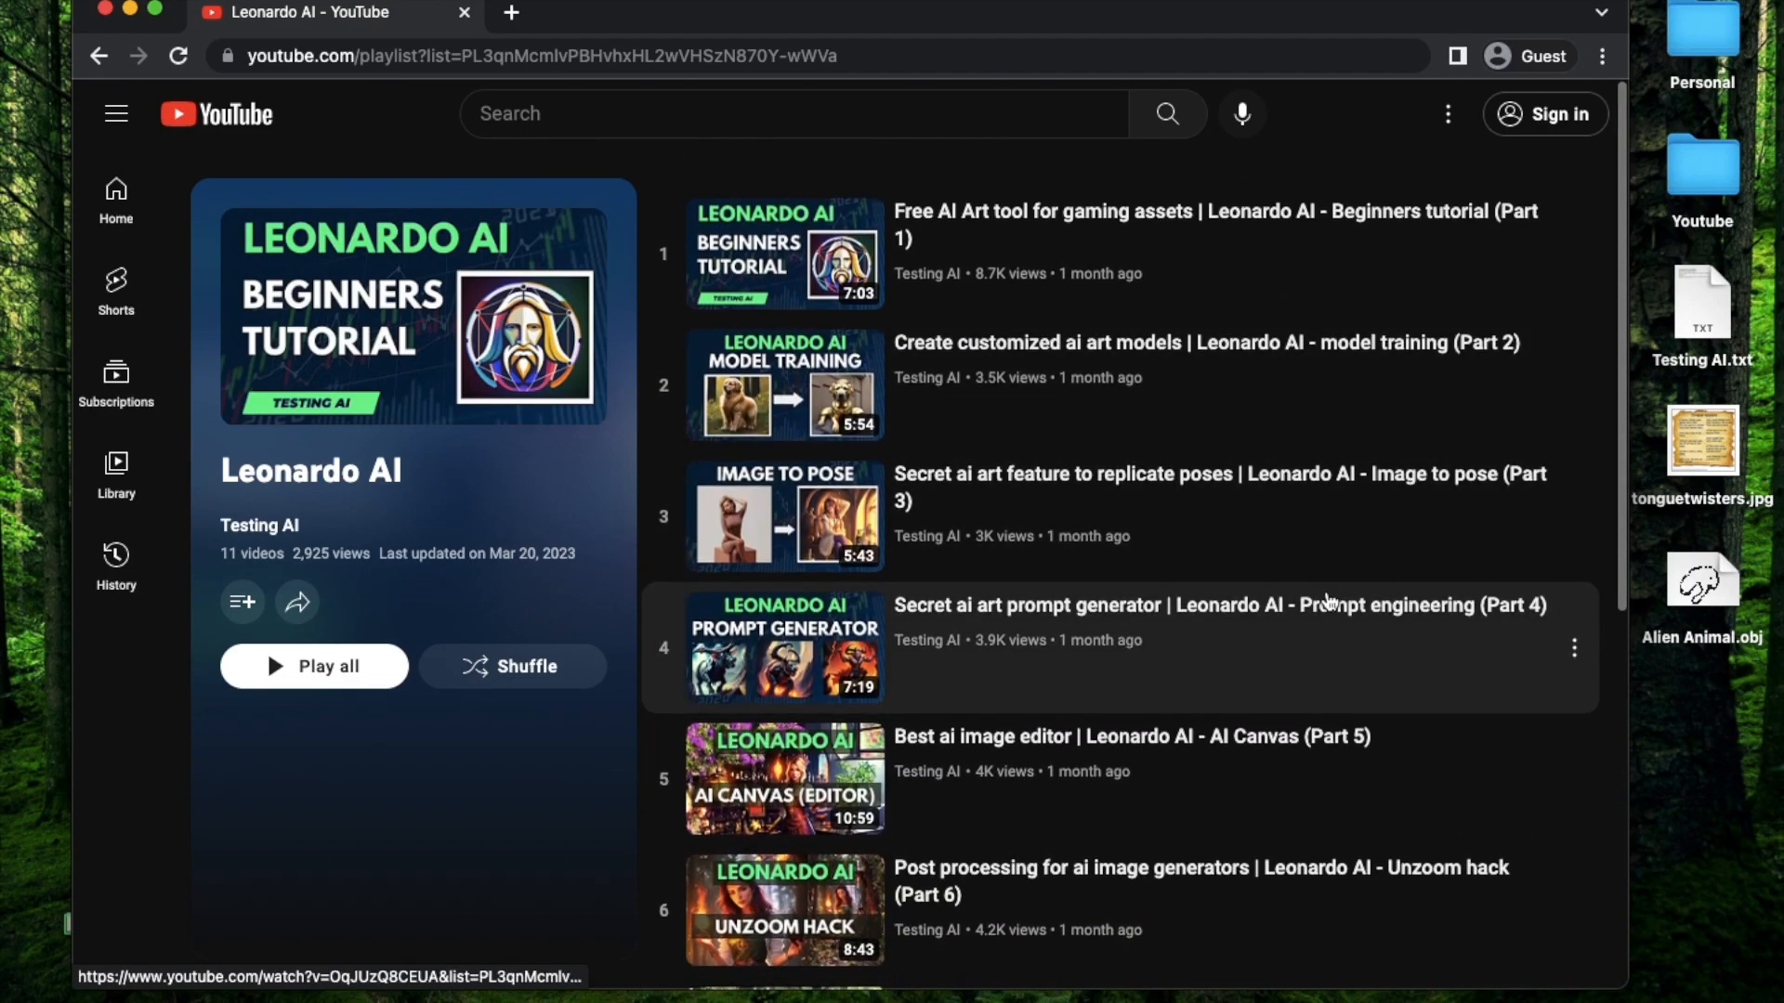
scroll(1375, 715, down, 6)
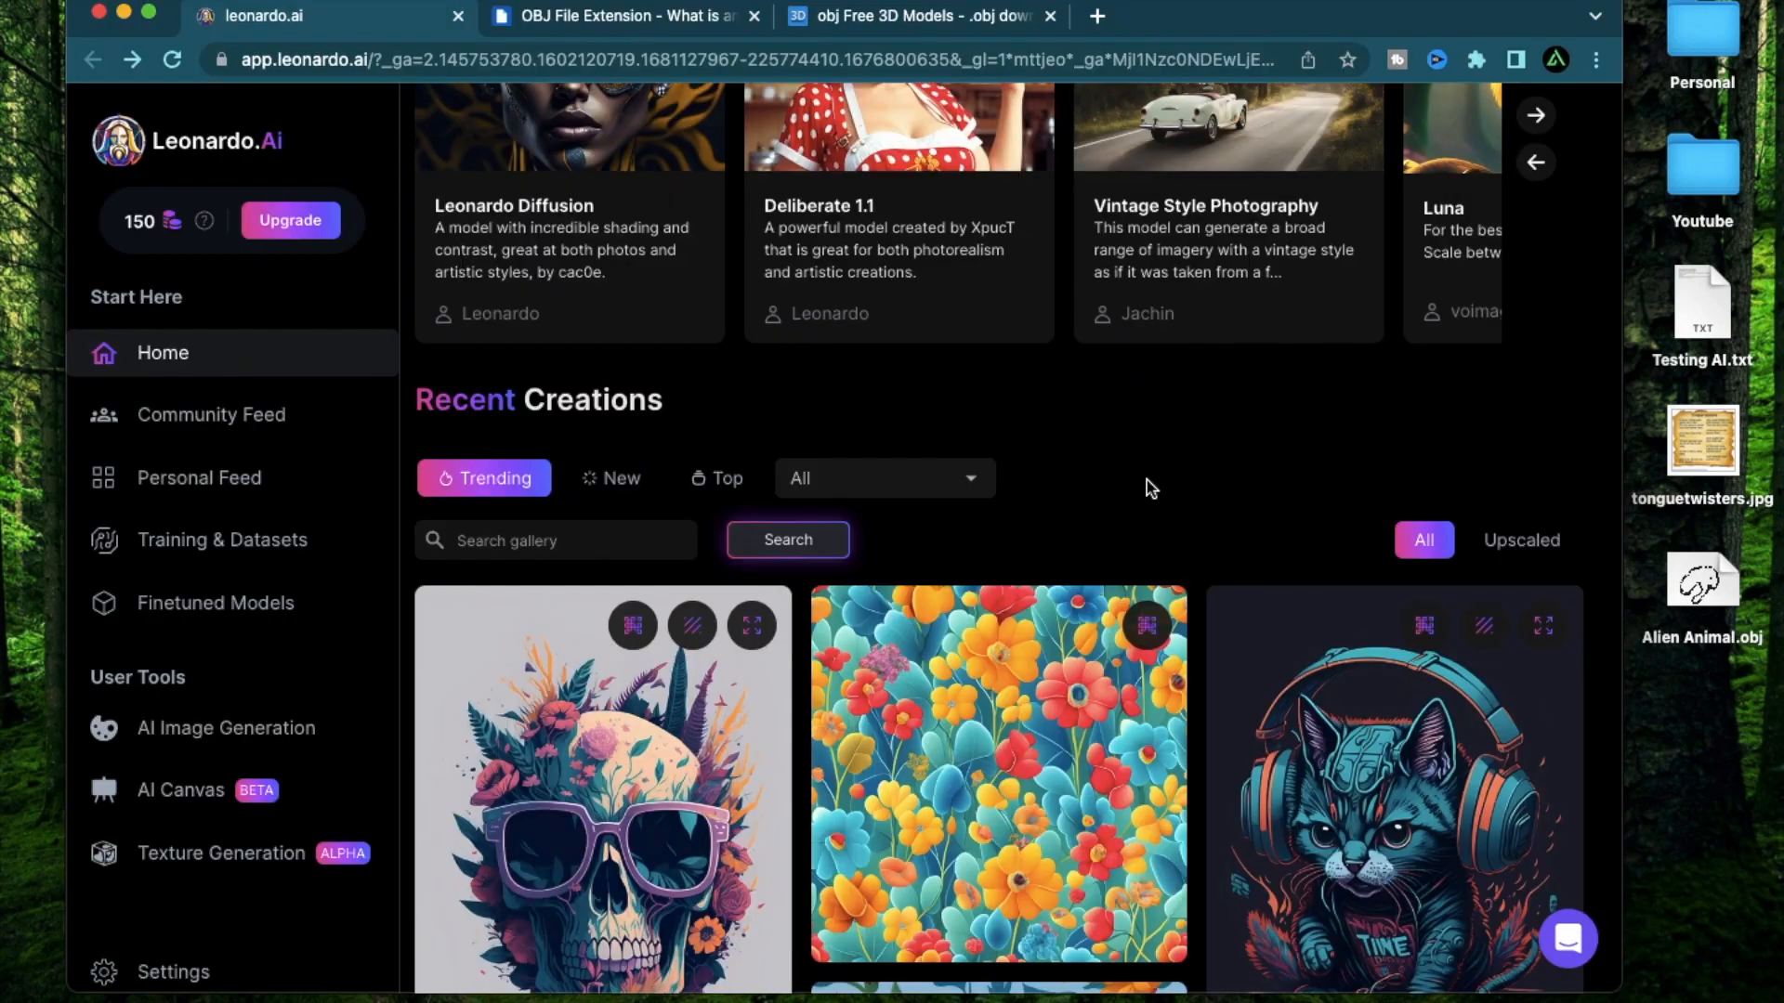
Back in Leonardo.Ai, examine the recent creations, the credit balance and the User Tools entries, including Texture Generation.
scroll(1146, 480, down, 3)
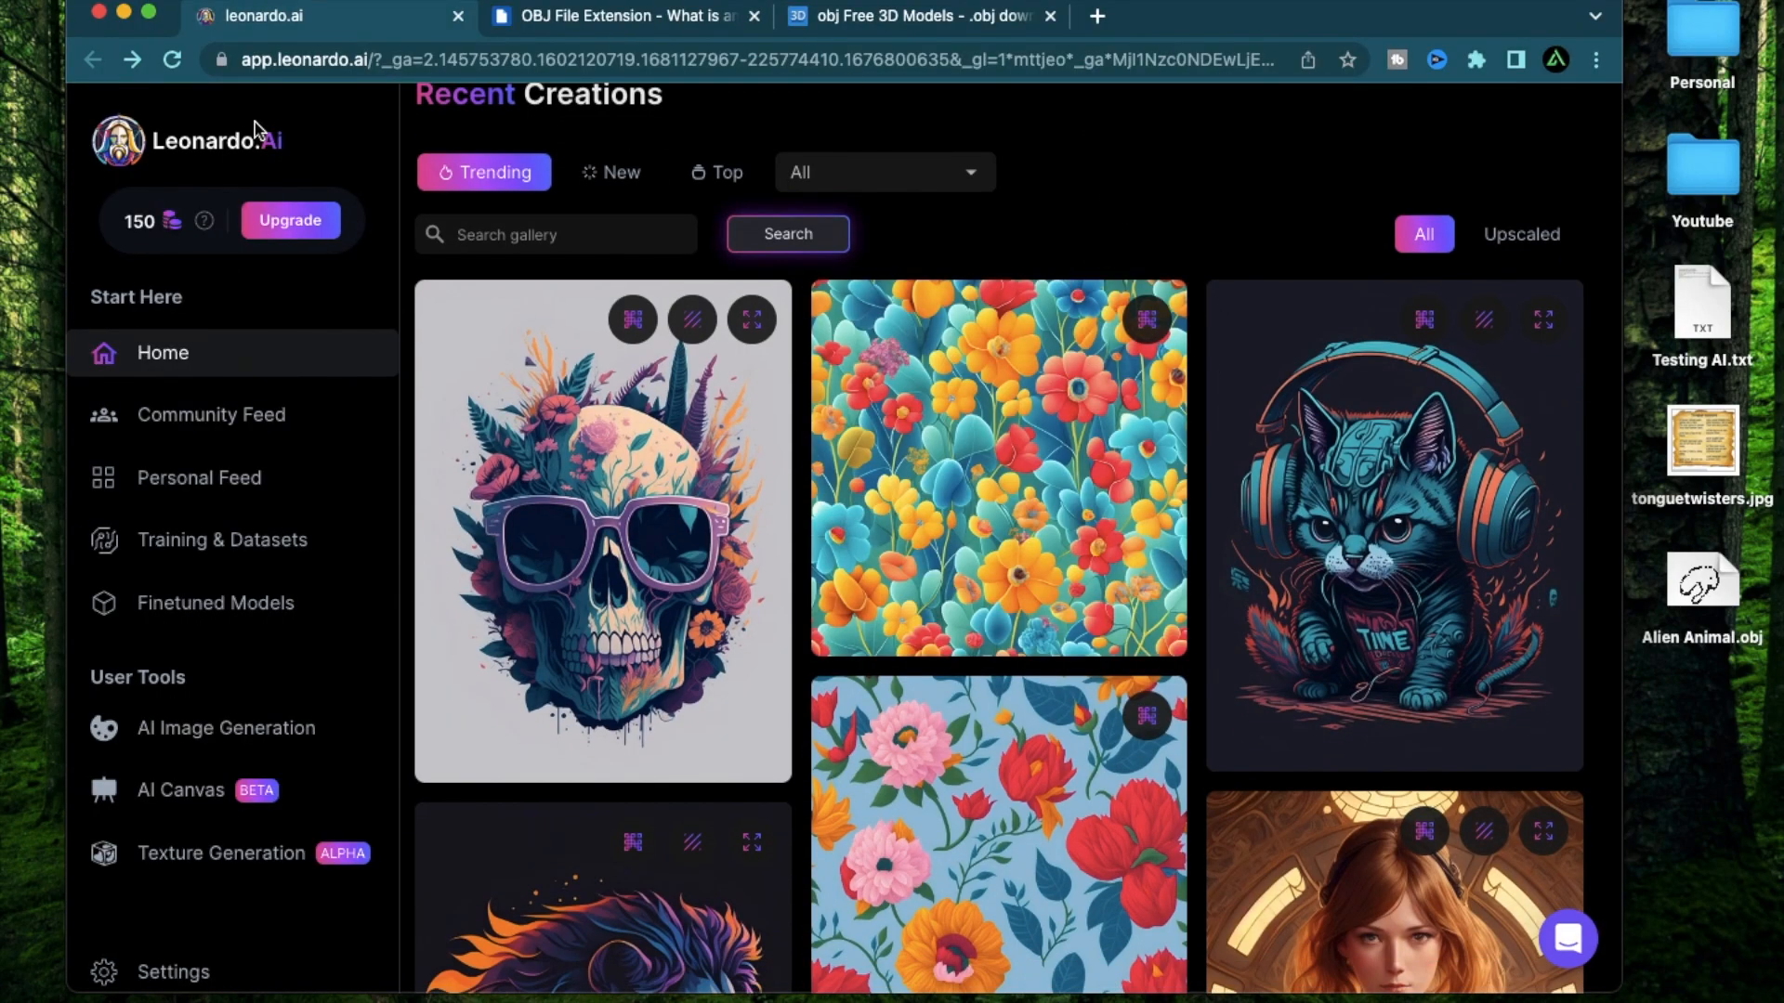
ctrl+scroll(121, 158, up, 5)
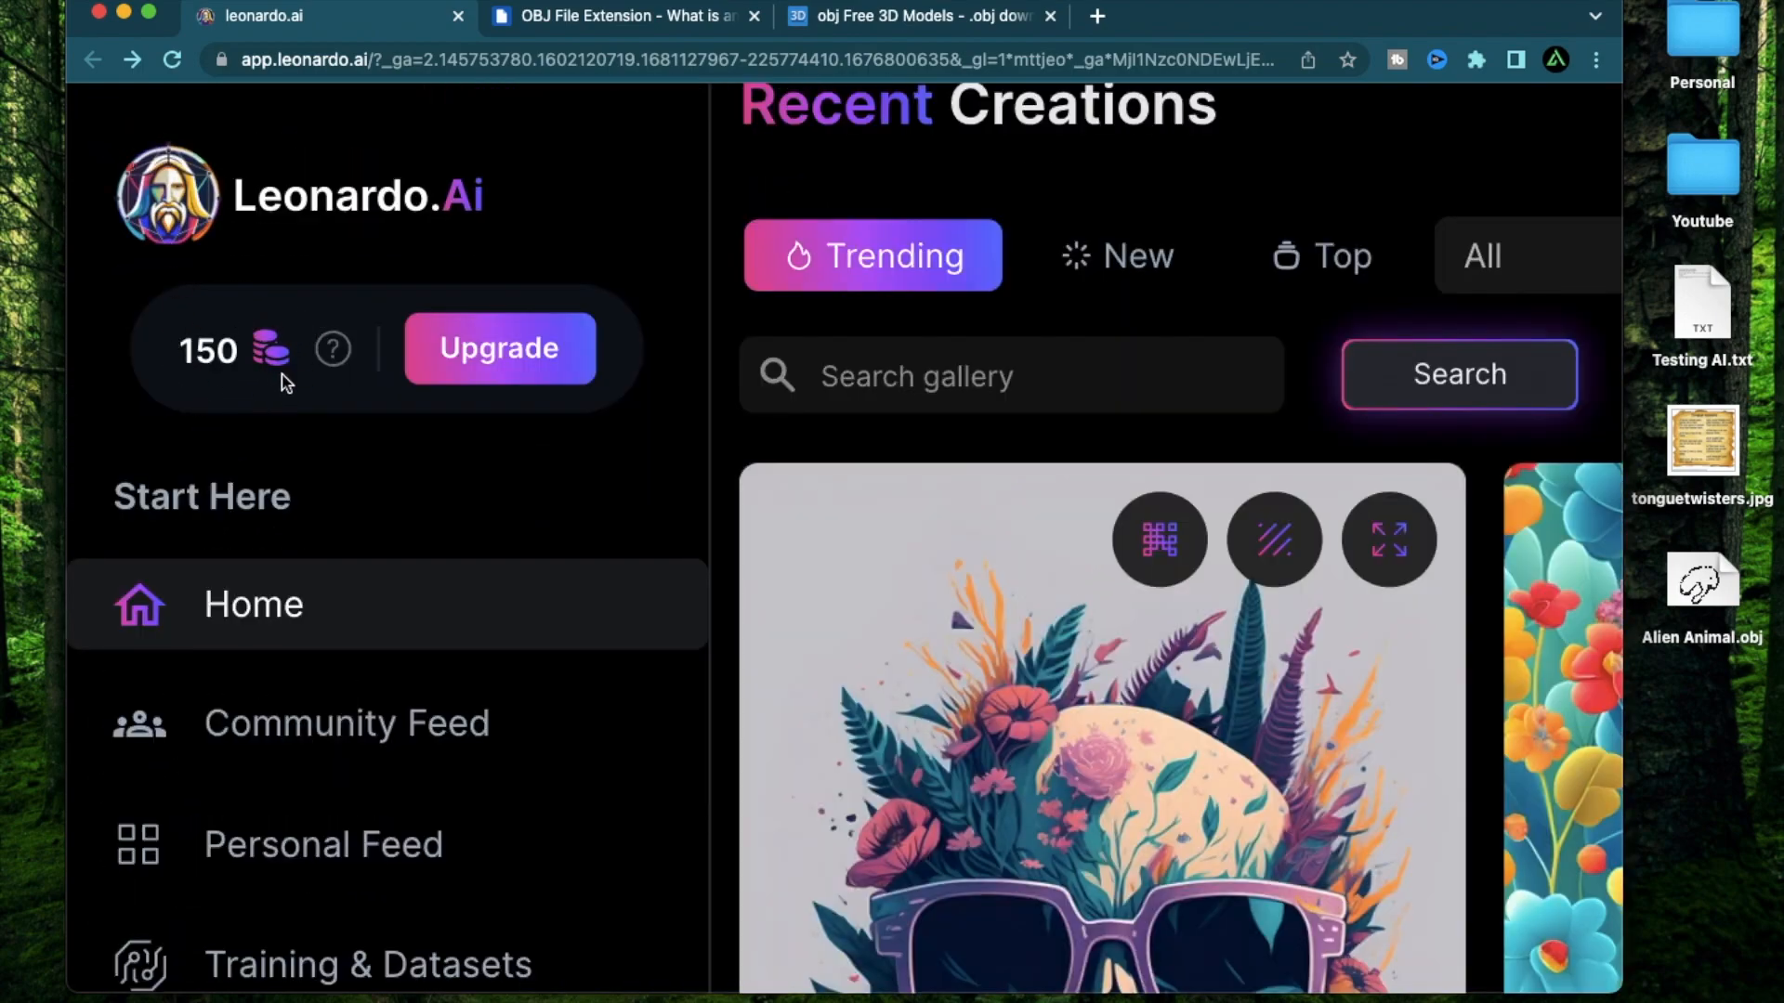
ctrl+scroll(504, 489, down, 5)
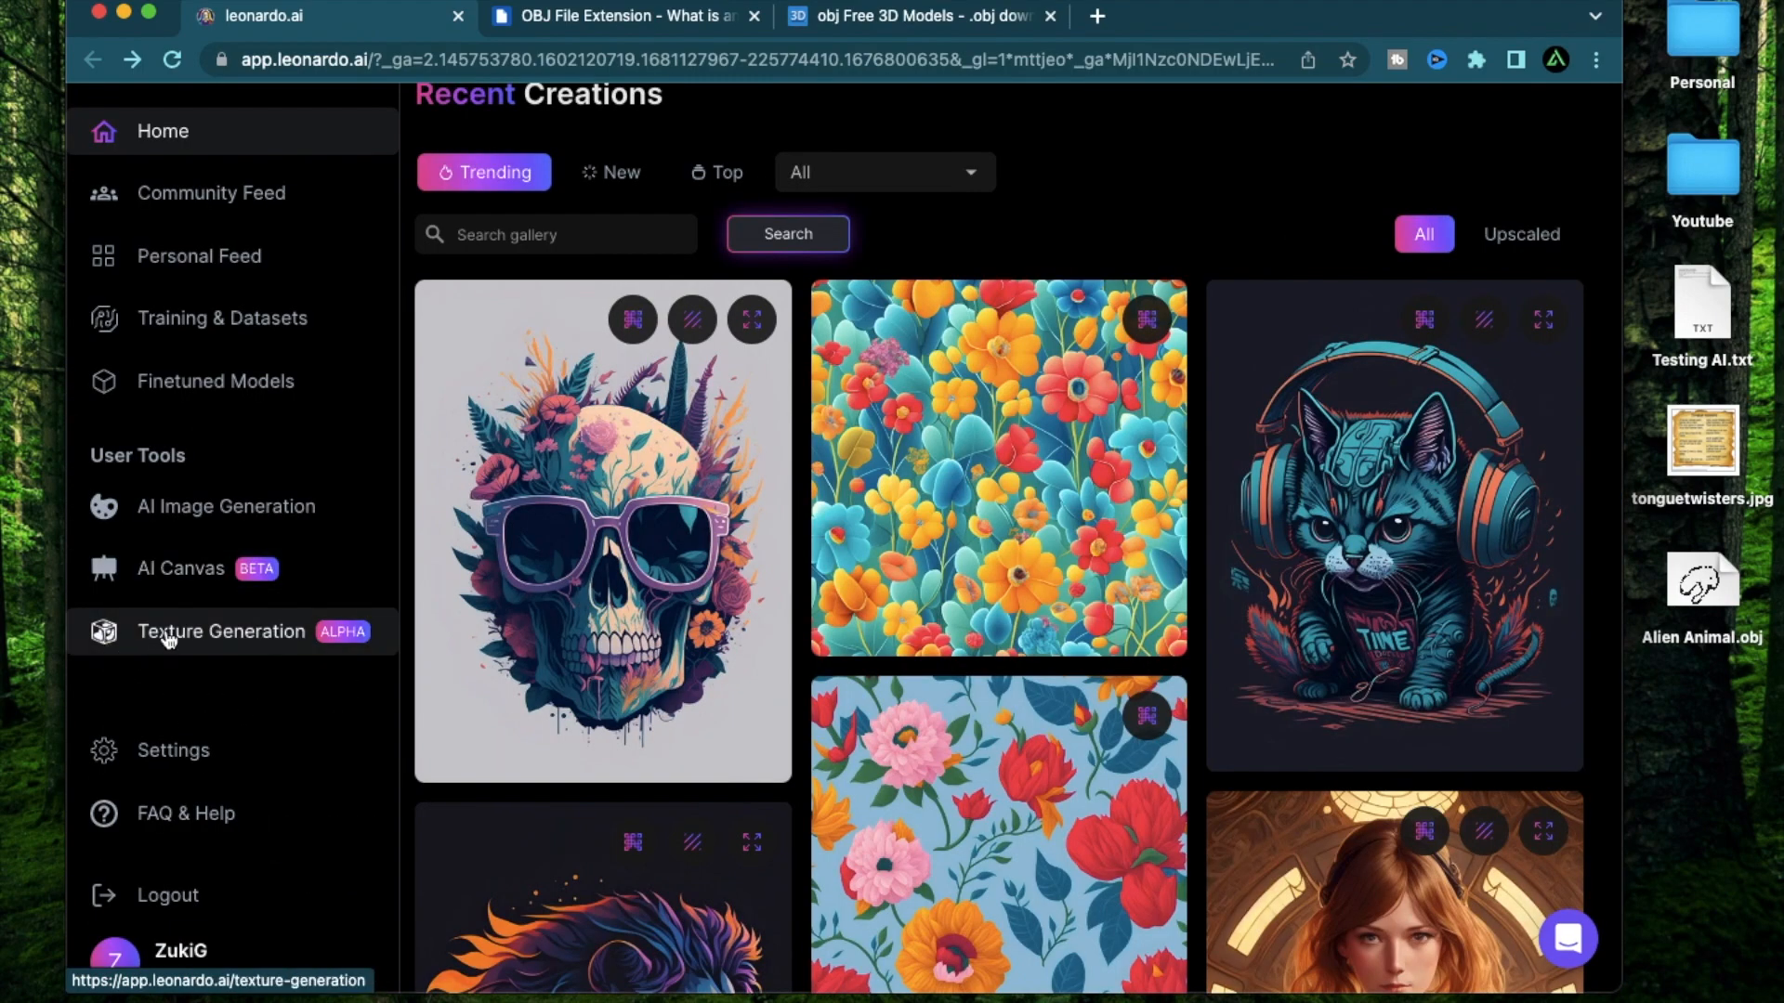
ctrl+scroll(154, 623, up, 5)
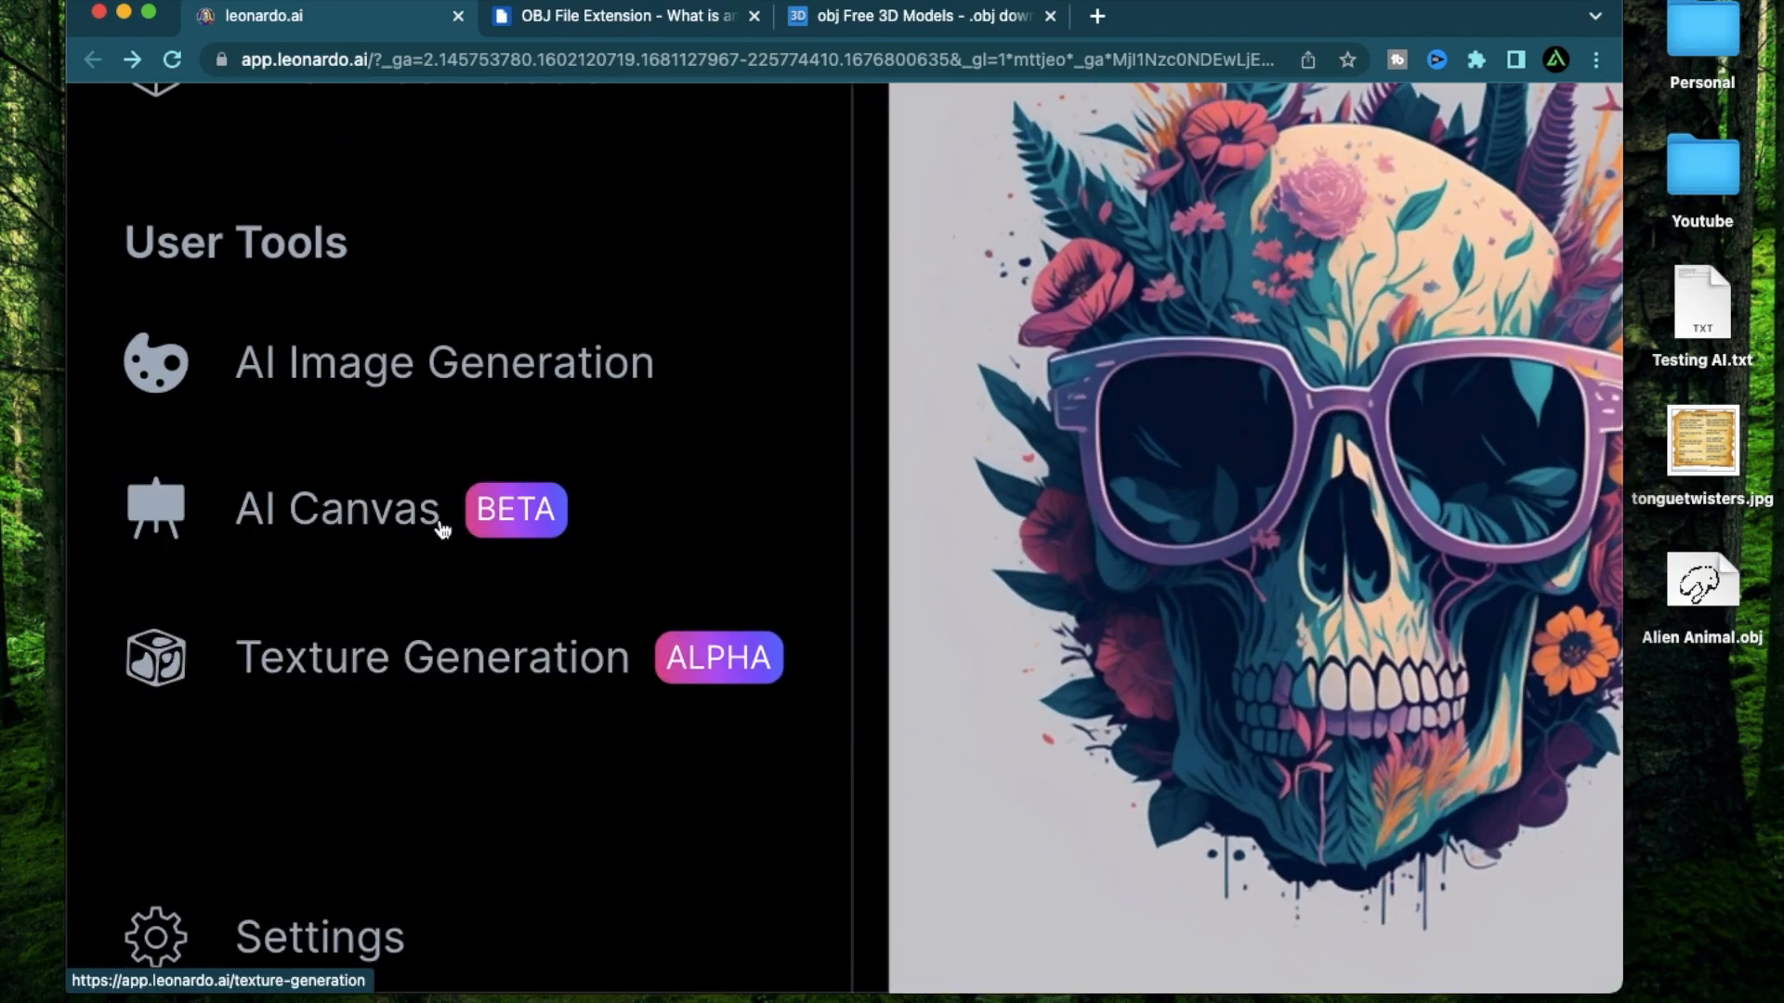
ctrl+scroll(389, 516, down, 2)
ctrl+scroll(390, 523, down, 1)
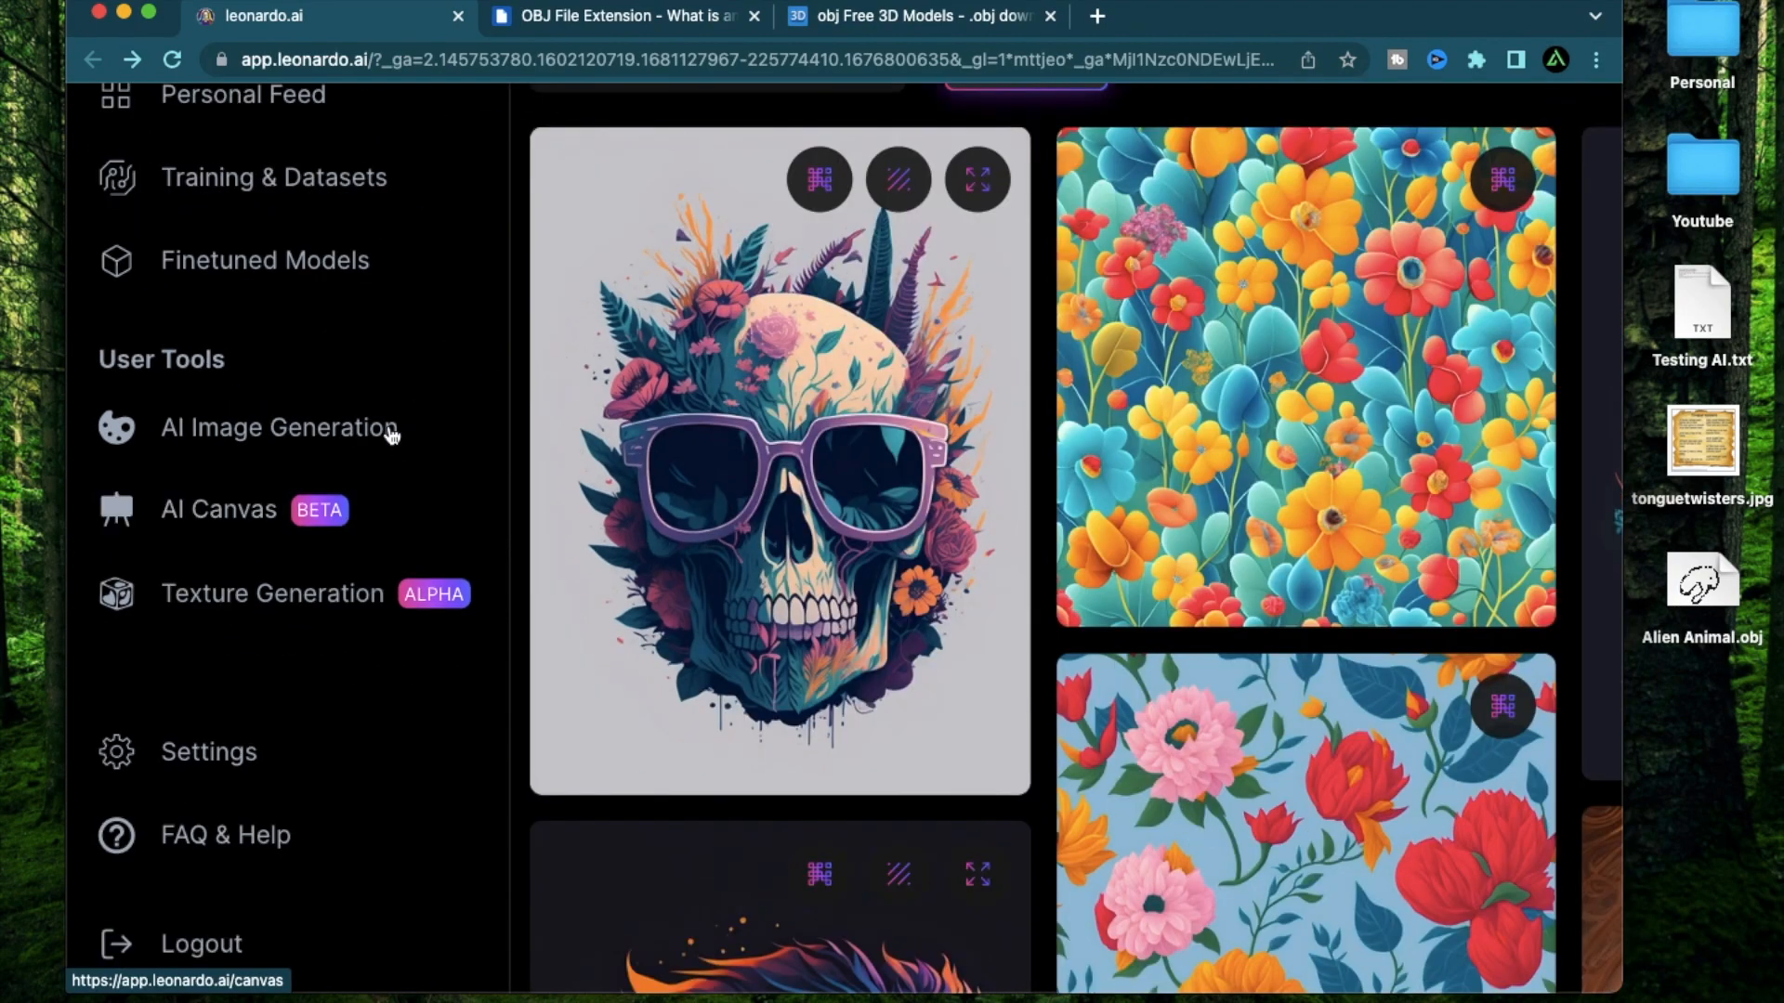
scroll(387, 414, up, 3)
mouse_move(877, 409)
ctrl+scroll(877, 410, down, 2)
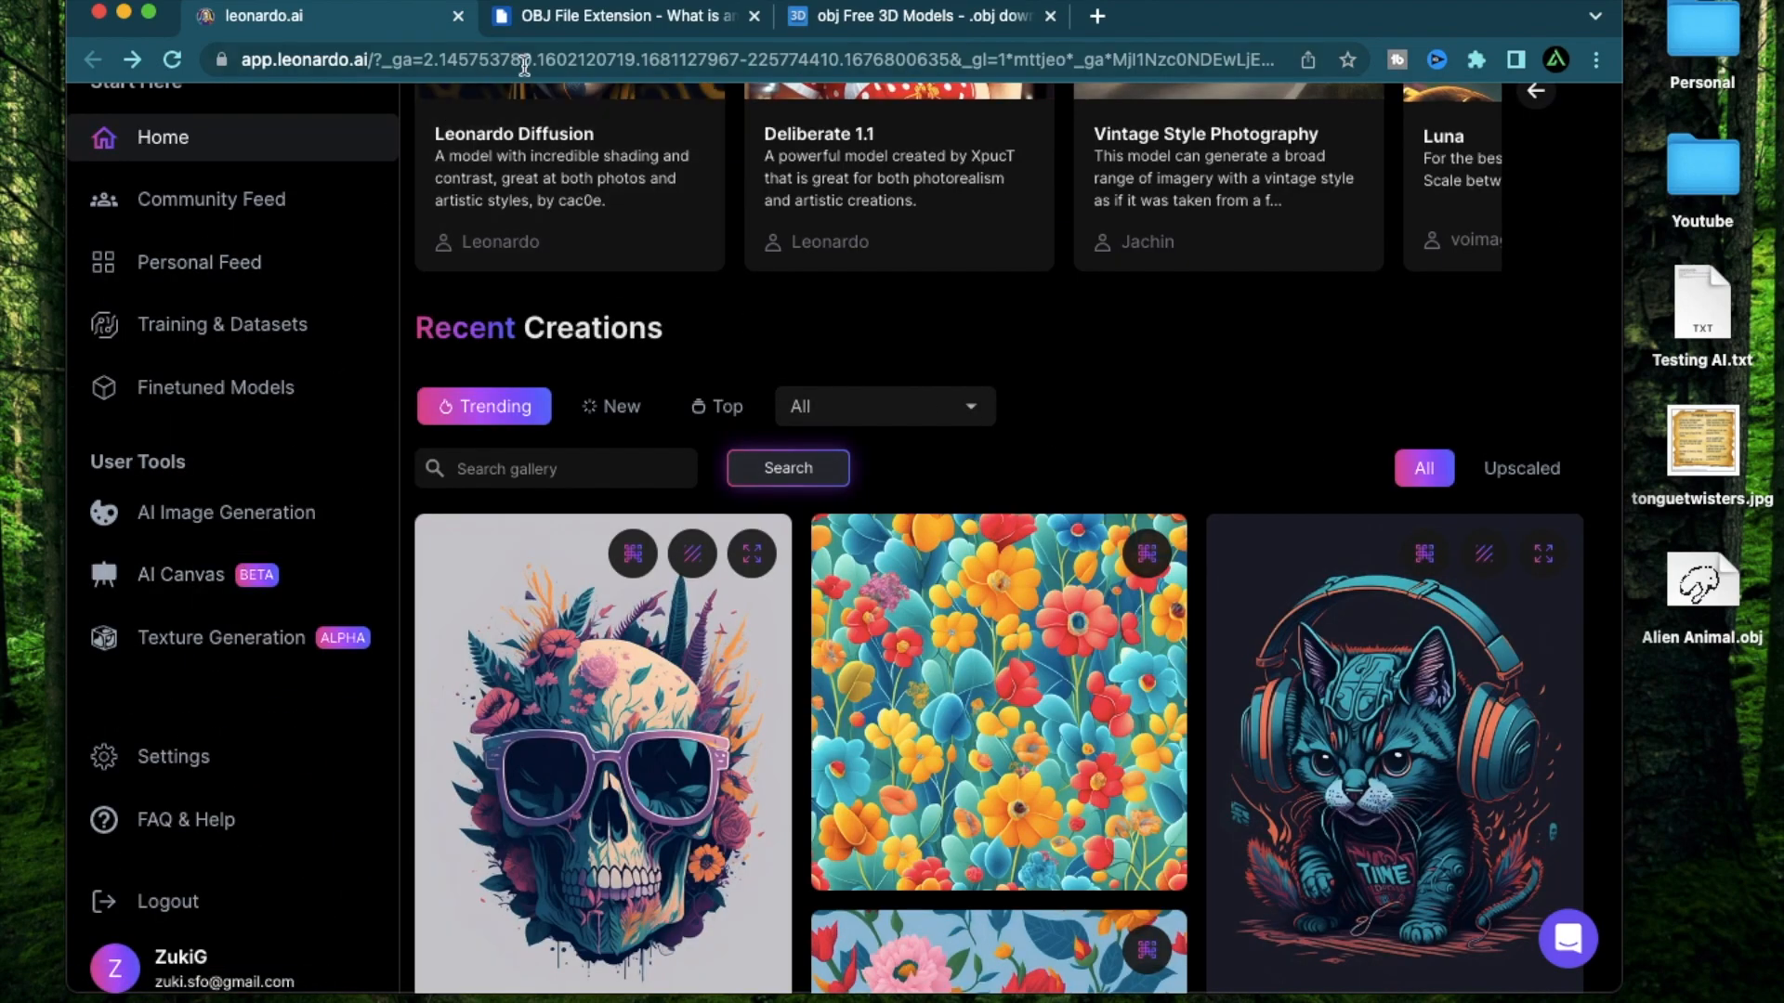
Switch to the FileInfo page on the OBJ extension and read its definition of an OBJ file, highlighting "3D coordinates".
click(609, 25)
scroll(798, 757, up, 1)
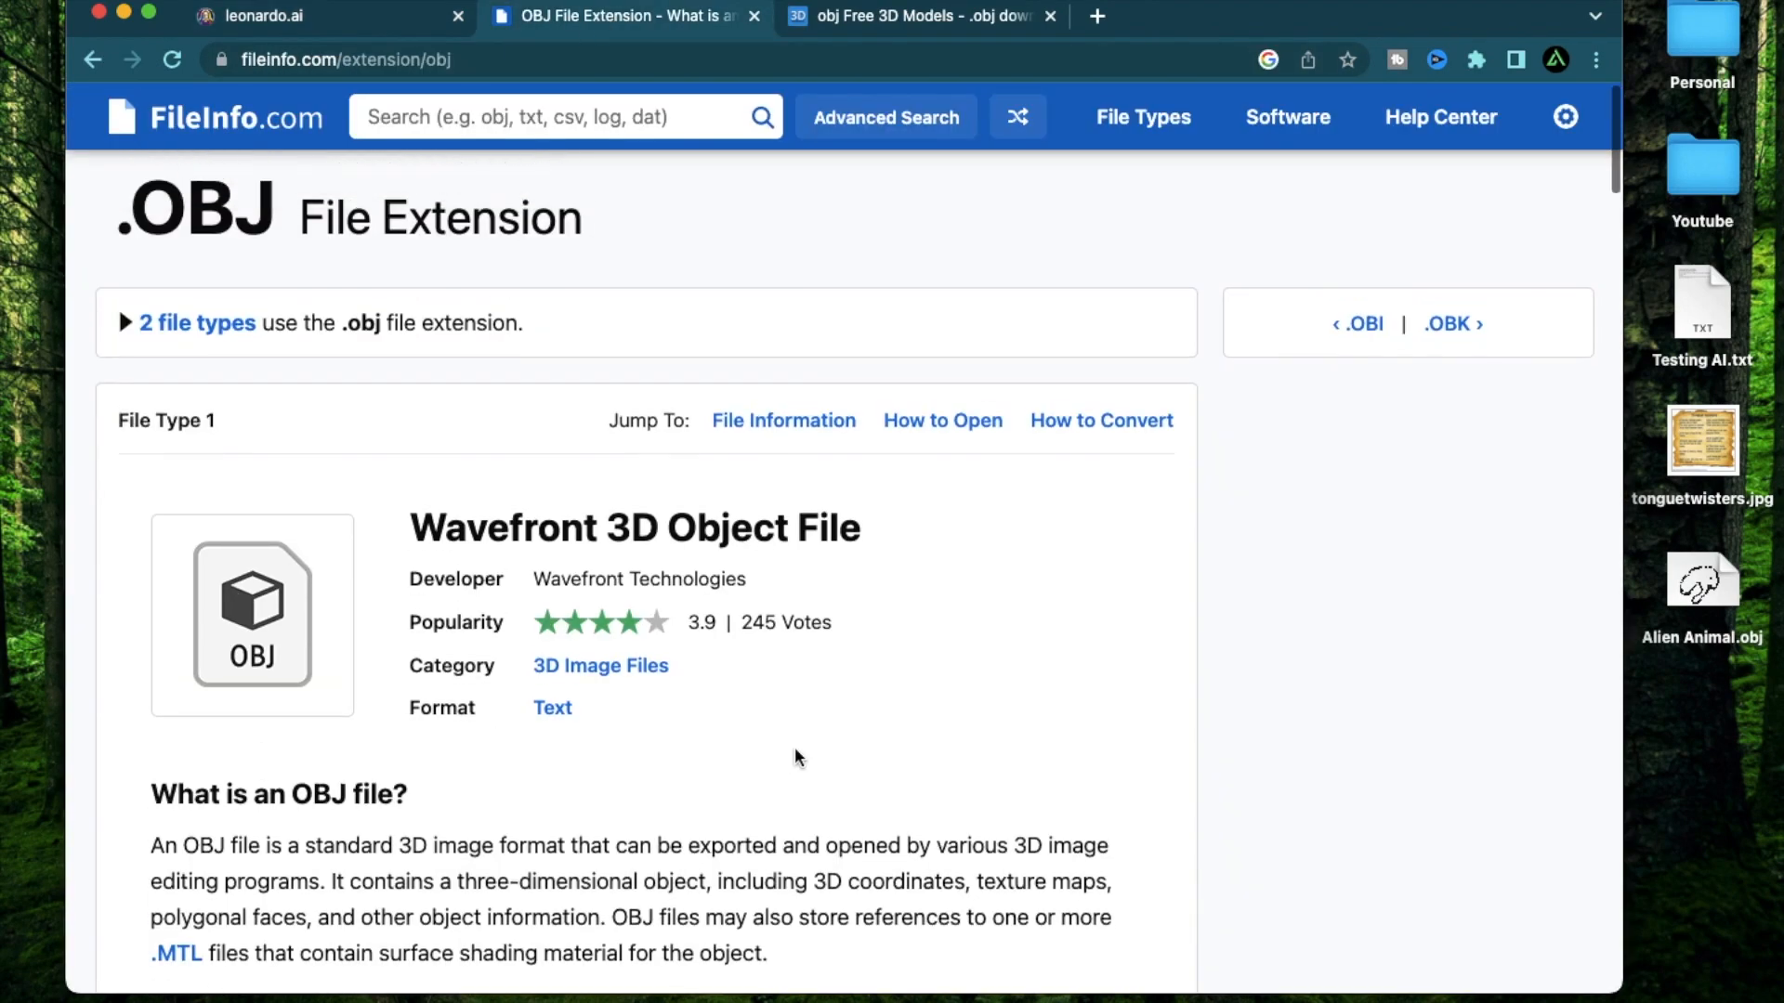
scroll(991, 729, down, 3)
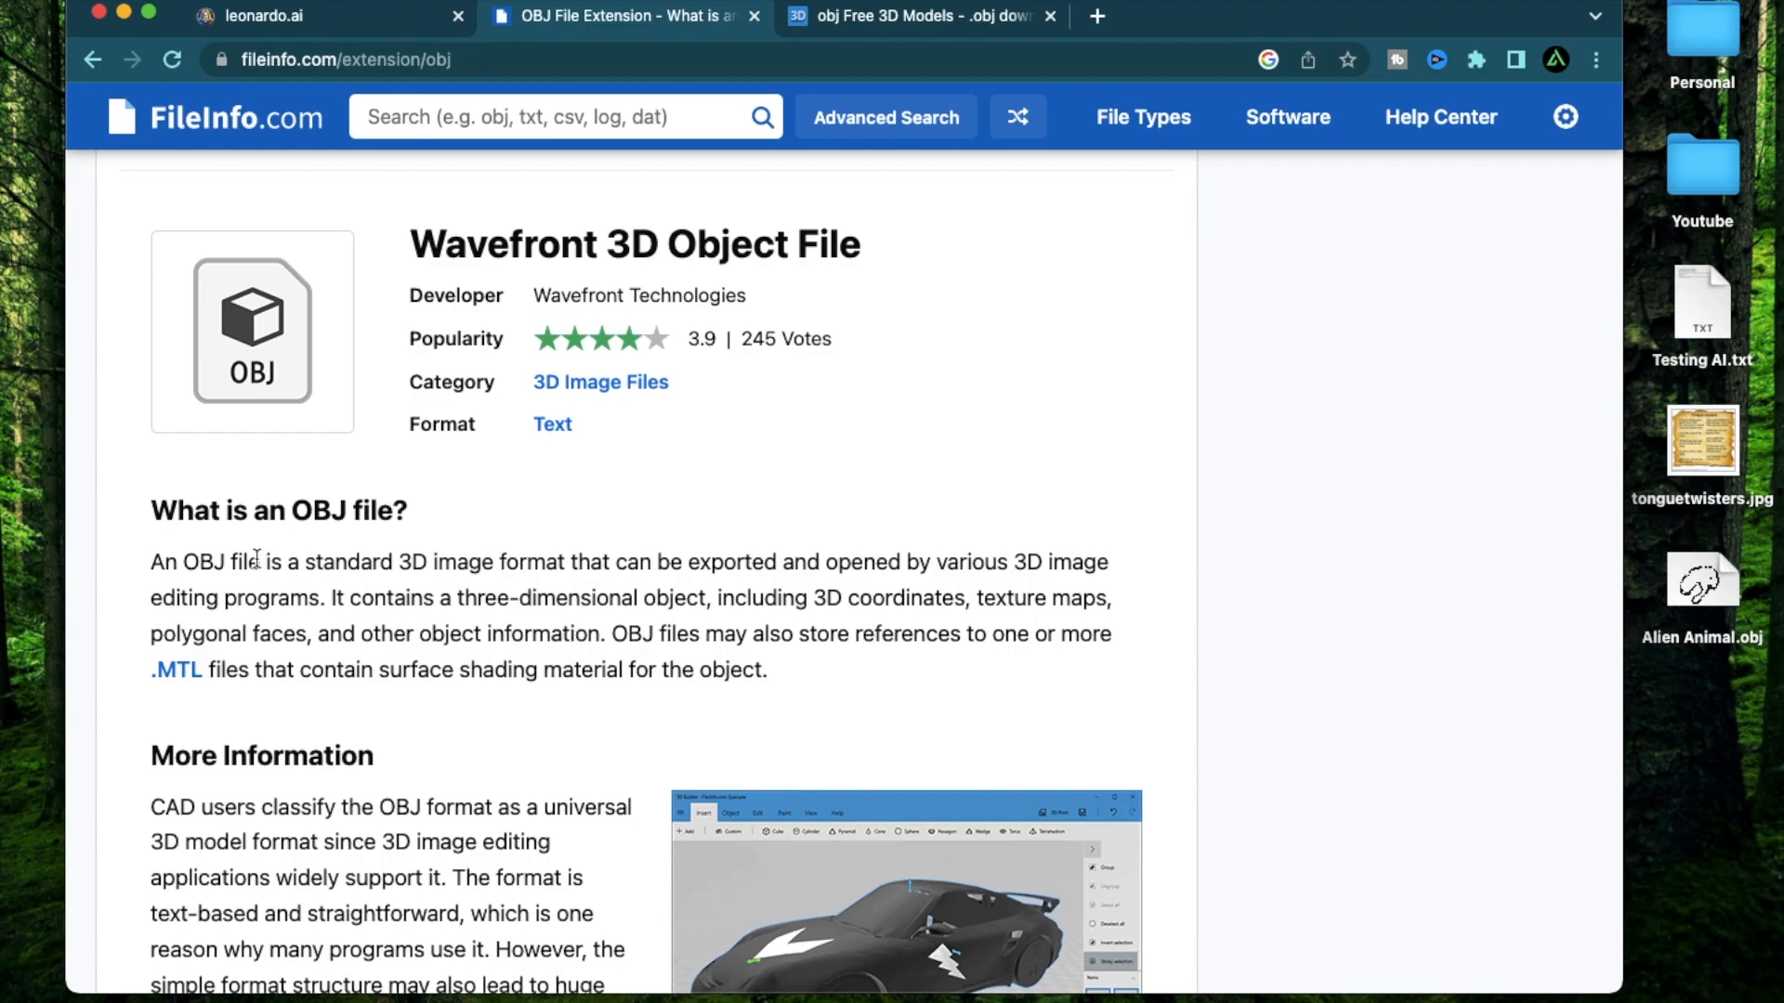
ctrl+scroll(245, 554, up, 5)
drag(131, 569, 719, 586)
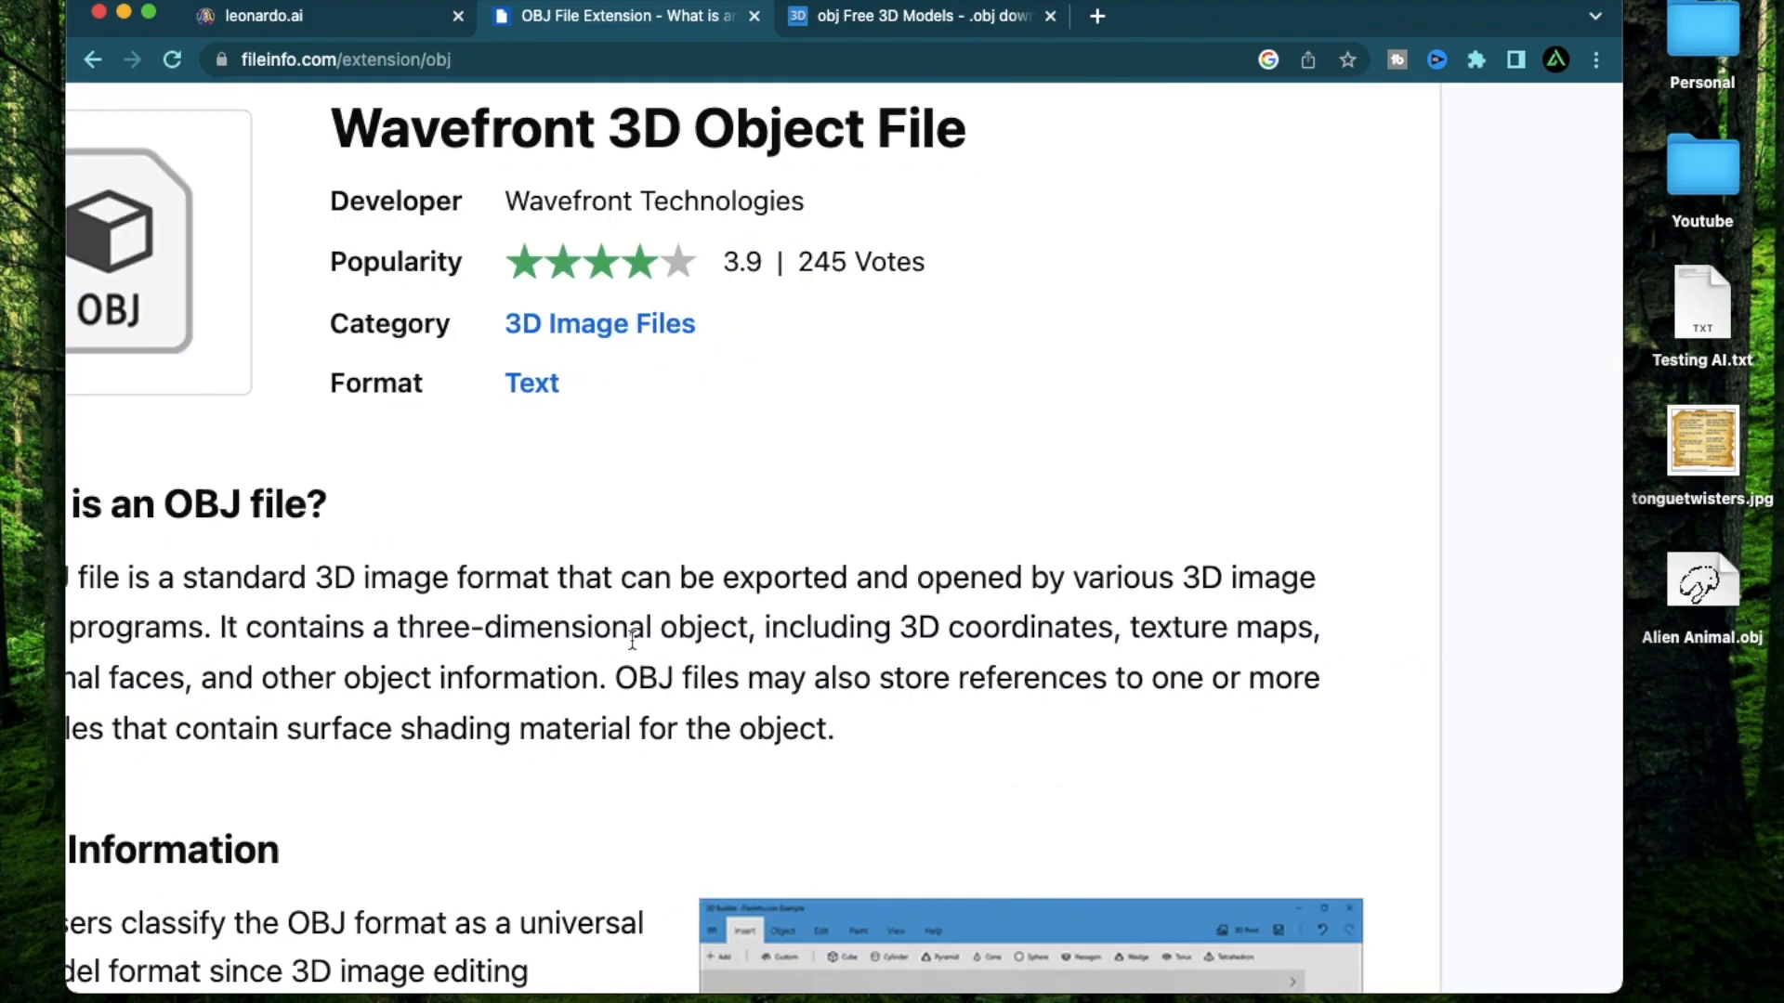
drag(895, 613, 1145, 620)
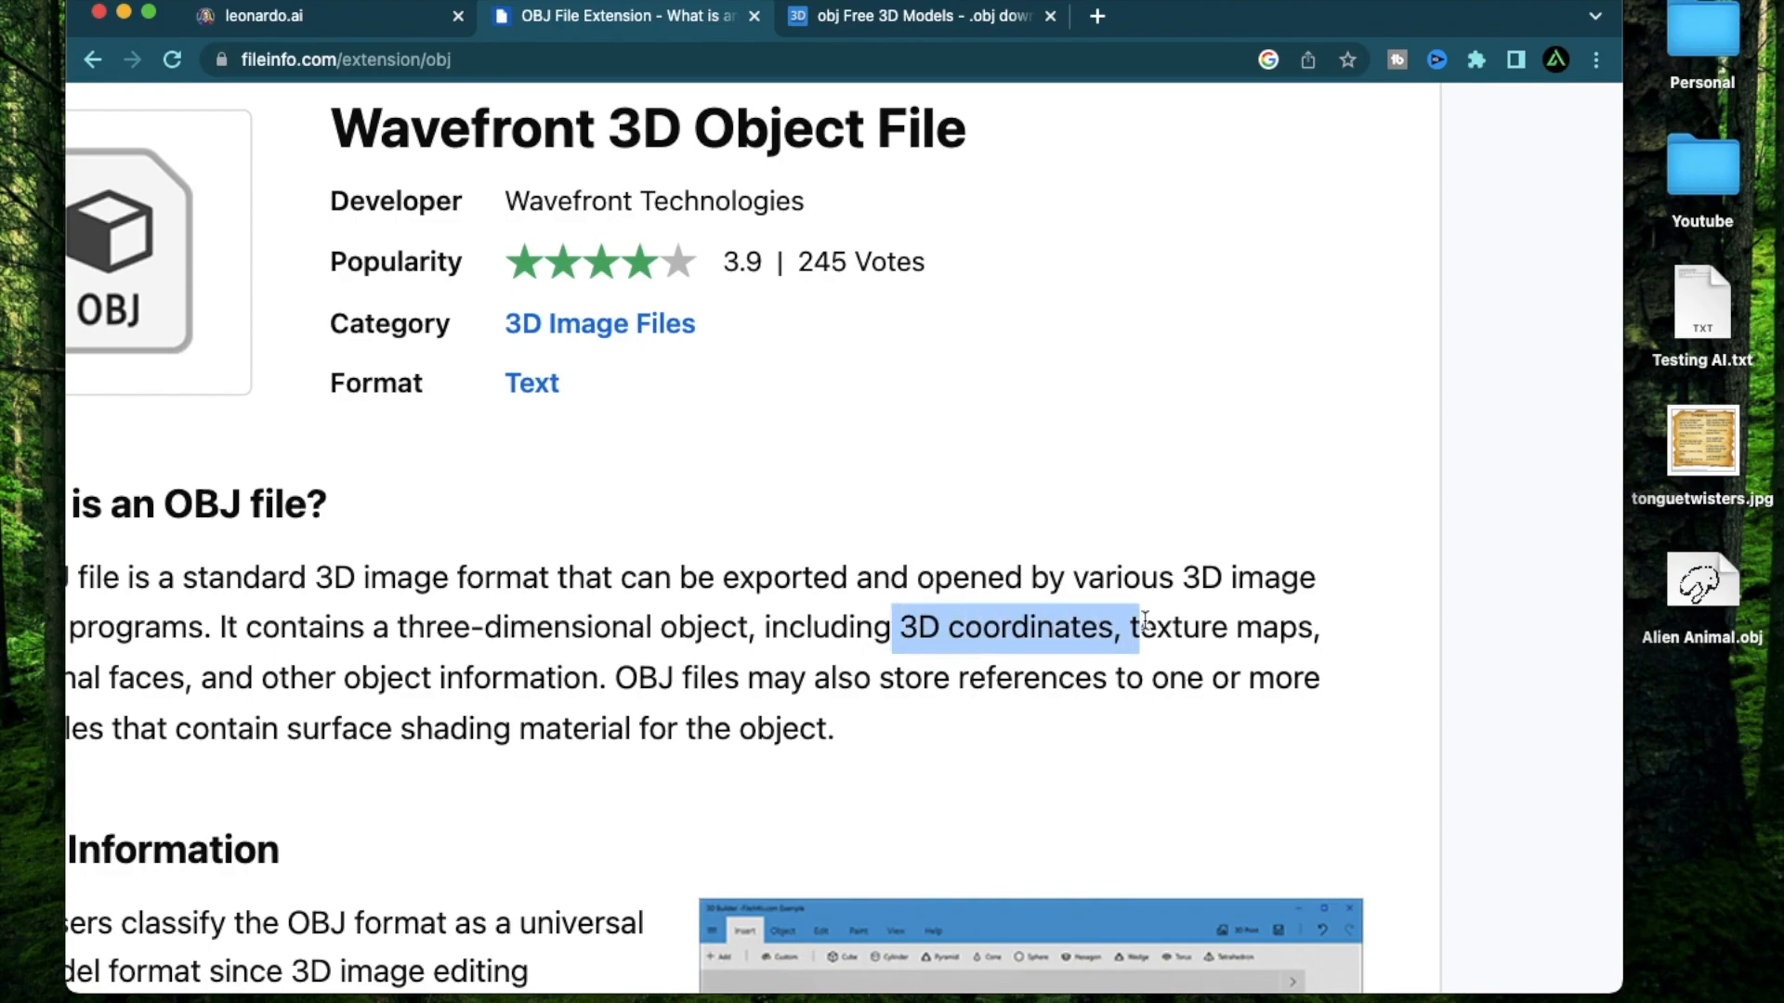
Read the More Information section about the OBJ format and its uses, clearing the text highlight.
scroll(734, 613, left, 2)
scroll(734, 613, down, 5)
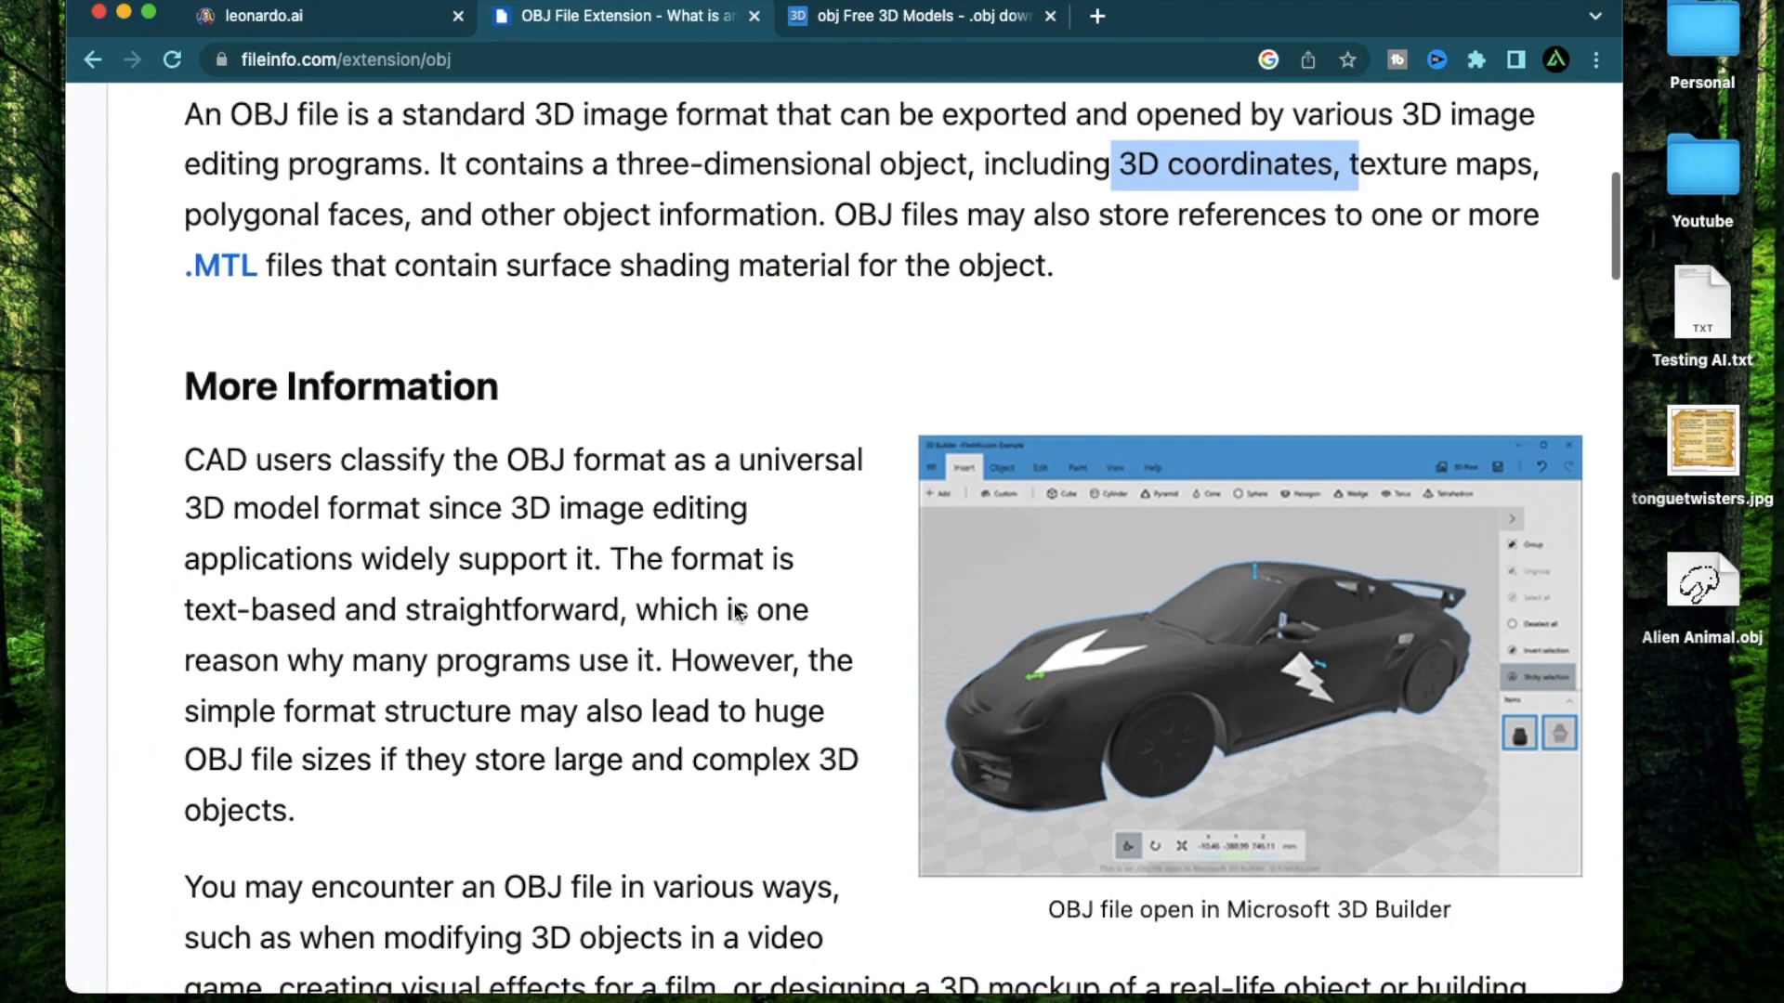
scroll(734, 613, right, 1)
click(643, 494)
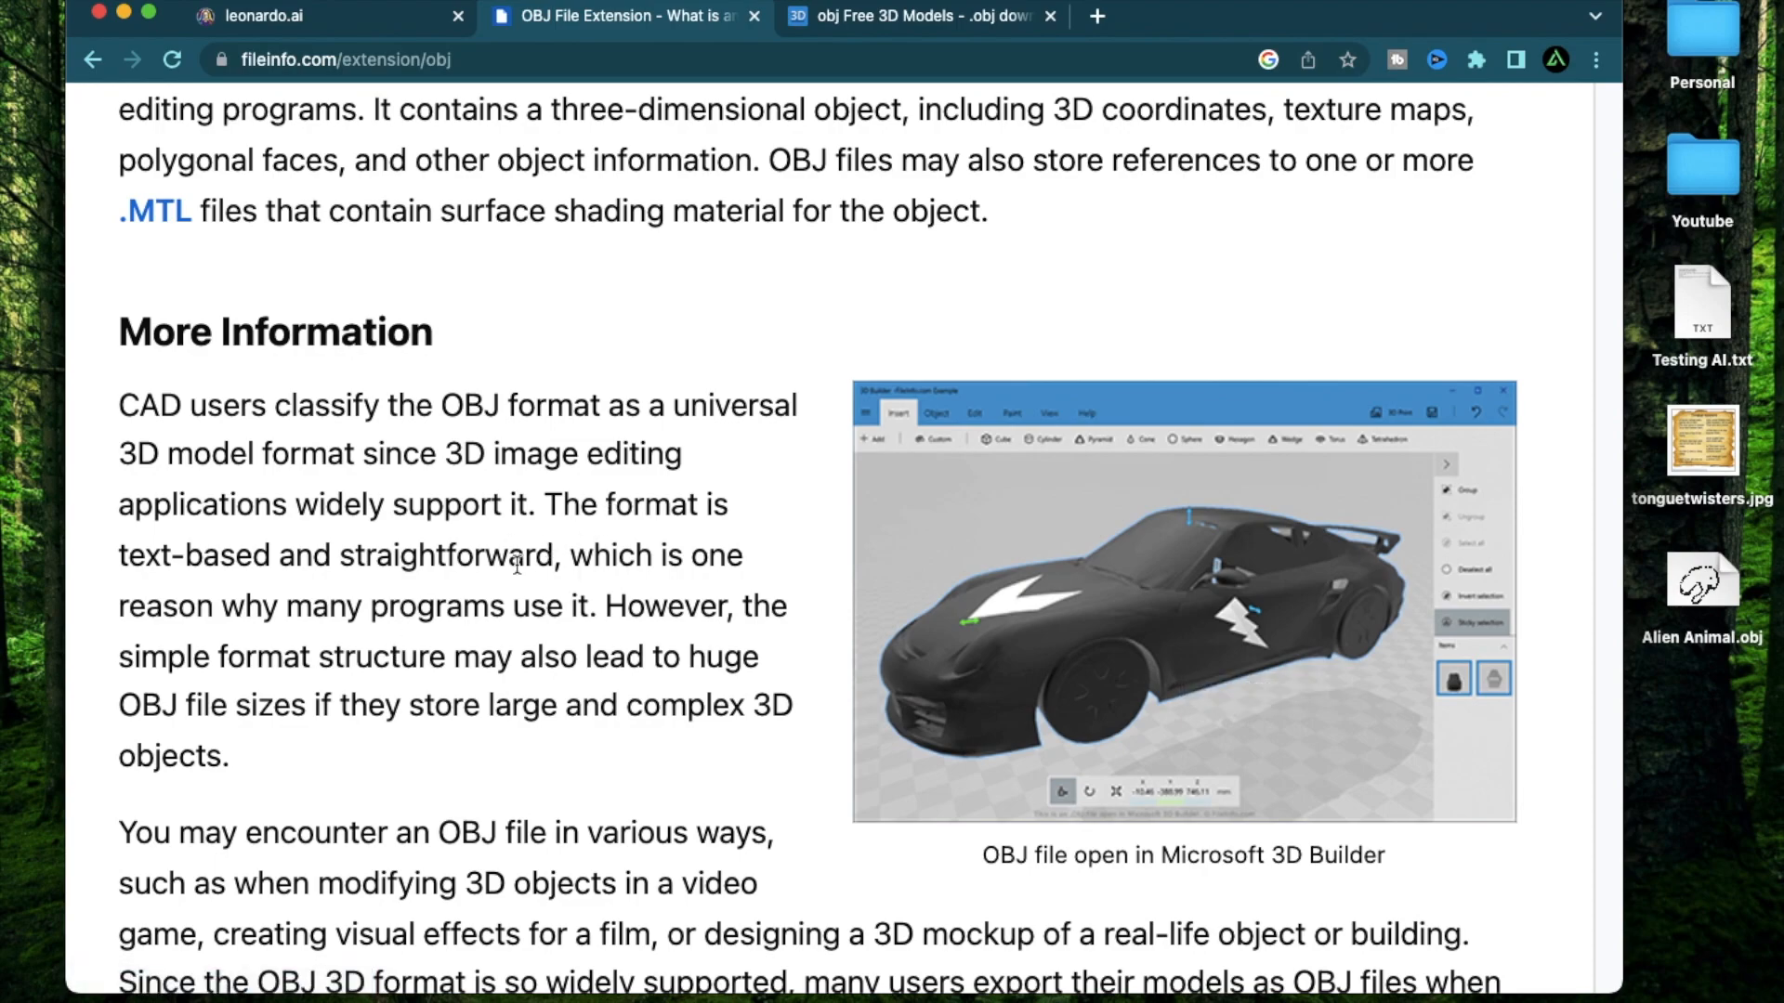
scroll(516, 564, down, 3)
scroll(778, 540, right, 1)
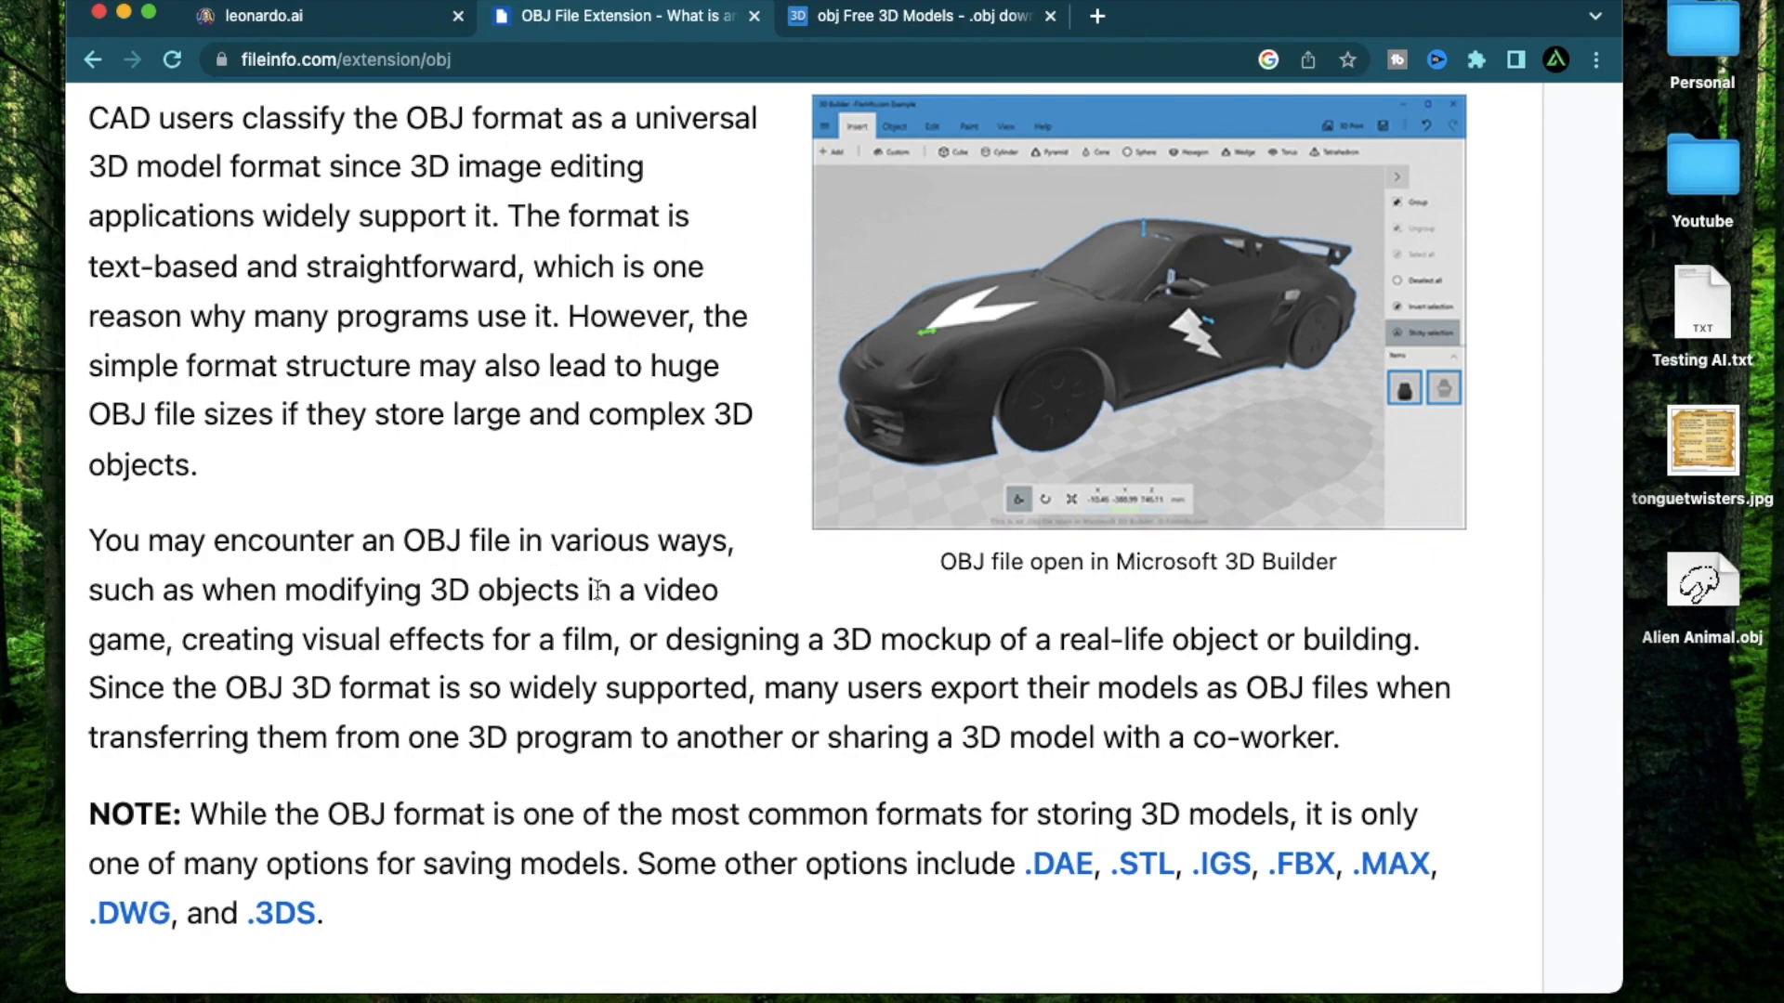
Check the Leonardo.Ai home page briefly, then read the FileInfo sections on opening OBJ files in a text editor and converting them.
key(ctrl+shift+Tab)
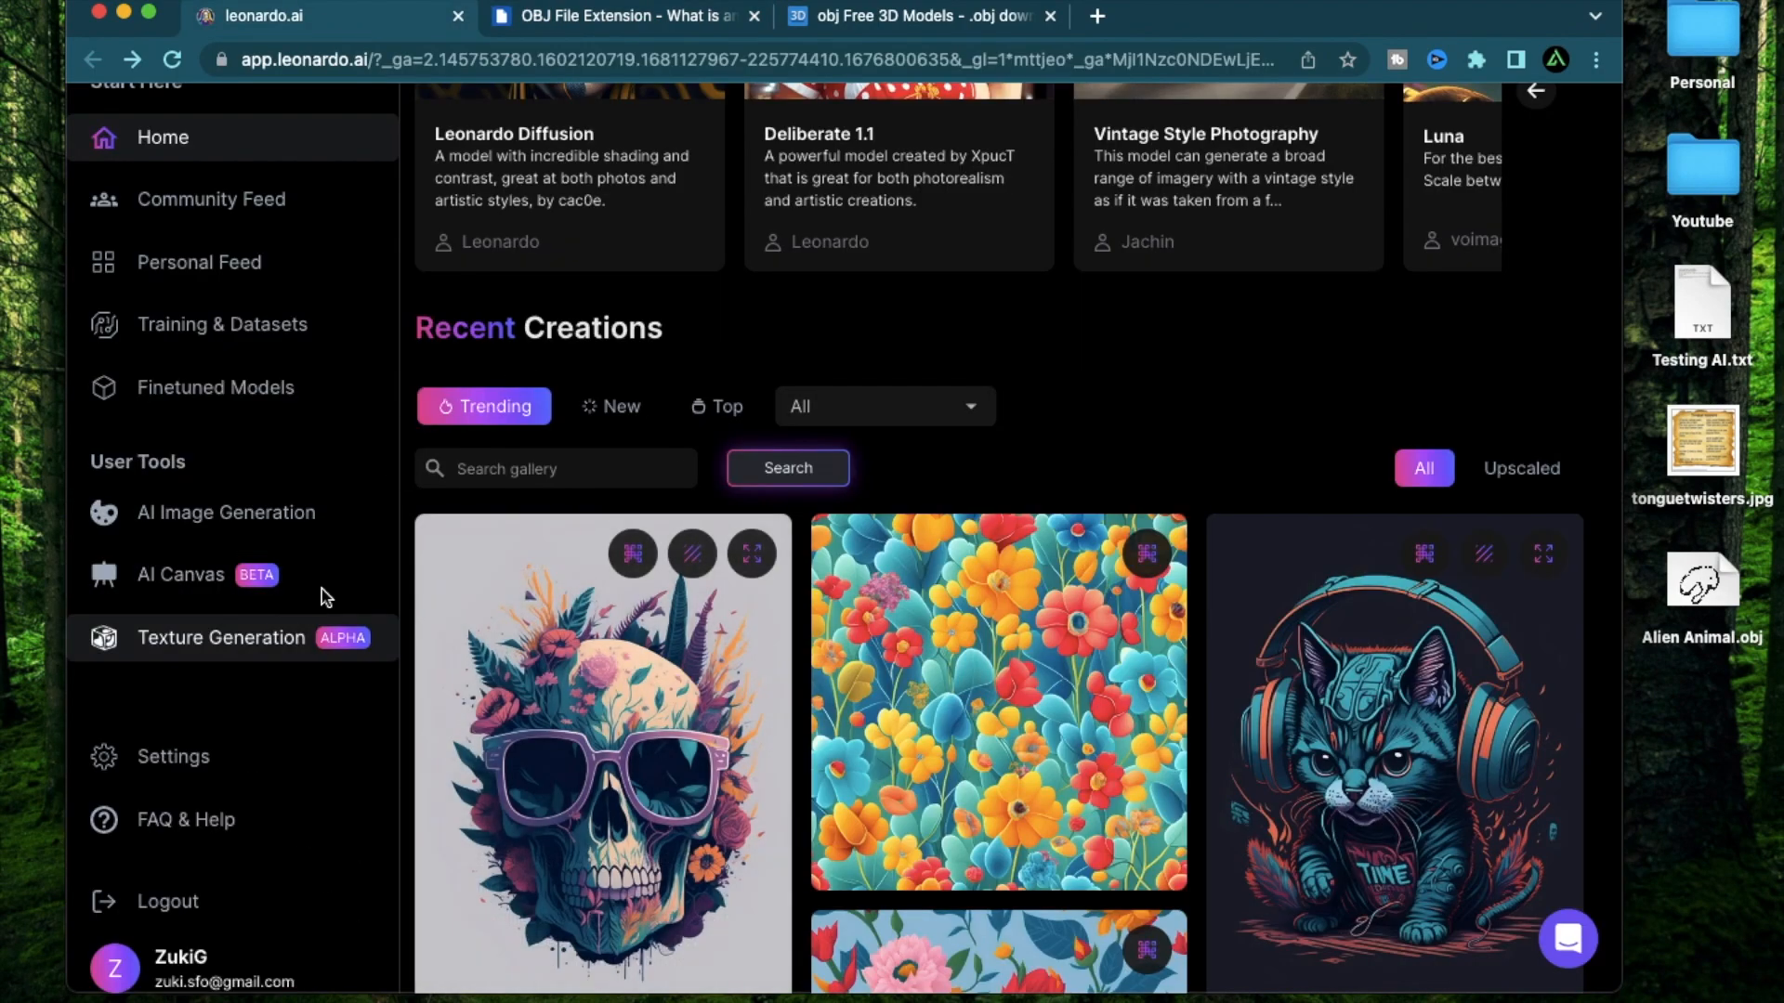
scroll(1059, 397, down, 1)
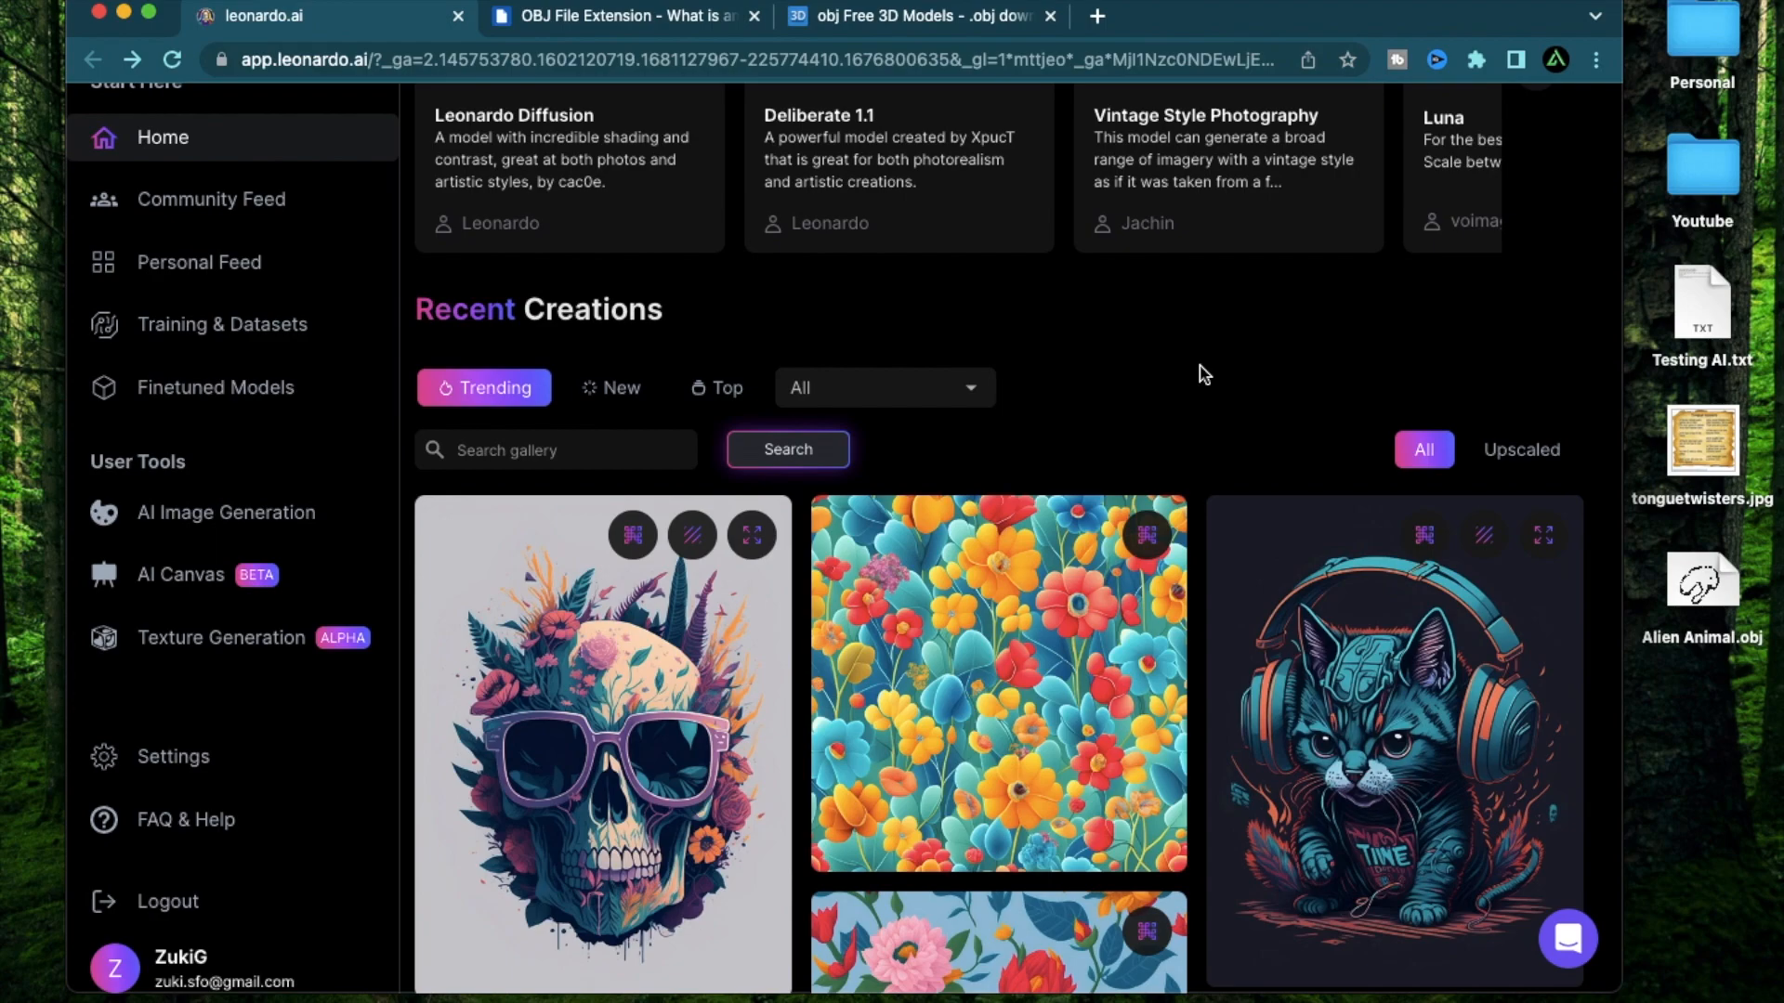
key(ctrl+Tab)
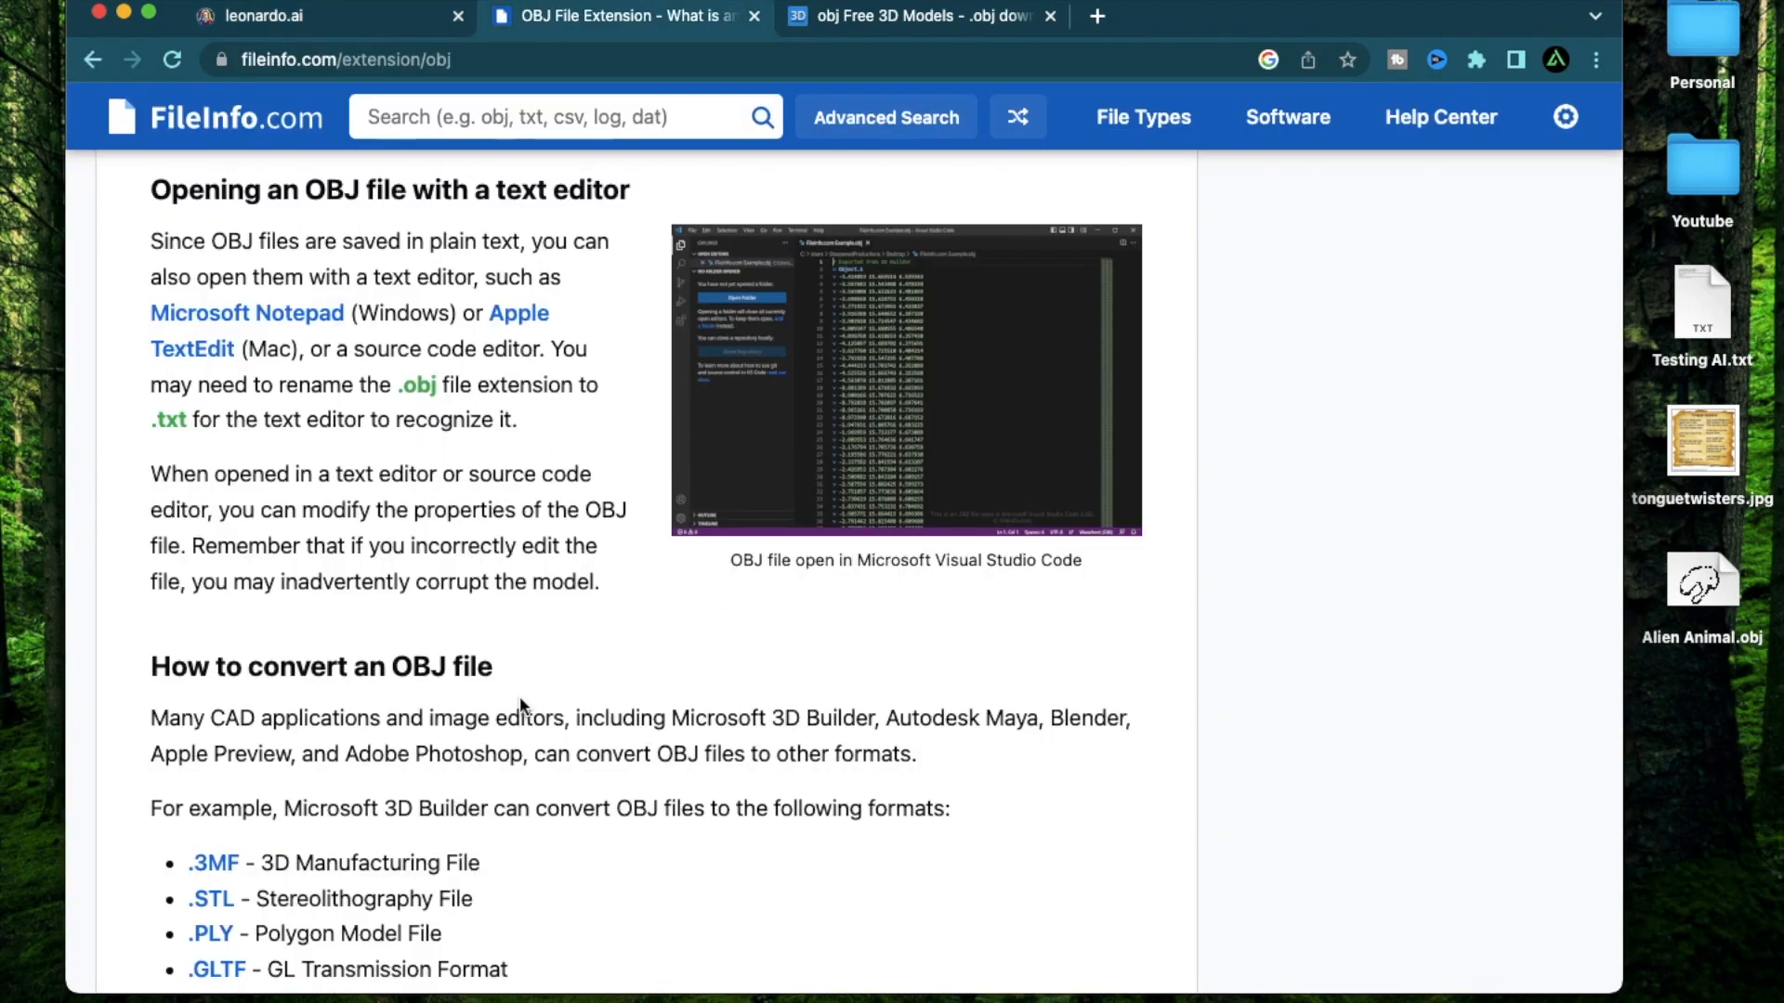
scroll(520, 695, down, 3)
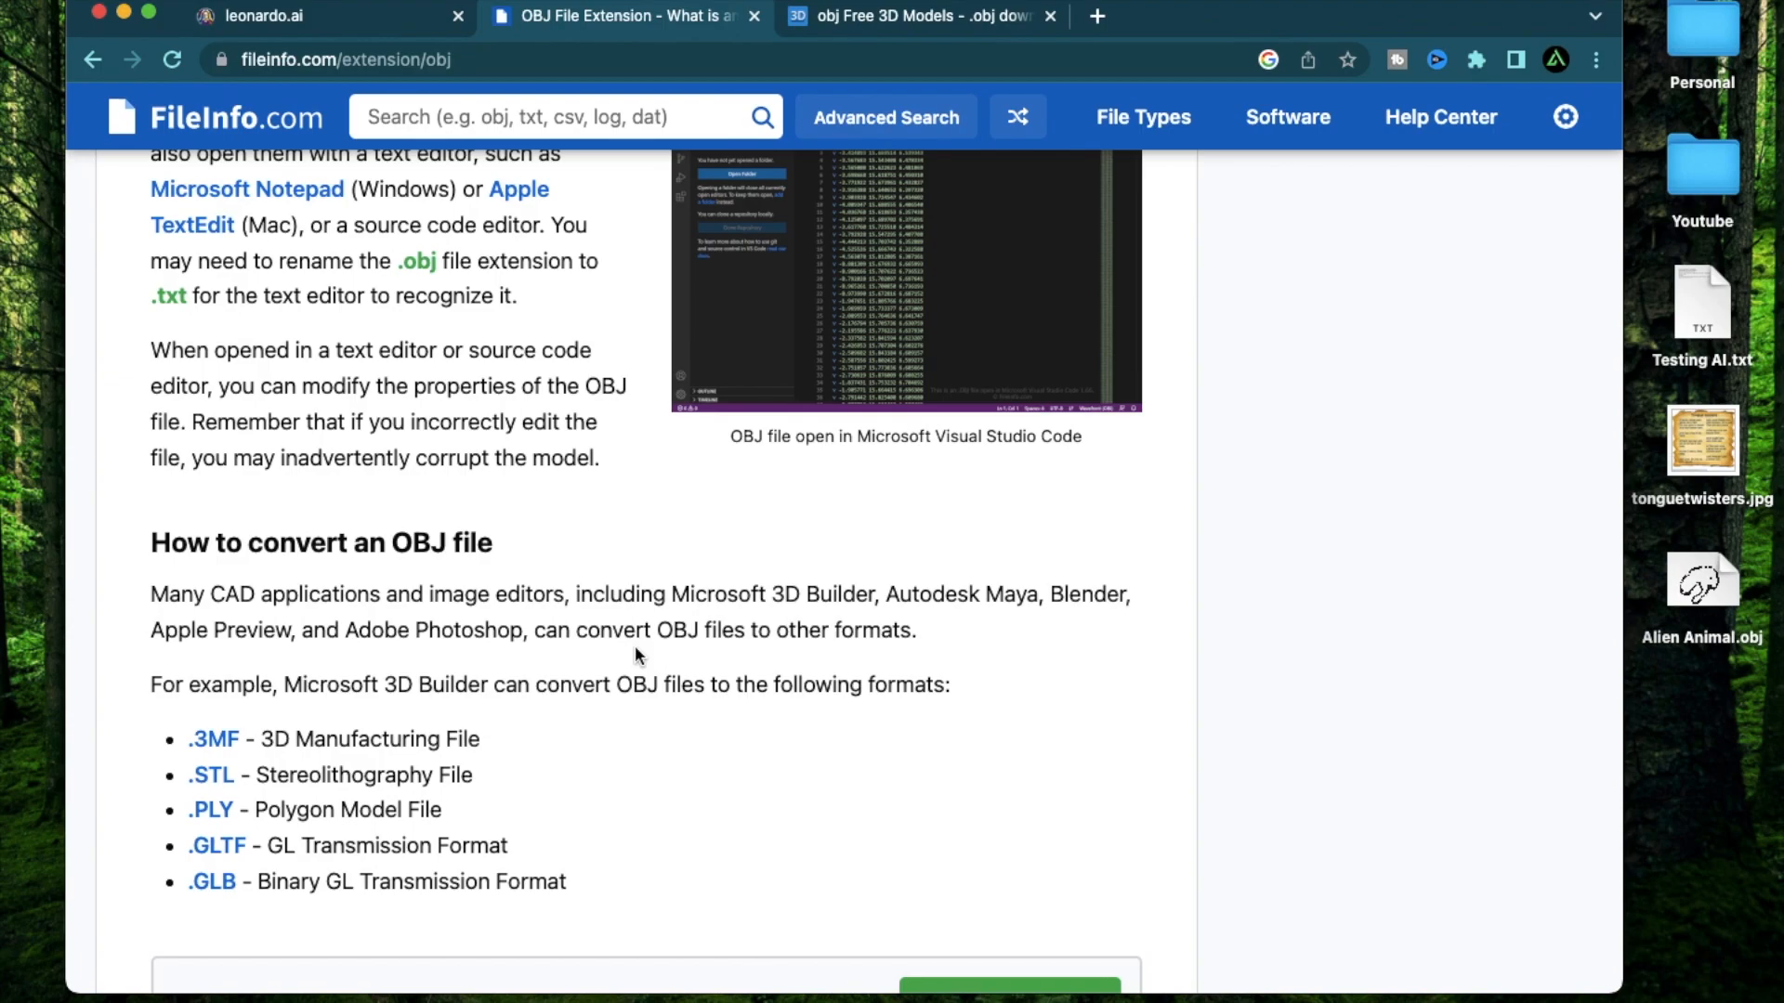
scroll(635, 655, down, 4)
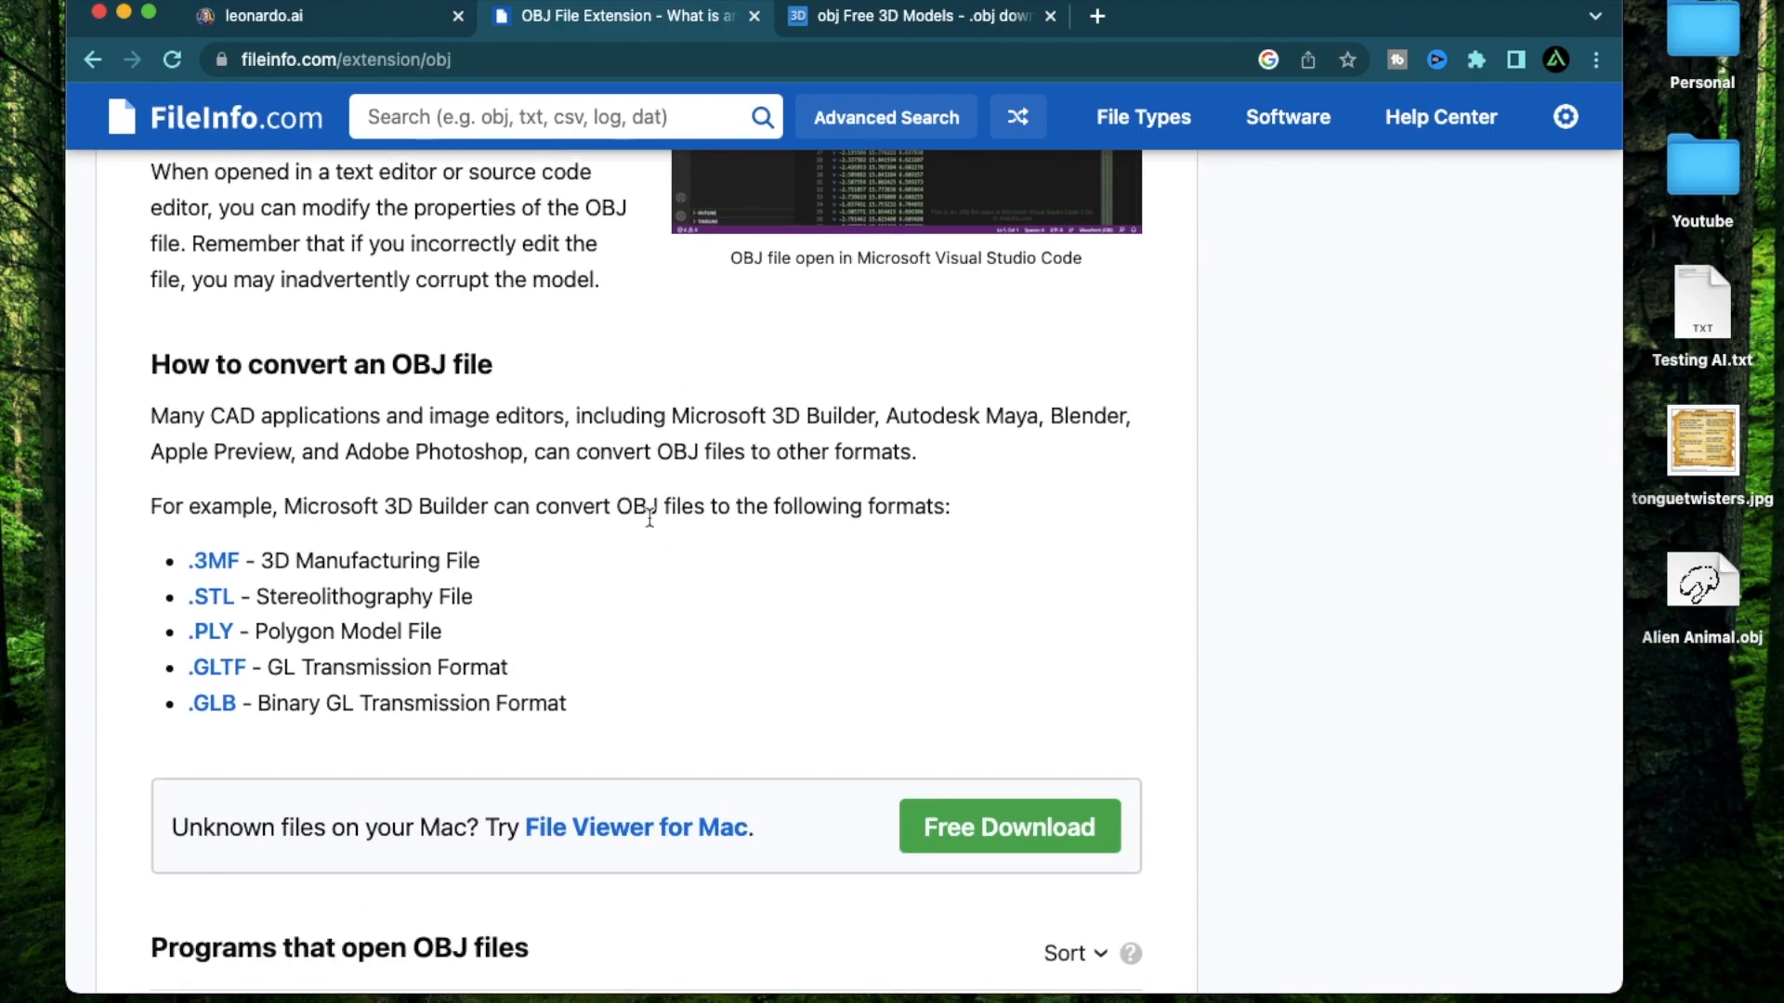
scroll(650, 518, up, 1)
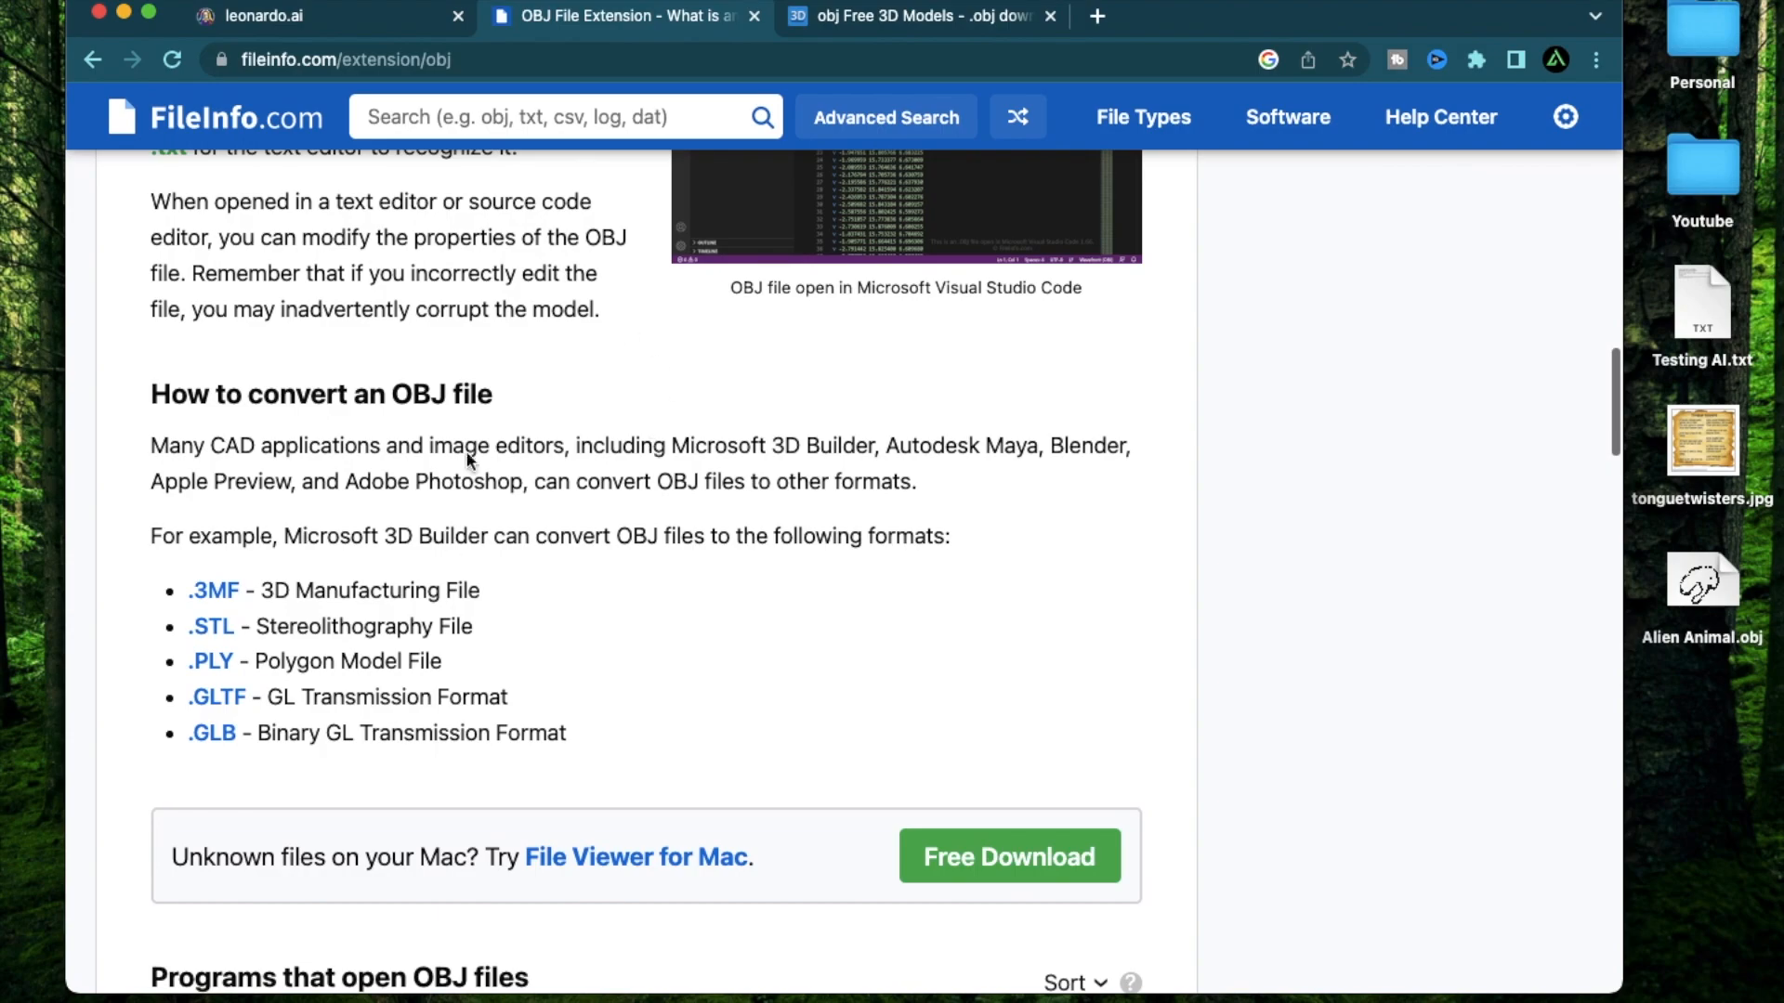
scroll(473, 459, up, 10)
scroll(479, 467, up, 1)
scroll(493, 539, down, 3)
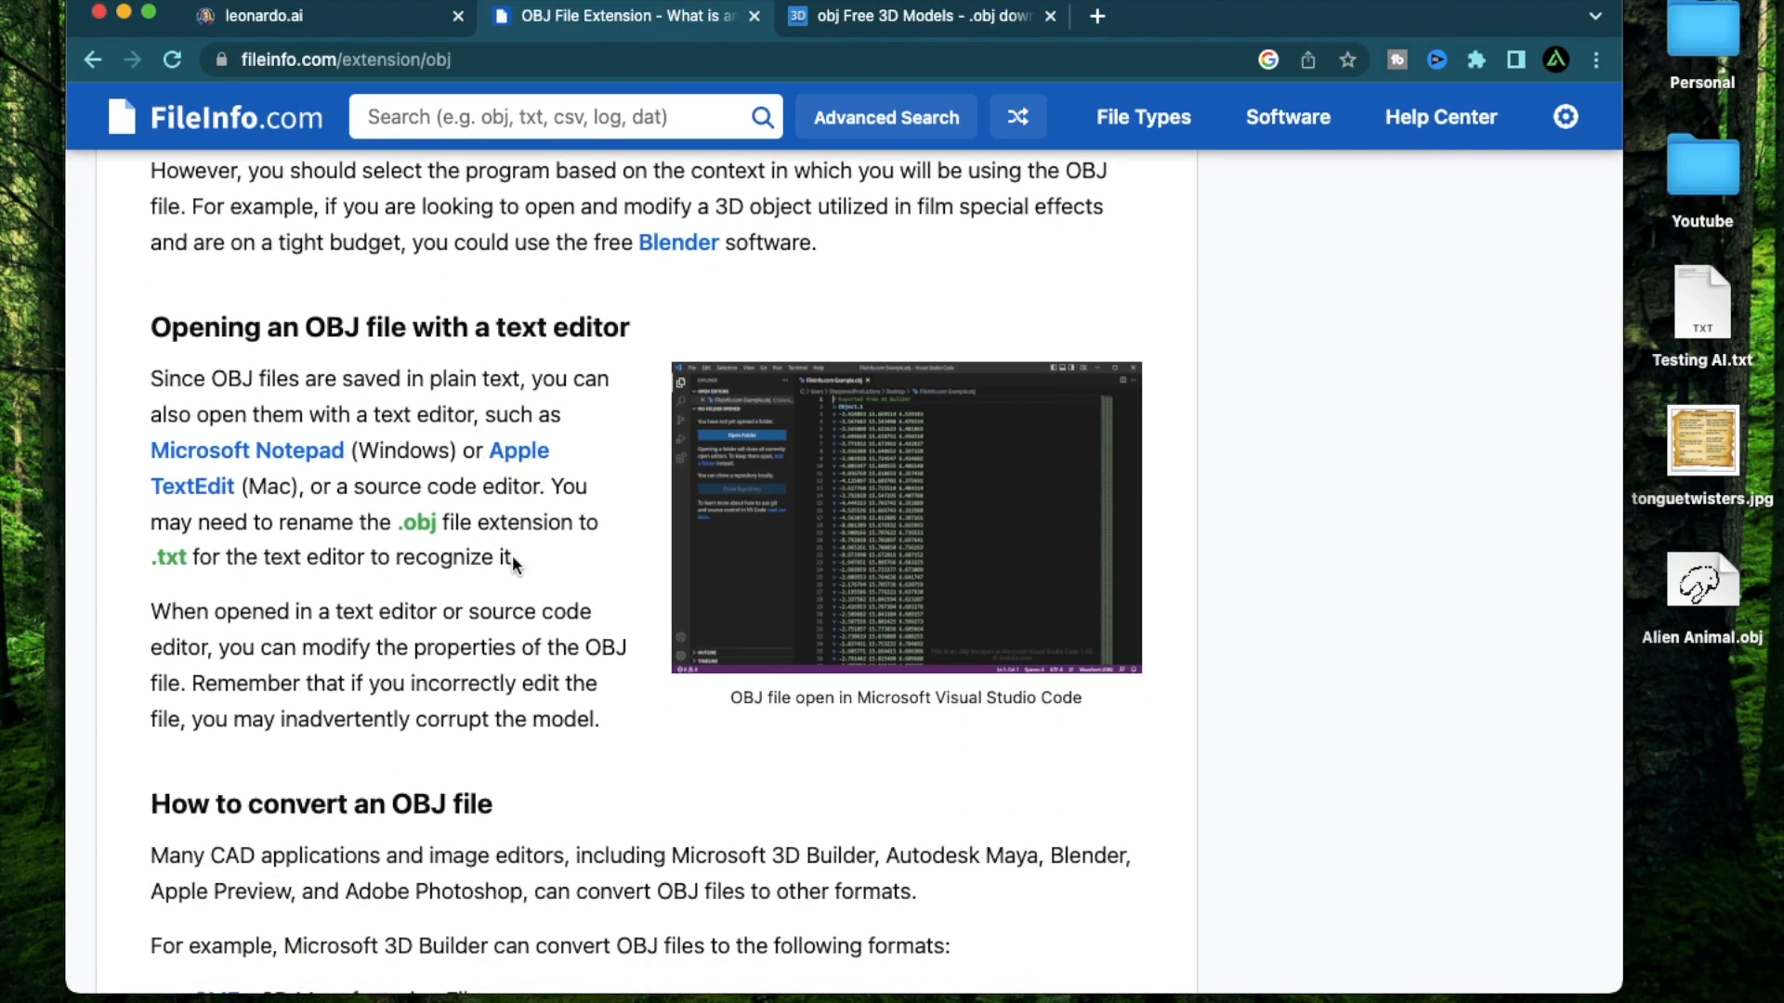
Switch to the Free3D page of obj models and examine the listed models and the format categories.
click(948, 18)
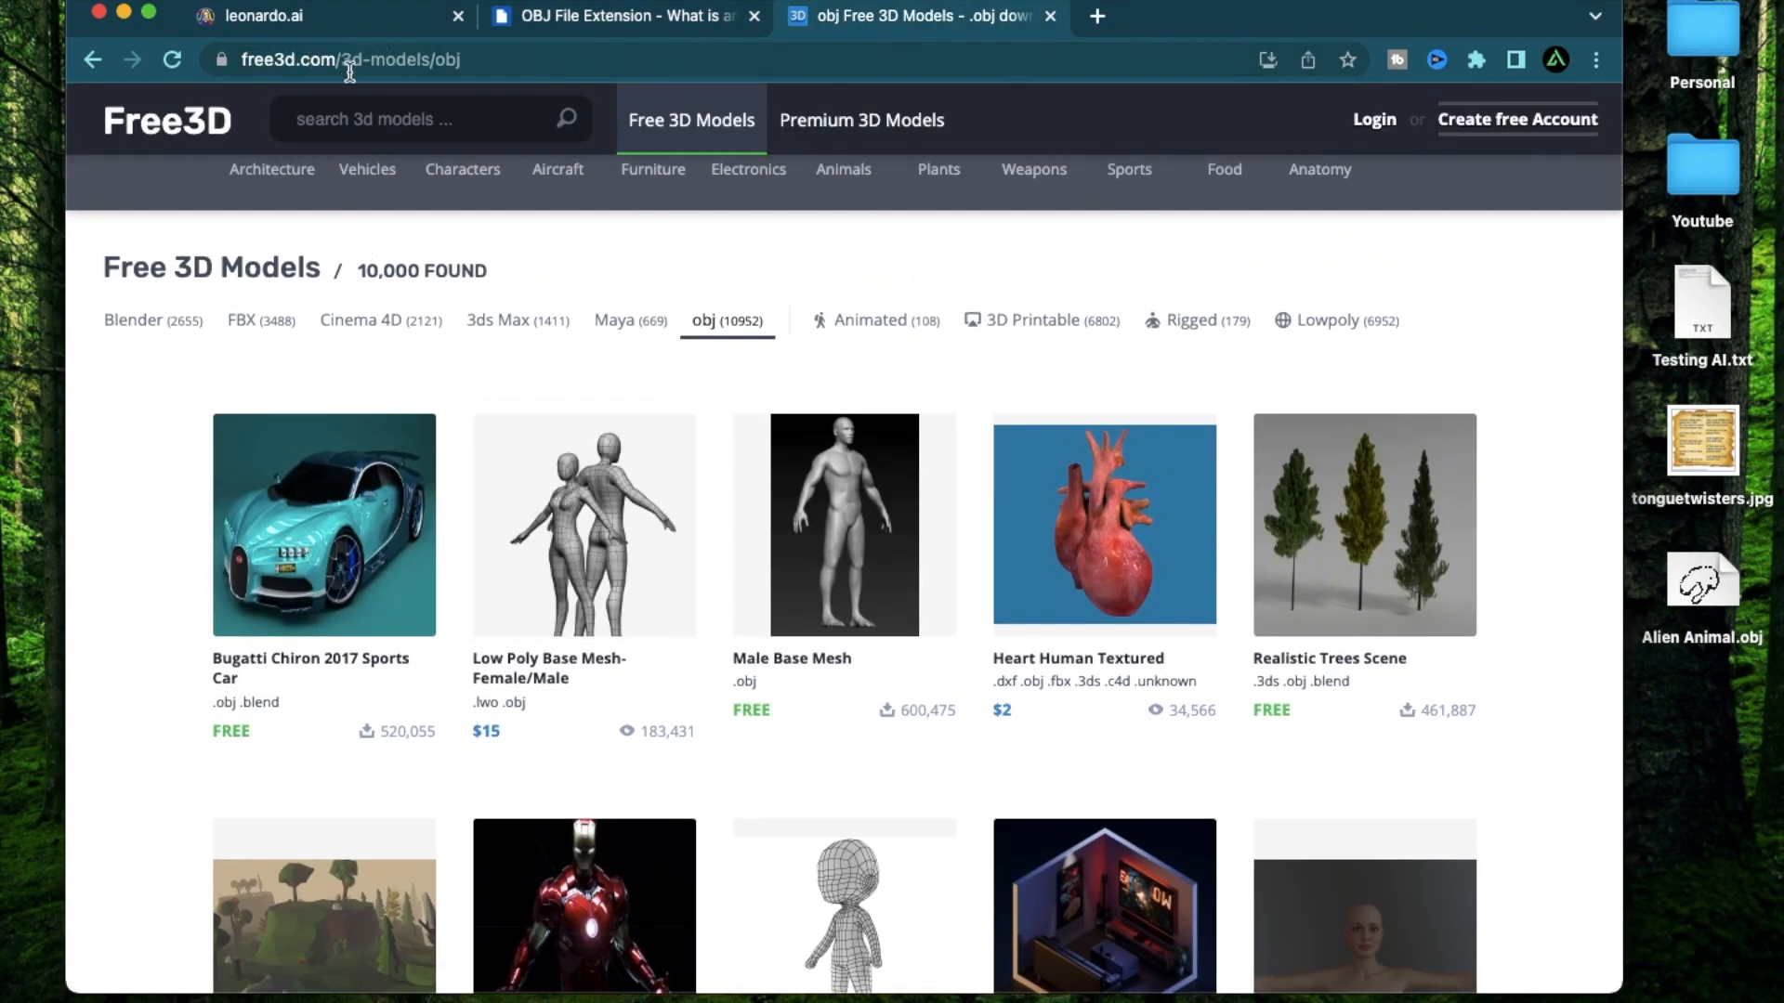
scroll(975, 371, down, 5)
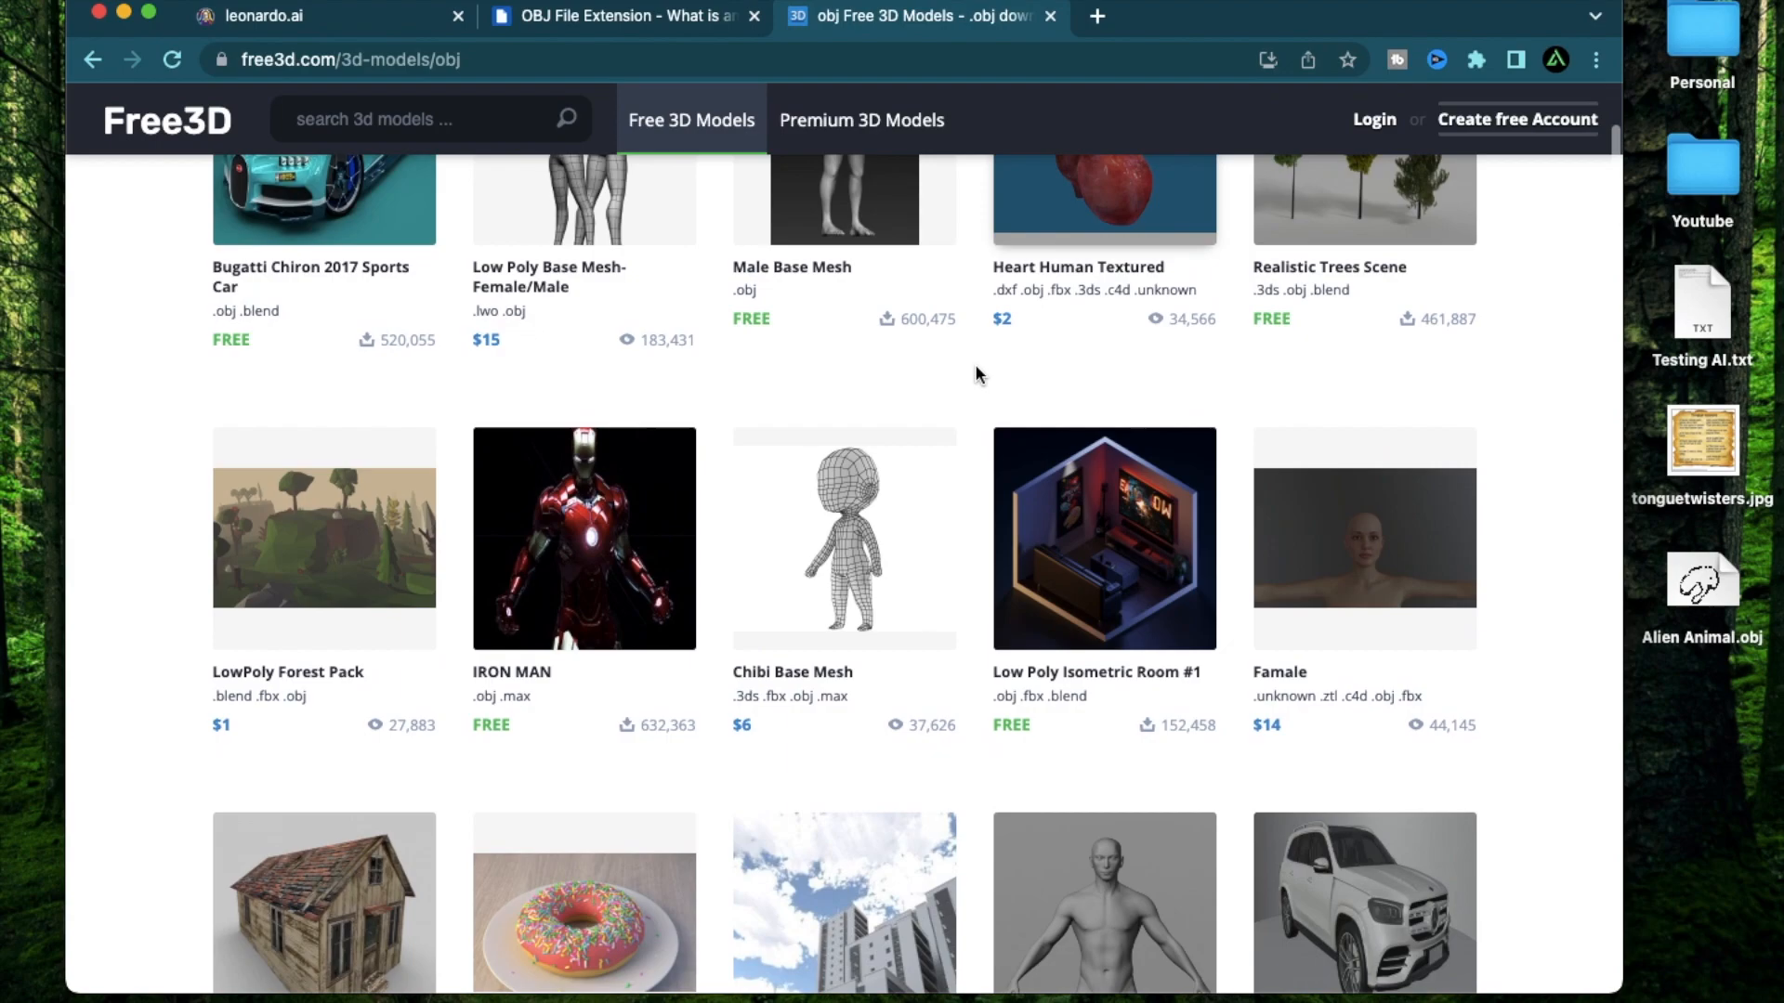
scroll(976, 372, up, 5)
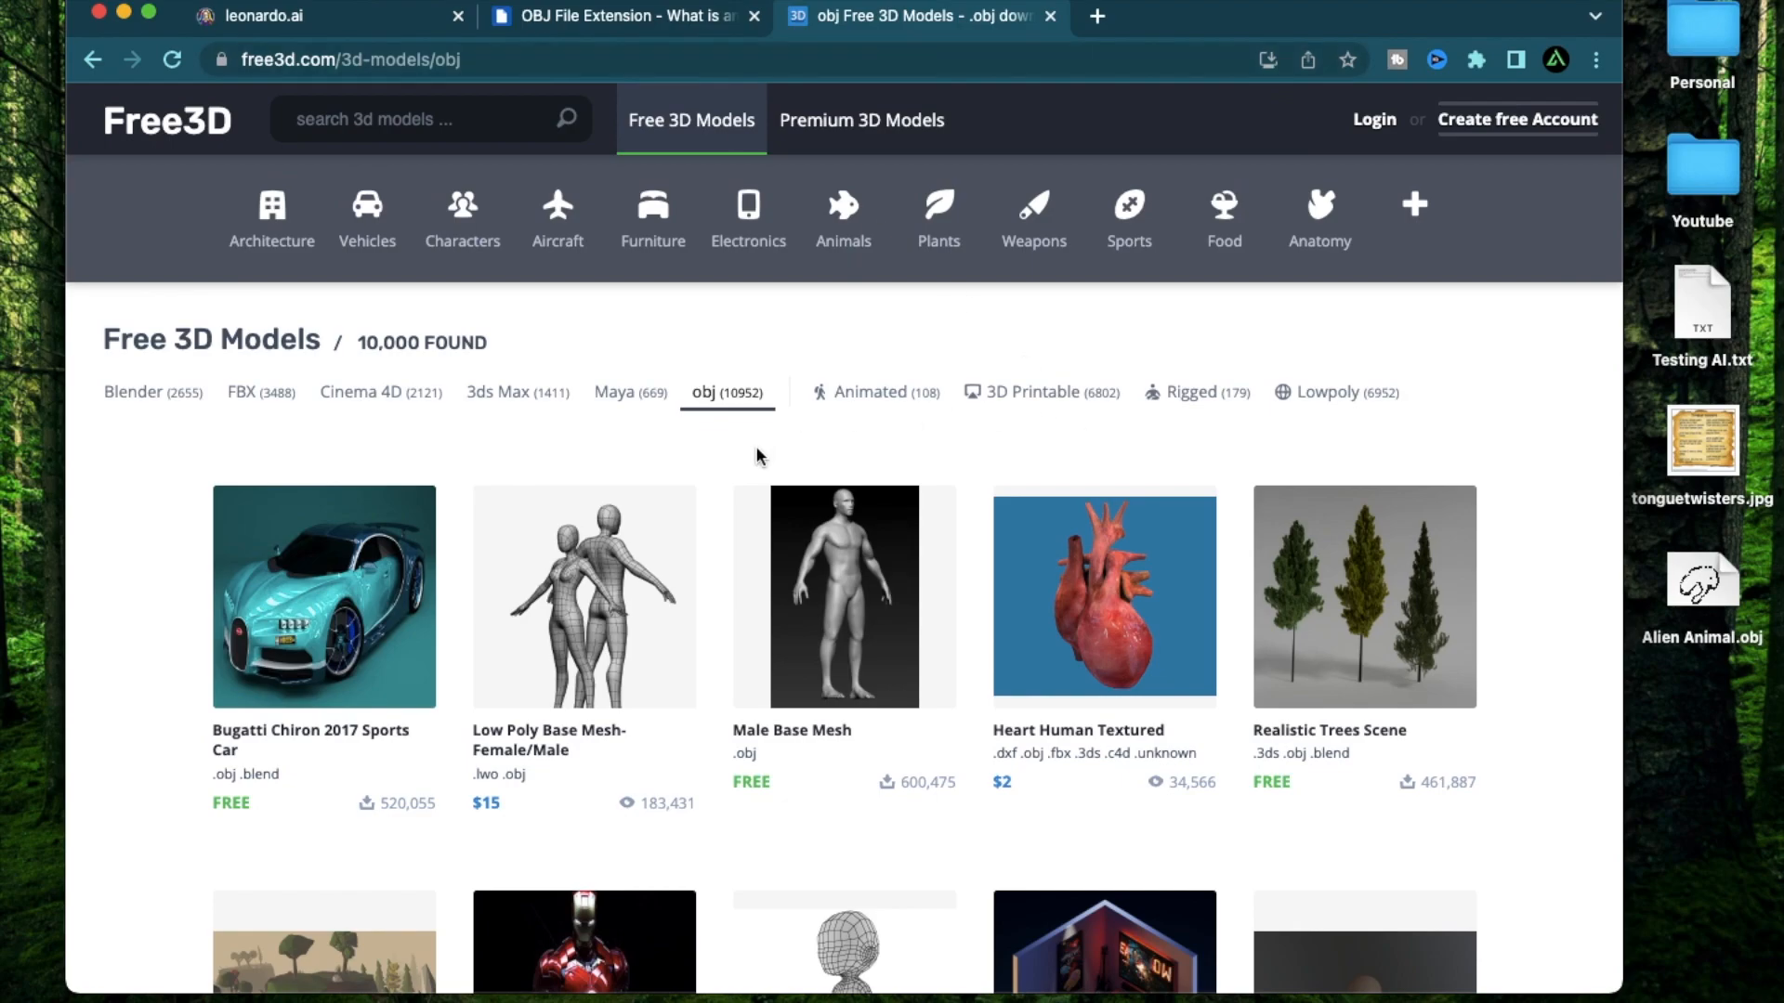
scroll(796, 506, down, 8)
scroll(602, 615, down, 7)
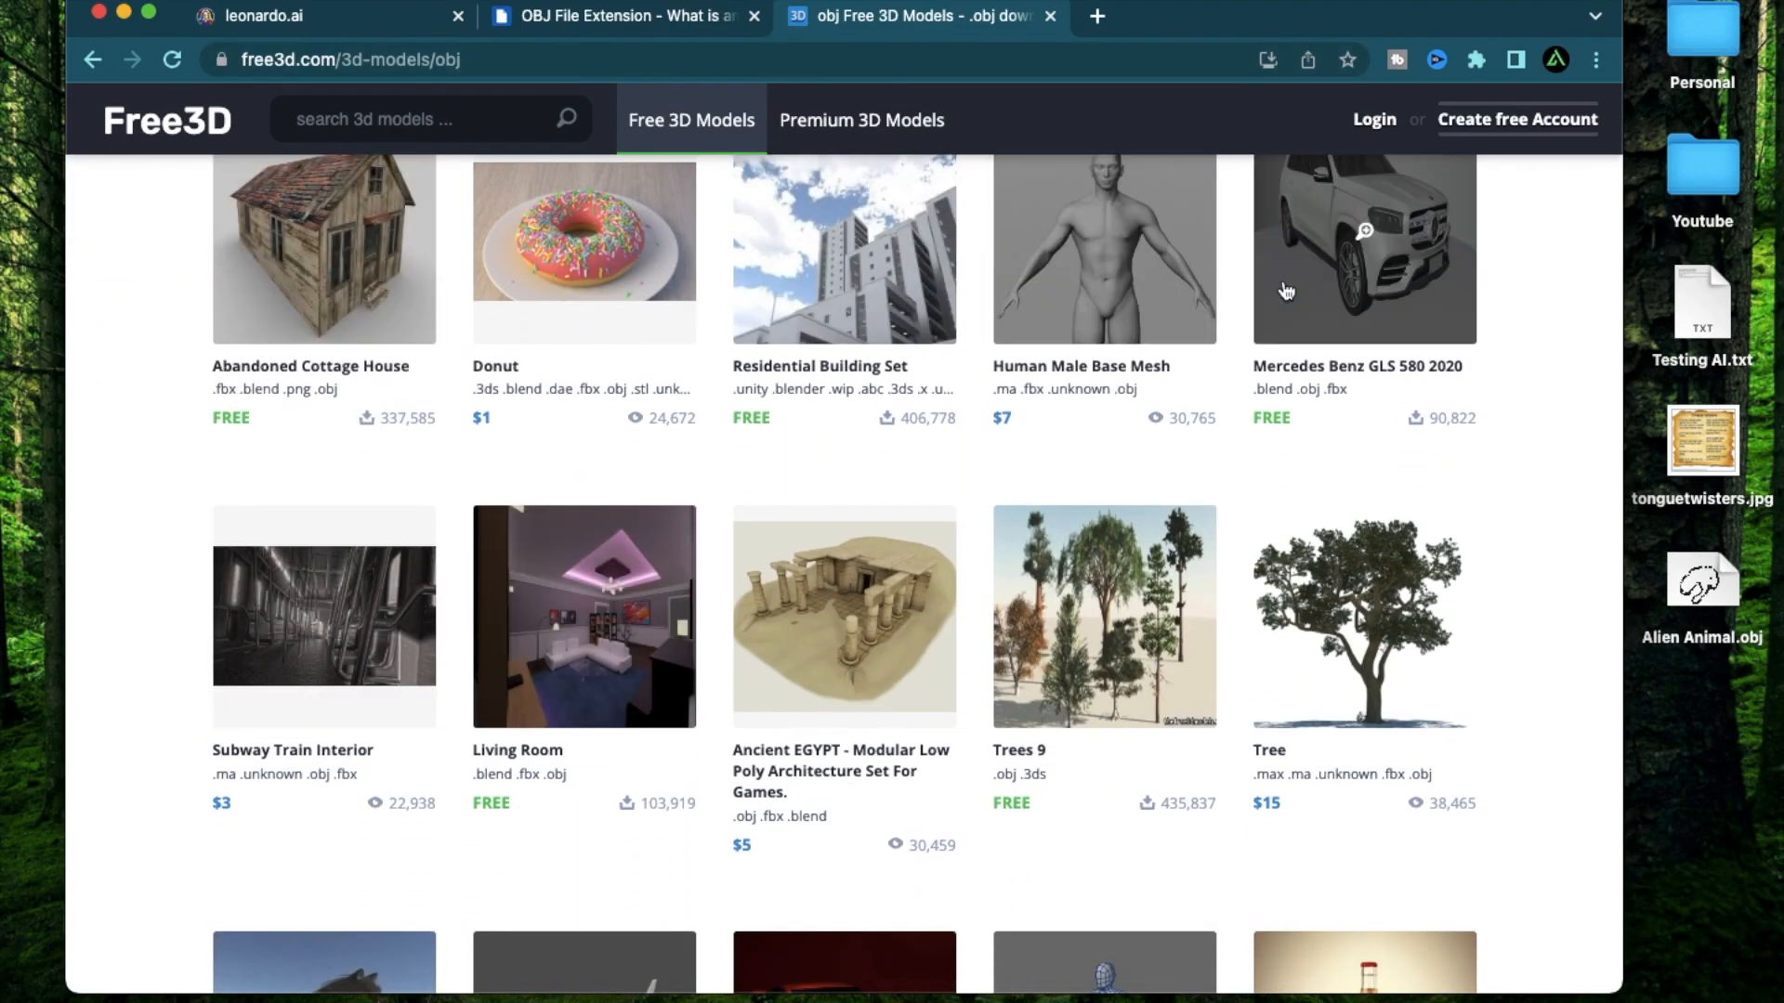
scroll(72, 632, up, 2)
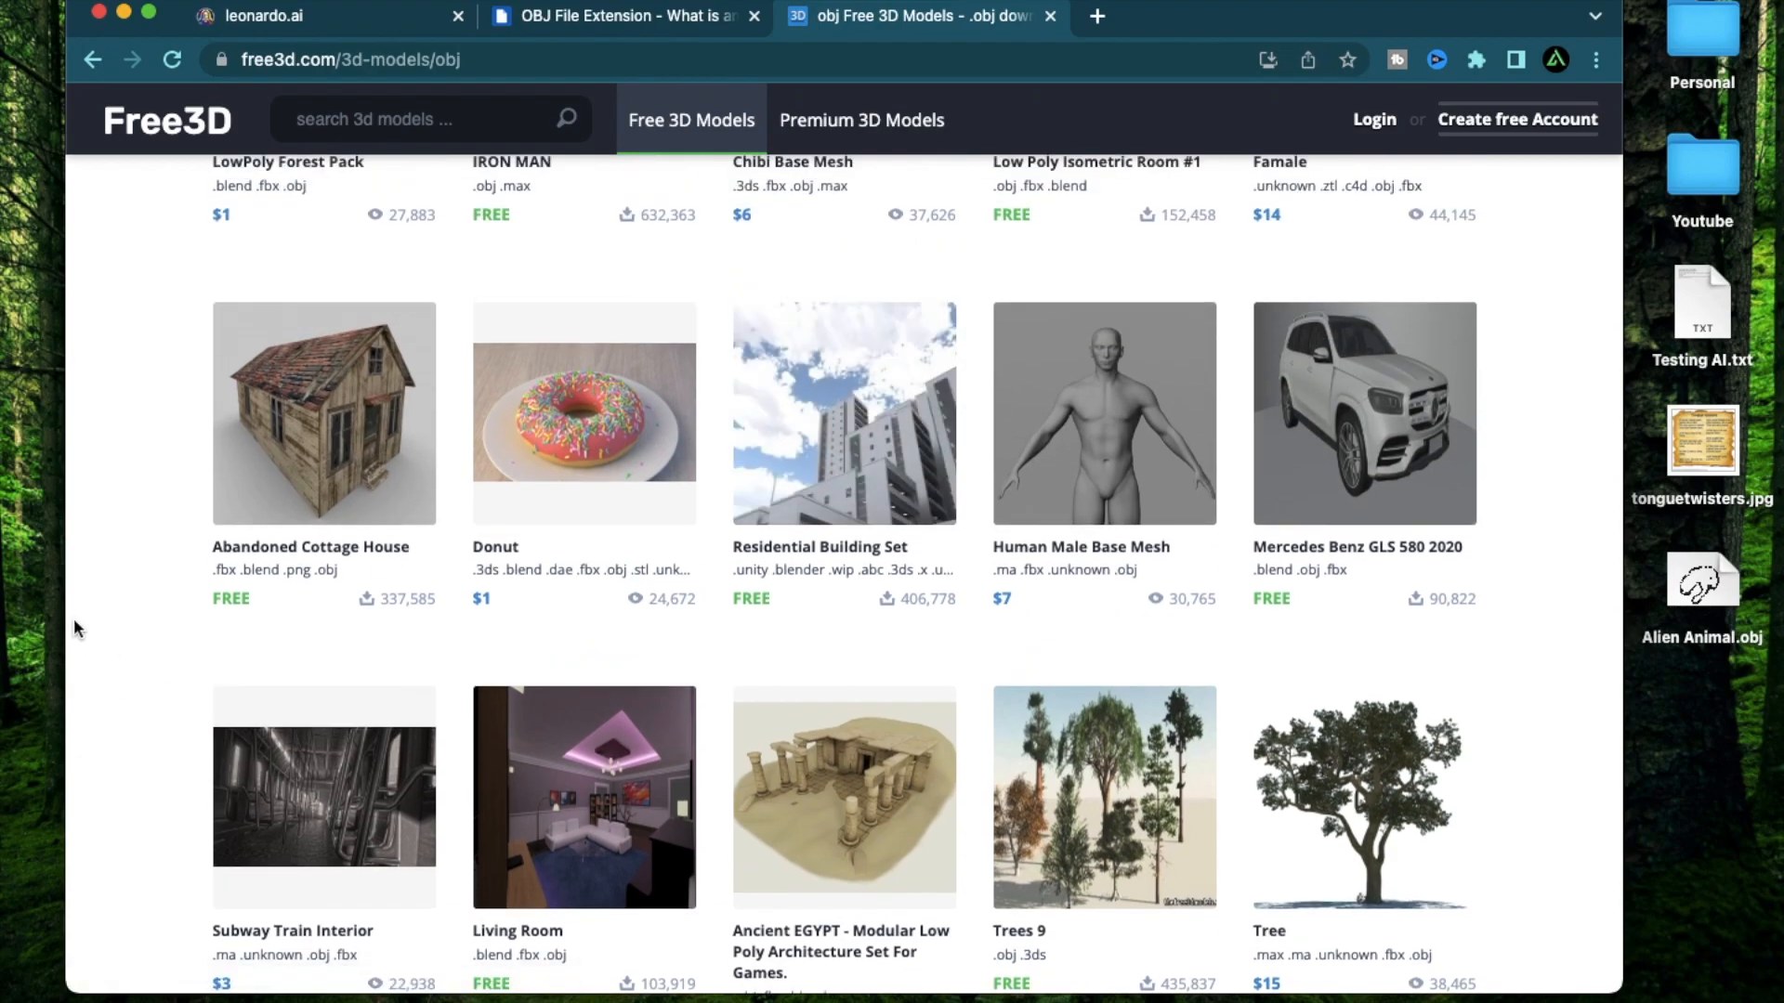
scroll(71, 621, up, 12)
ctrl+scroll(110, 351, up, 5)
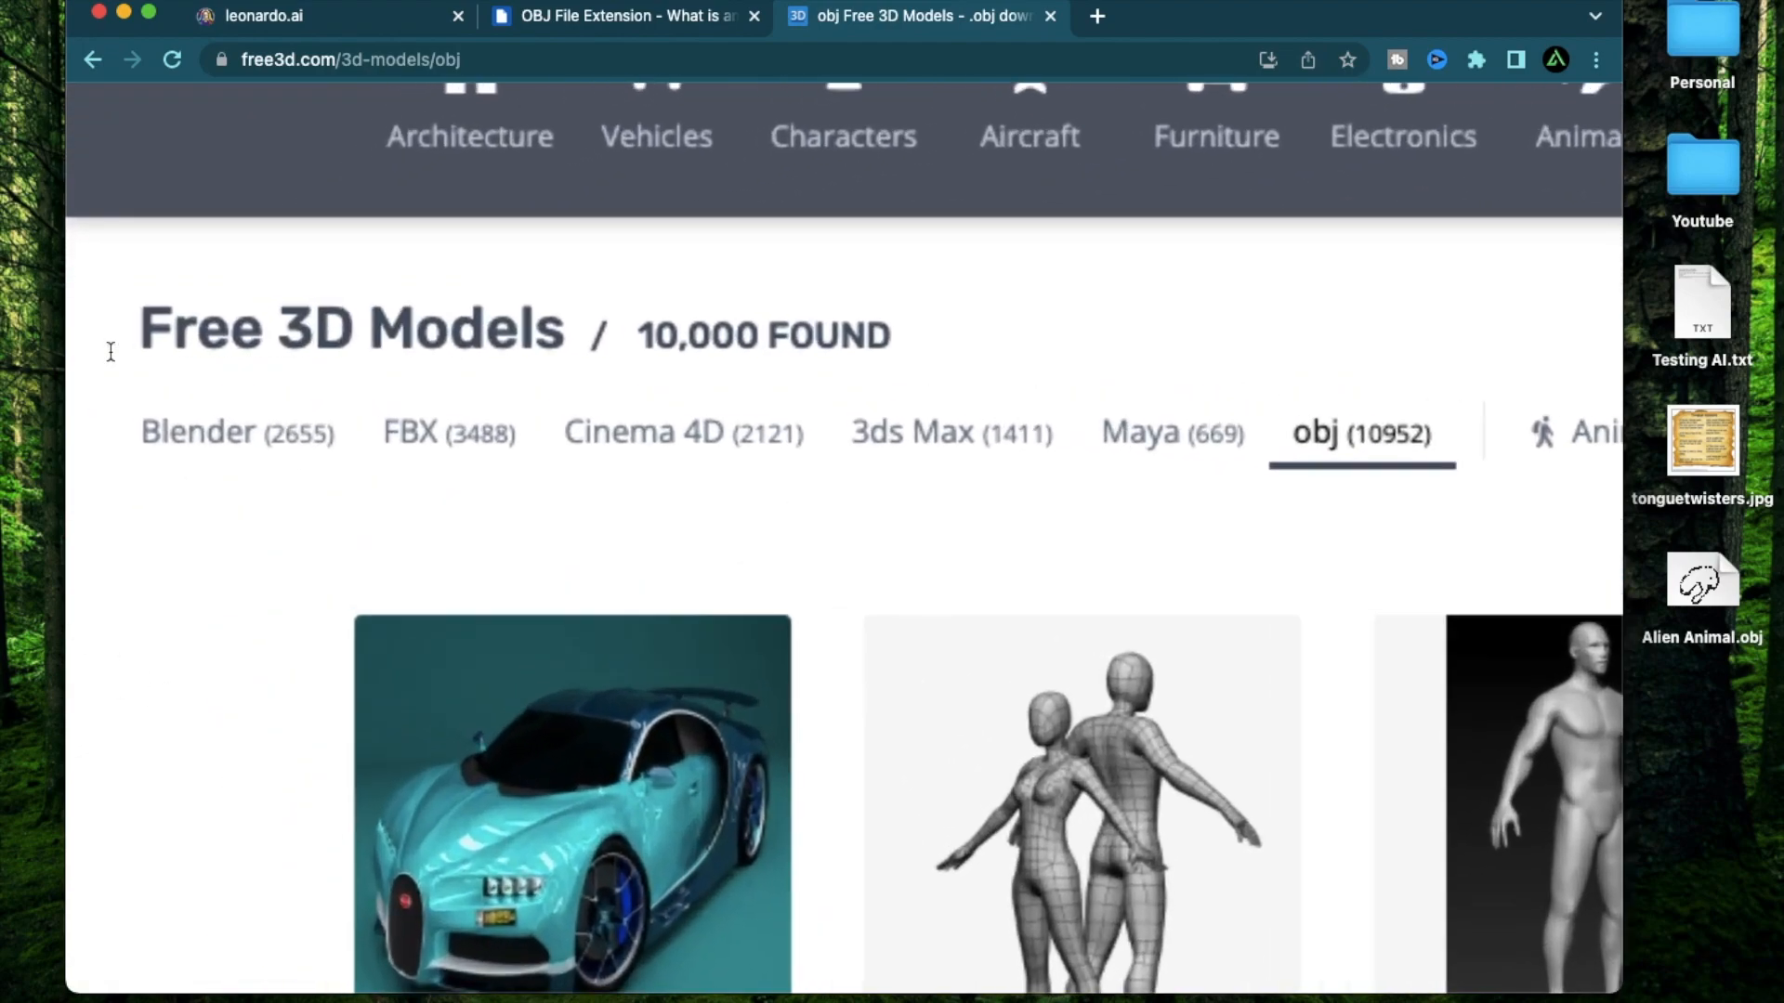
Examine the obj format category among Free3D's filters, check the Leonardo.Ai home page briefly, and return to the Free3D model listing.
scroll(508, 449, right, 5)
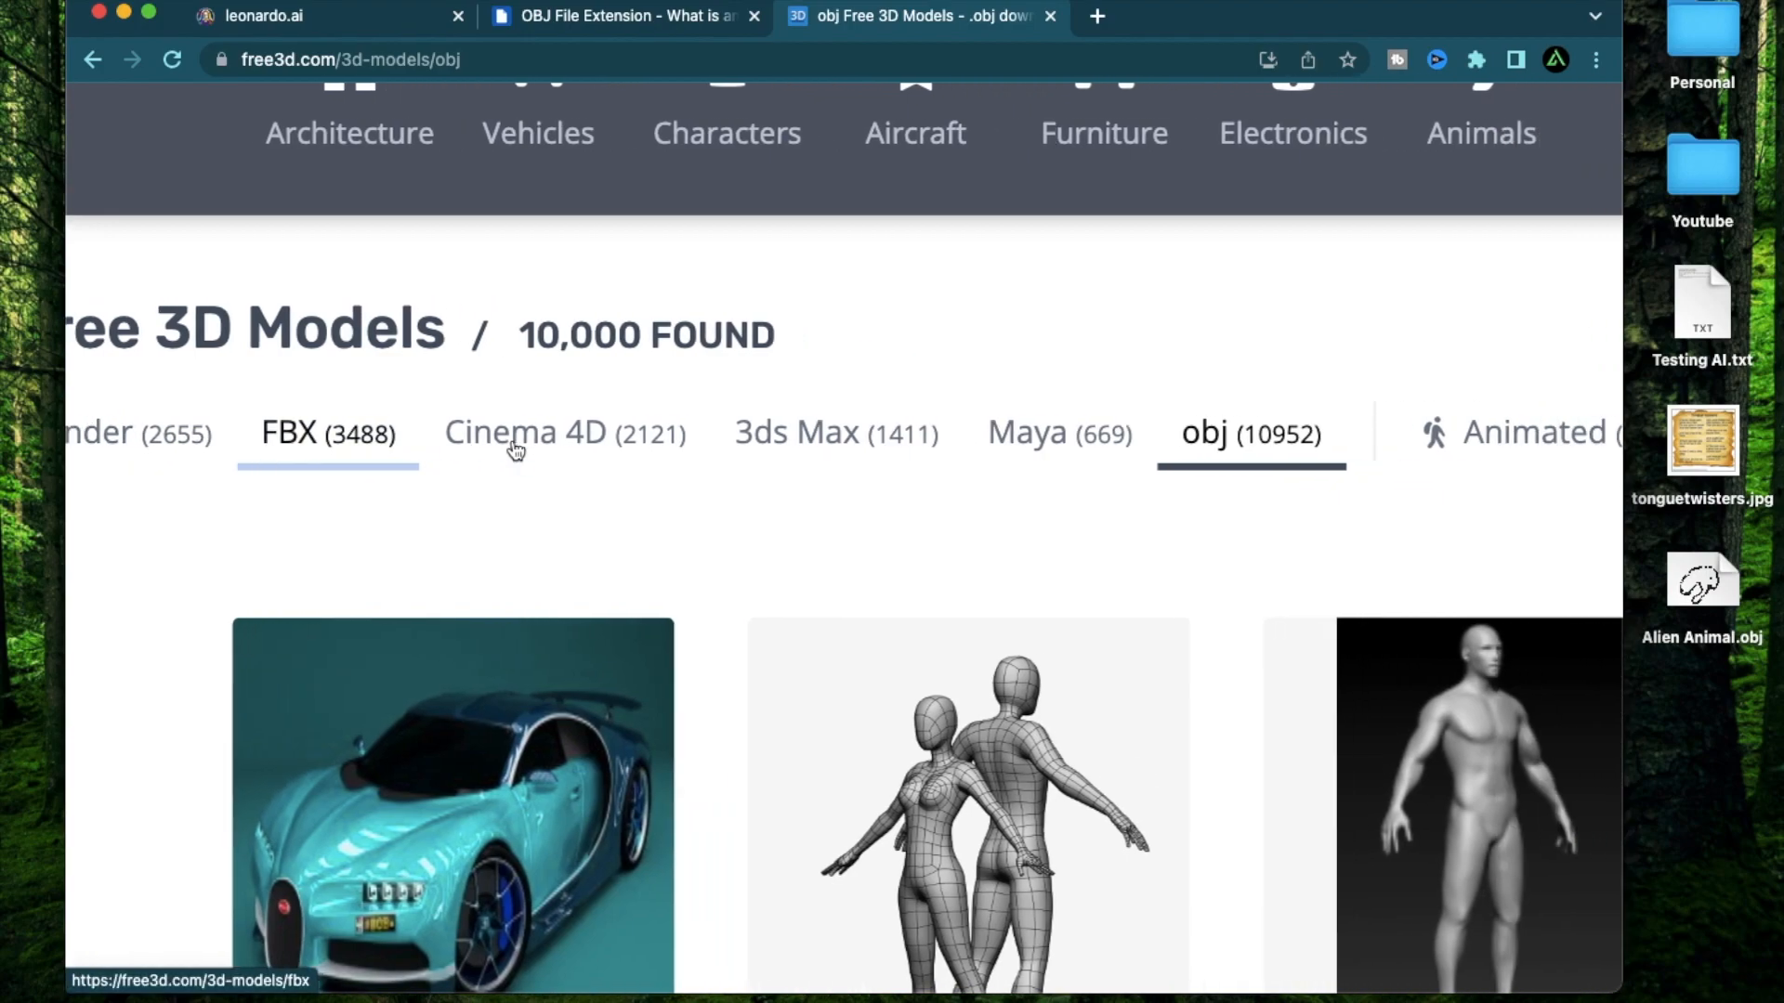
scroll(910, 454, right, 2)
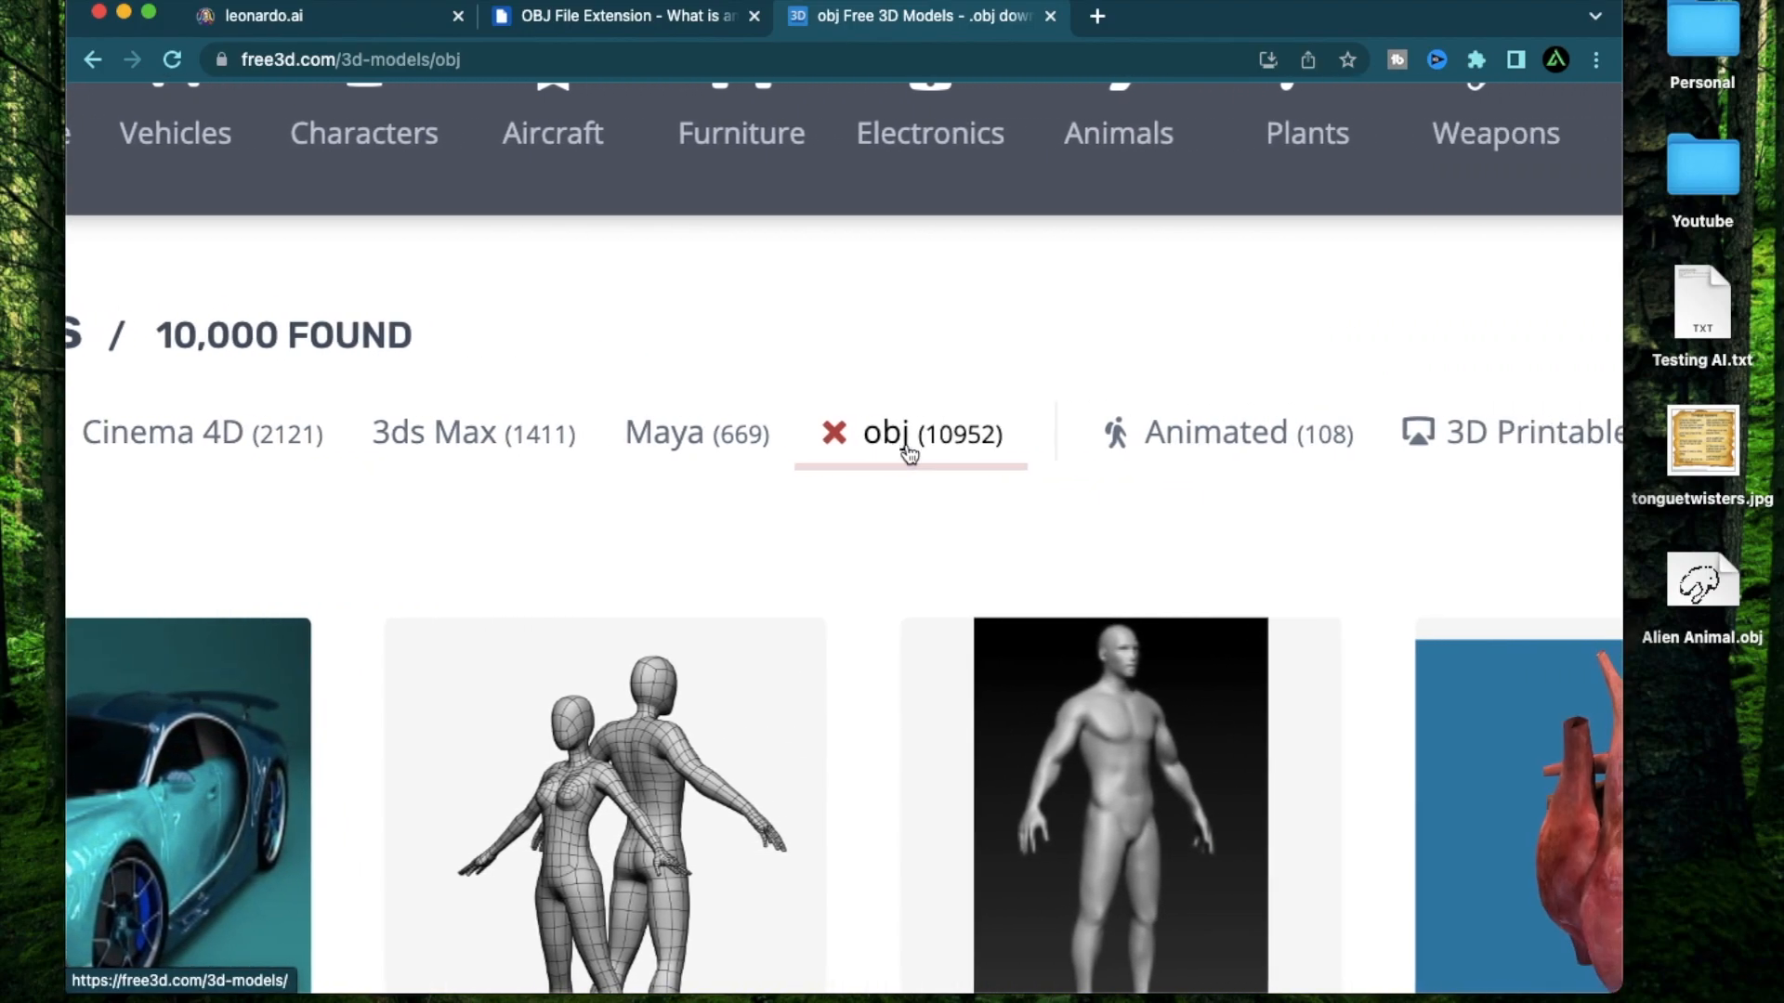
scroll(892, 454, right, 2)
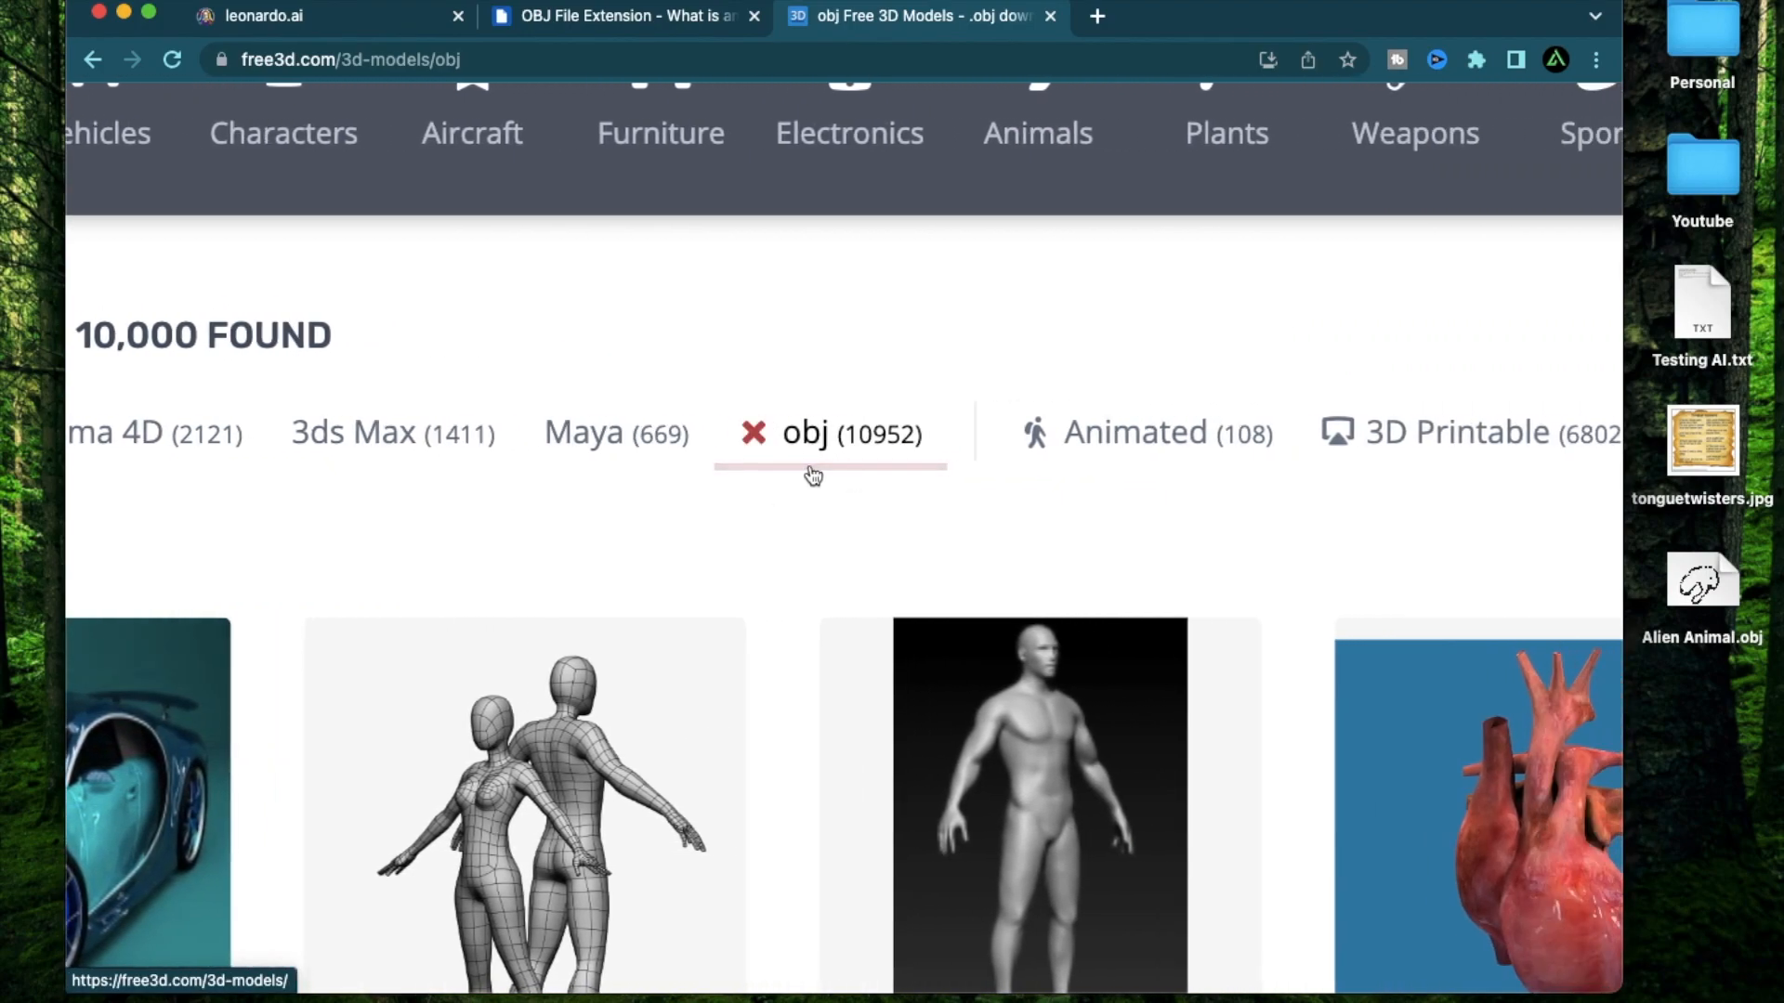
click(380, 16)
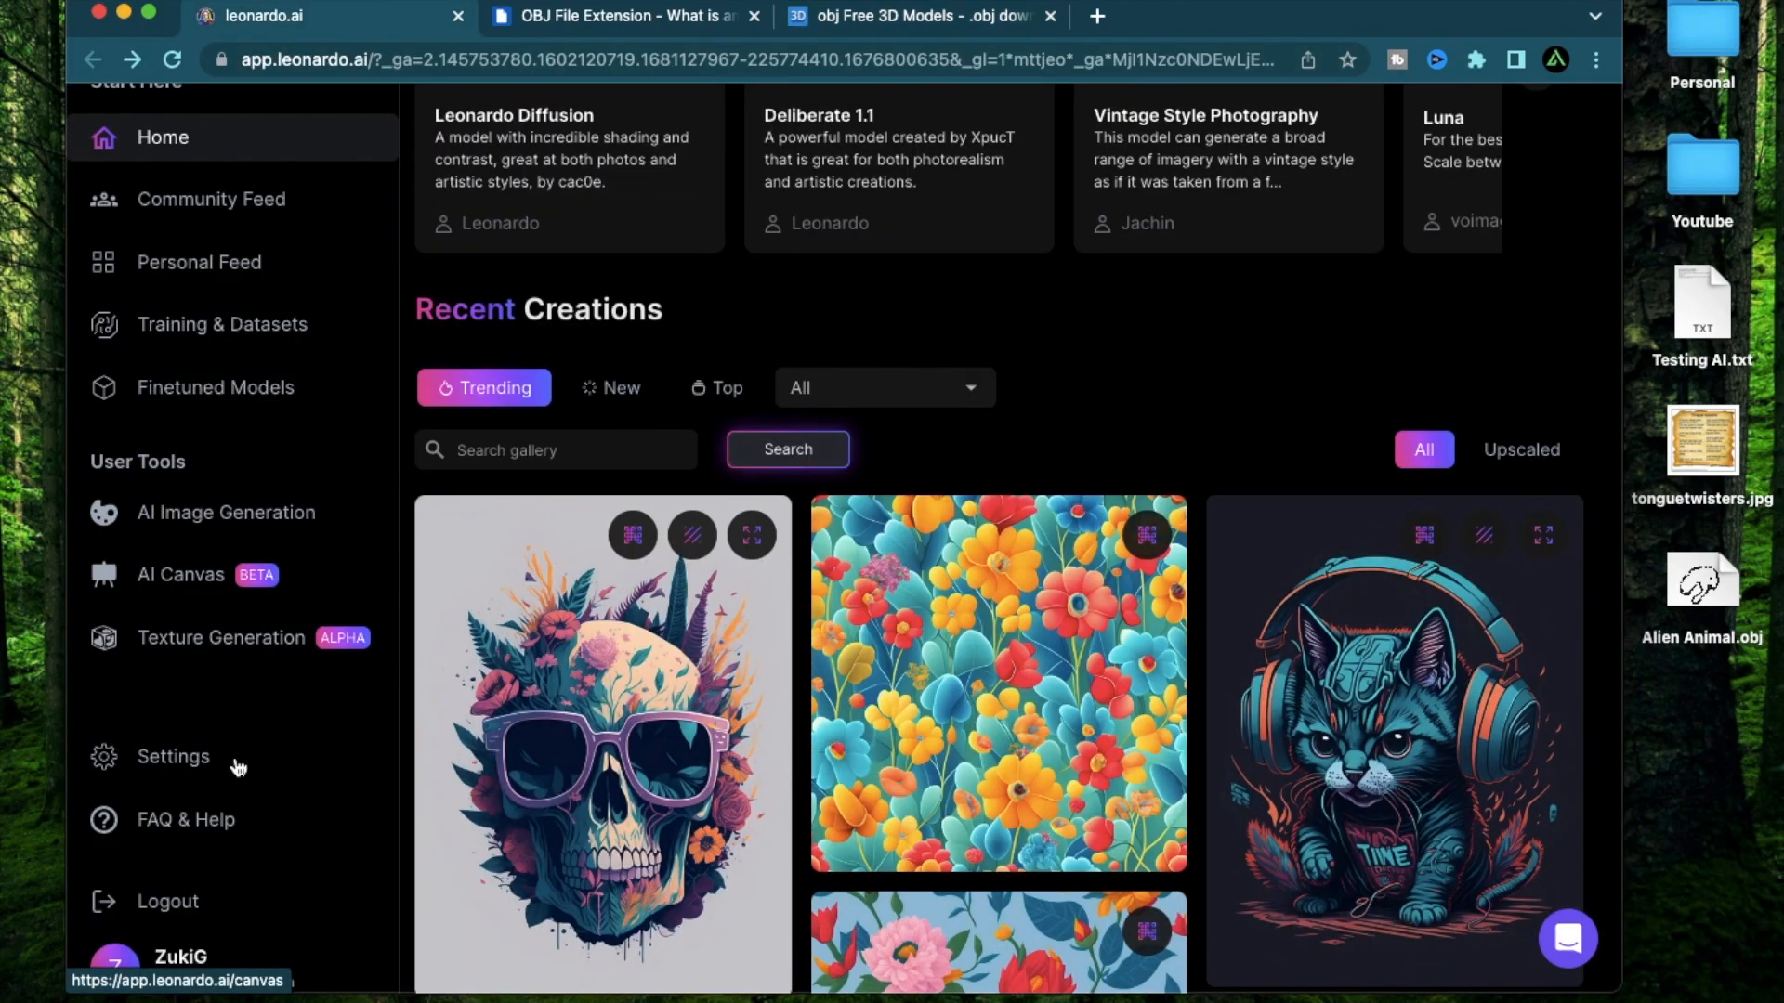
click(915, 16)
scroll(203, 526, up, 2)
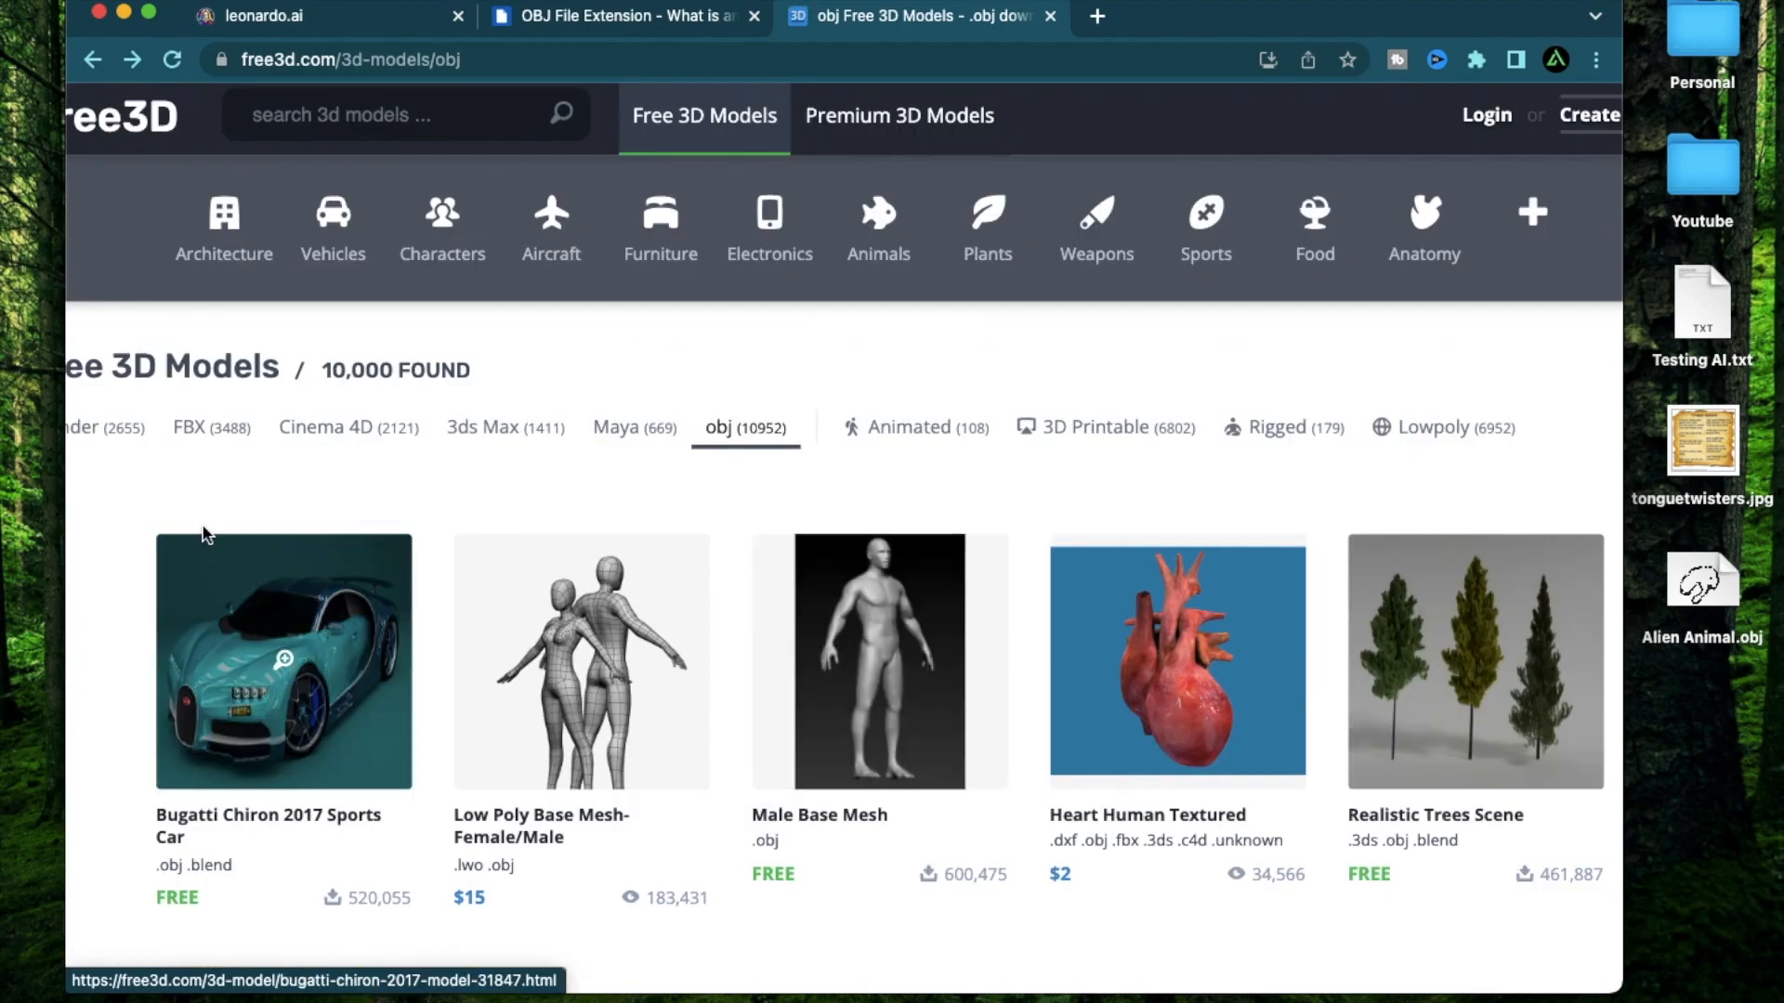
View the Bugatti Chiron 2017 Sports Car model page and its download section, and return to the obj model listing.
scroll(202, 526, down, 5)
click(203, 536)
scroll(1344, 525, down, 3)
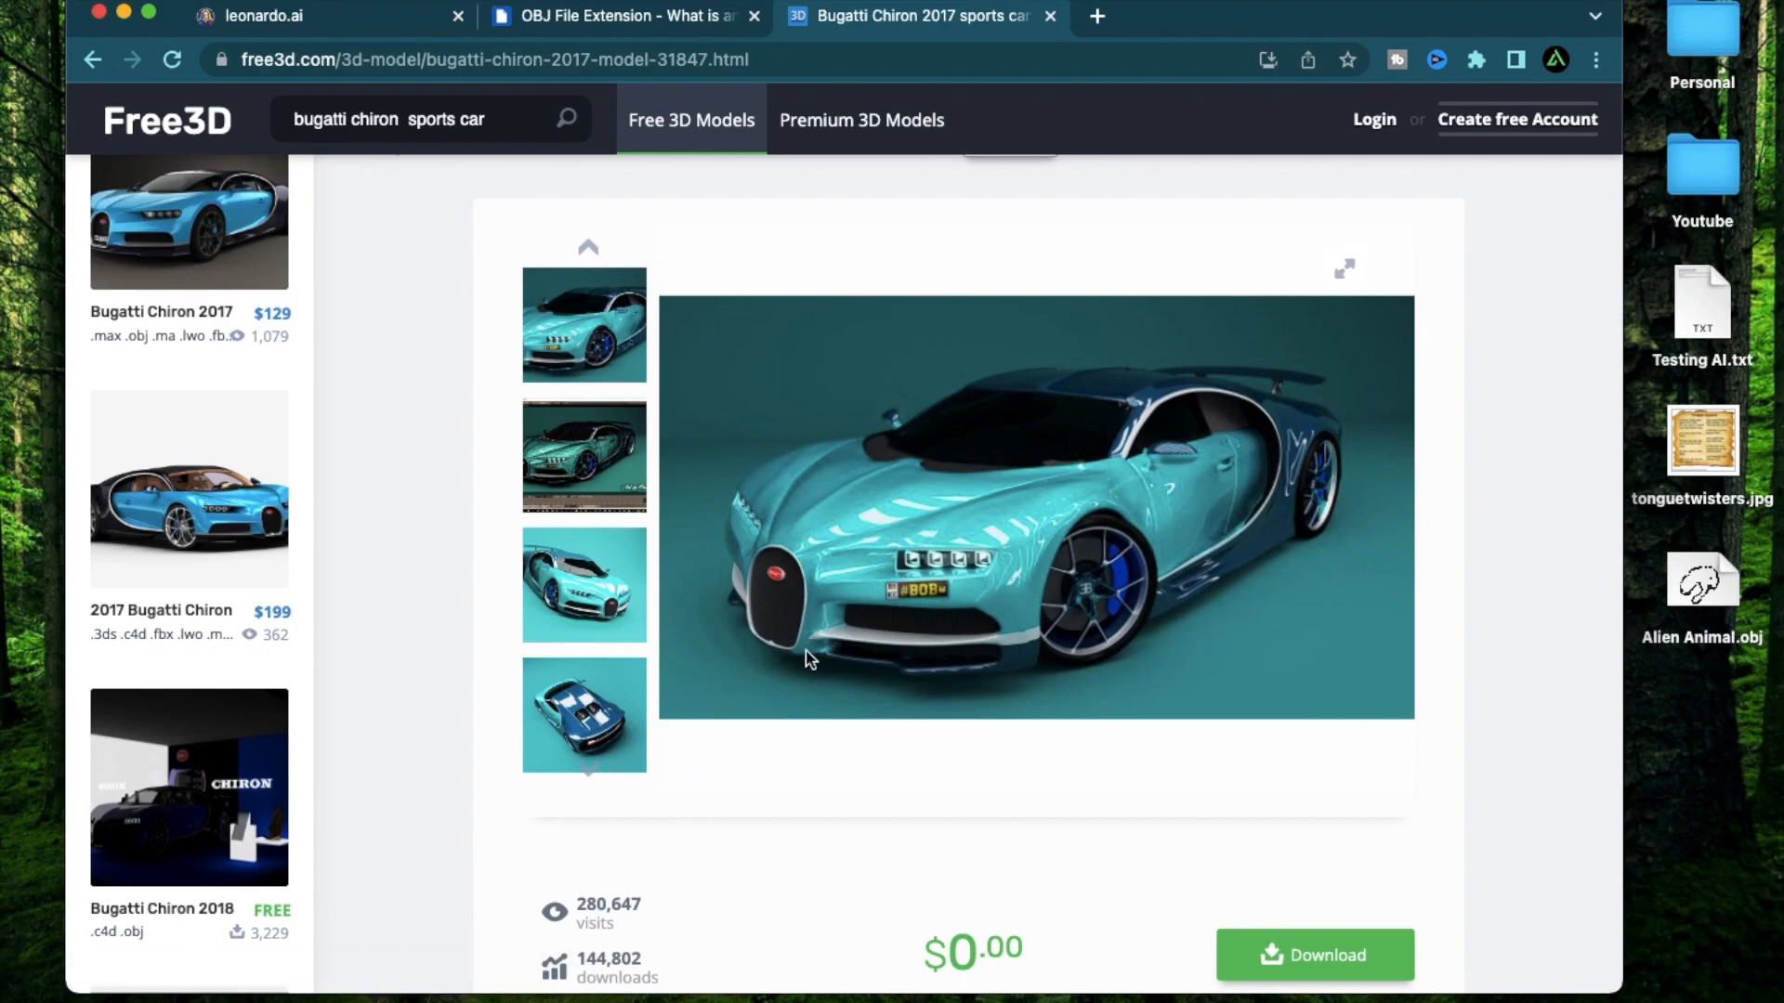
click(94, 62)
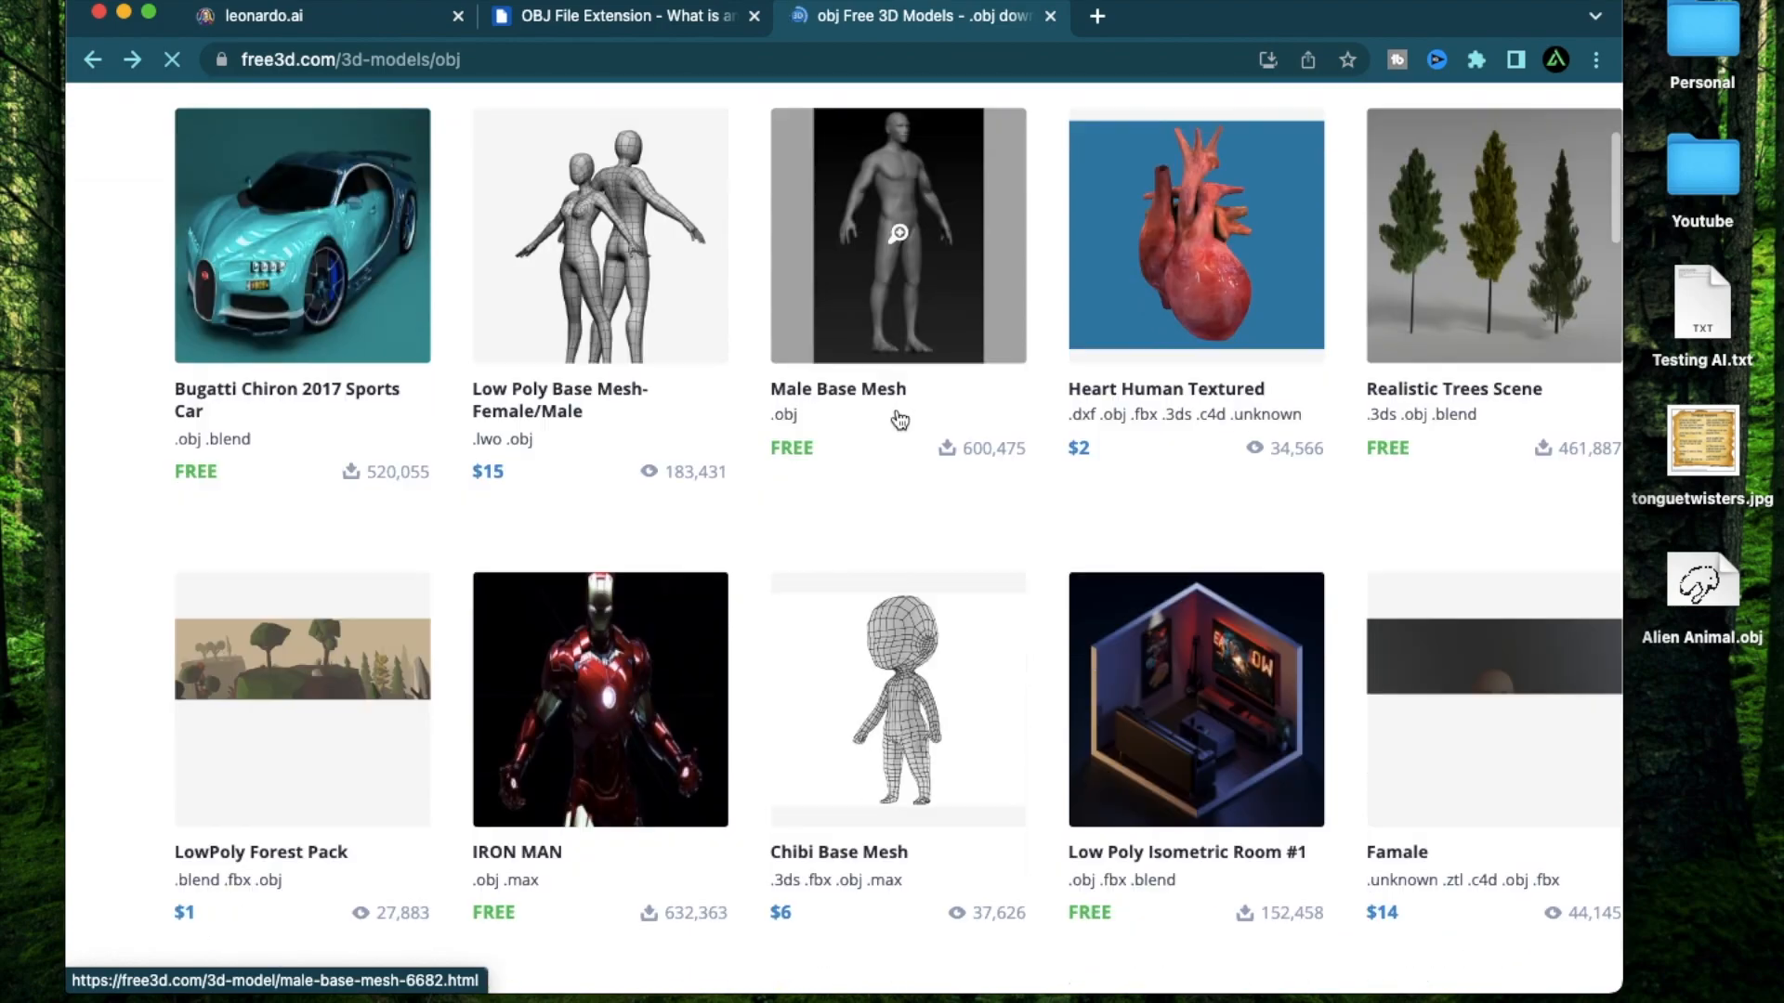
Browse the free obj models and open the Abandoned Cottage House model page at its download section.
ctrl+scroll(899, 420, up, 5)
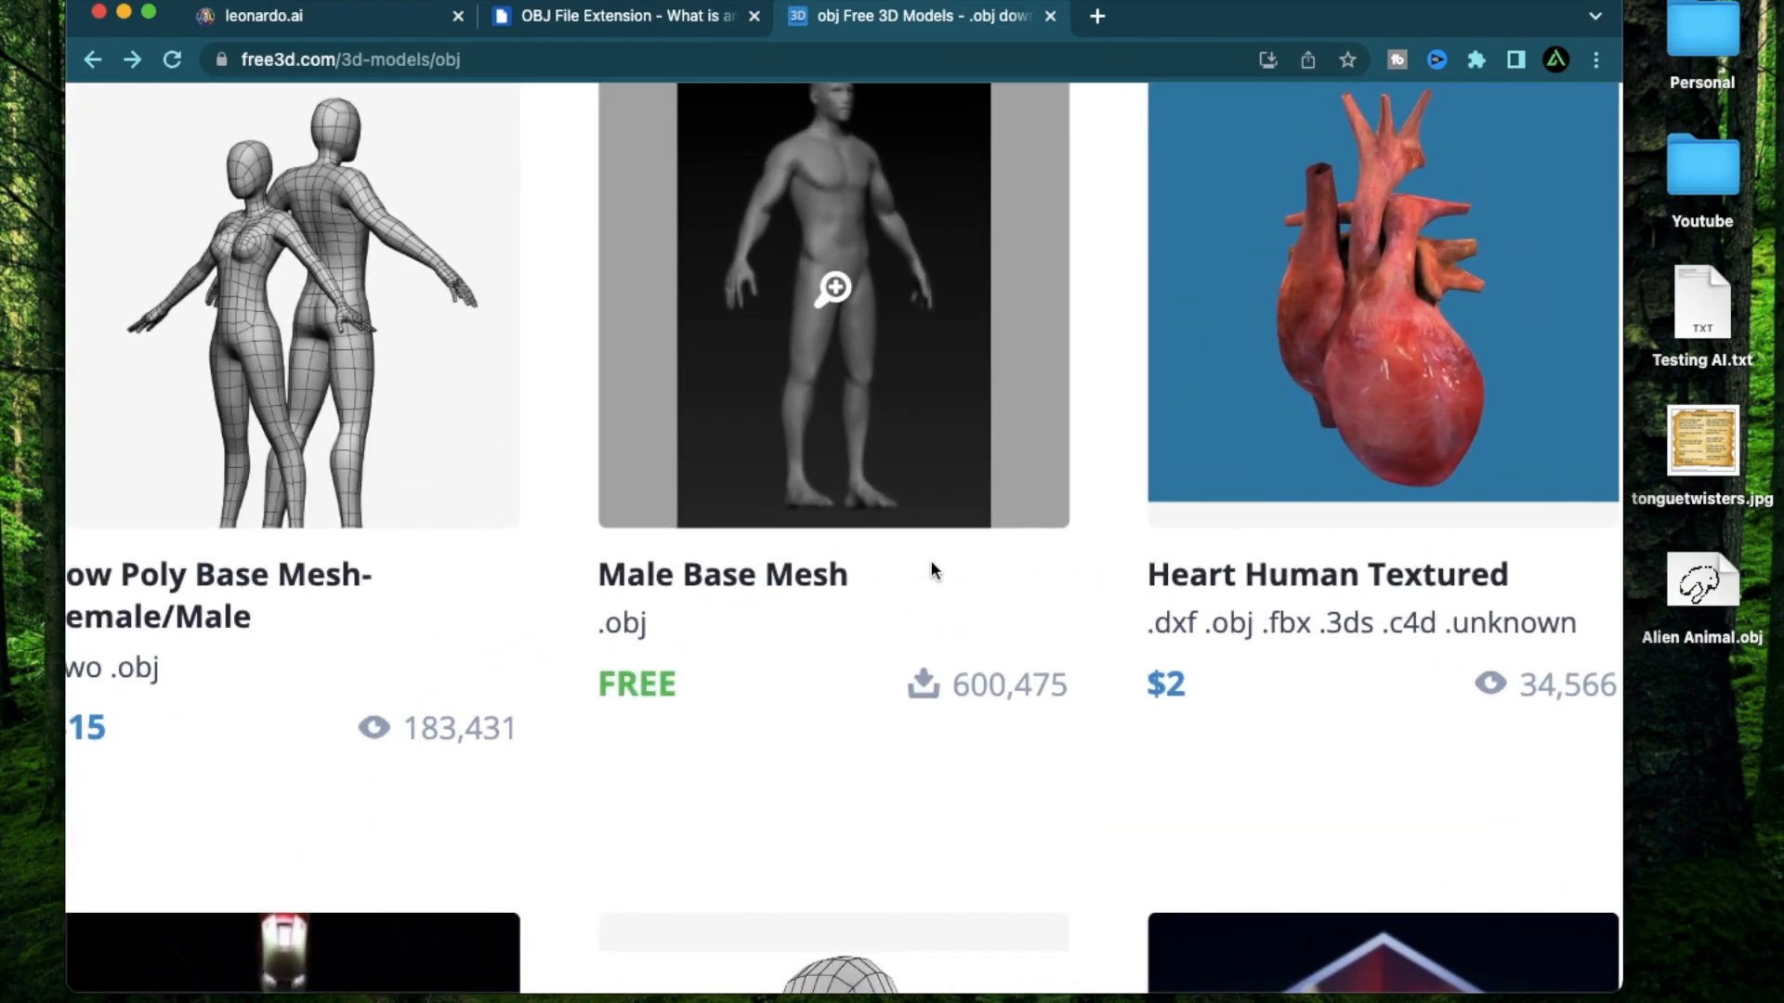
ctrl+scroll(881, 451, down, 5)
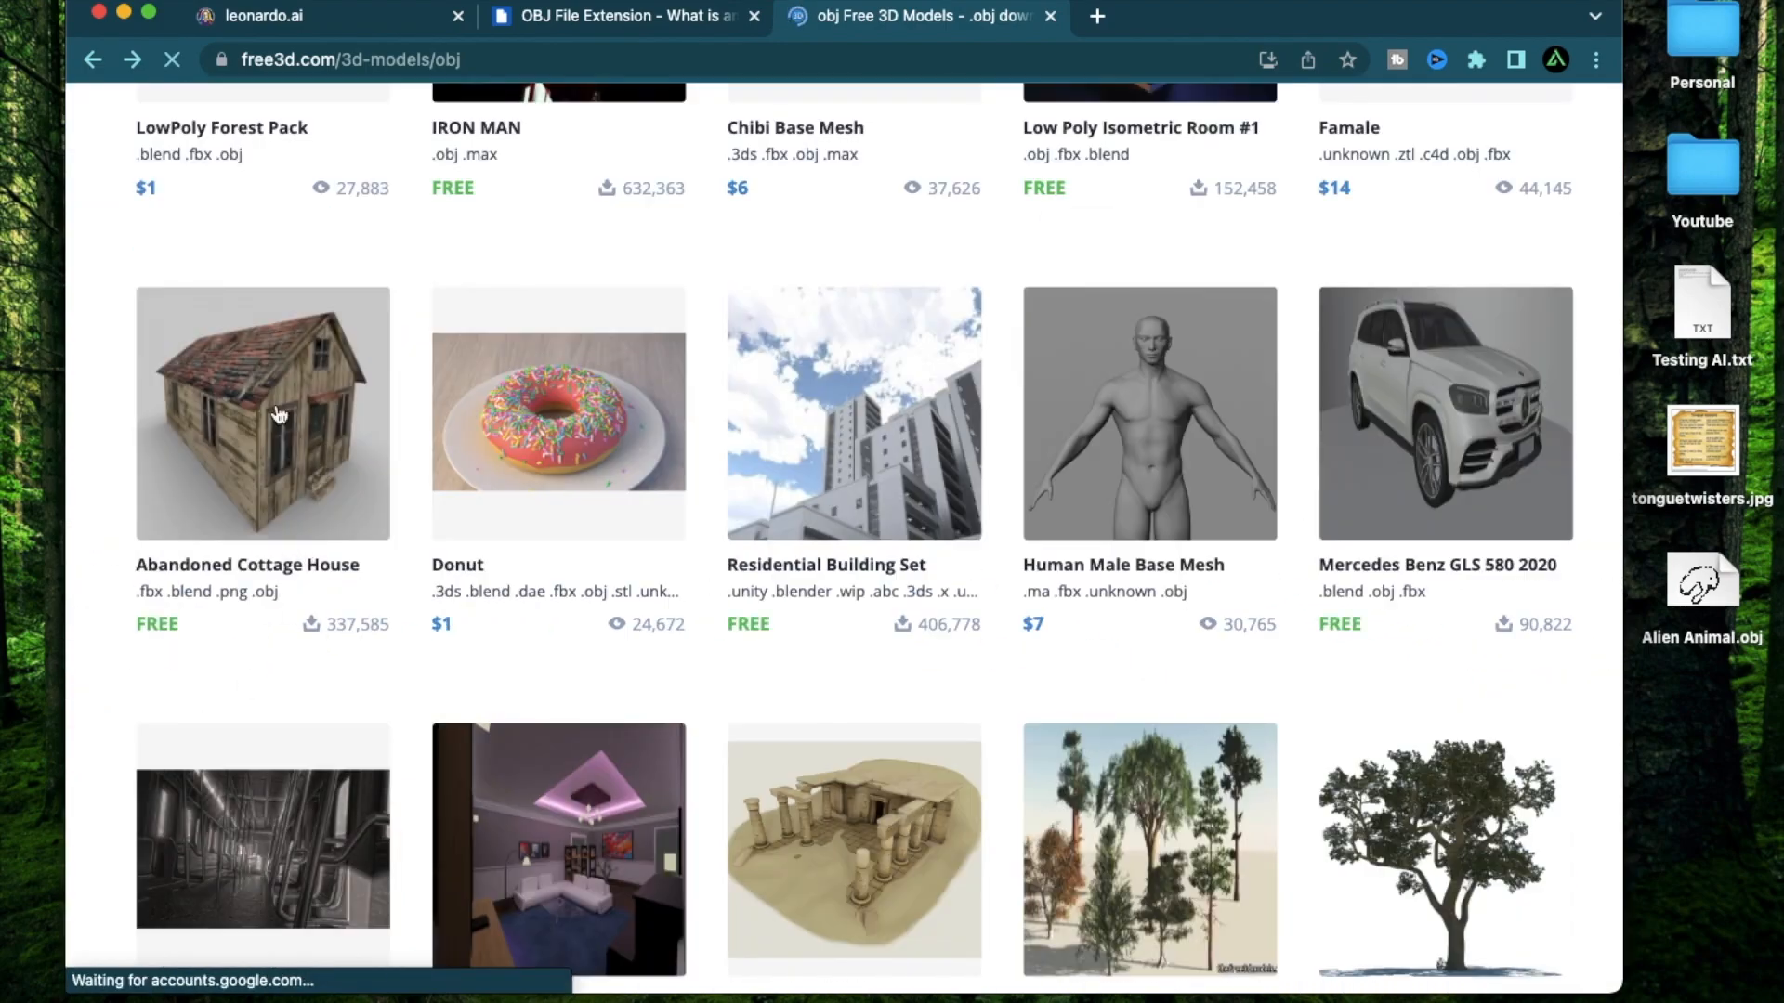
ctrl+scroll(170, 346, up, 5)
scroll(208, 511, down, 2)
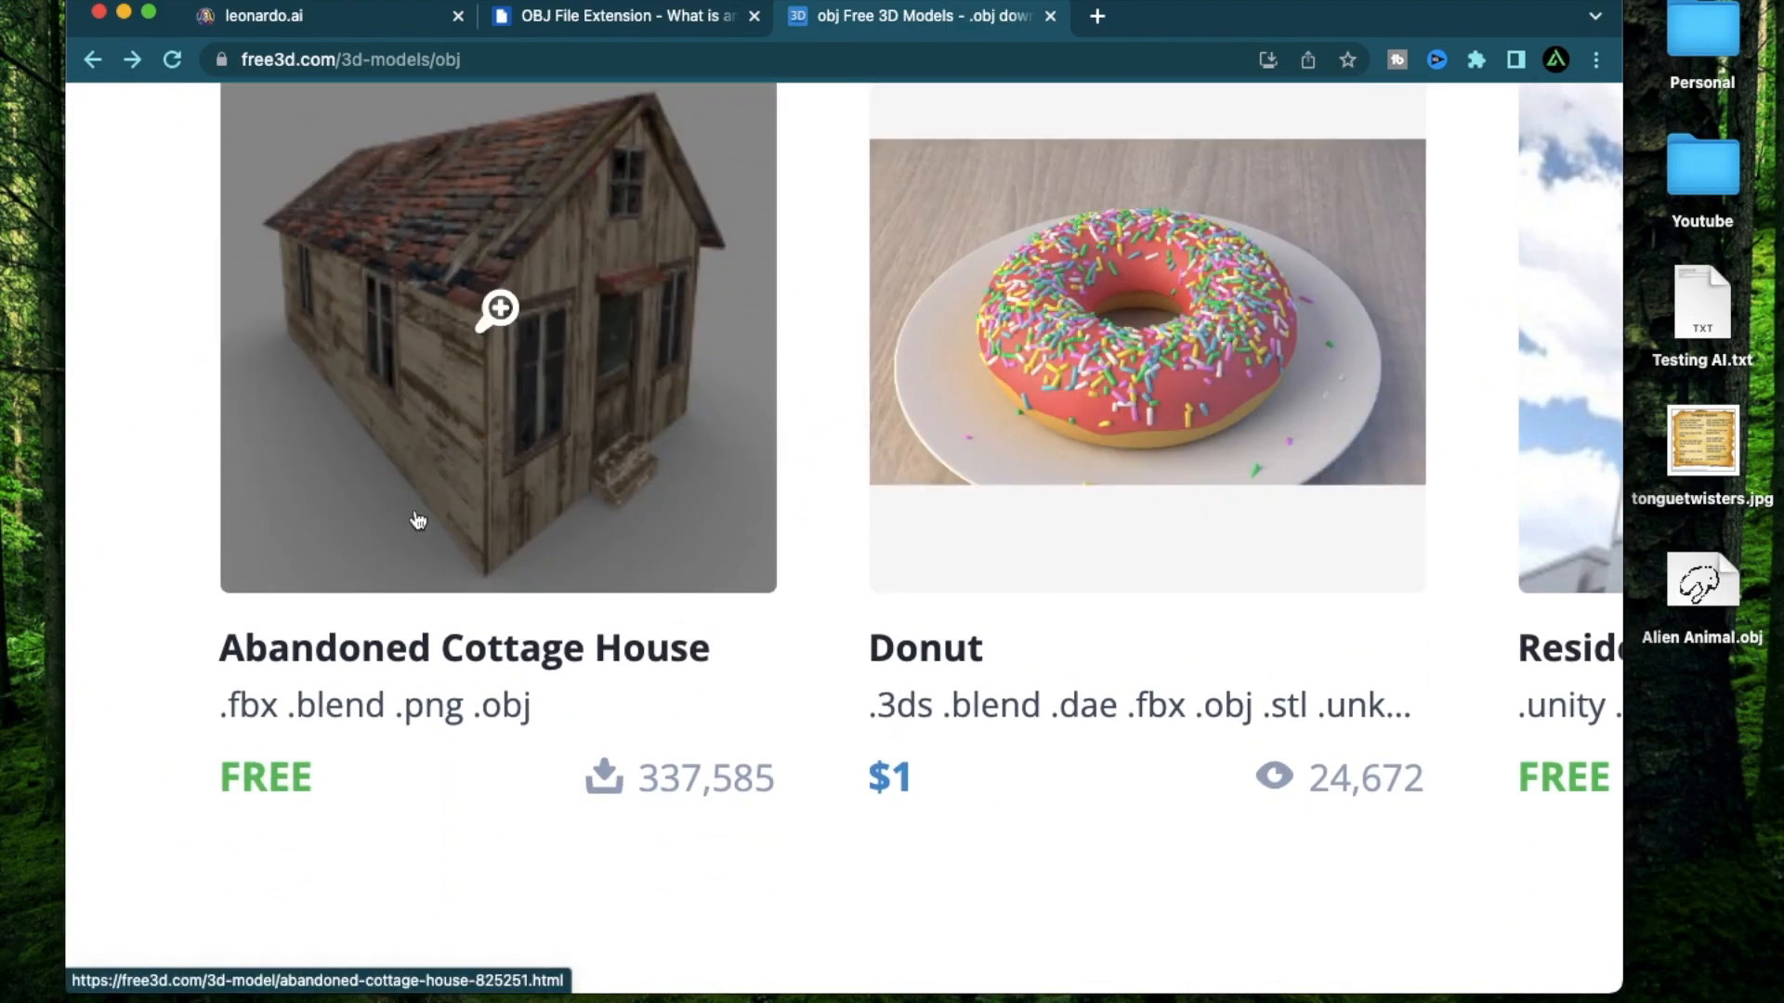
click(417, 519)
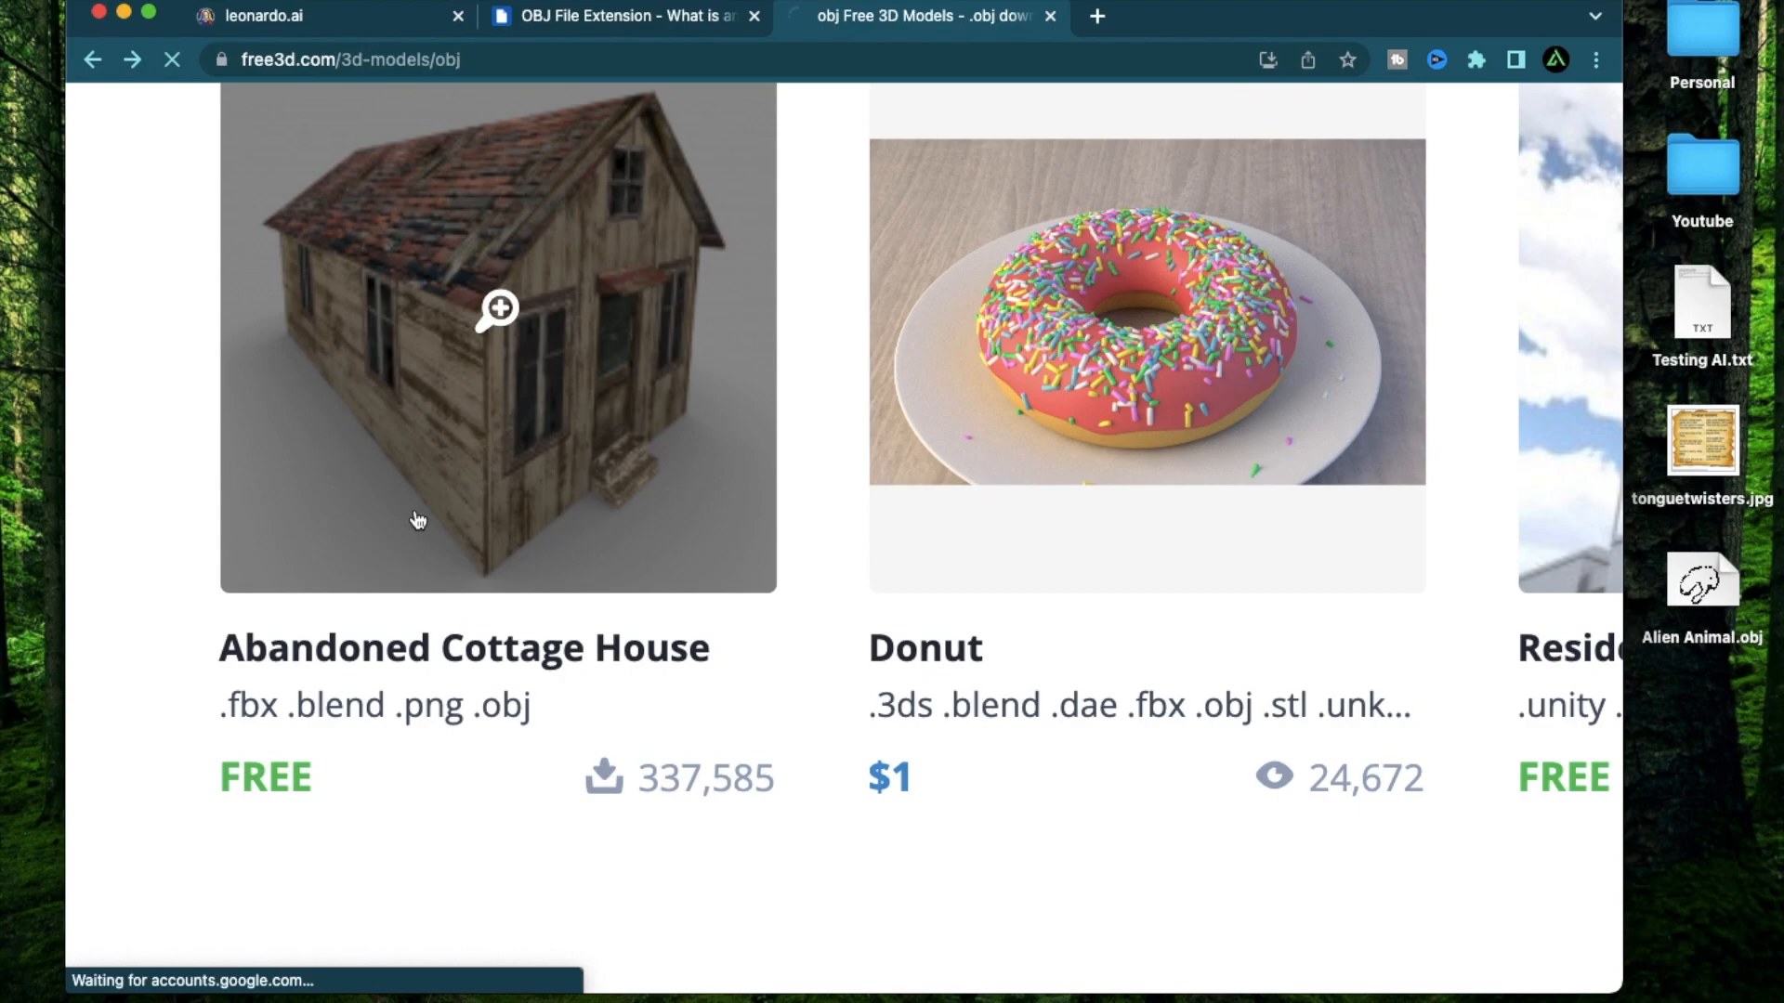
scroll(418, 520, down, 6)
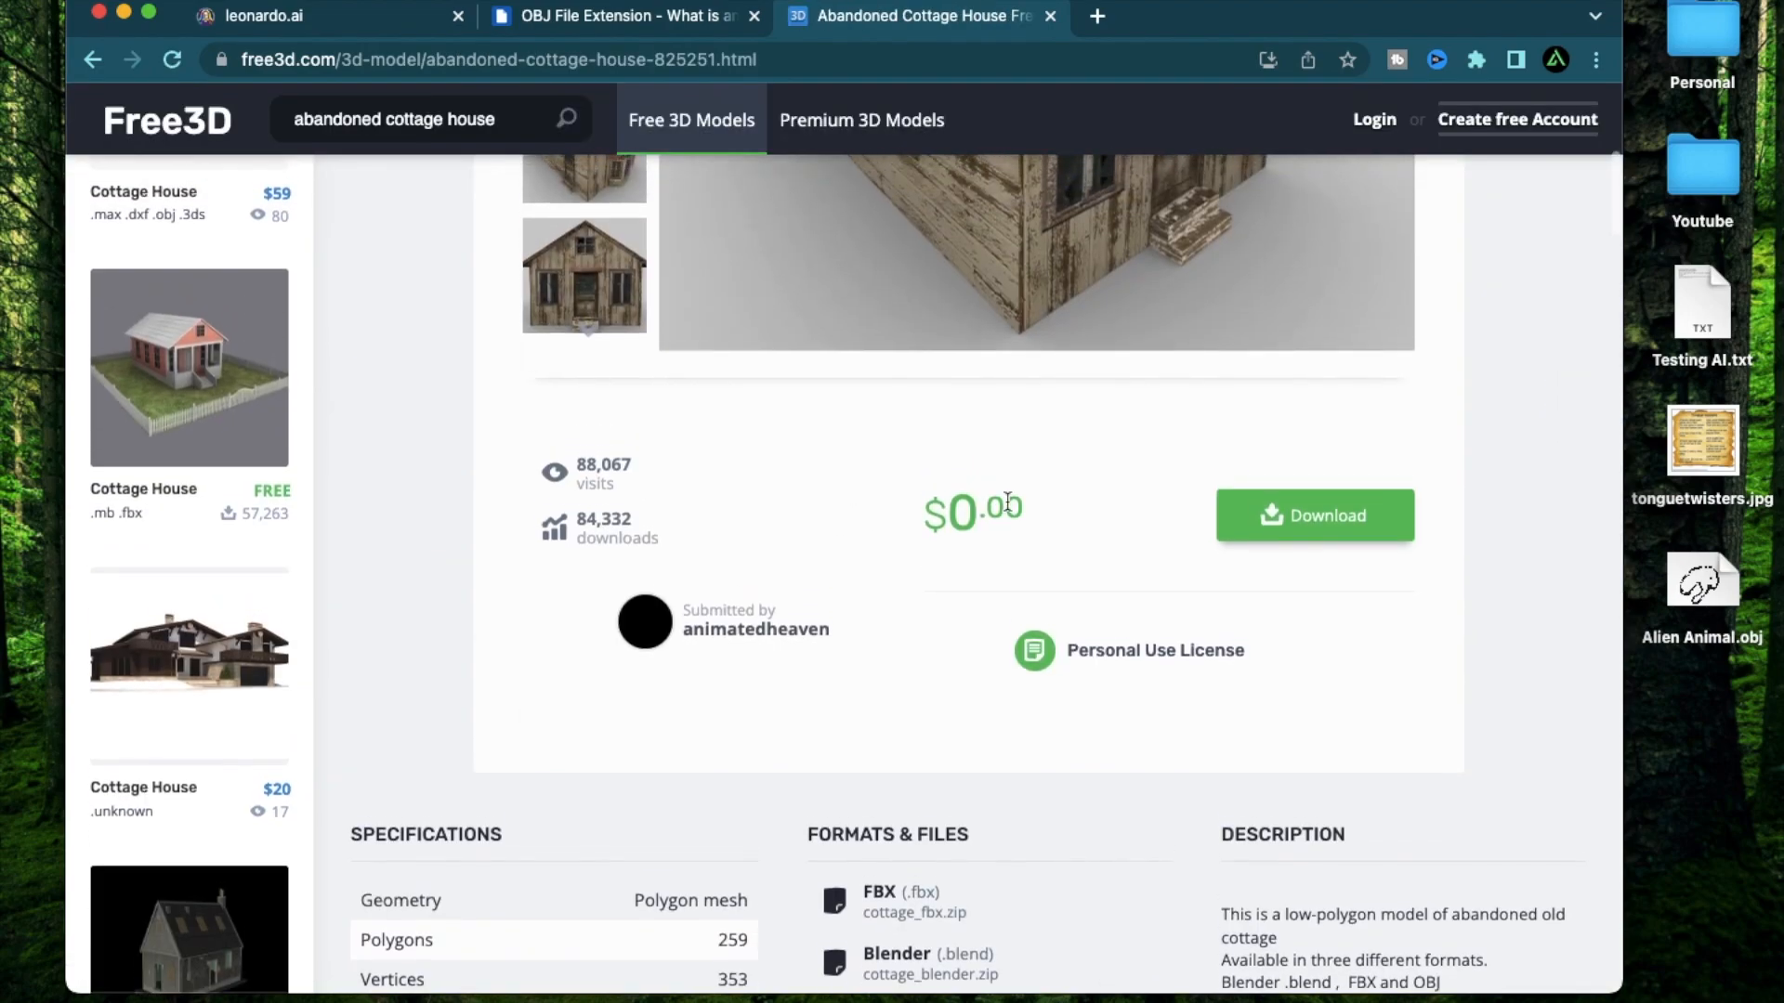
Download the .obj archive 85-cottage_obj.zip from the Abandoned Cottage House's available files.
click(1324, 526)
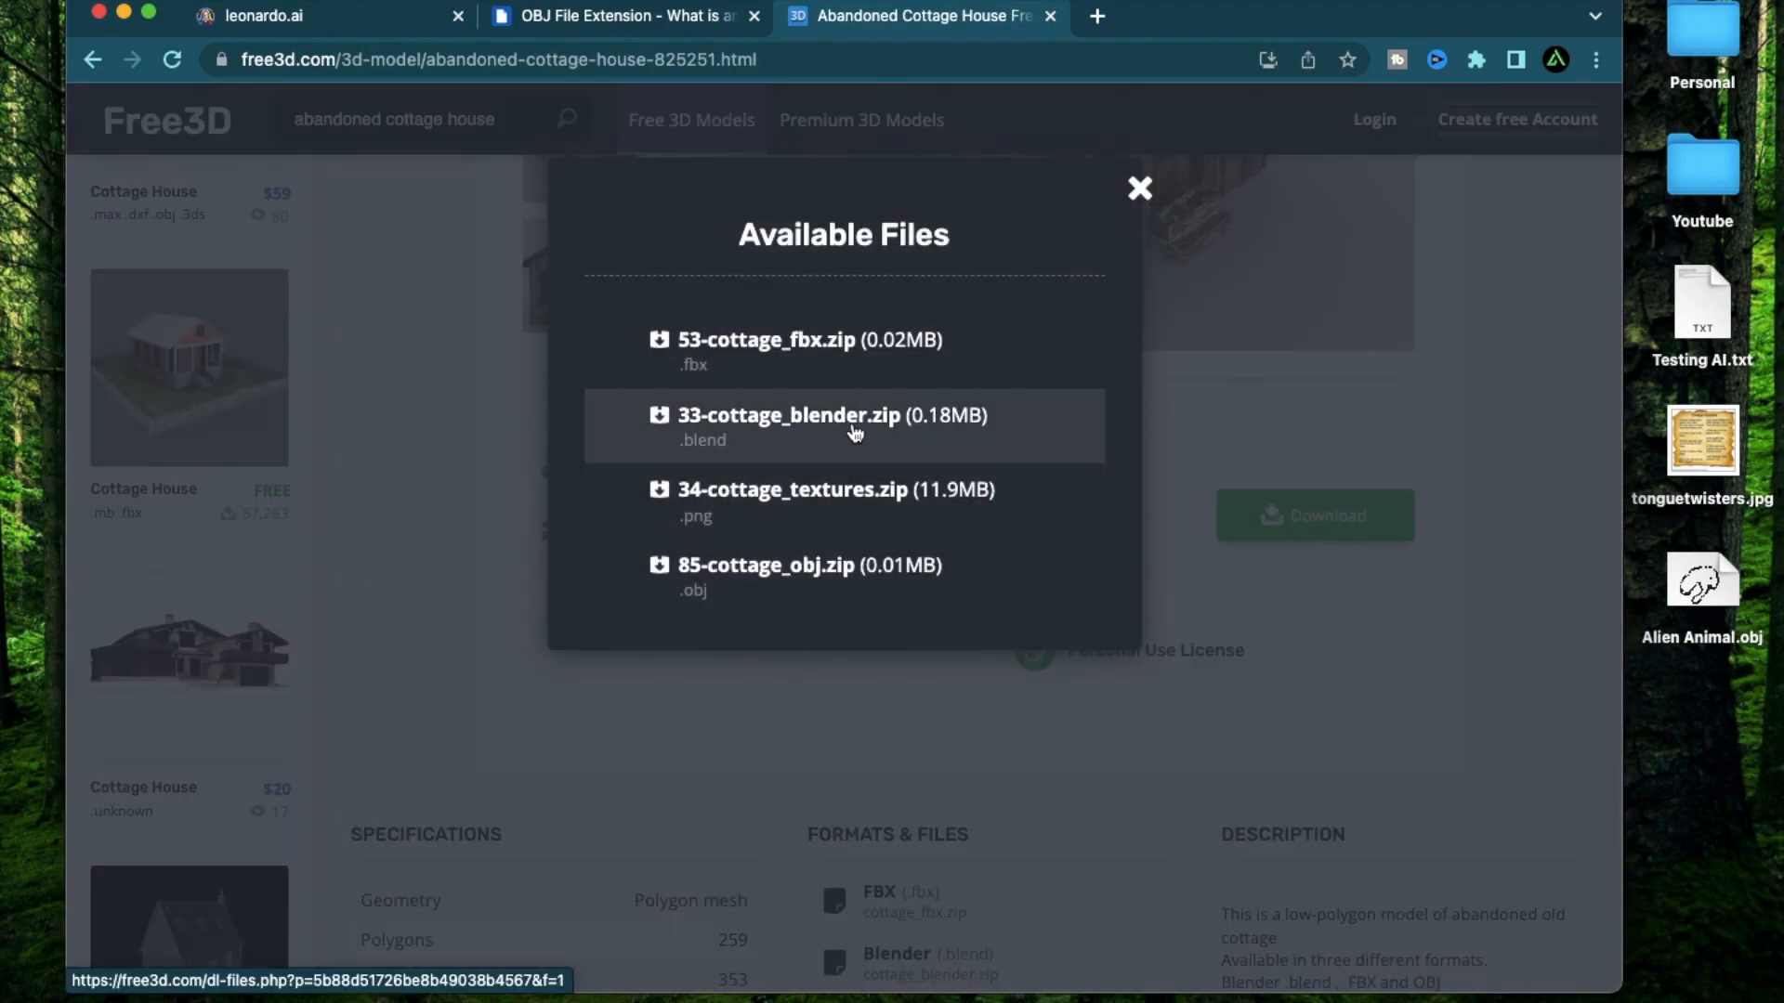
ctrl+scroll(796, 399, up, 3)
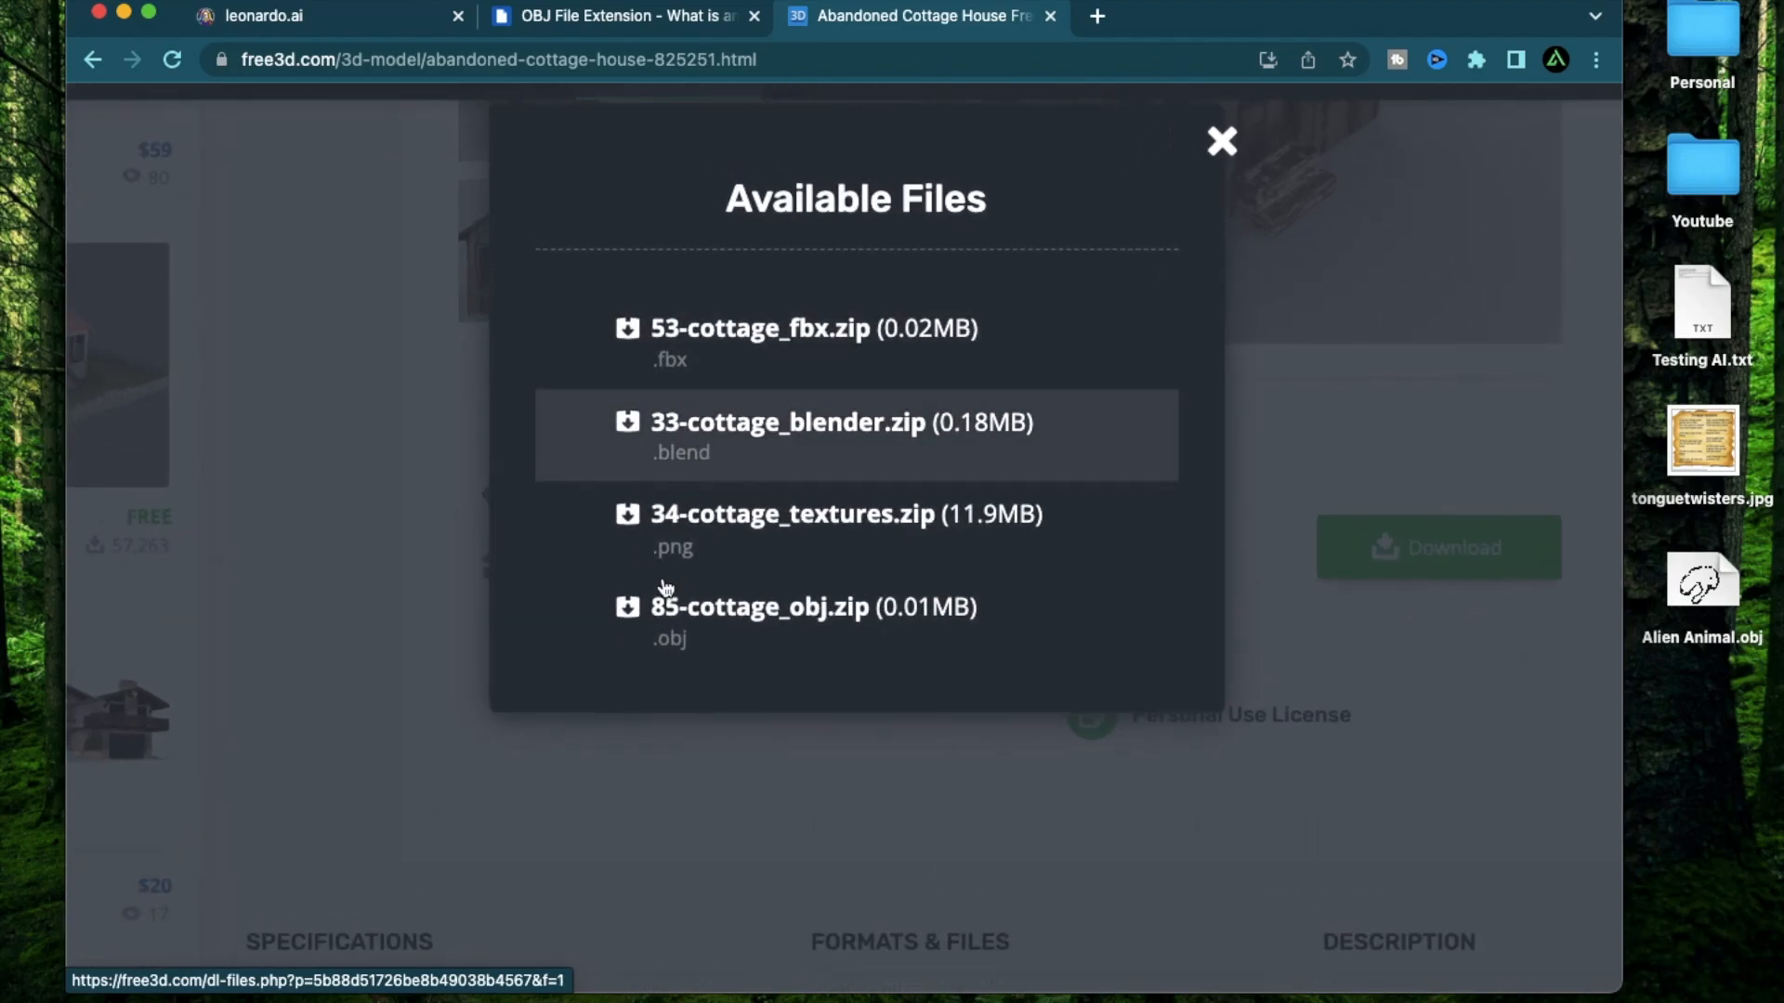
ctrl+scroll(699, 627, up, 3)
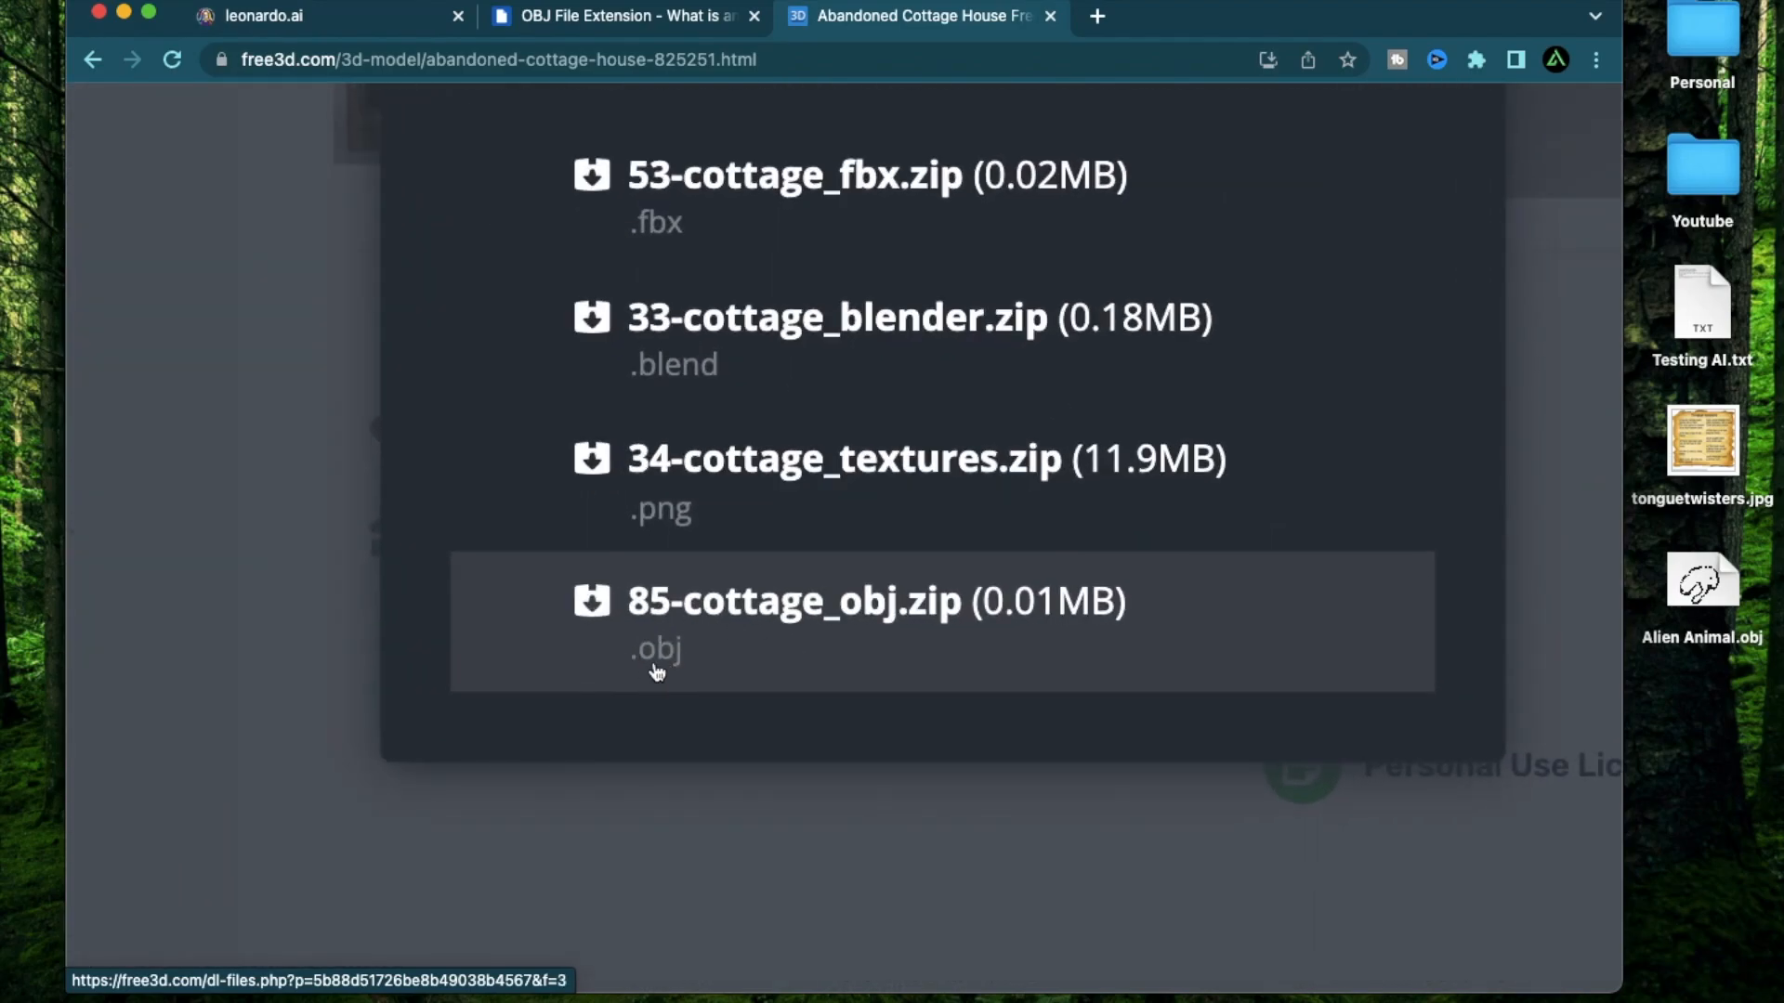
click(735, 613)
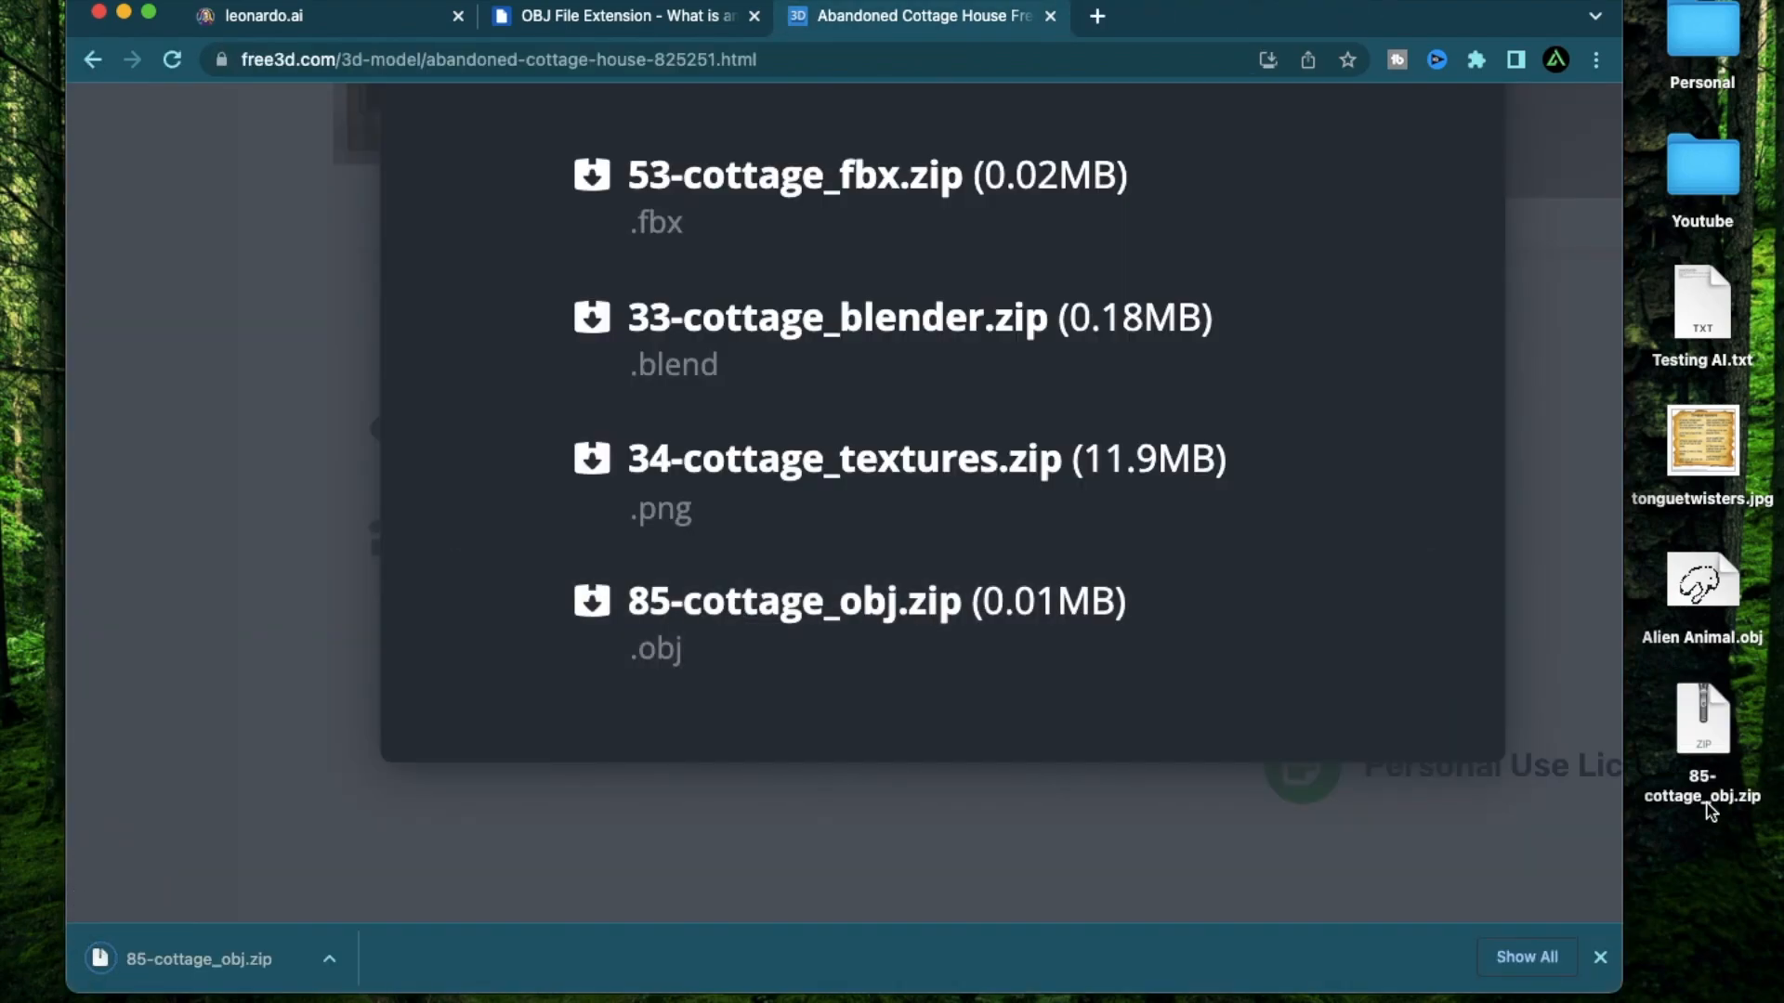
Extract 85-cottage_obj.zip on the desktop and preview the cottage_obj.obj file inside the extracted folder.
click(1707, 801)
key(space)
key(space)
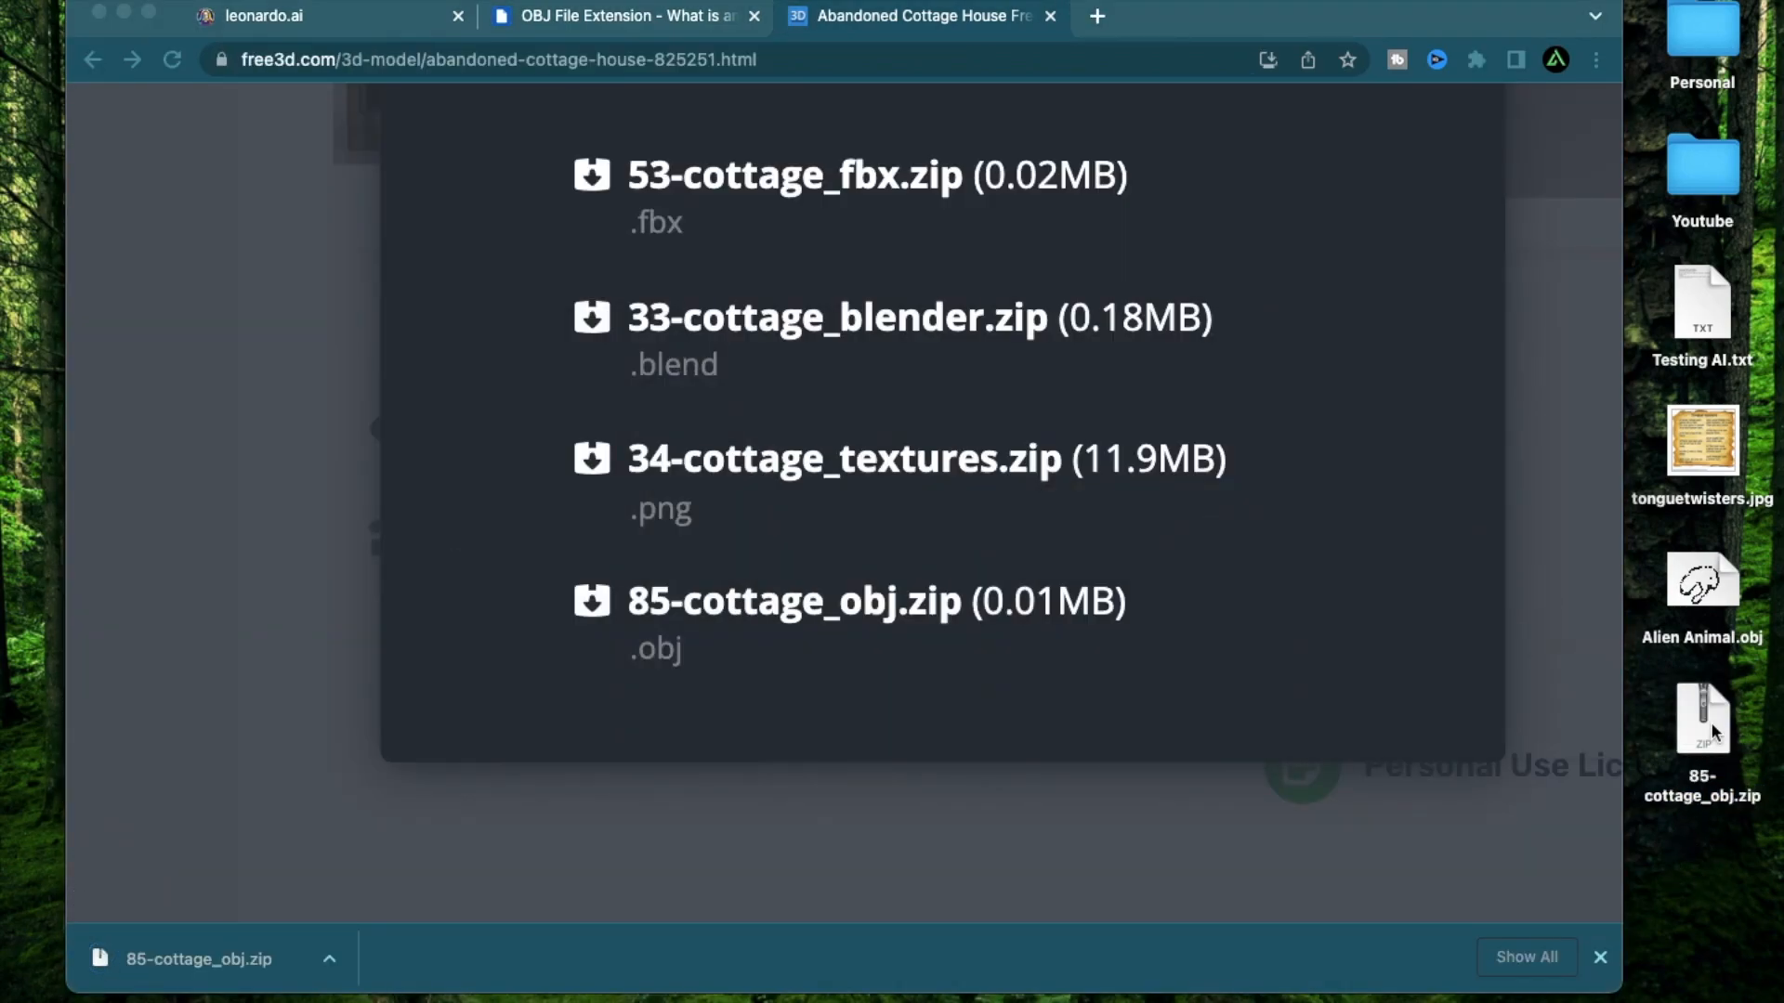
right_click(1710, 723)
mouse_move(1449, 424)
click(1305, 446)
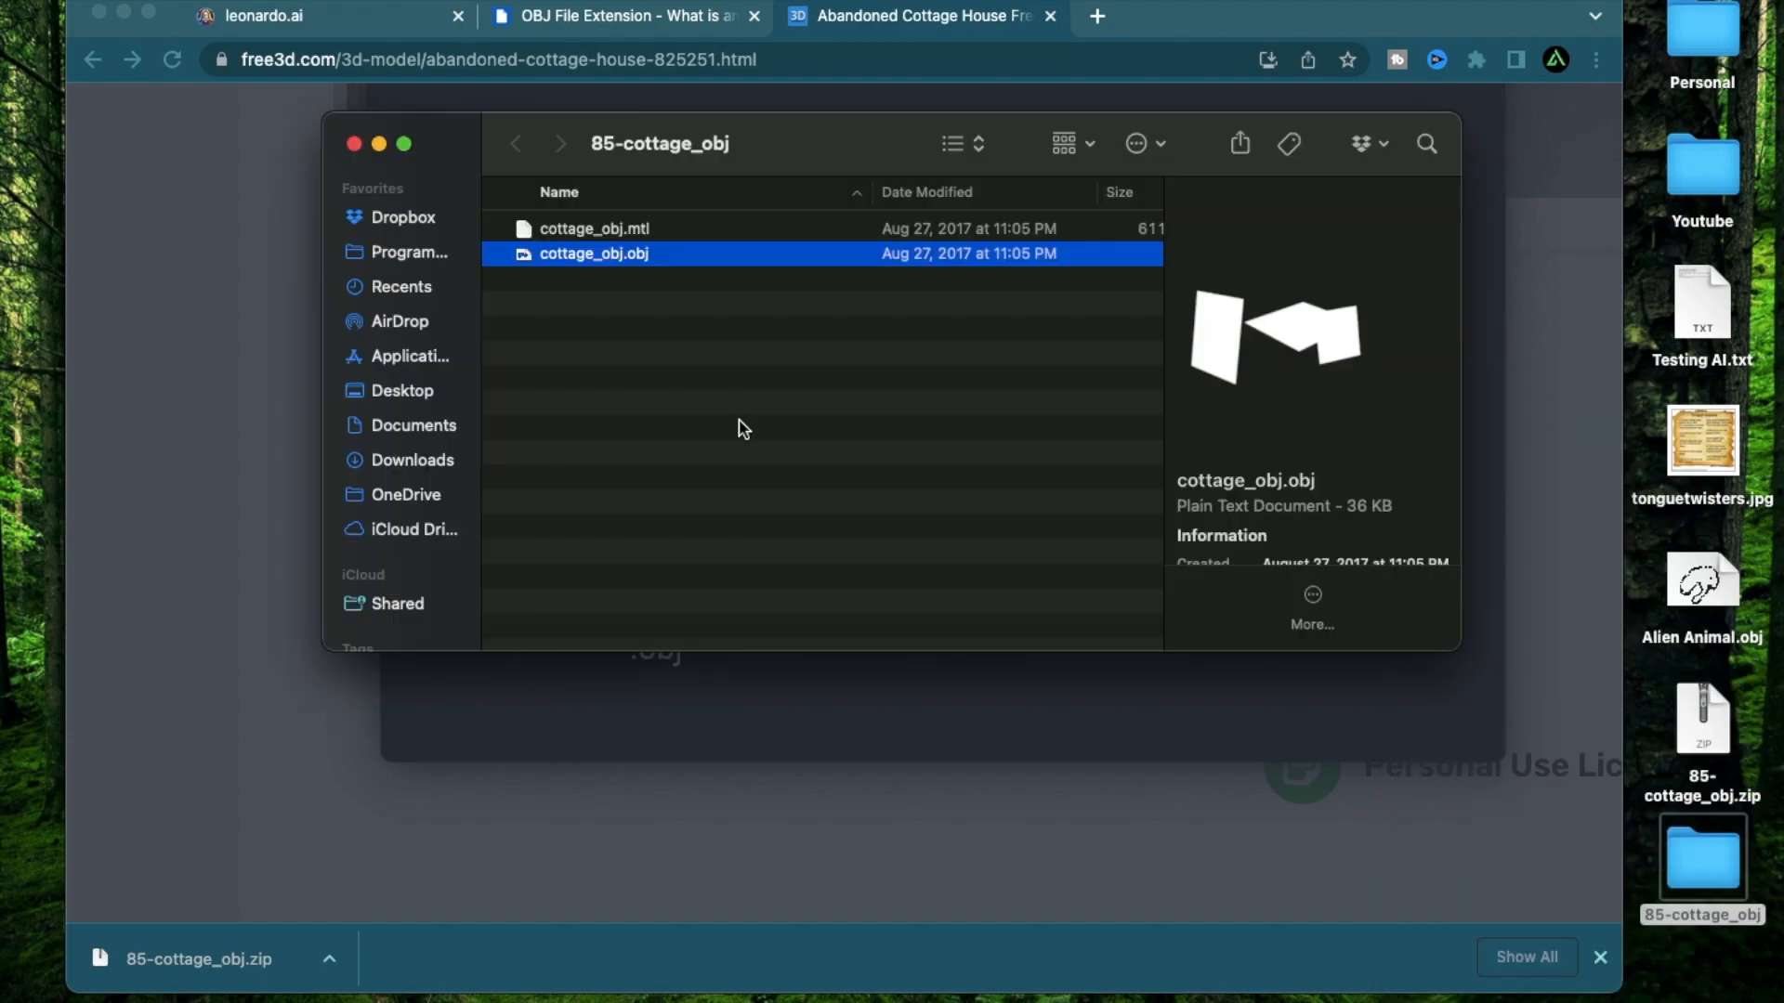
key(space)
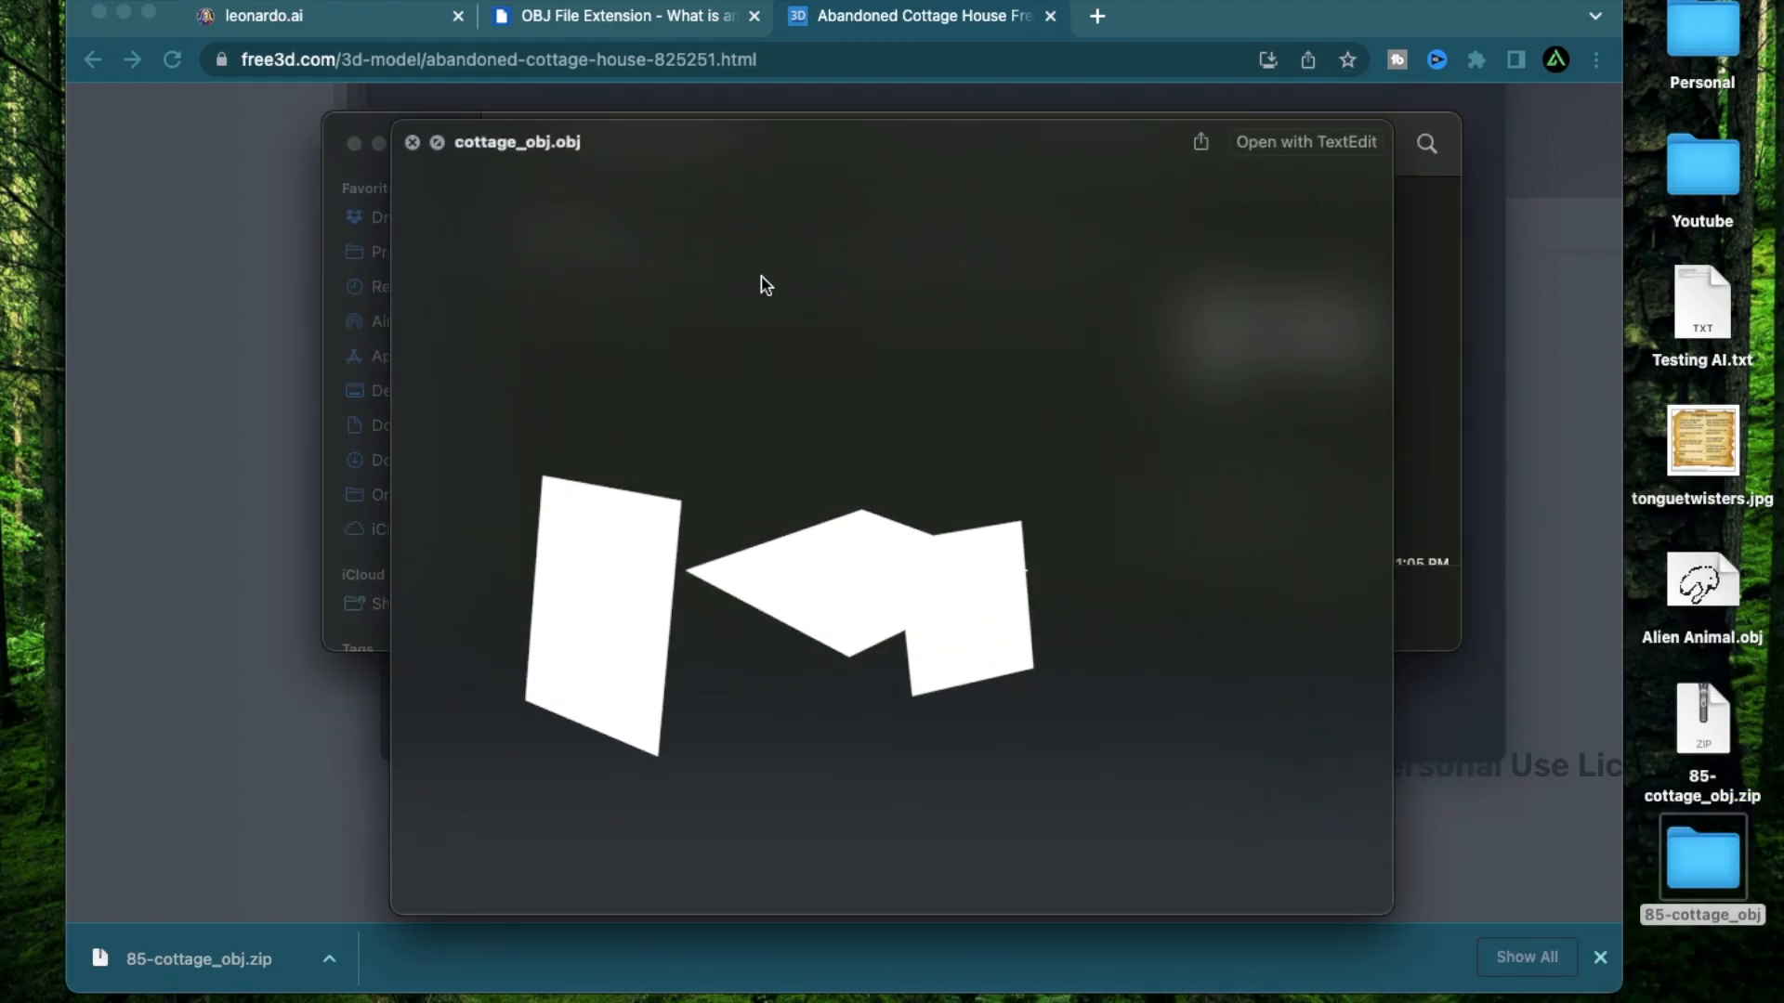
key(space)
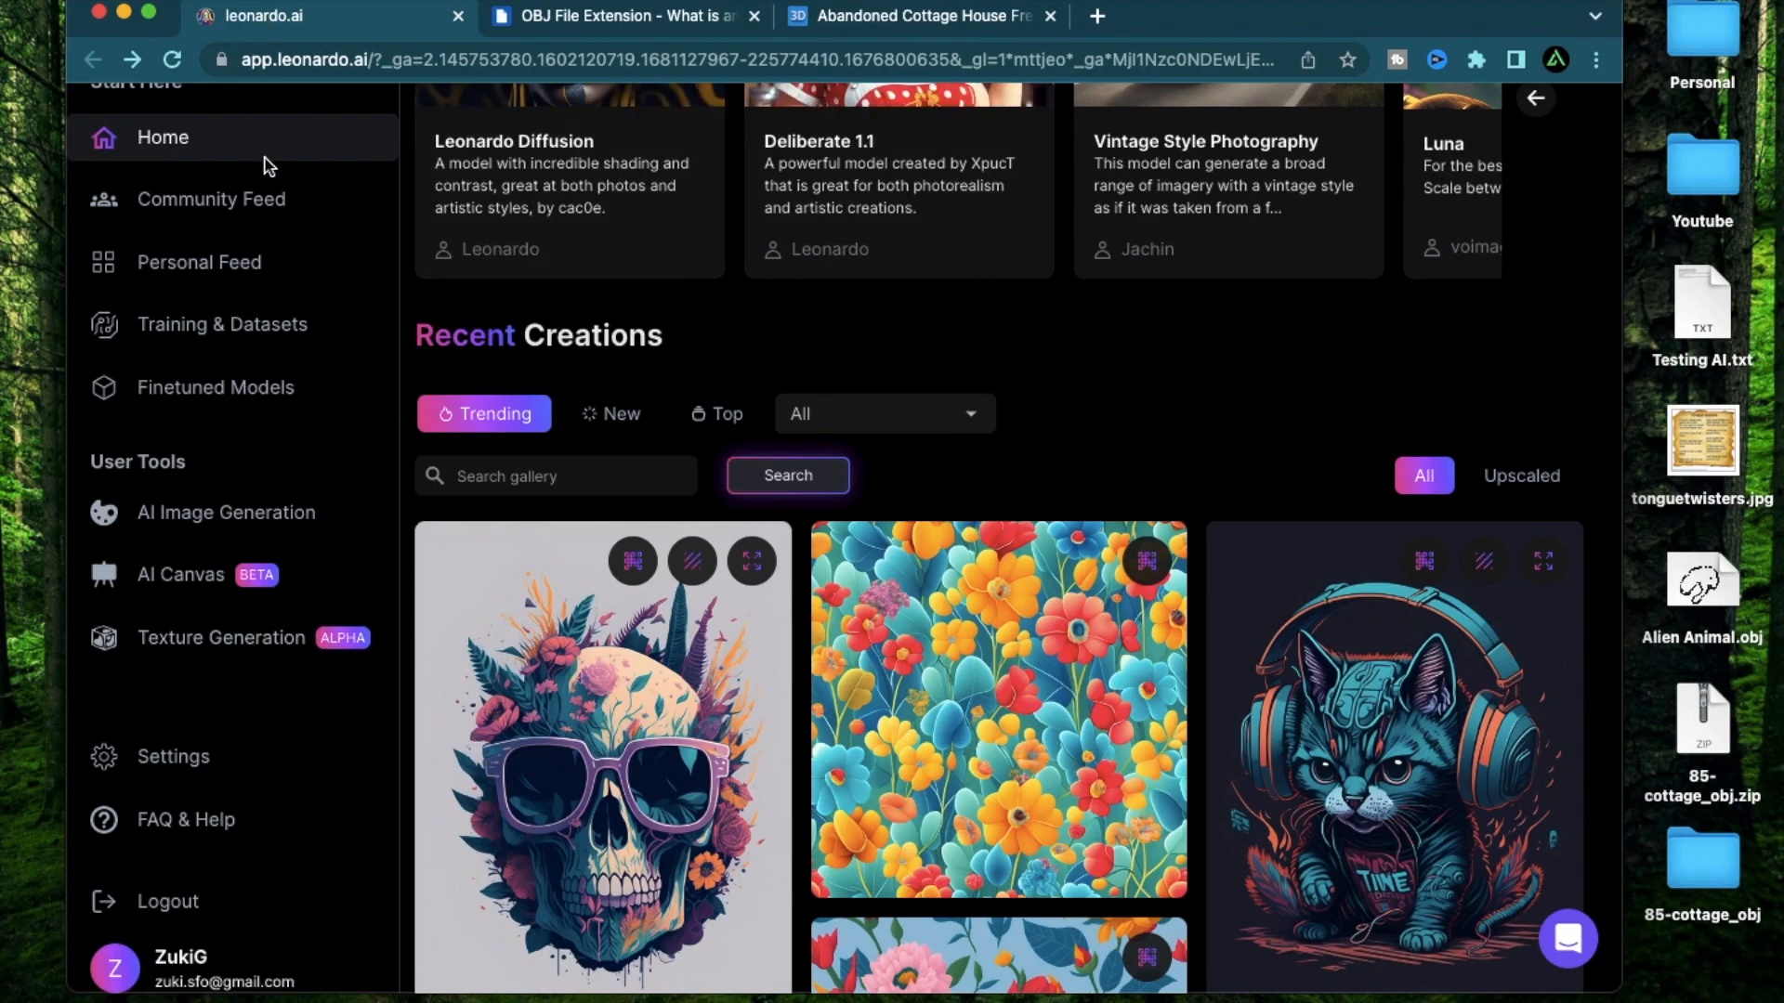
Open Leonardo.Ai's Texture Generation tool and review the Upload New Object form, including its file requirements.
click(178, 658)
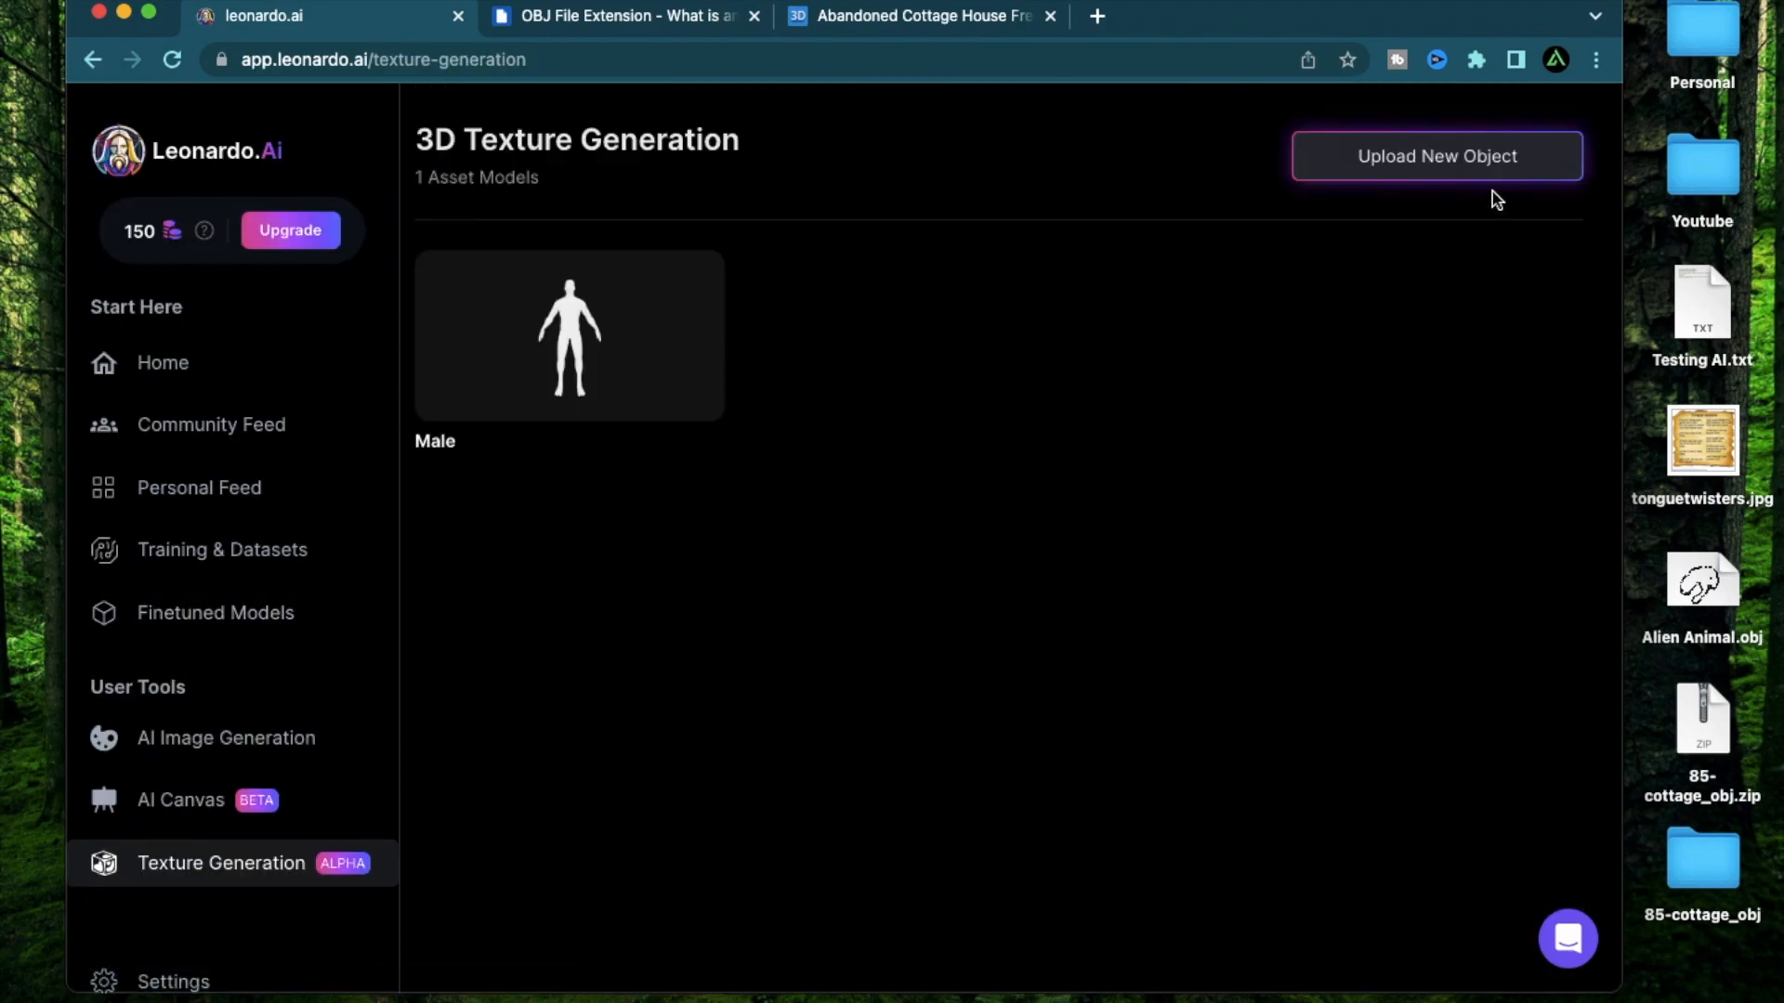
click(1465, 171)
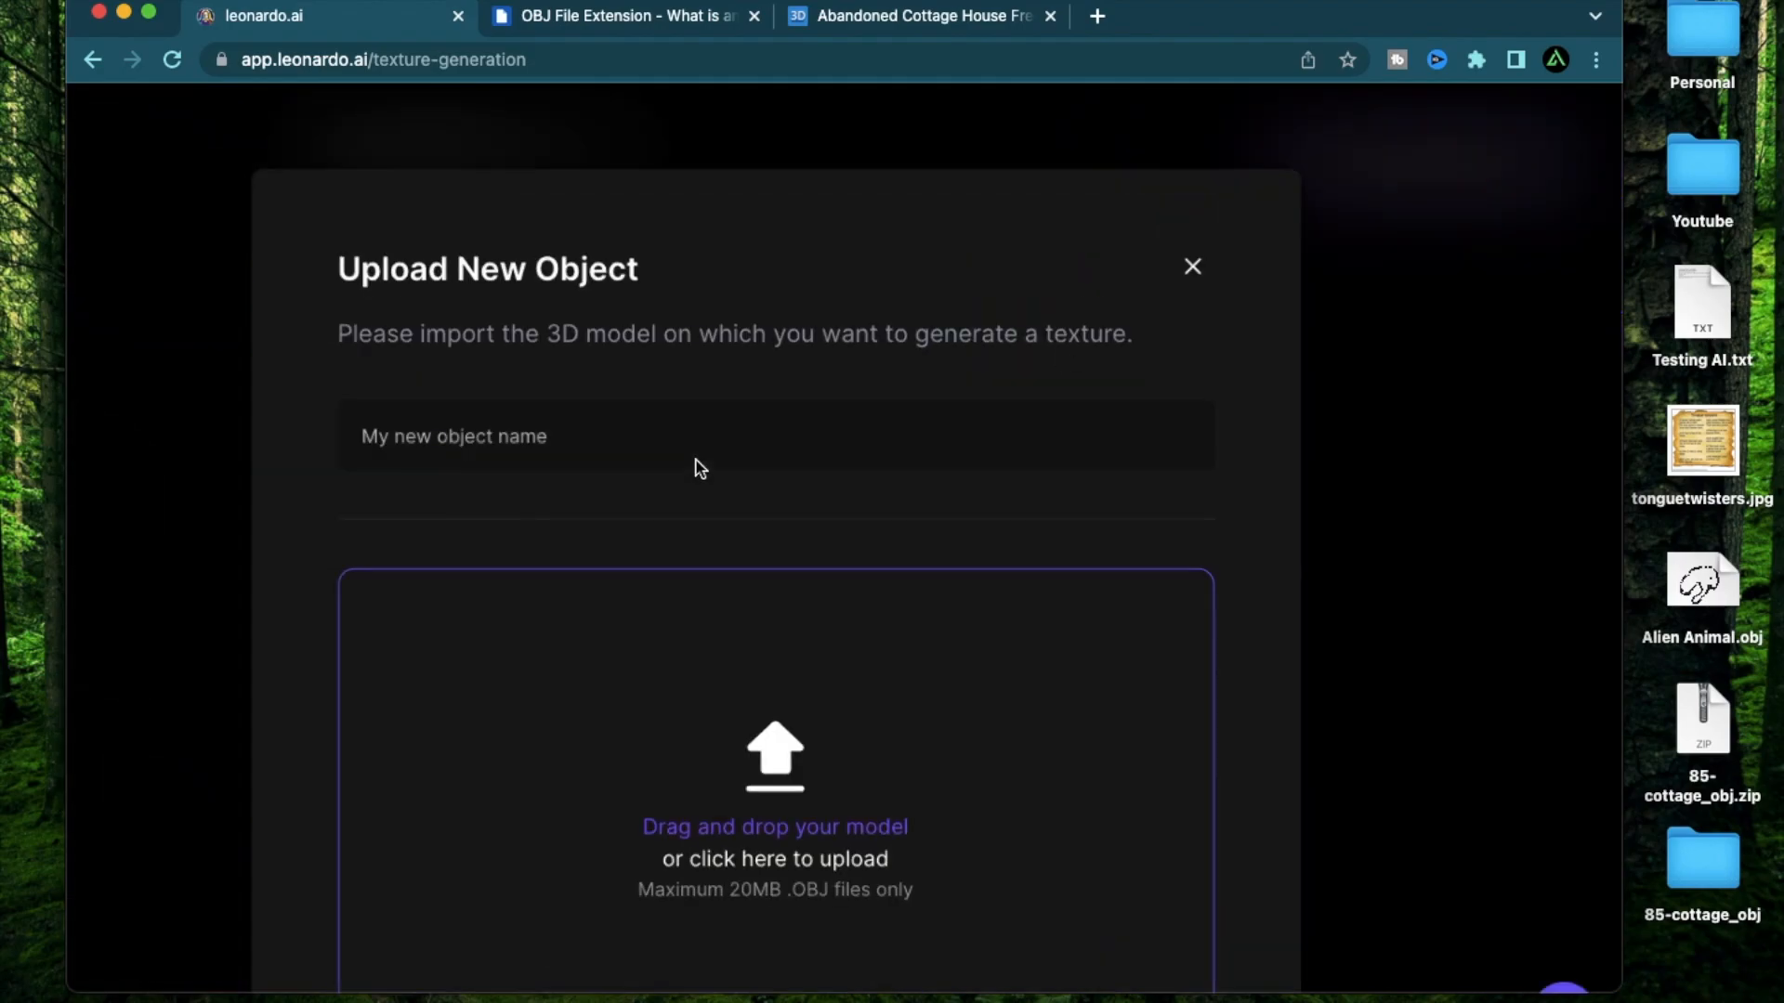
scroll(700, 467, down, 1)
scroll(700, 467, down, 3)
scroll(576, 418, up, 4)
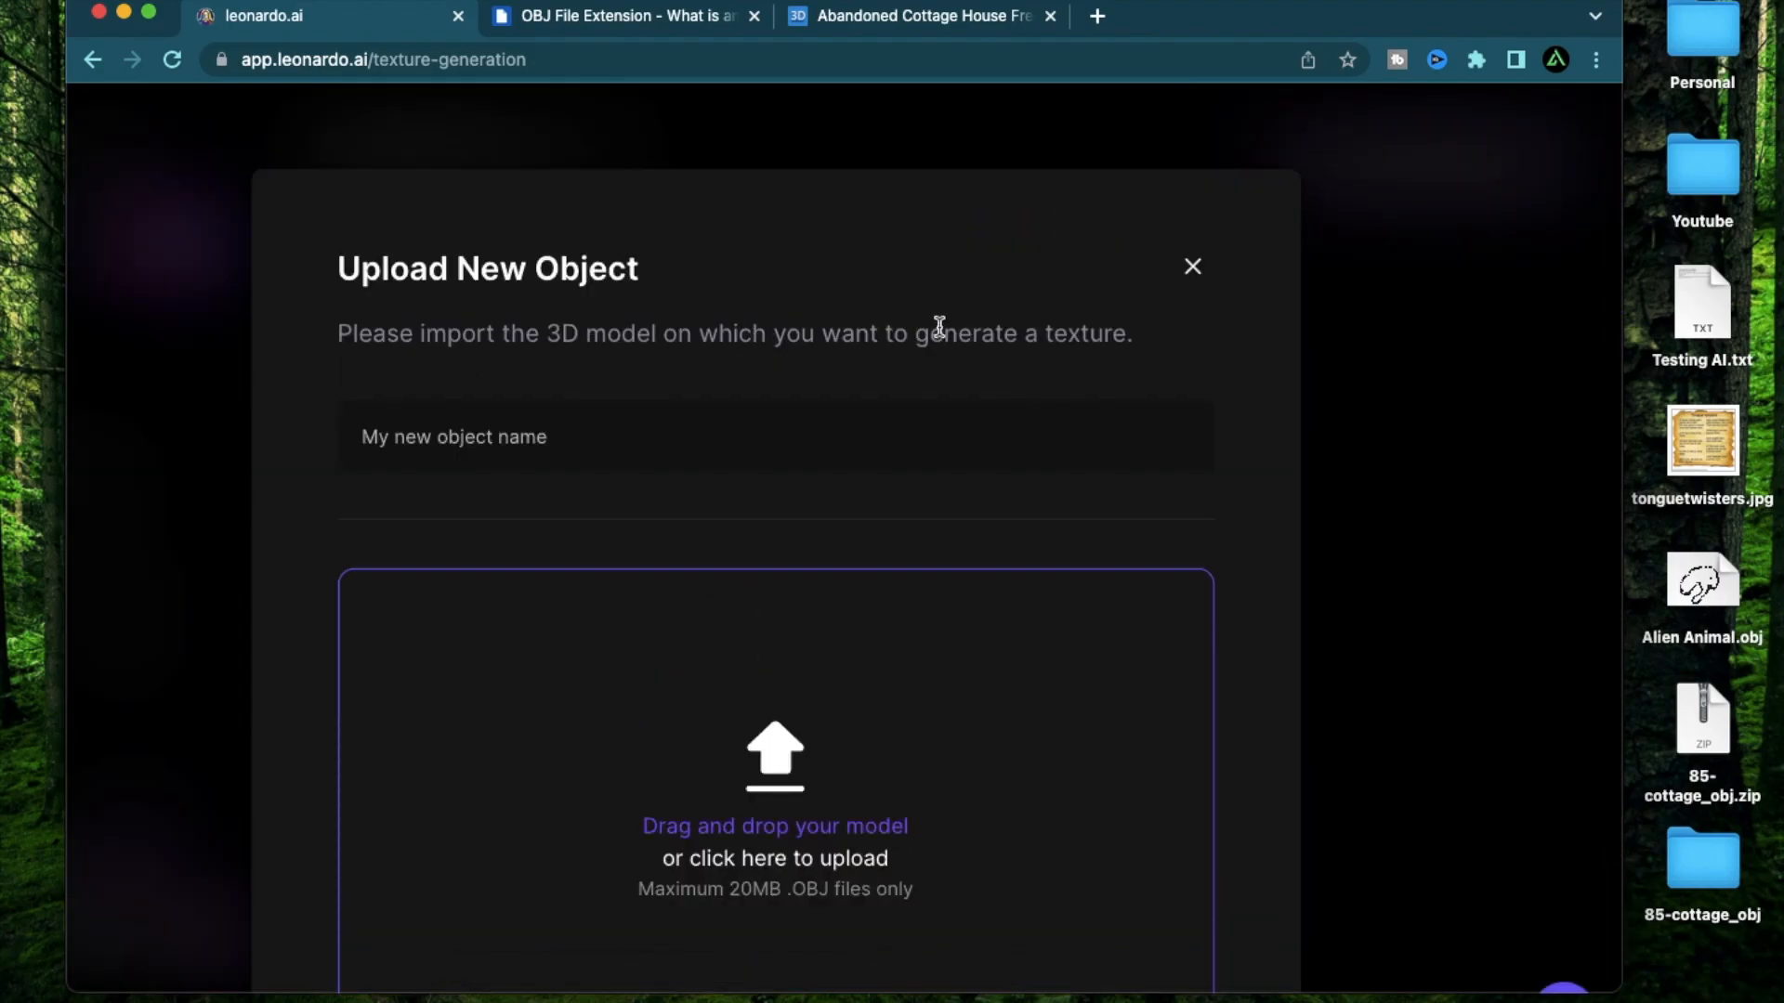
scroll(849, 558, down, 3)
ctrl+scroll(809, 587, up, 5)
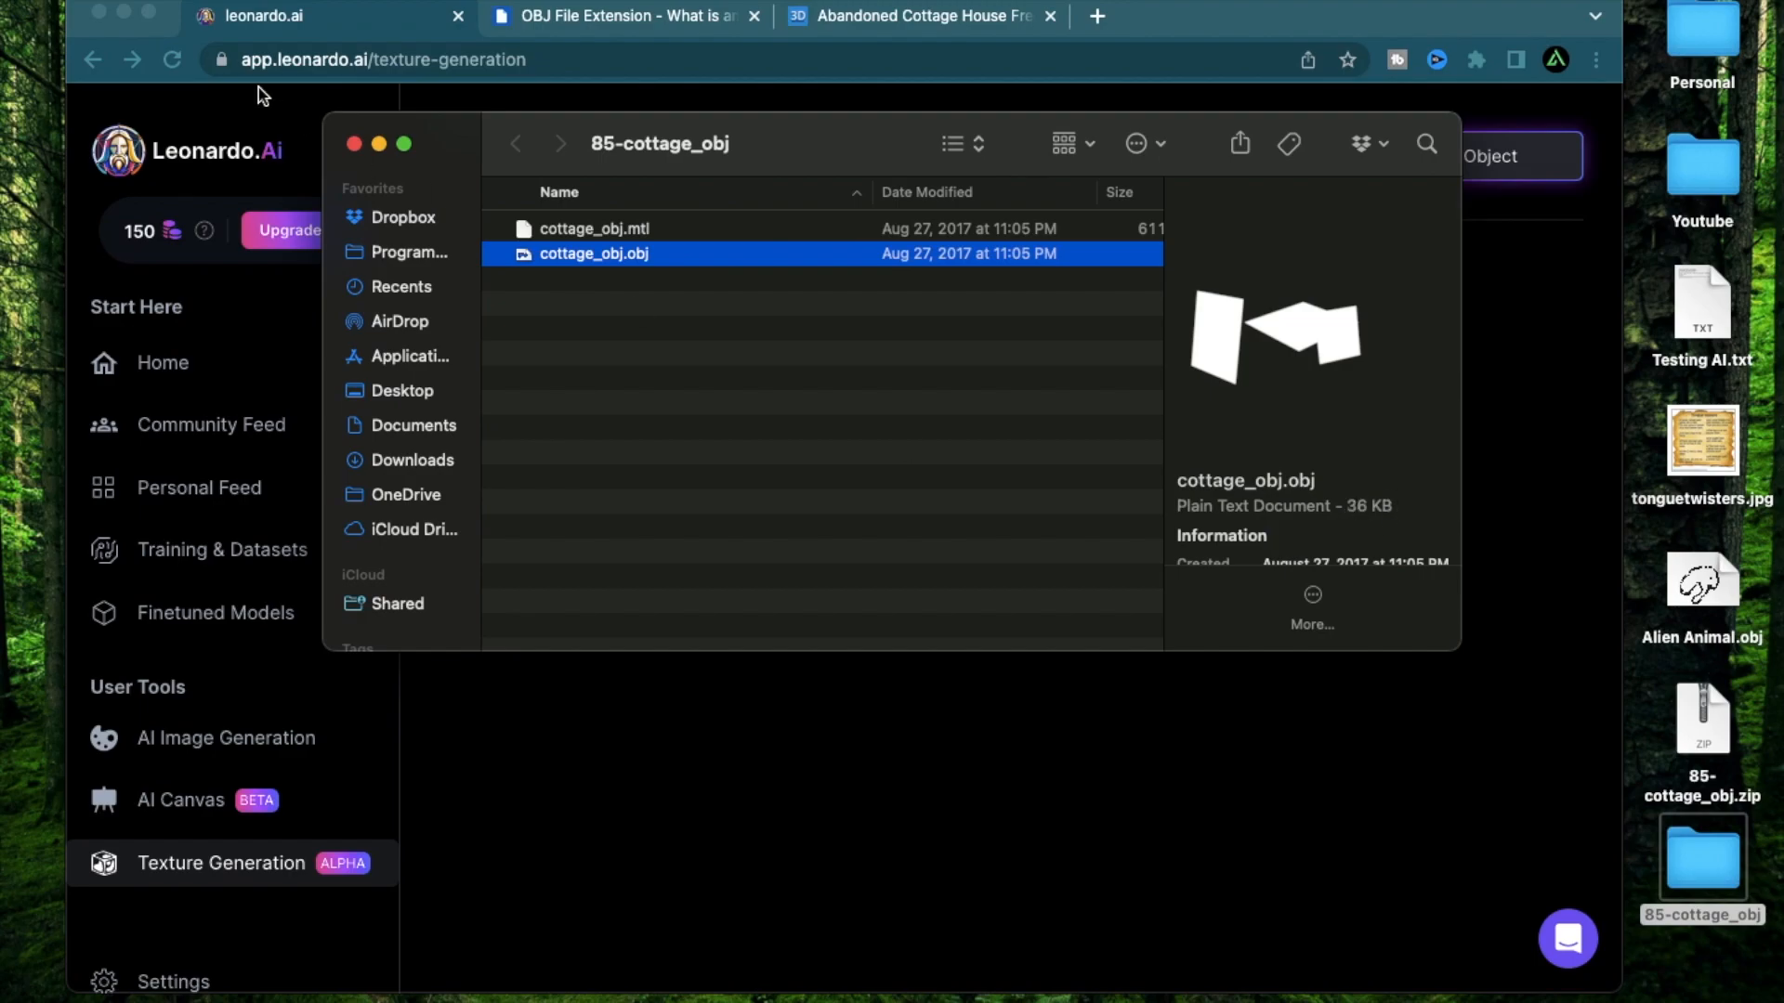
Close the 85-cottage_obj folder window and load cottage_obj.obj from that folder into a new object upload.
click(353, 145)
click(1427, 170)
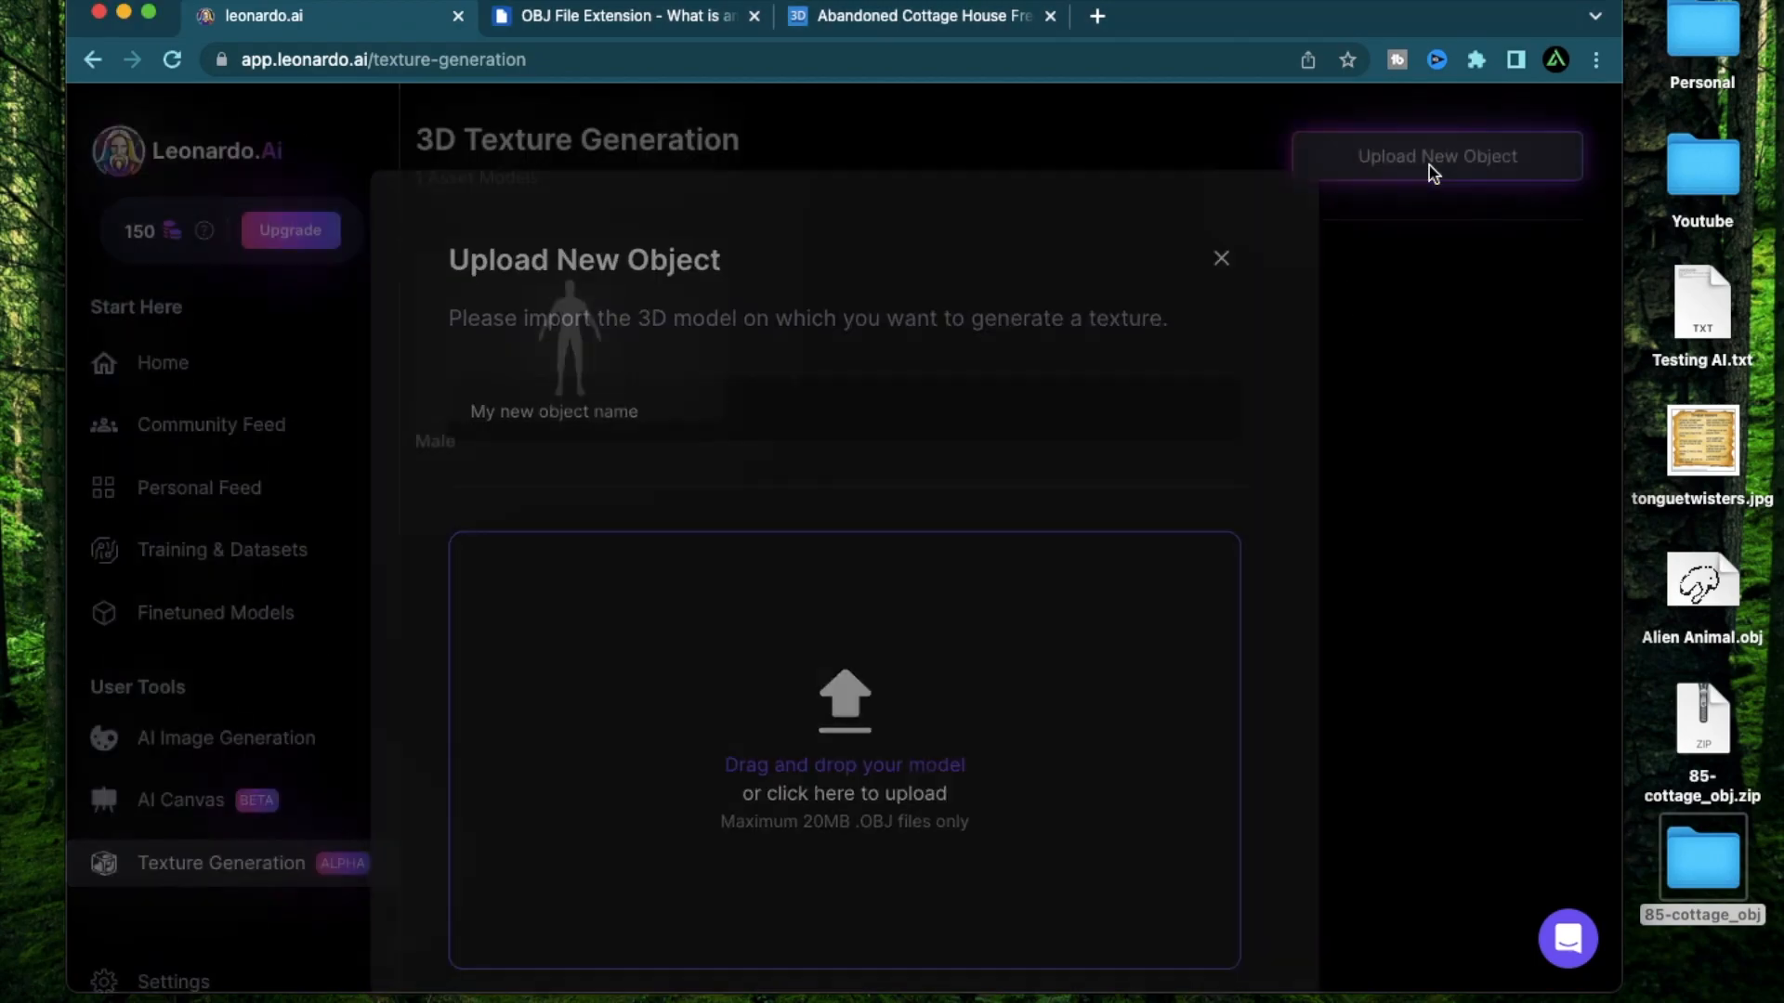
click(947, 766)
click(379, 208)
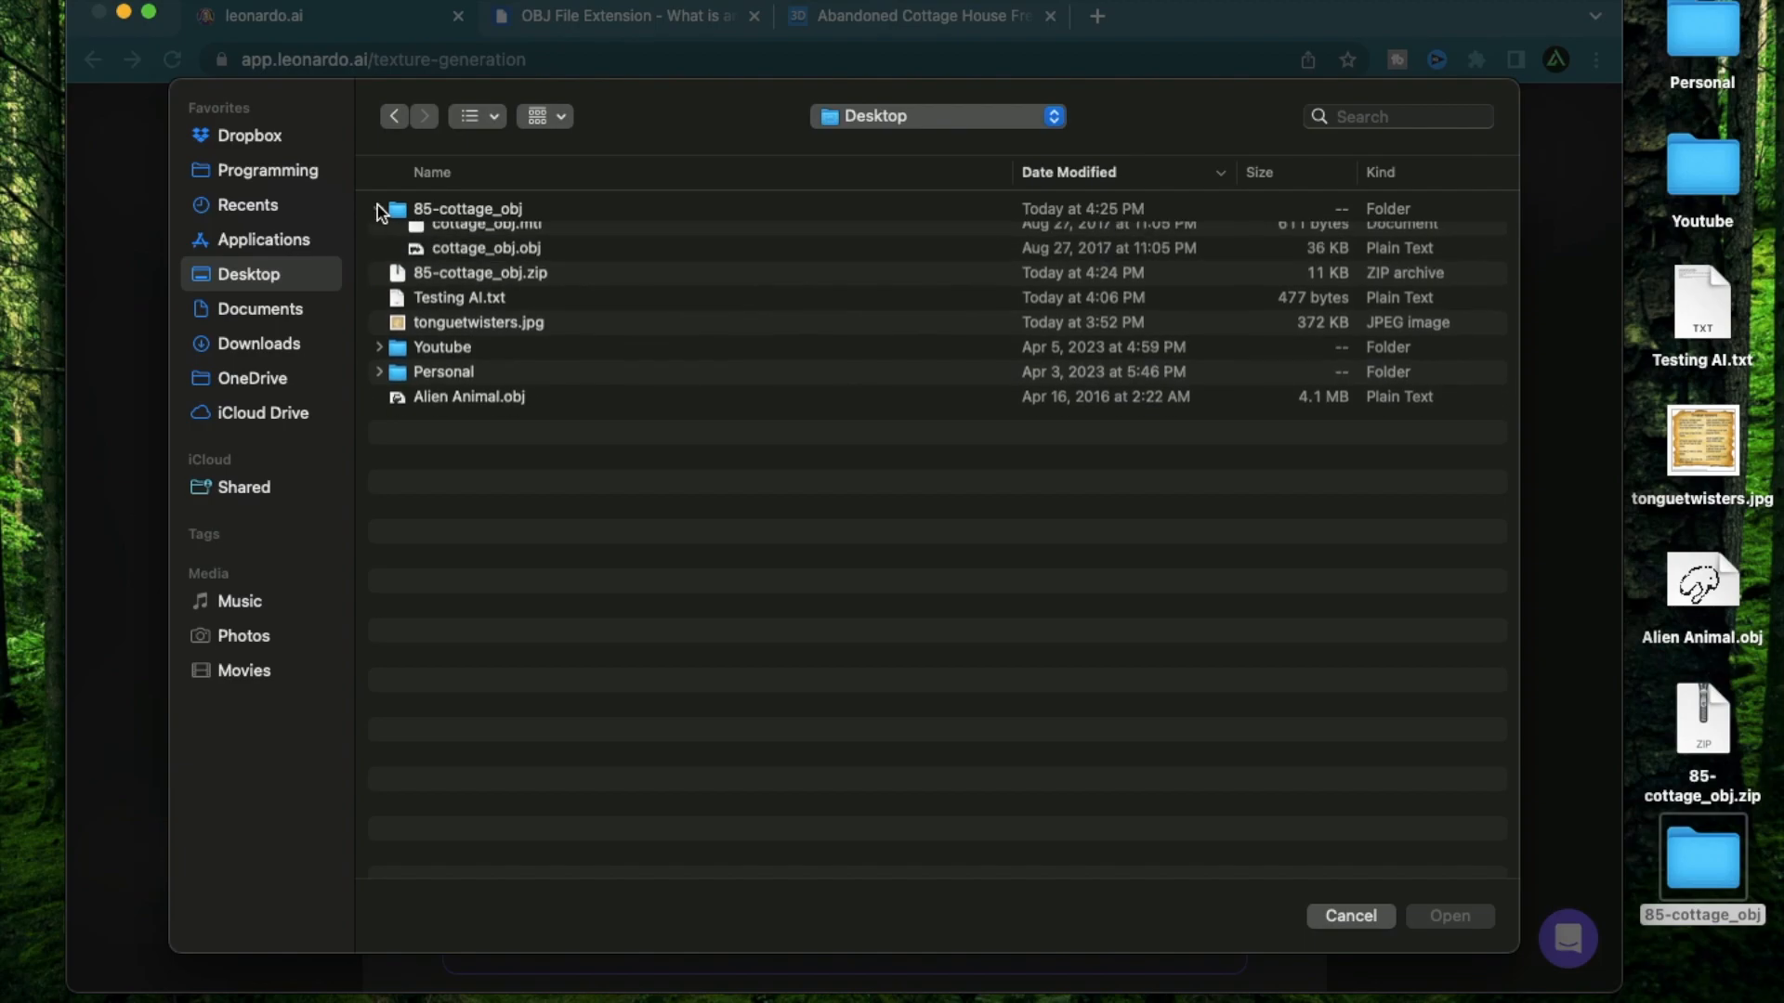
double_click(528, 260)
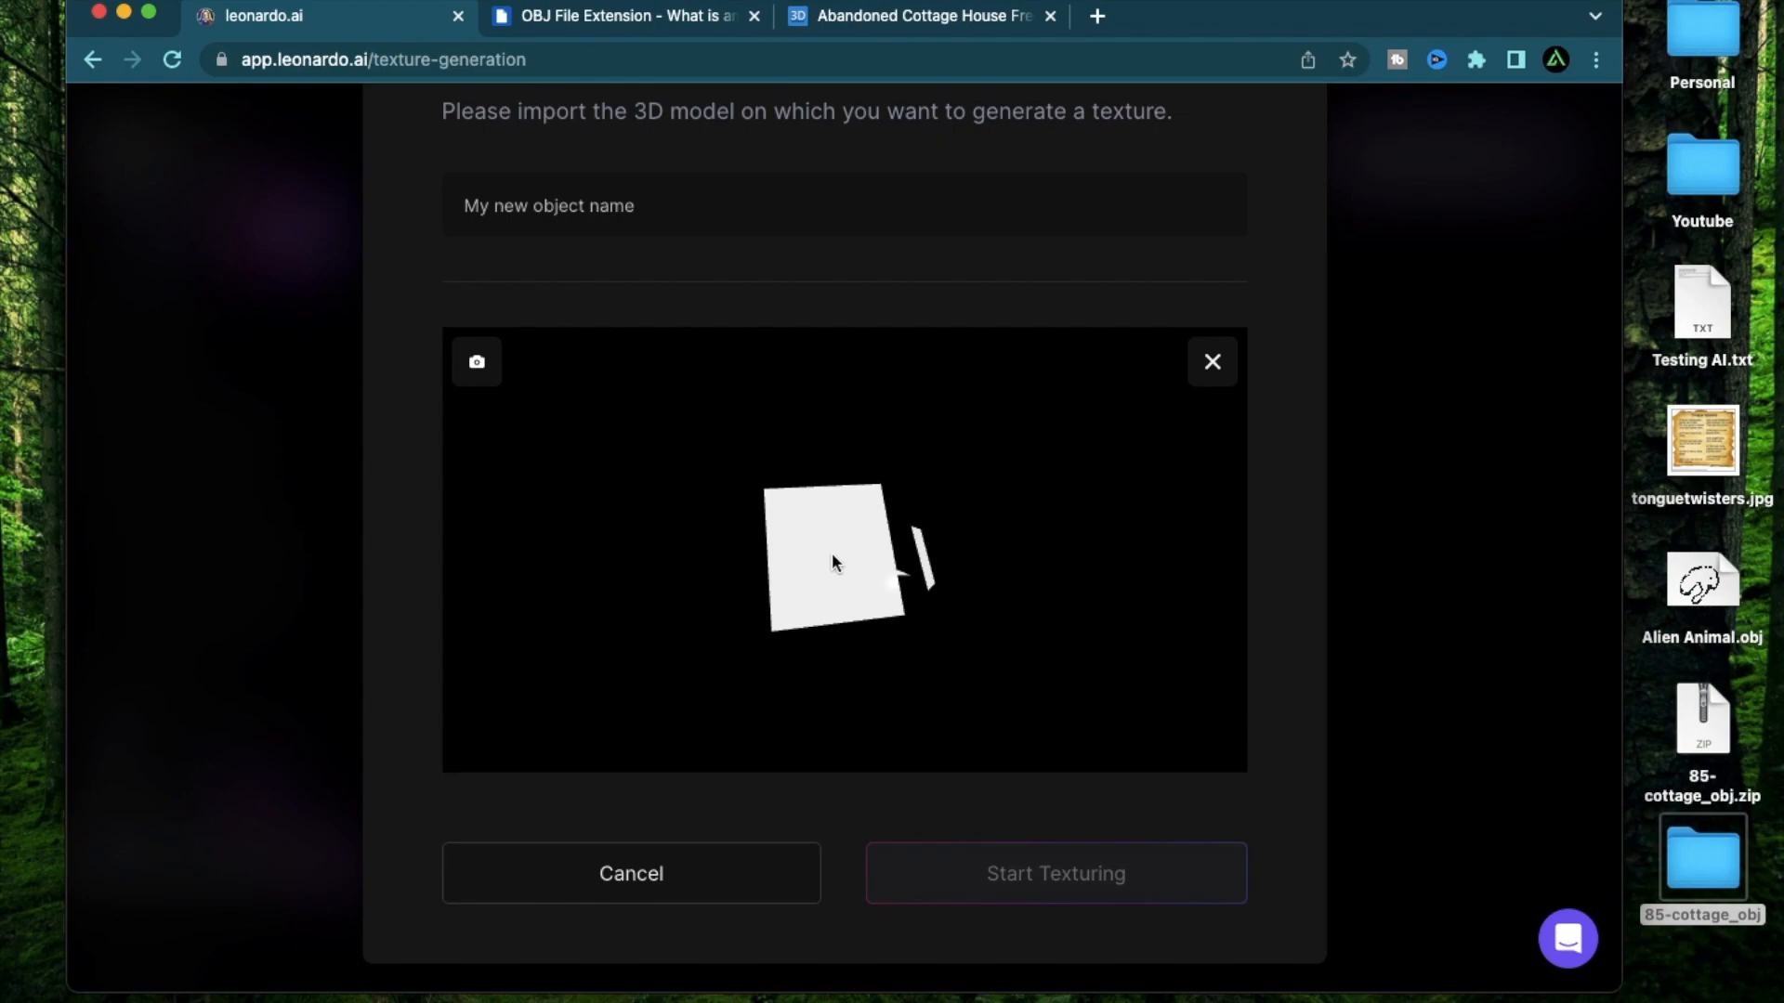
Rotate the uploaded model's preview and compare it with the untextured wireframe image on the Free3D cottage page.
drag(757, 583, 862, 495)
drag(698, 661, 771, 606)
click(916, 15)
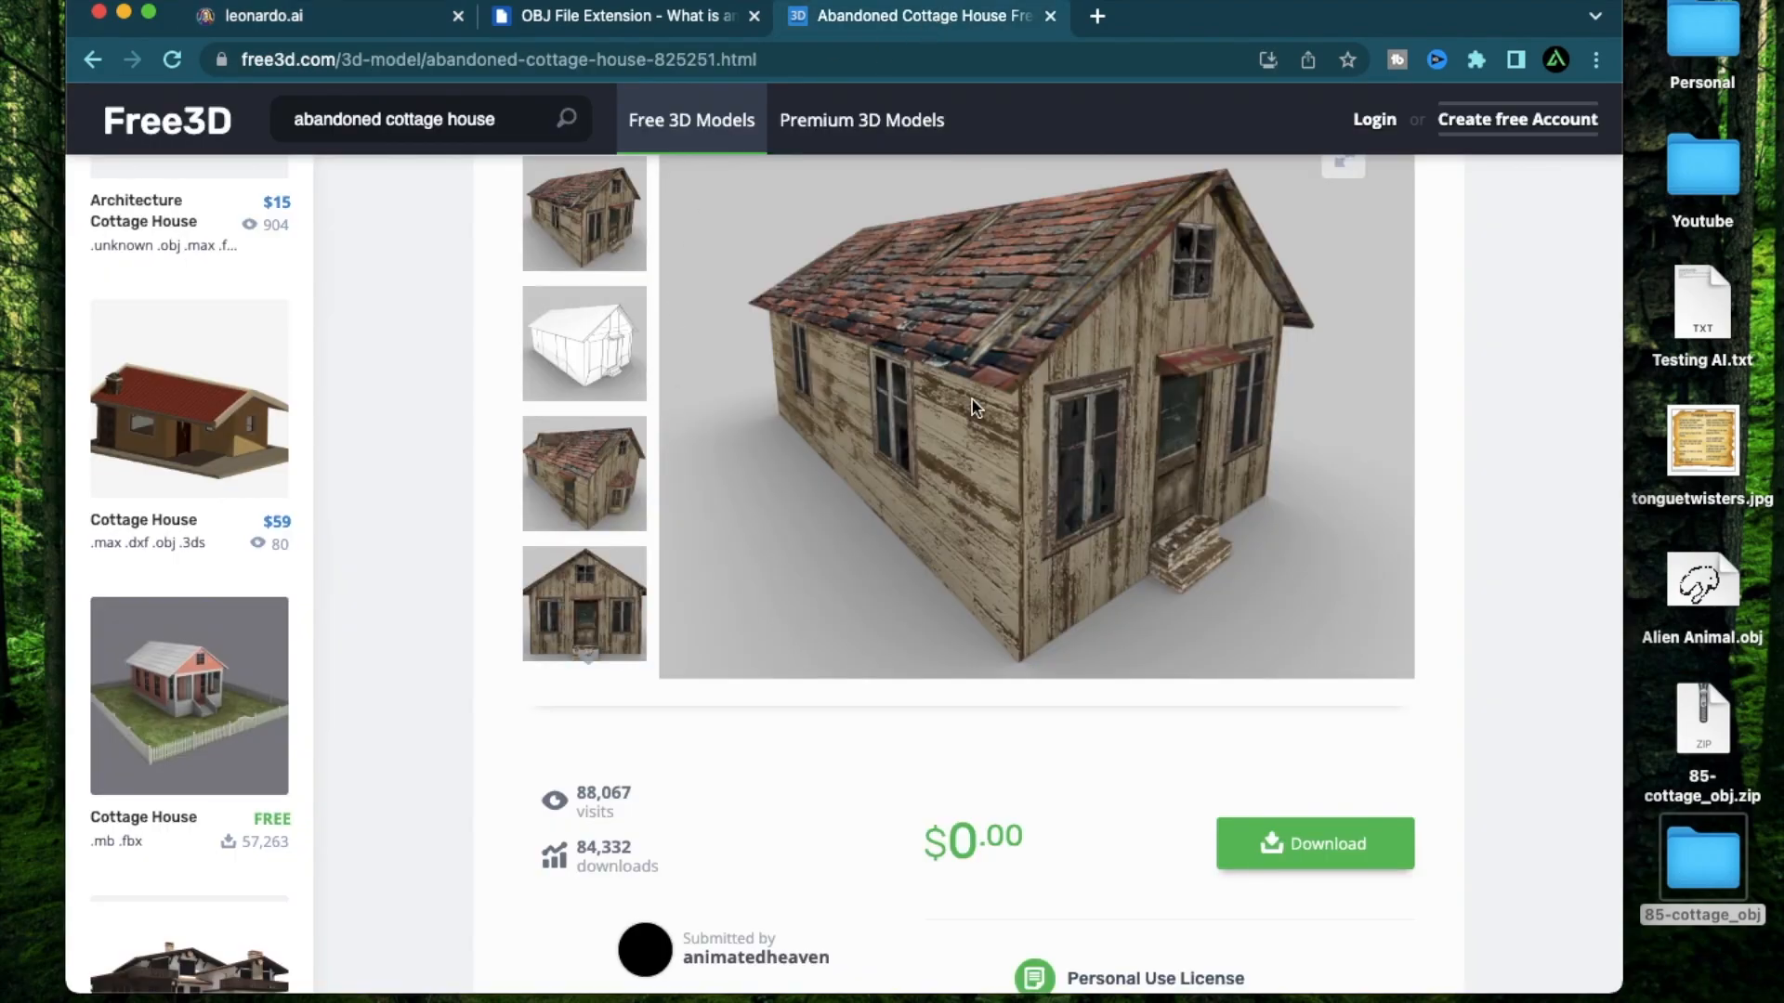
click(576, 351)
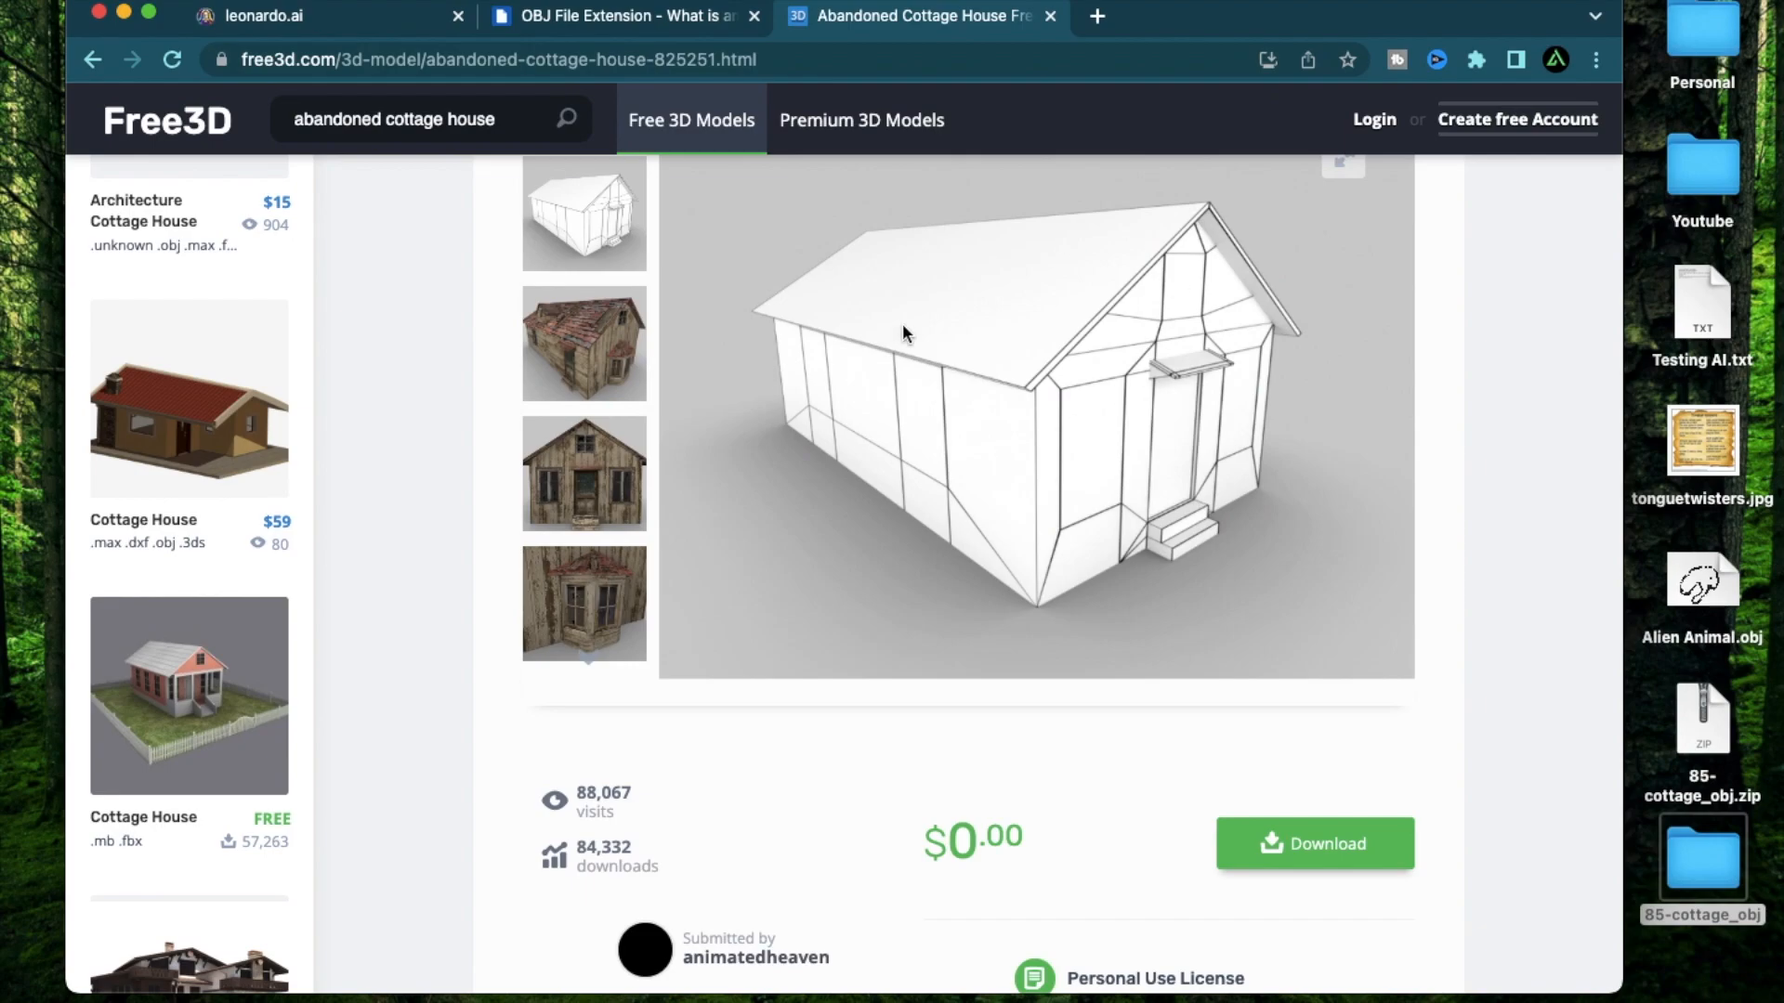
Name the new object "Cottage" in Leonardo.Ai, start texturing it, and rotate the model in the texture editor.
click(306, 16)
click(616, 199)
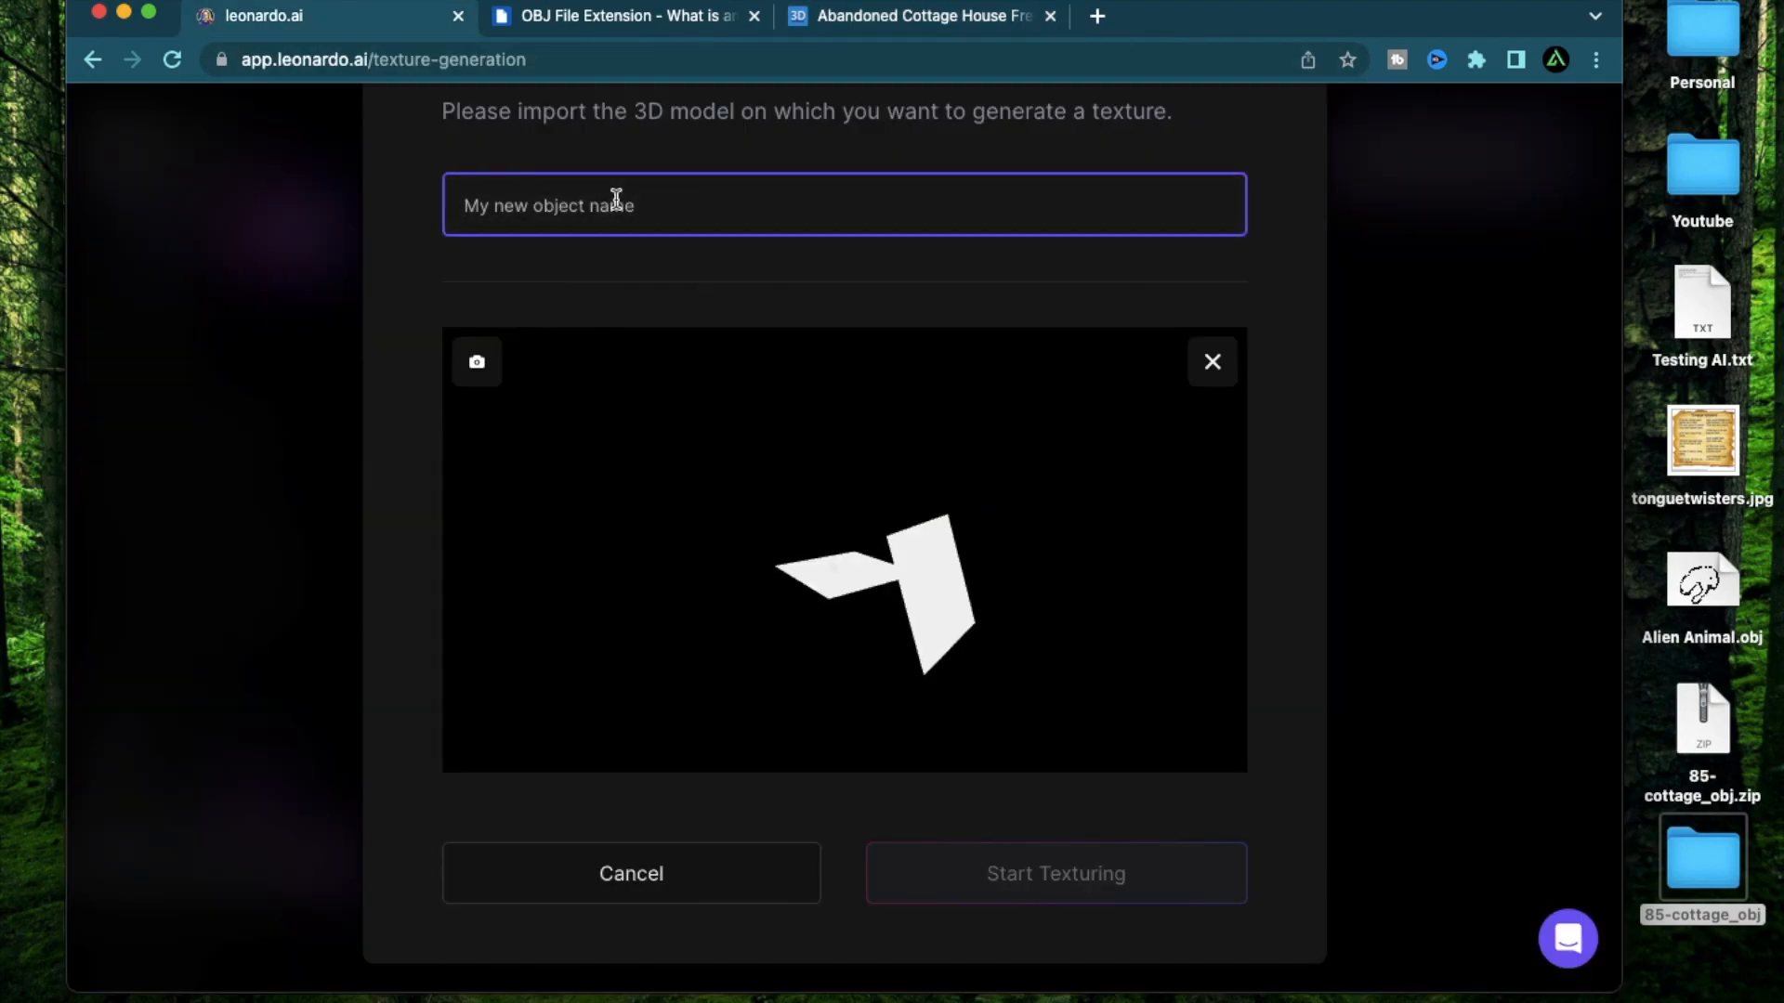
text(Cottage)
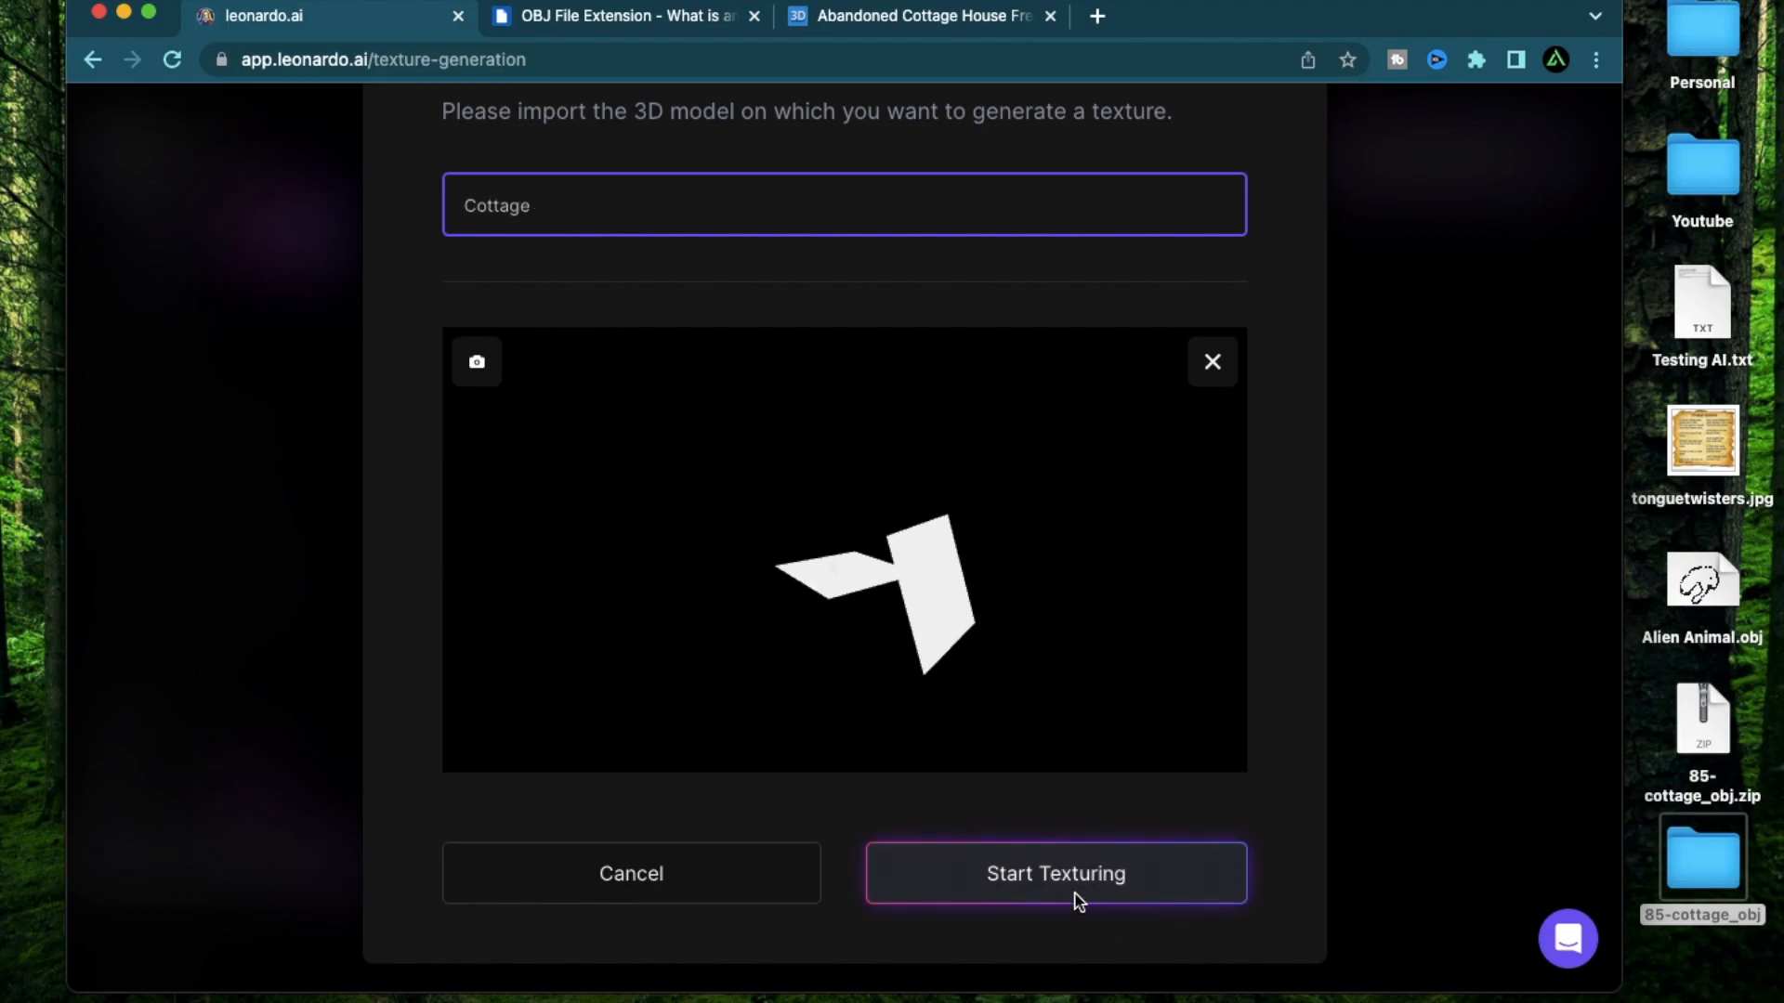
click(1071, 889)
drag(769, 554, 868, 561)
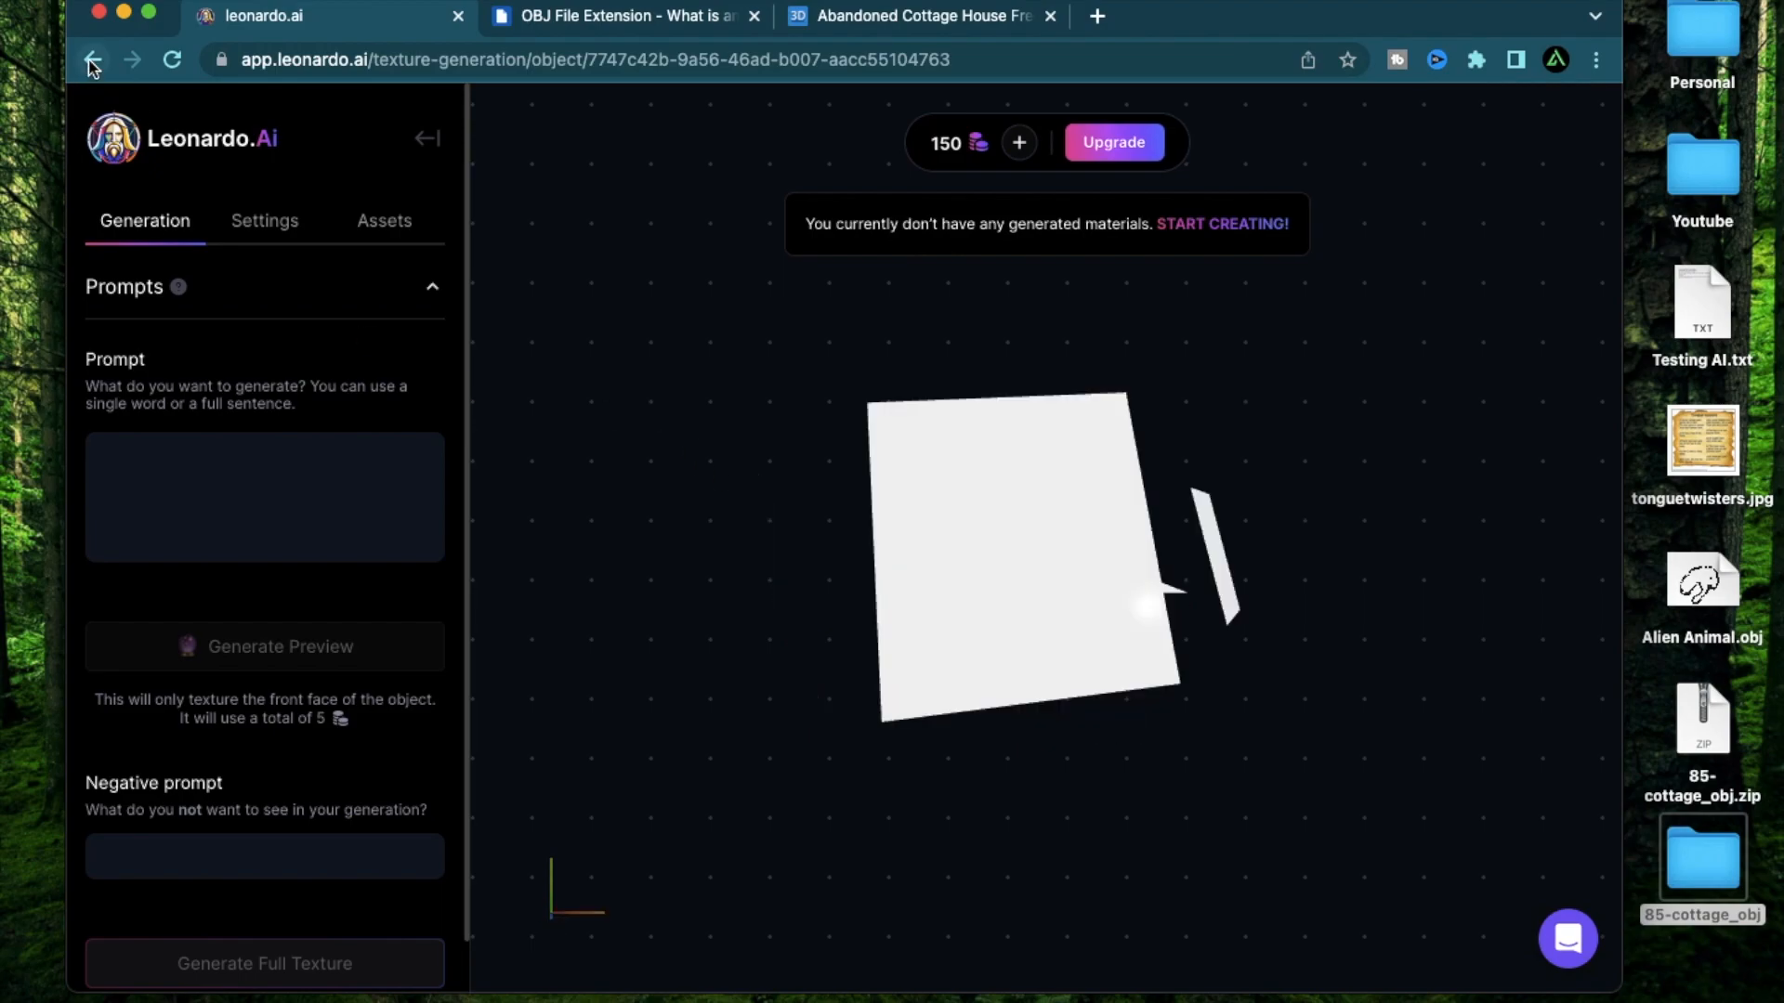
Return to the 3D Texture Generation asset list and check the cottage model's Free3D page once more.
click(92, 59)
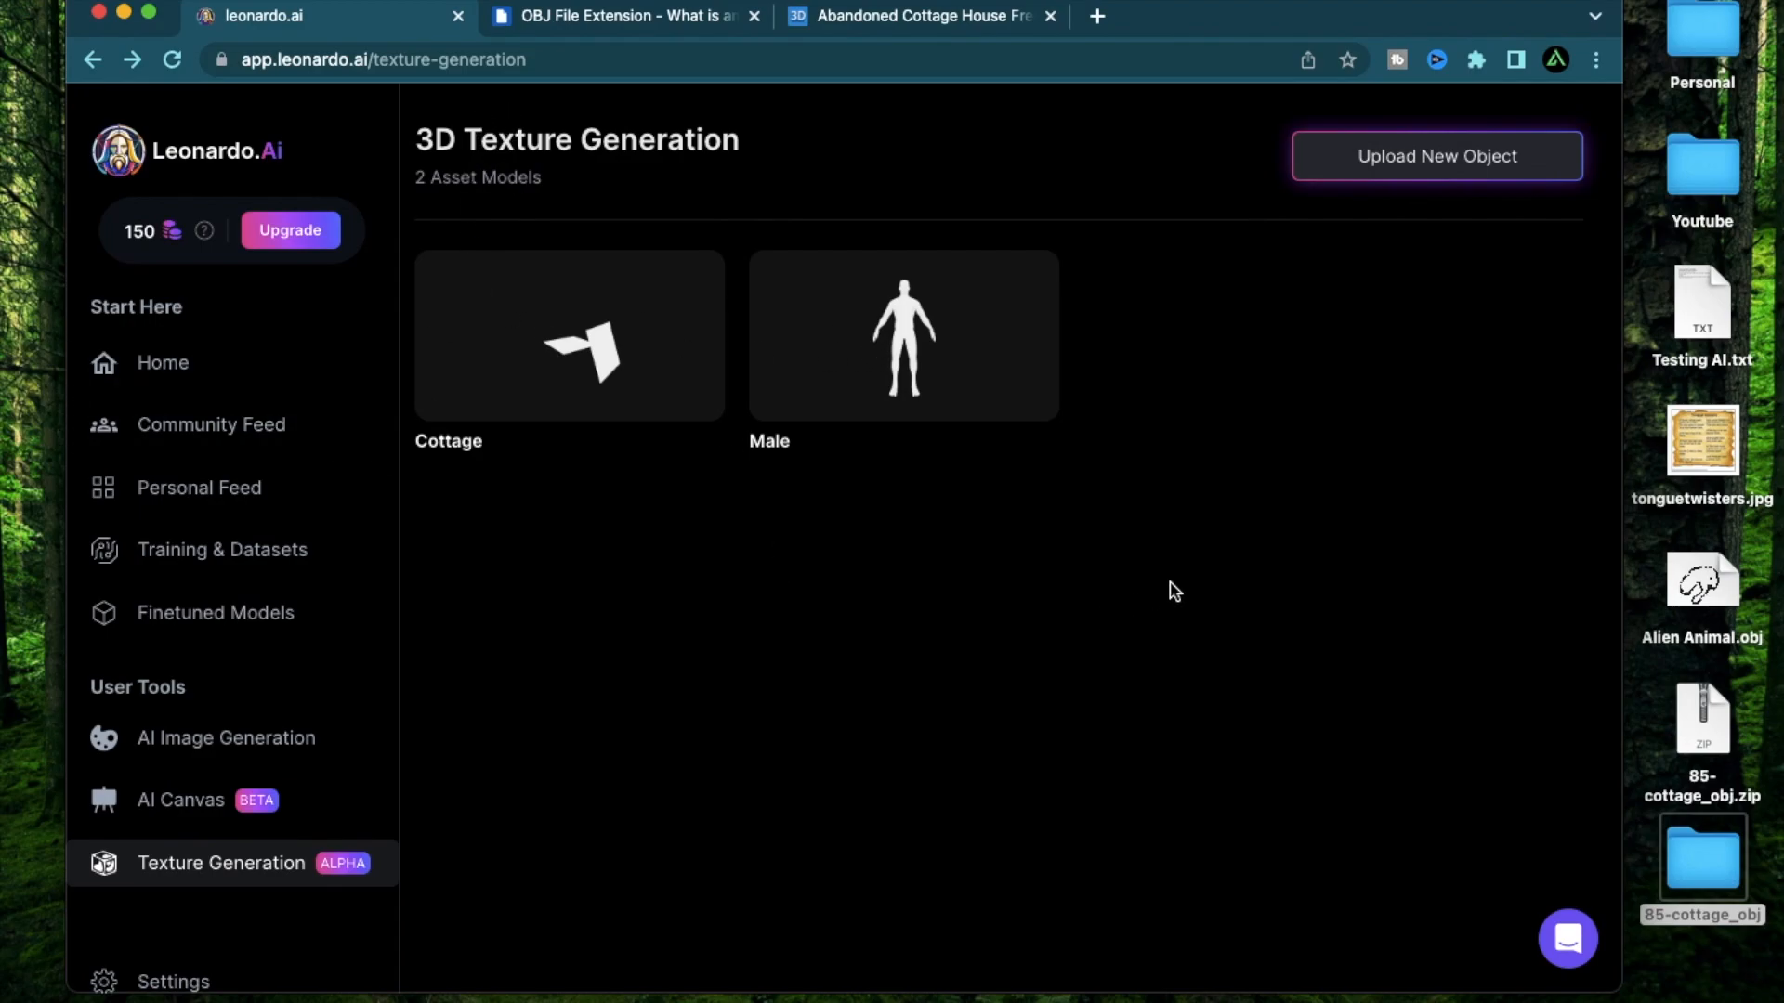
click(888, 26)
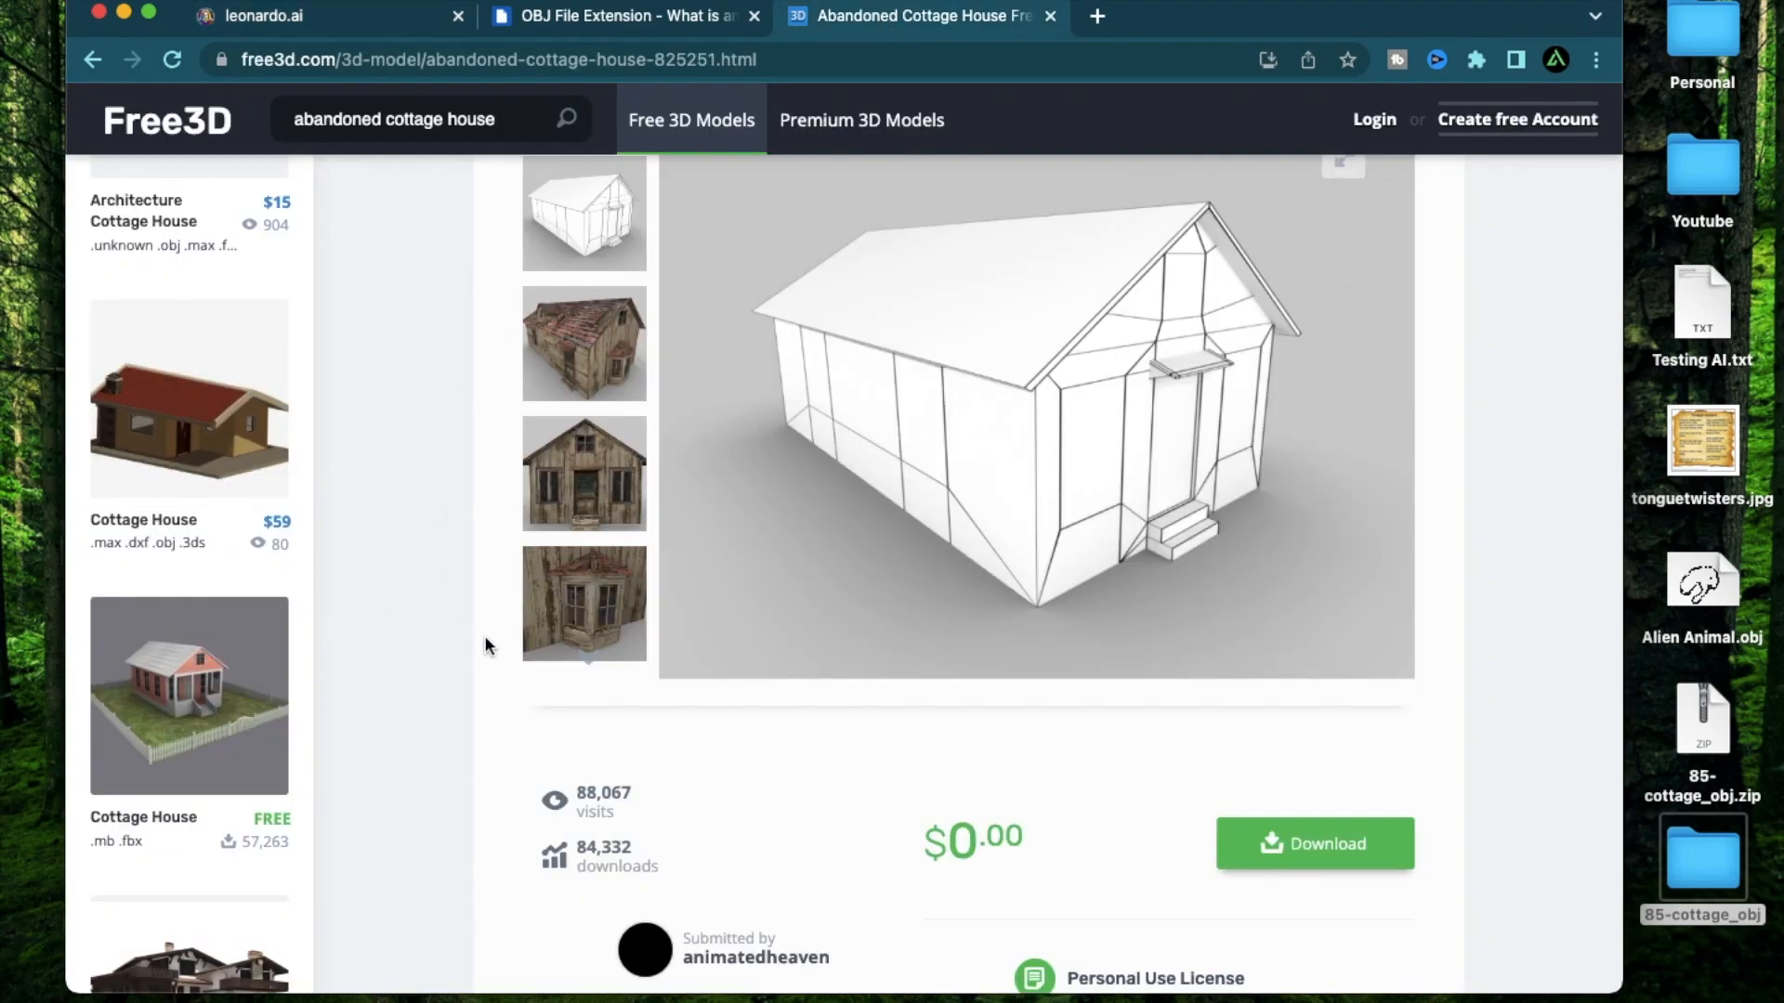
click(335, 16)
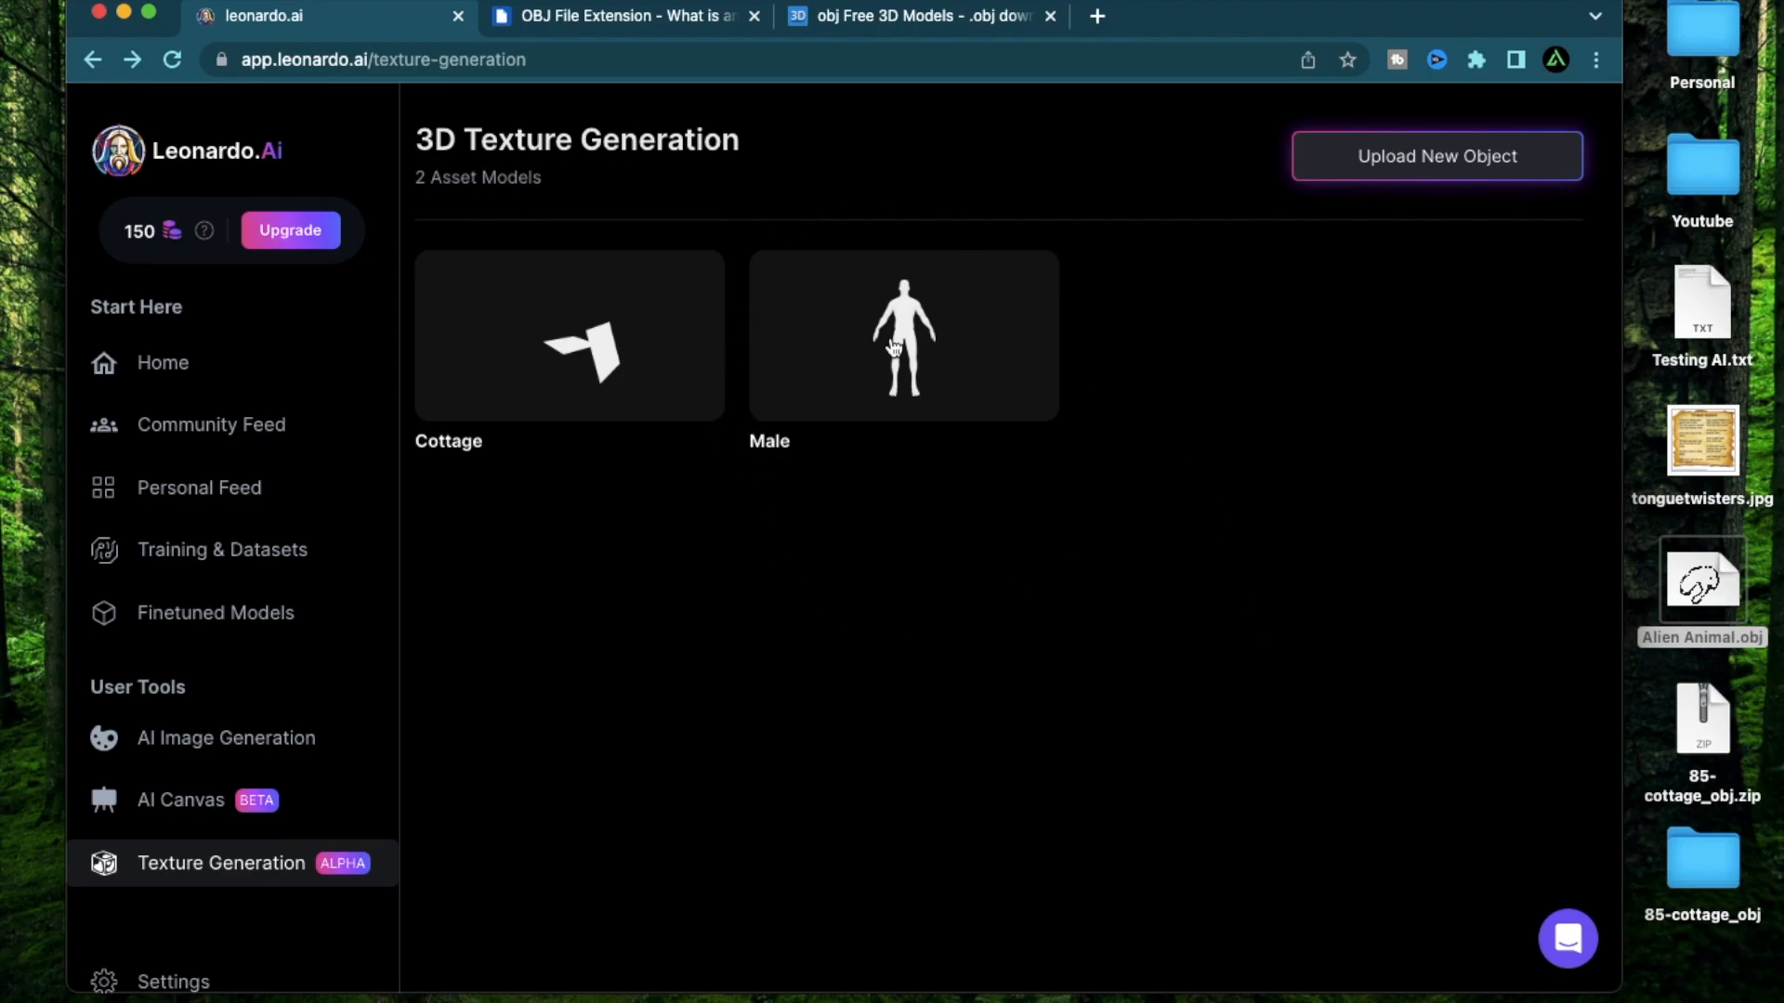
Check the Male Base Mesh model in Free3D's OBJ listing and return to Leonardo.Ai's 3D Texture Generation asset list.
click(933, 28)
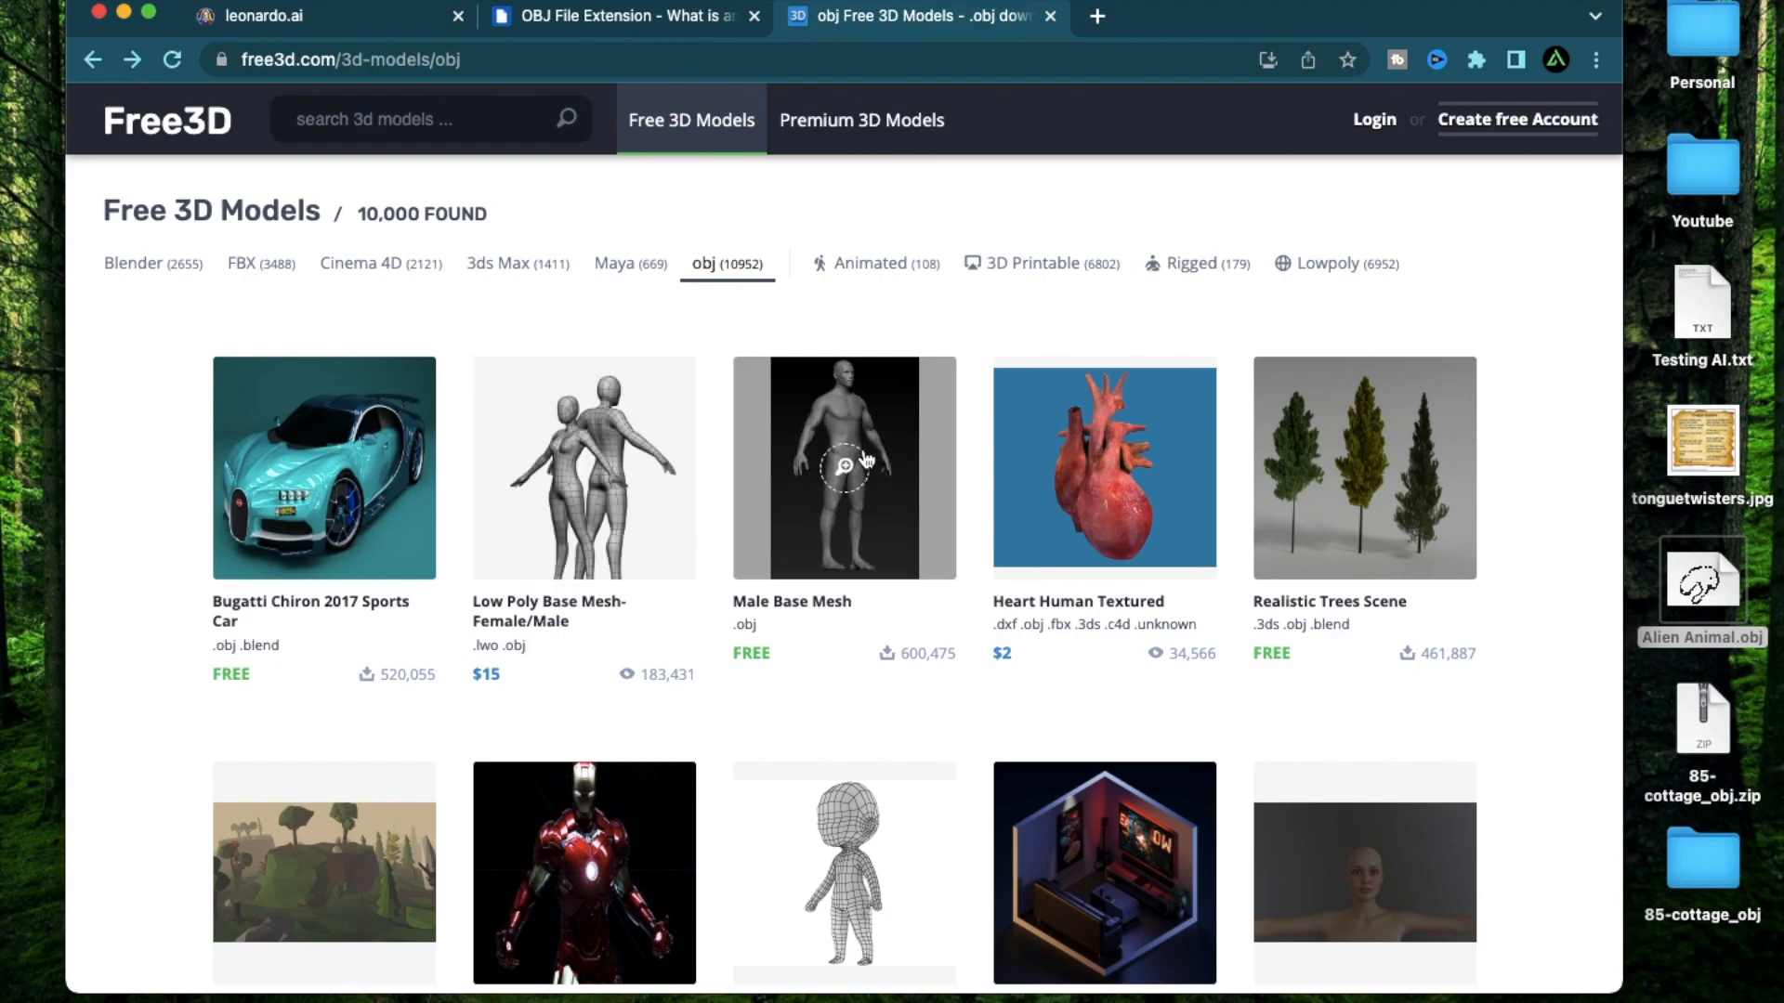
mouse_move(864, 457)
ctrl+scroll(863, 457, up, 5)
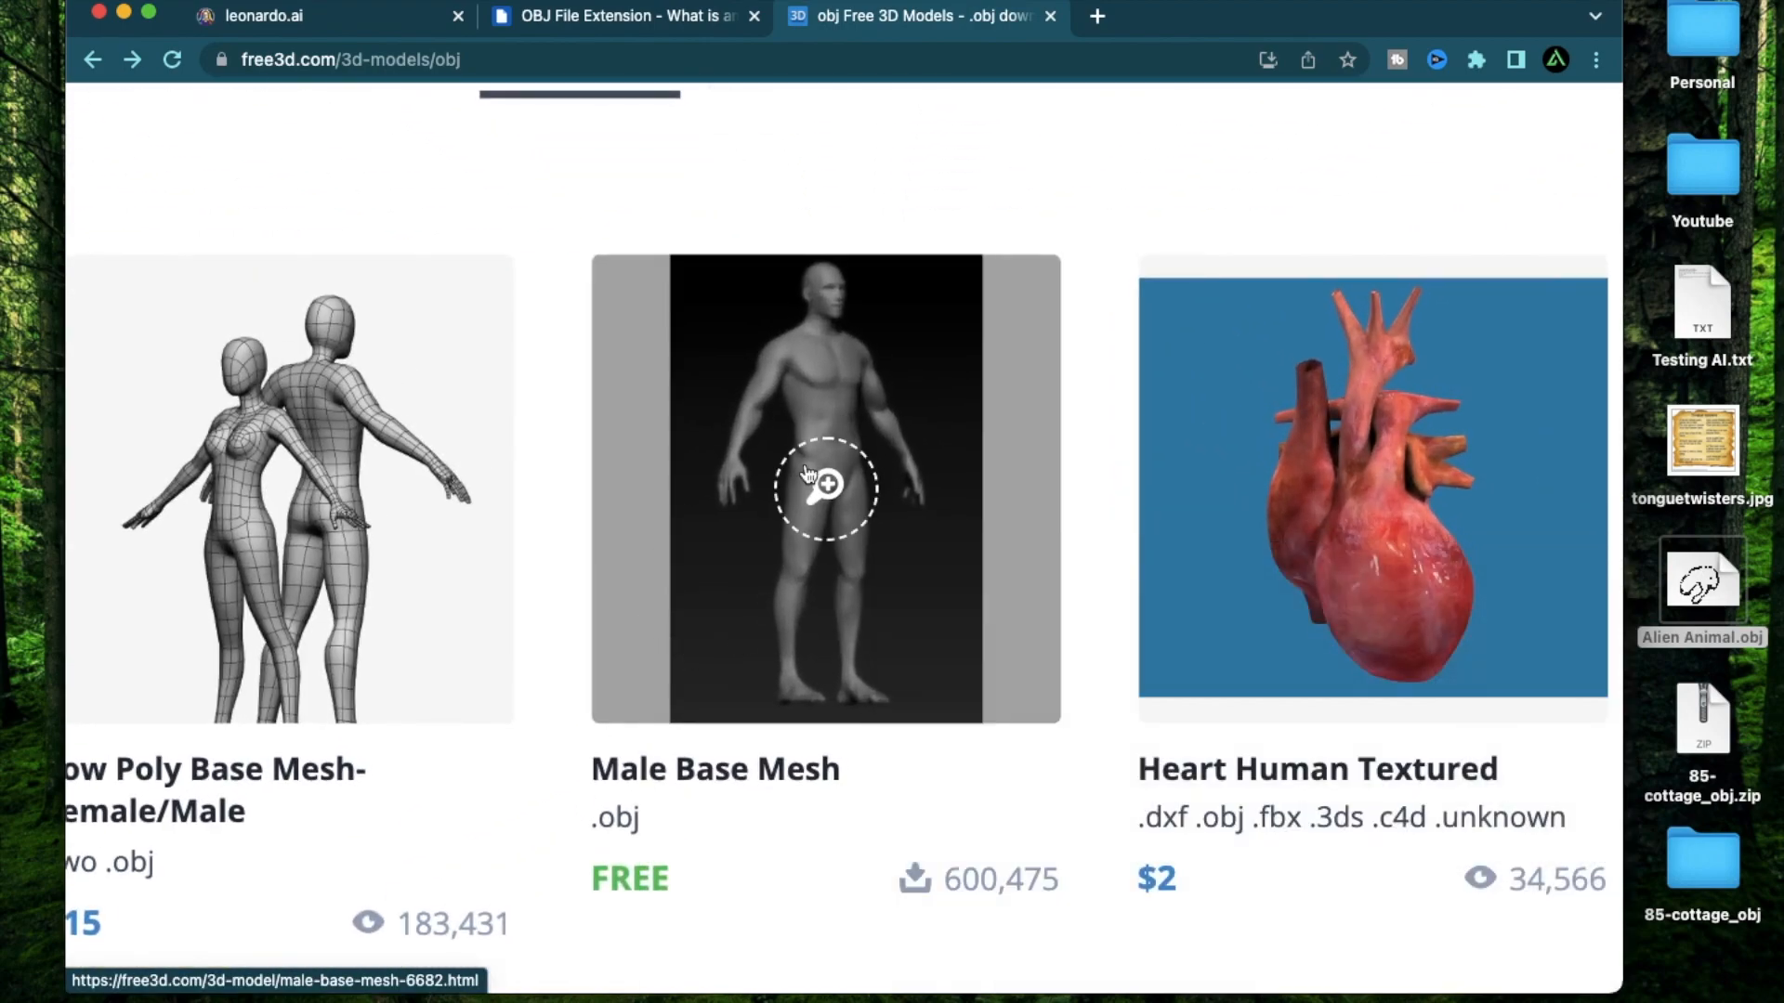
key(super+1)
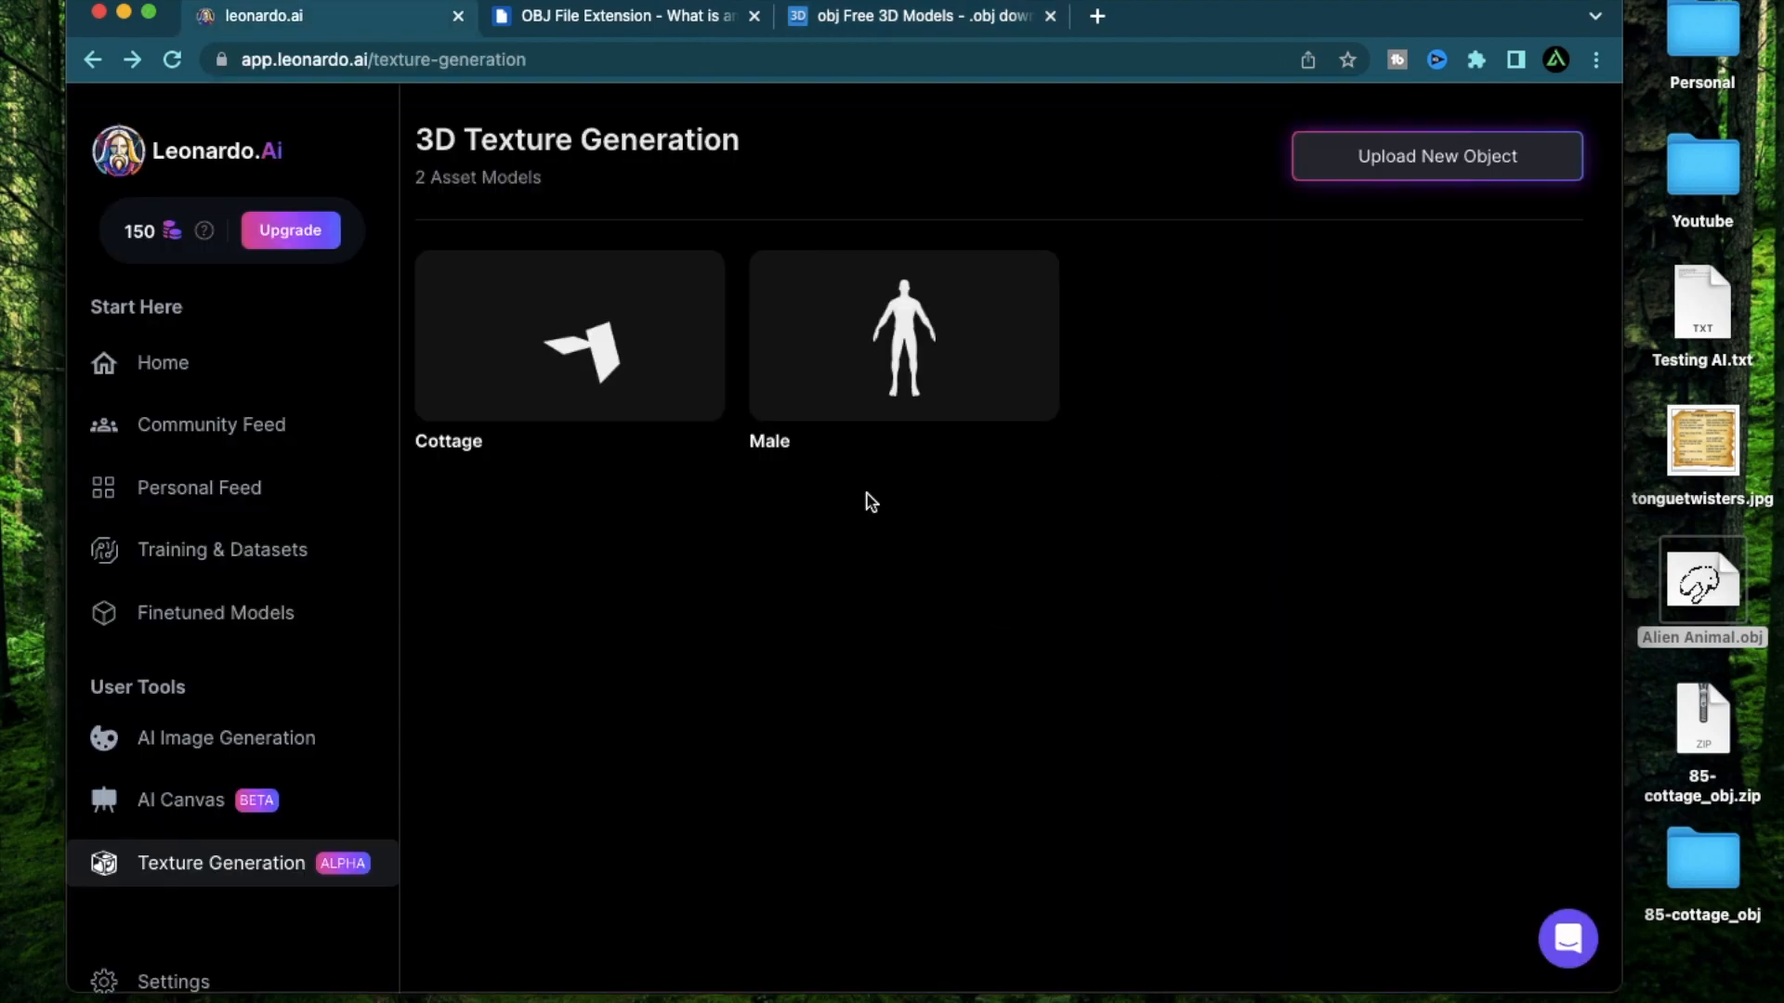
Preview Alien Animal.obj from the desktop, rotate the model, and close the preview.
click(1703, 595)
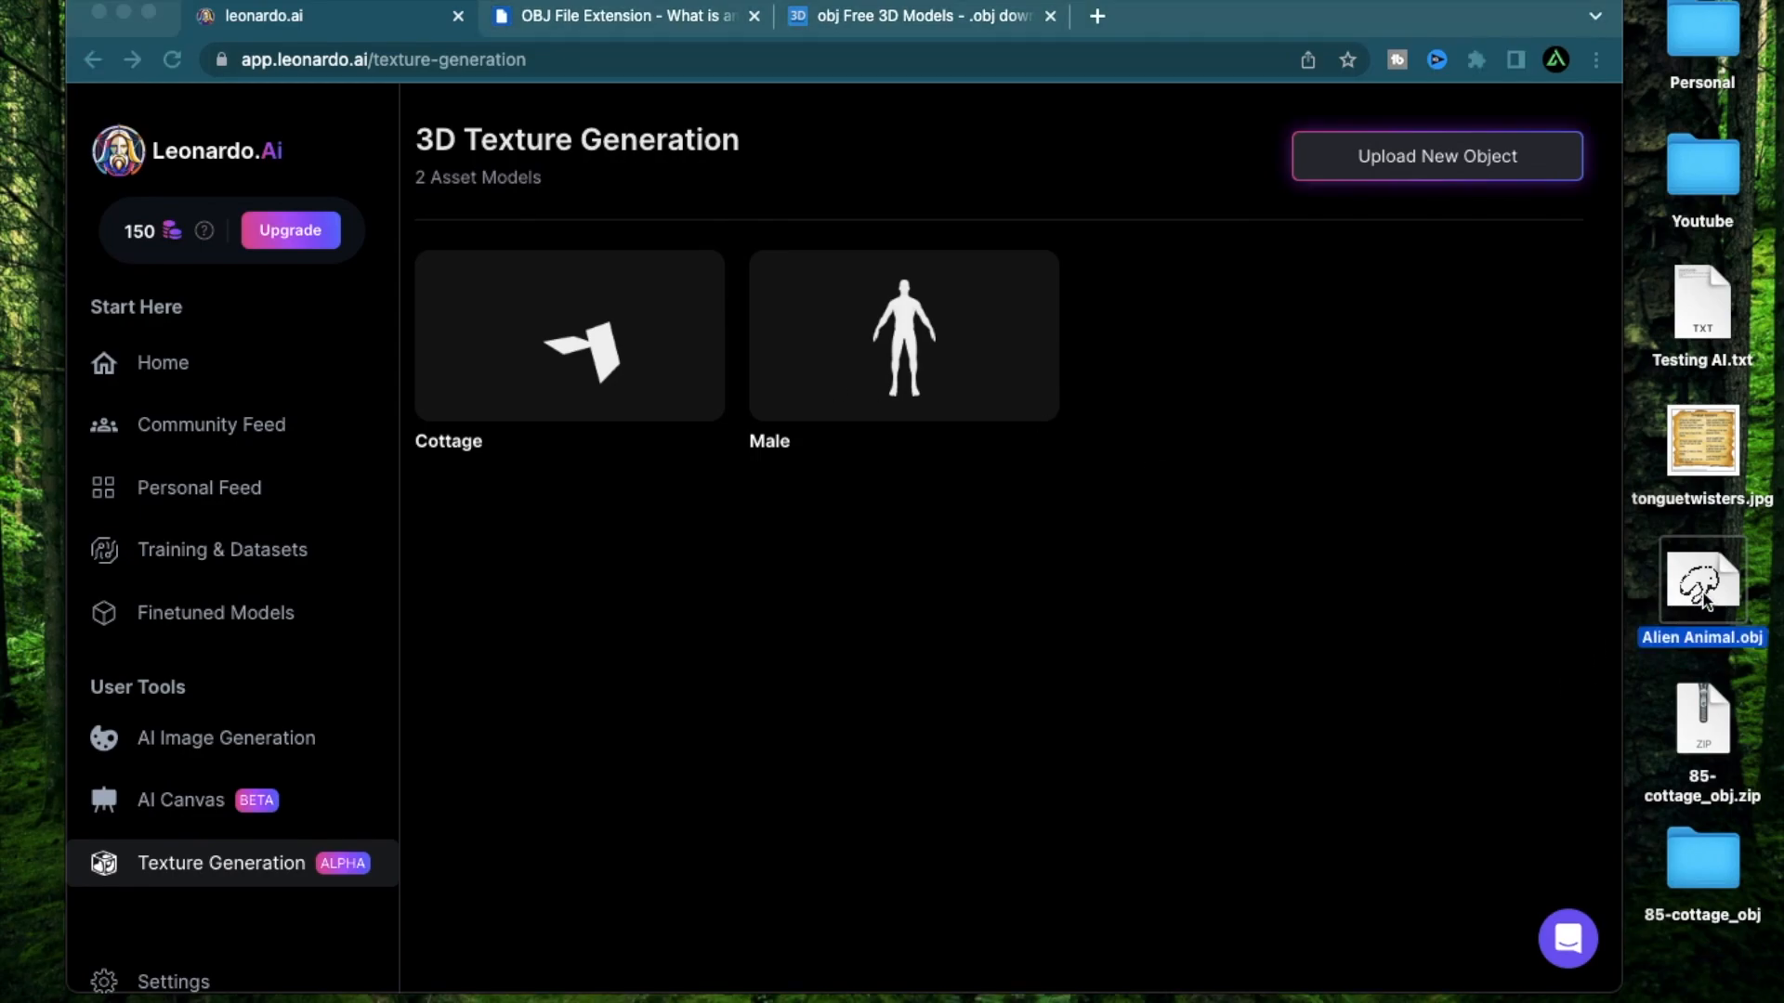
key(space)
drag(785, 625, 807, 655)
click(412, 142)
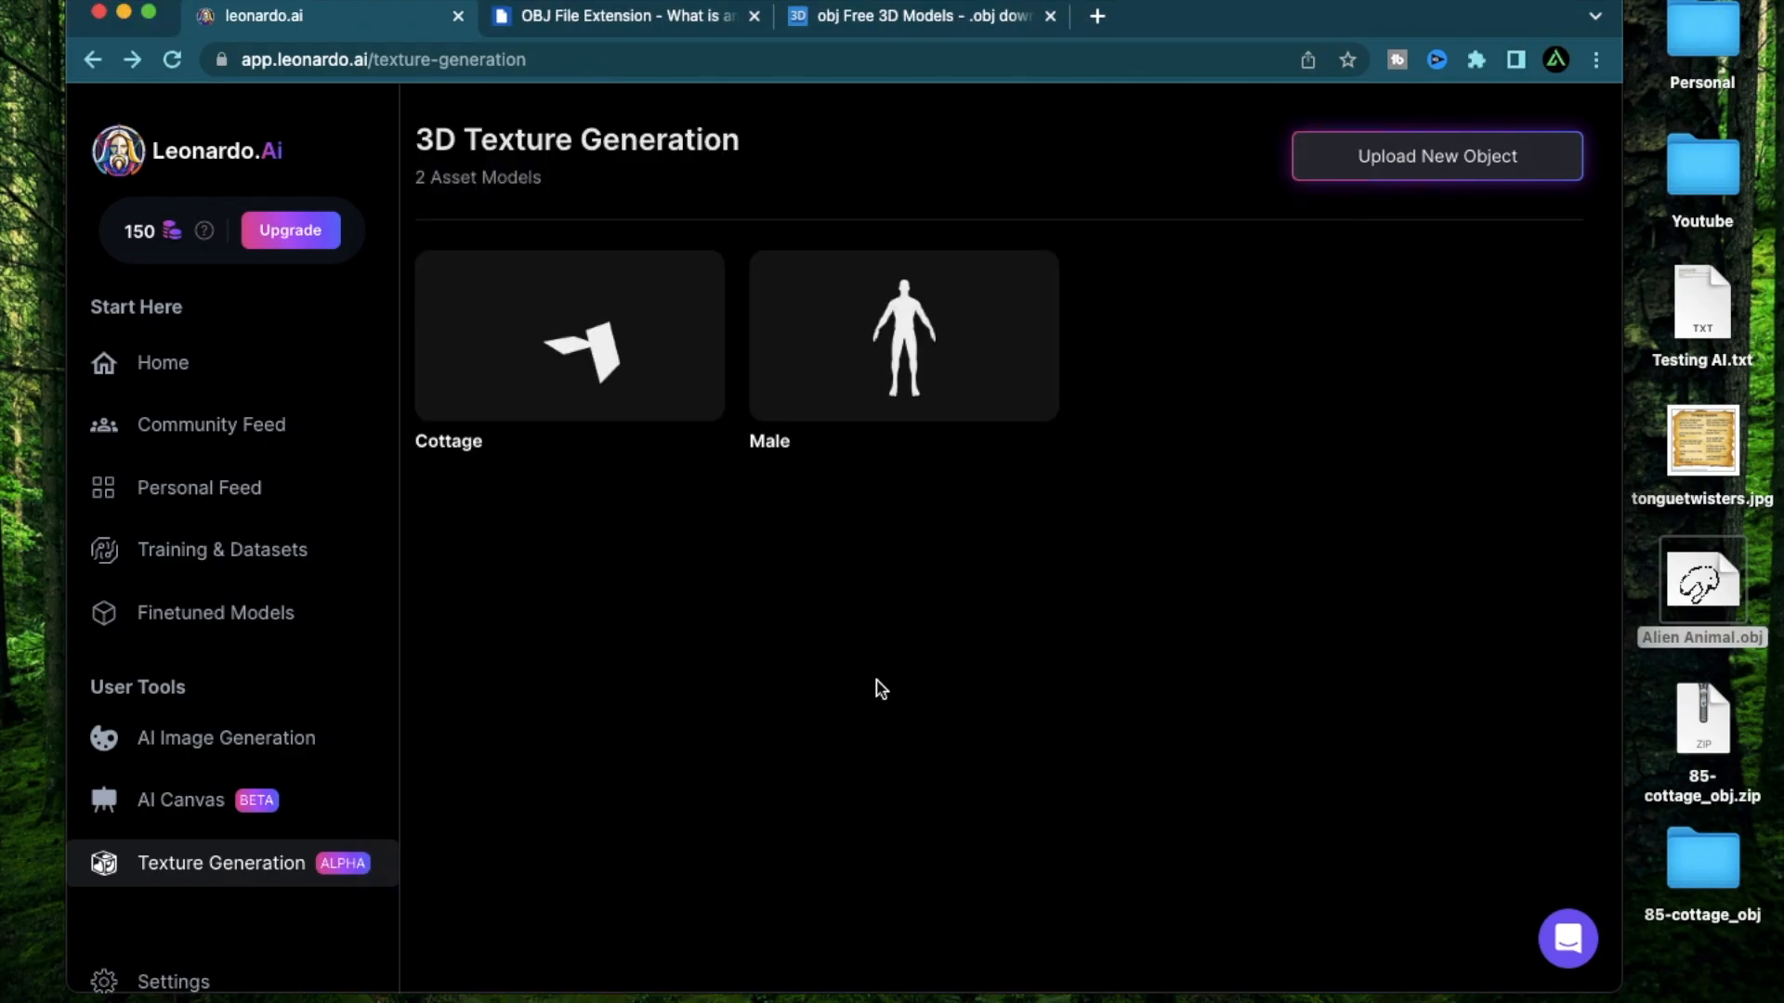
Open the Male asset in the texture editor, rotate the model, and inspect the negative prompt and full-texture options.
click(874, 345)
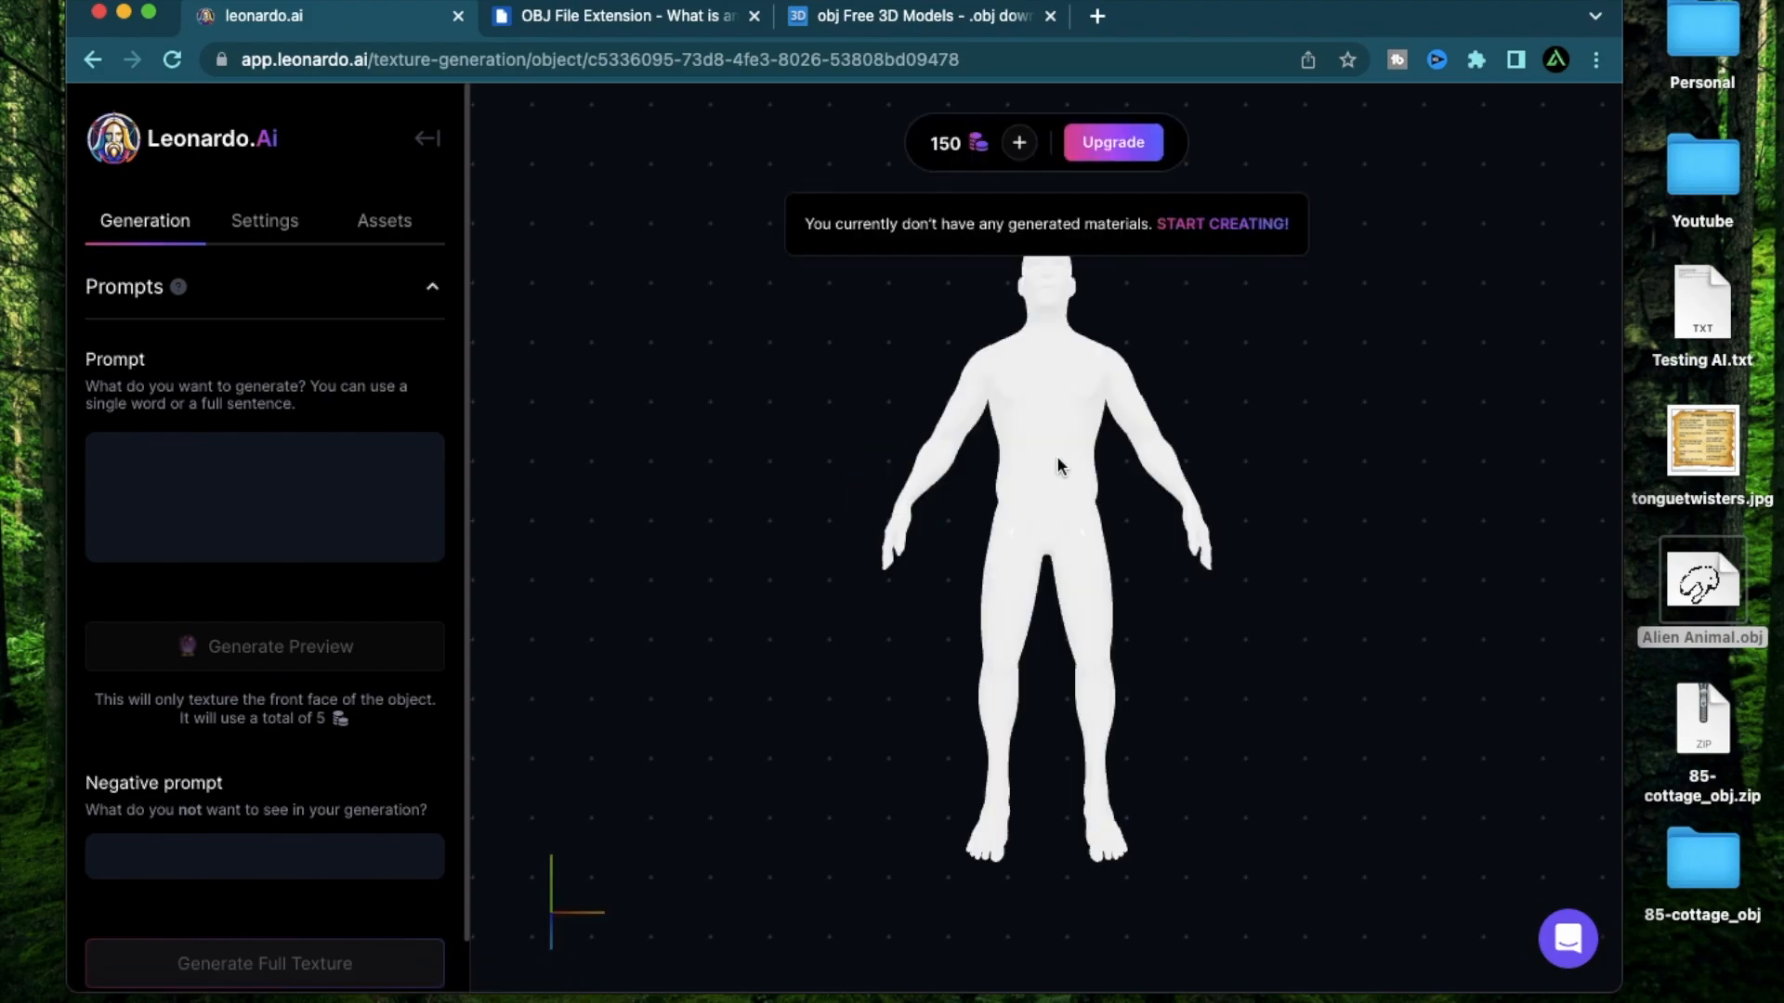
drag(906, 494, 1033, 506)
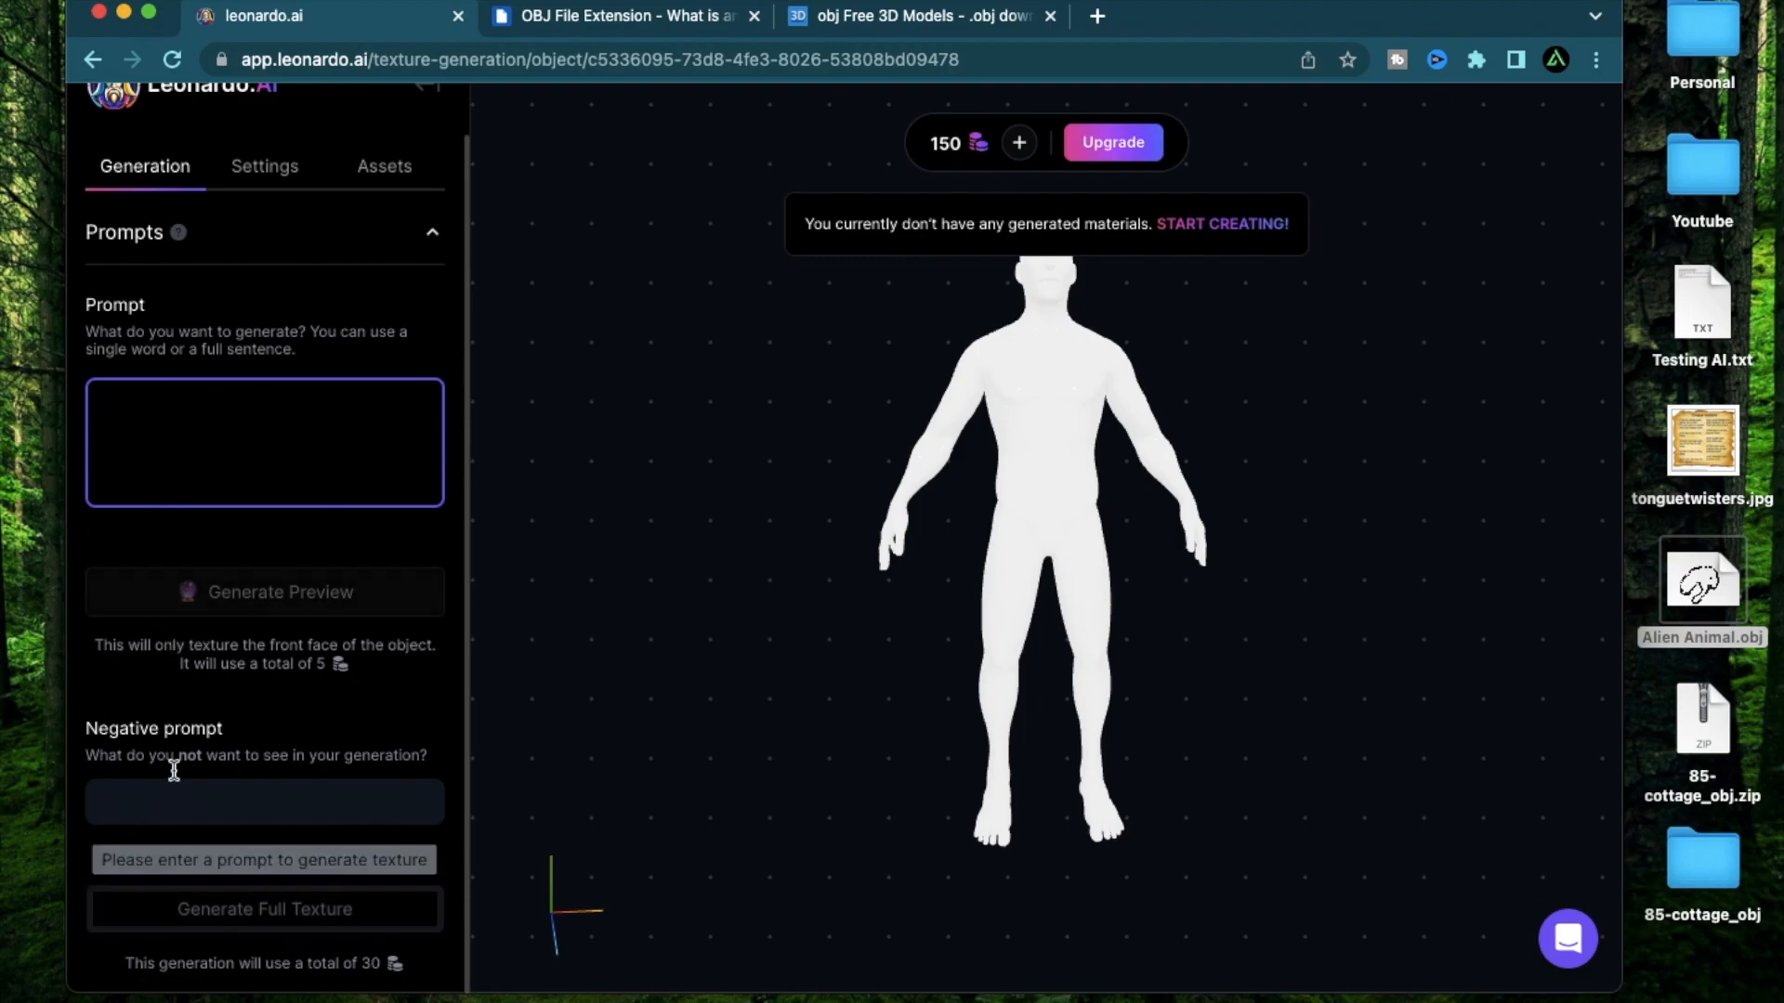
ctrl+scroll(220, 941, up, 5)
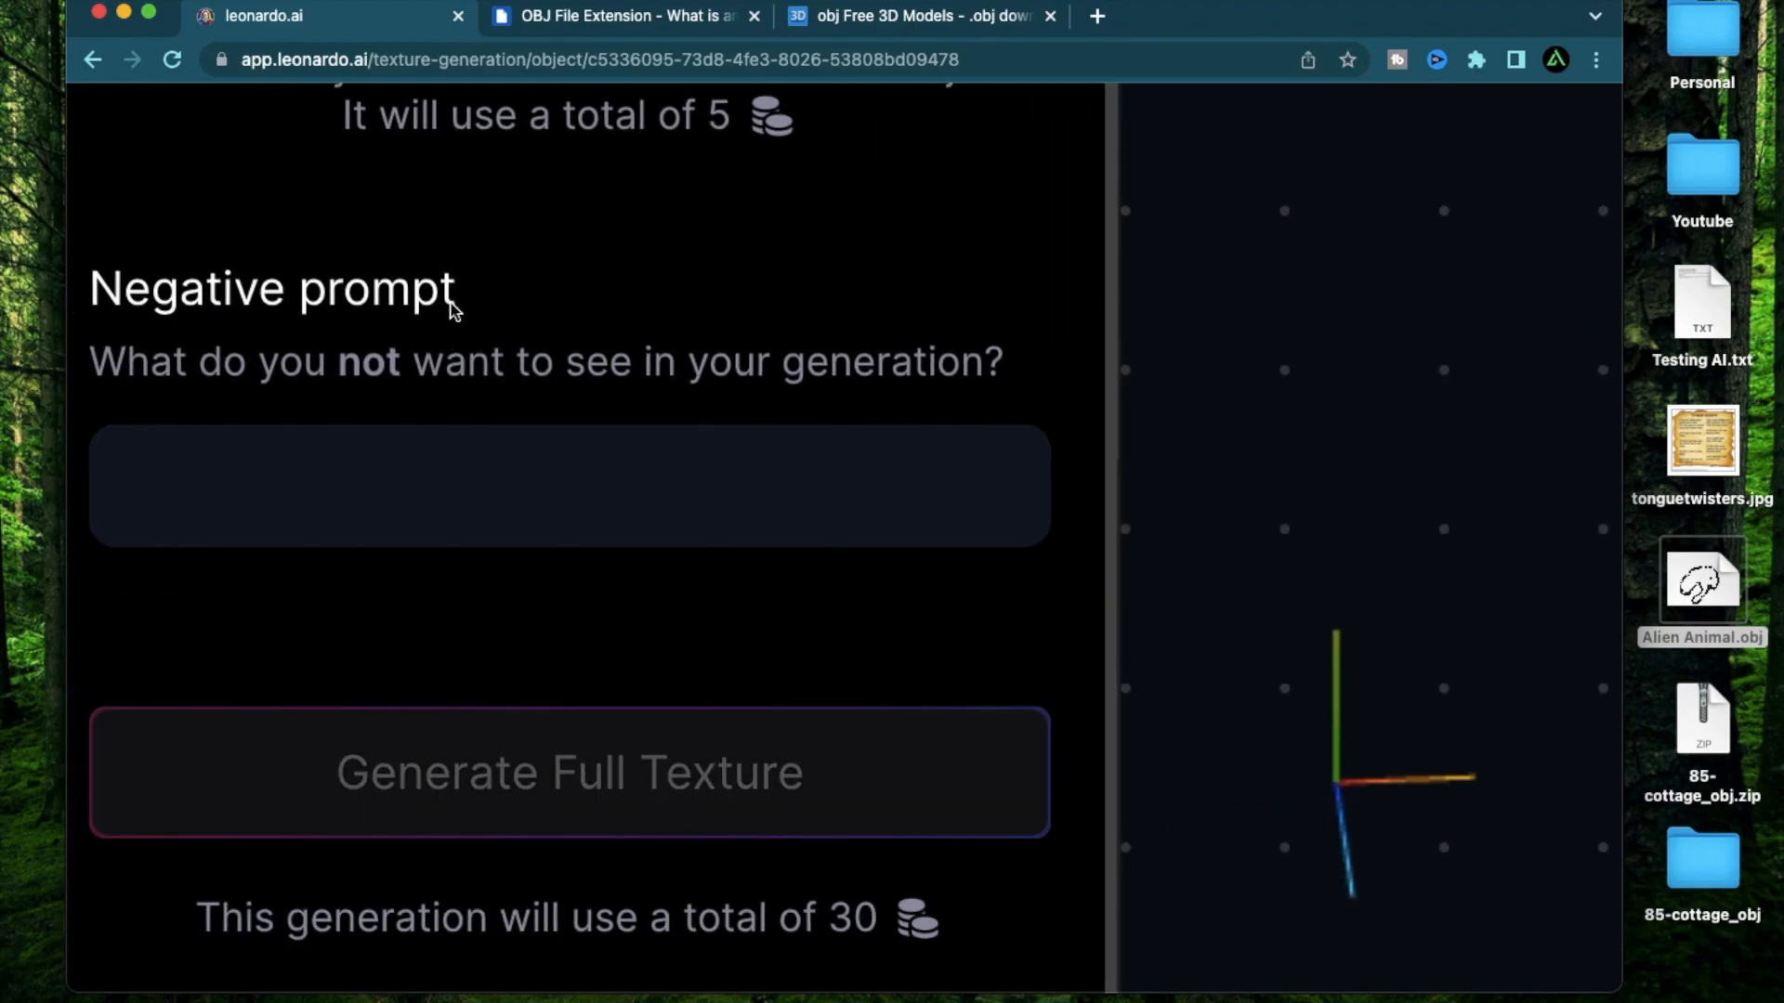
ctrl+scroll(453, 309, down, 5)
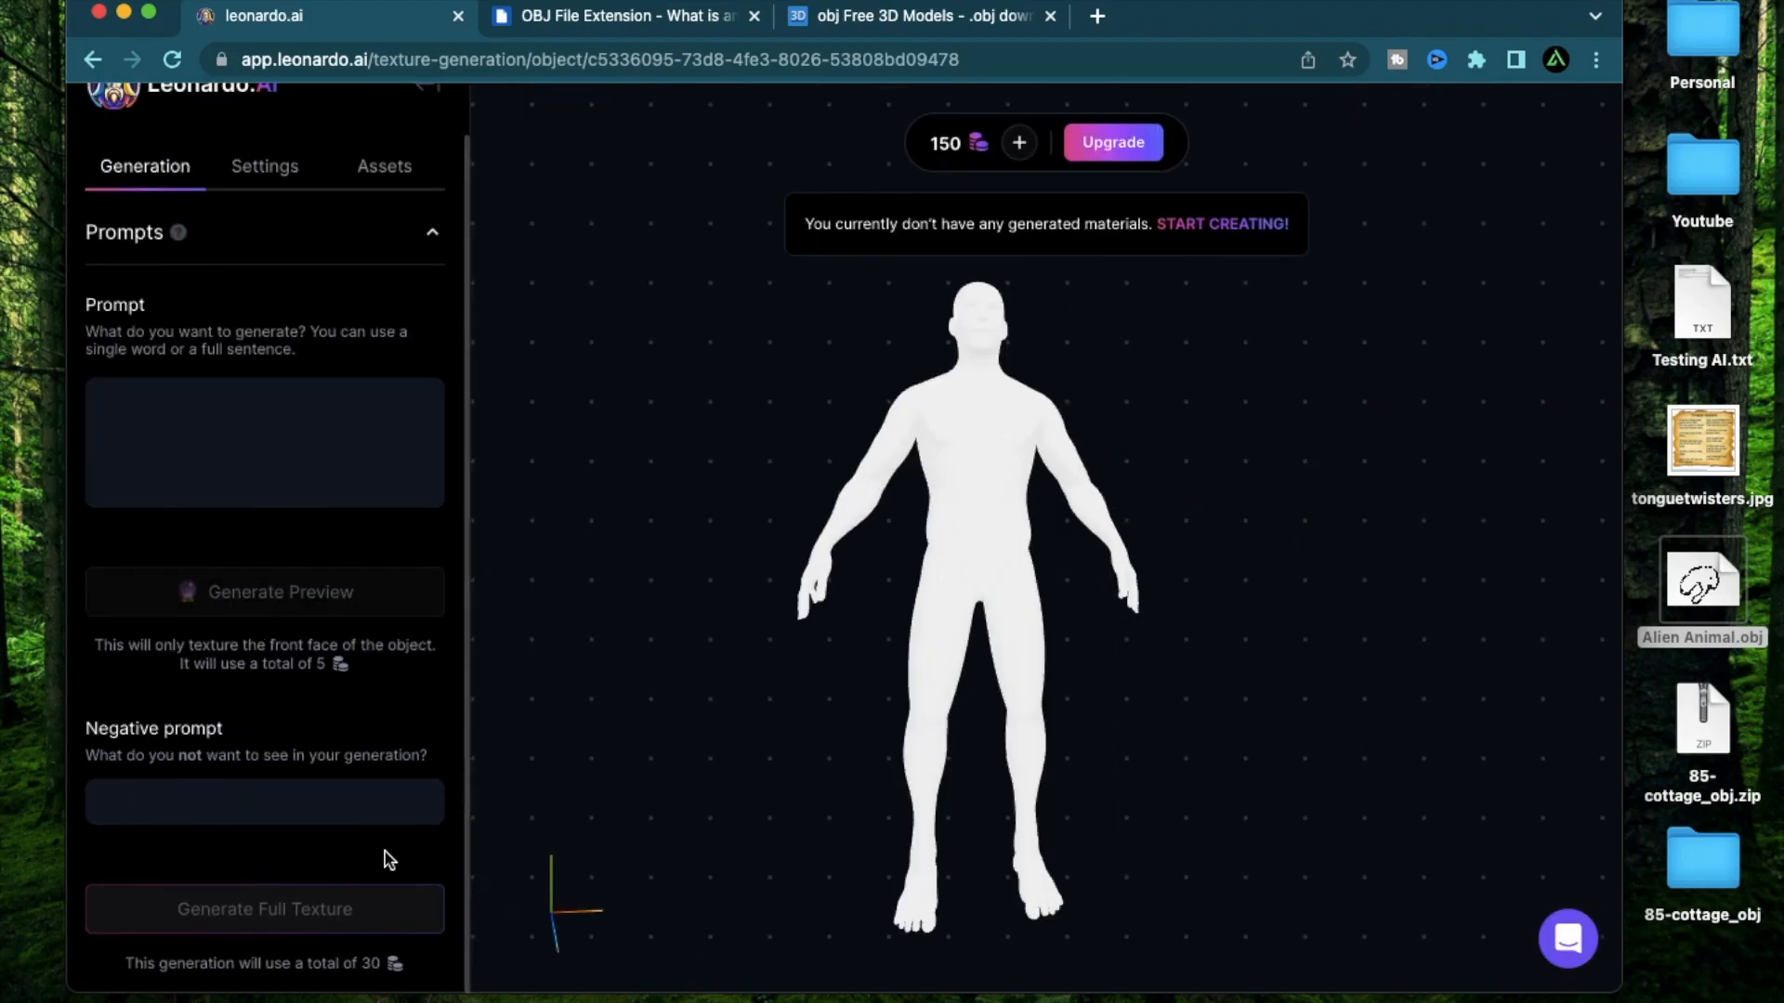
drag(810, 593, 778, 632)
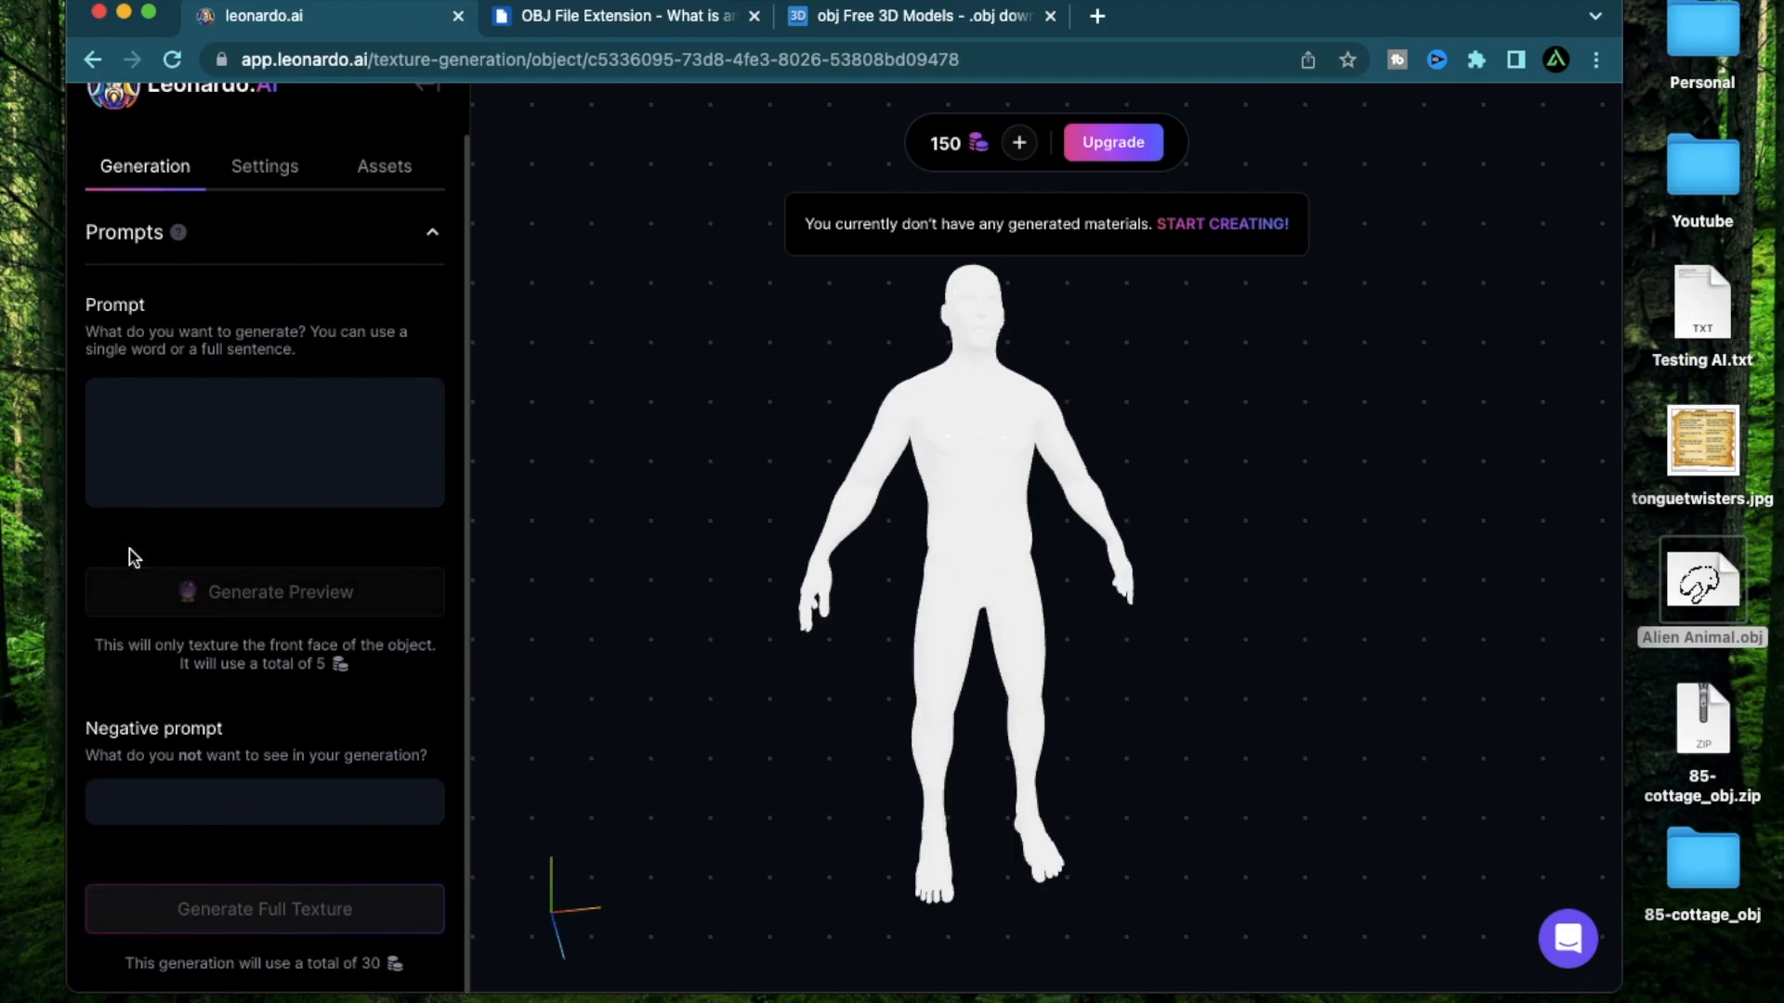
Examine the preview generation option, its token cost, and the prompt fields.
ctrl+scroll(131, 555, up, 5)
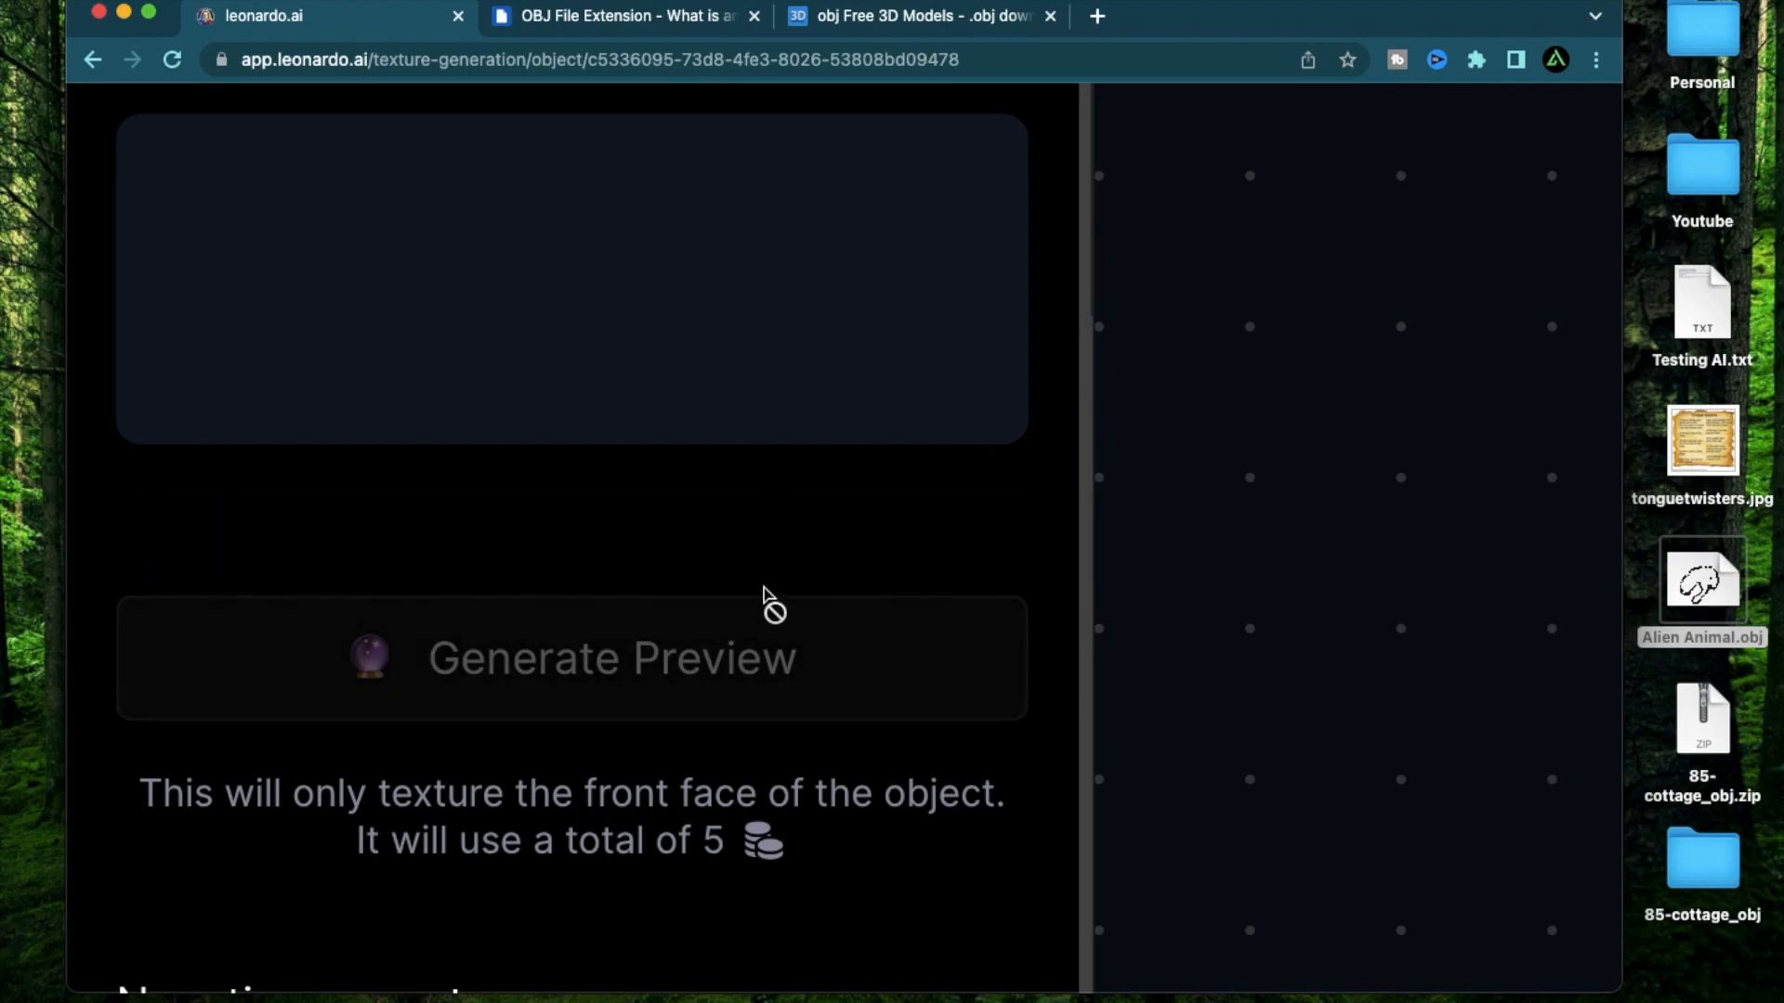
scroll(706, 799, down, 1)
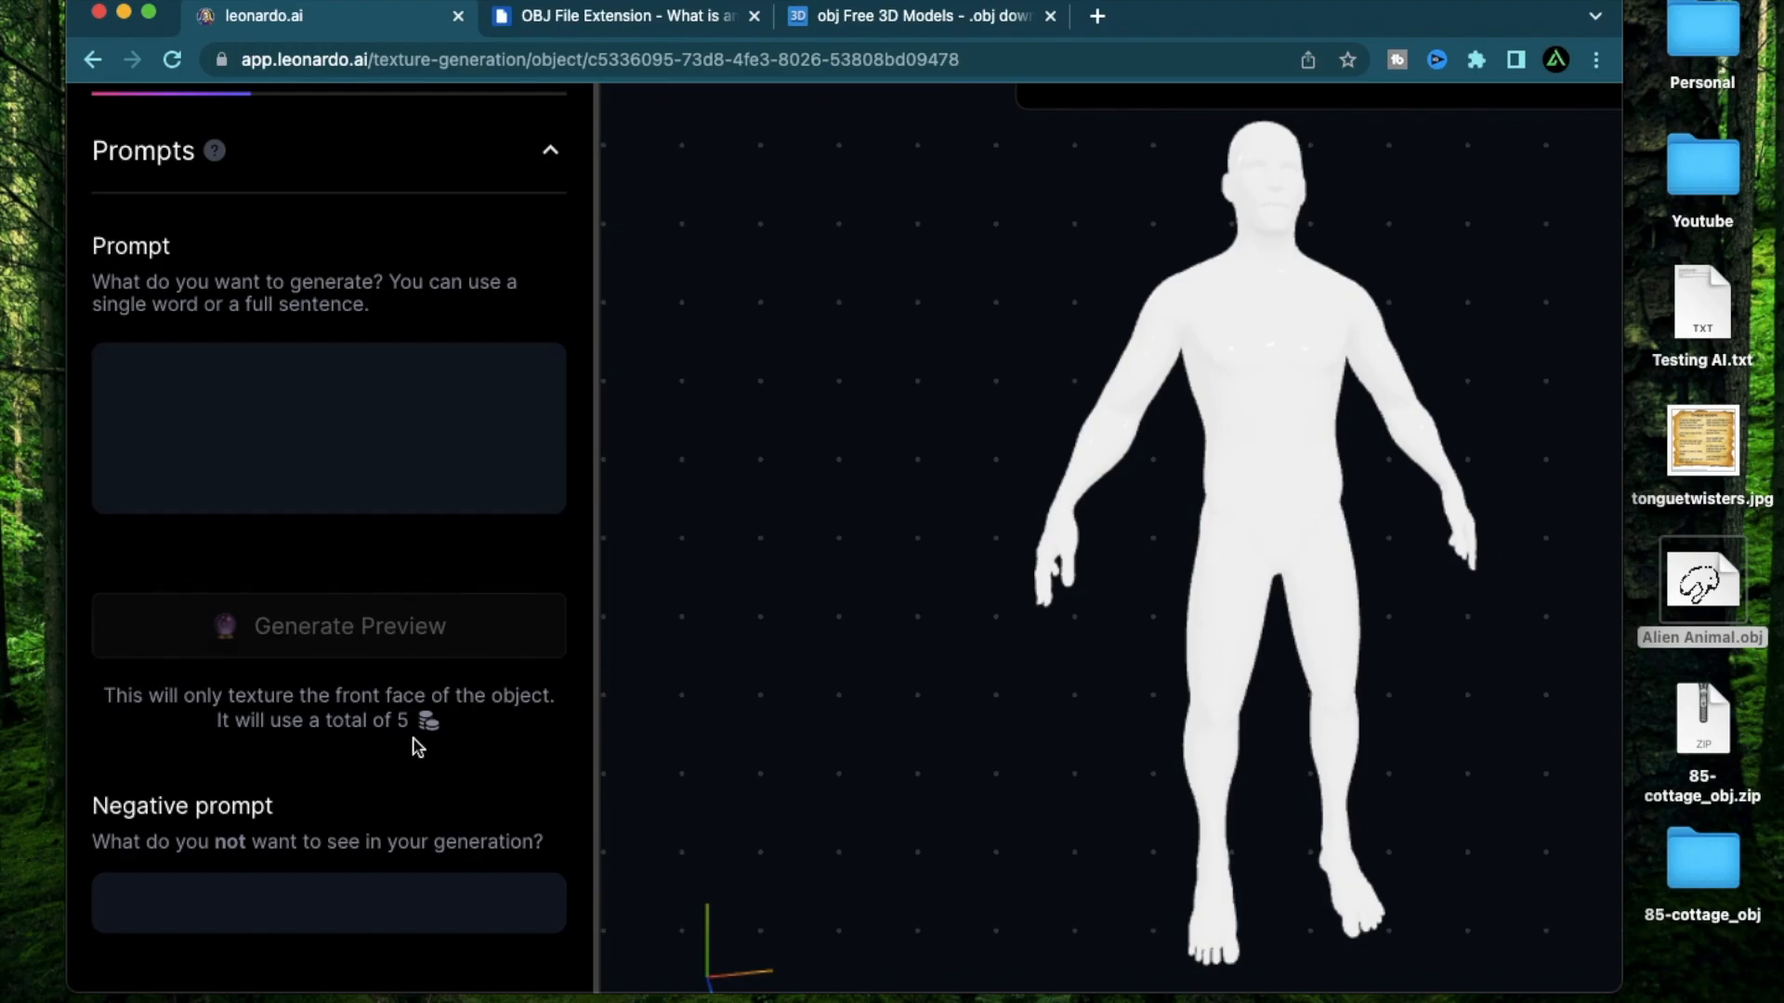
scroll(399, 576, up, 1)
click(418, 474)
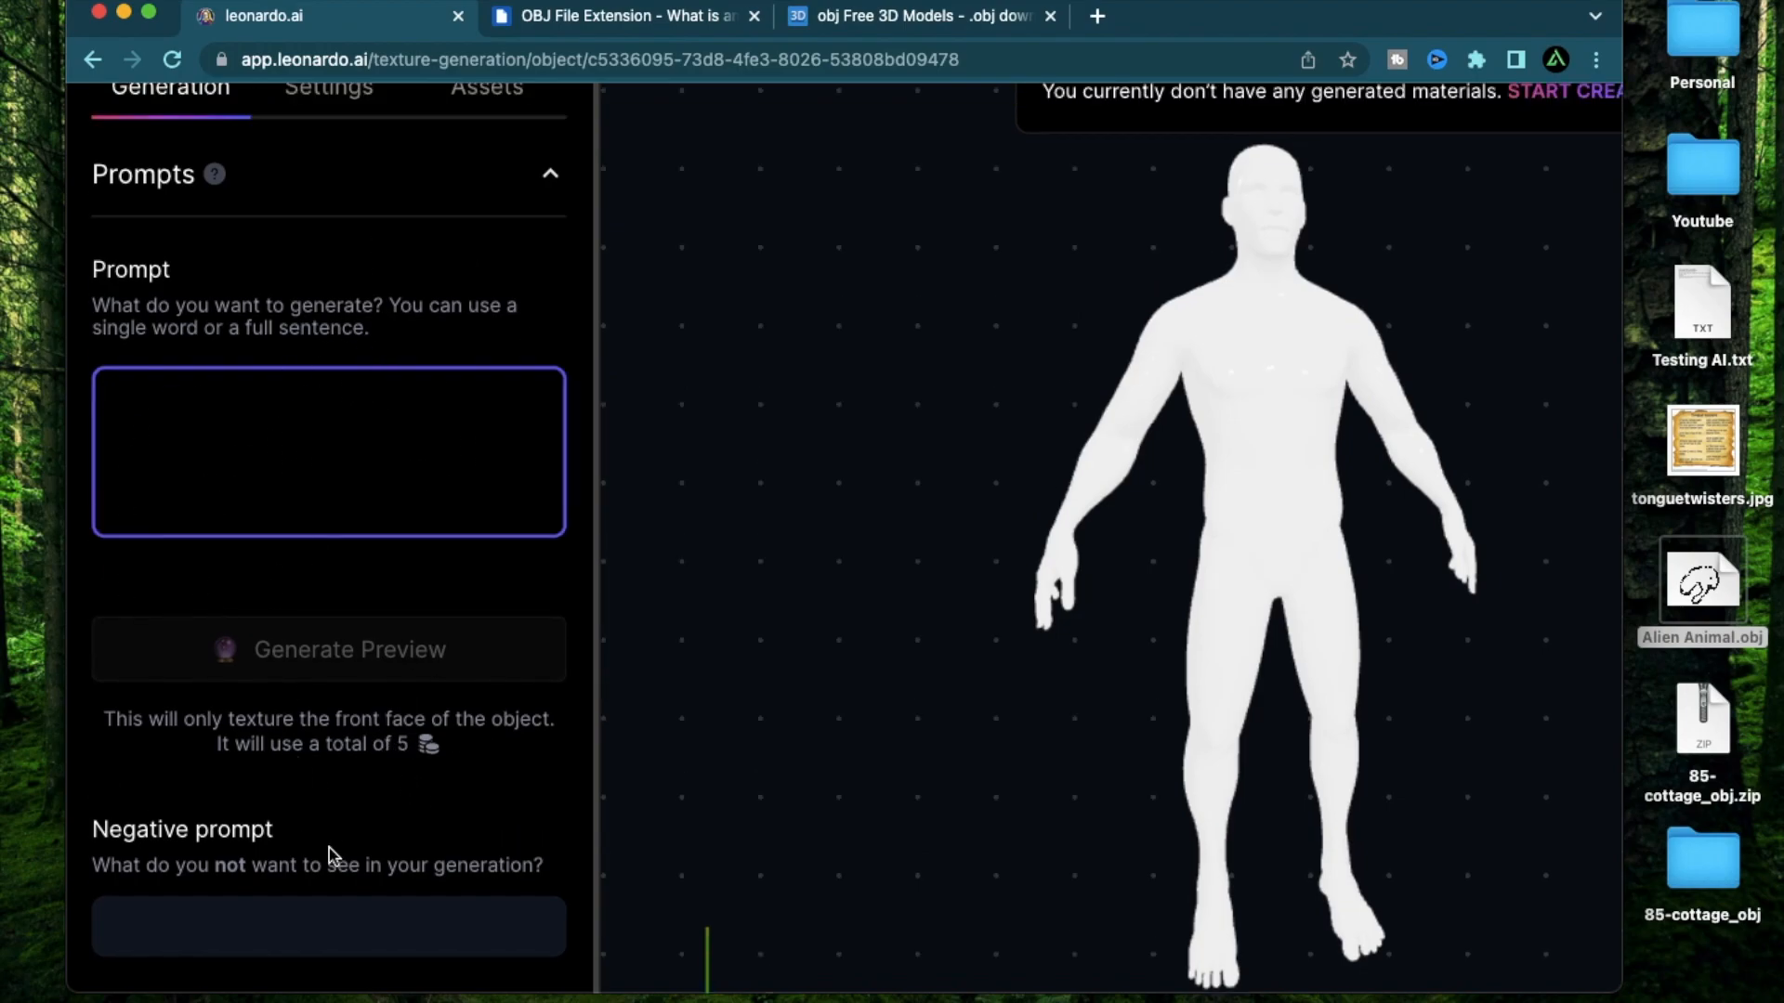
scroll(334, 847, down, 1)
key(super+minus)
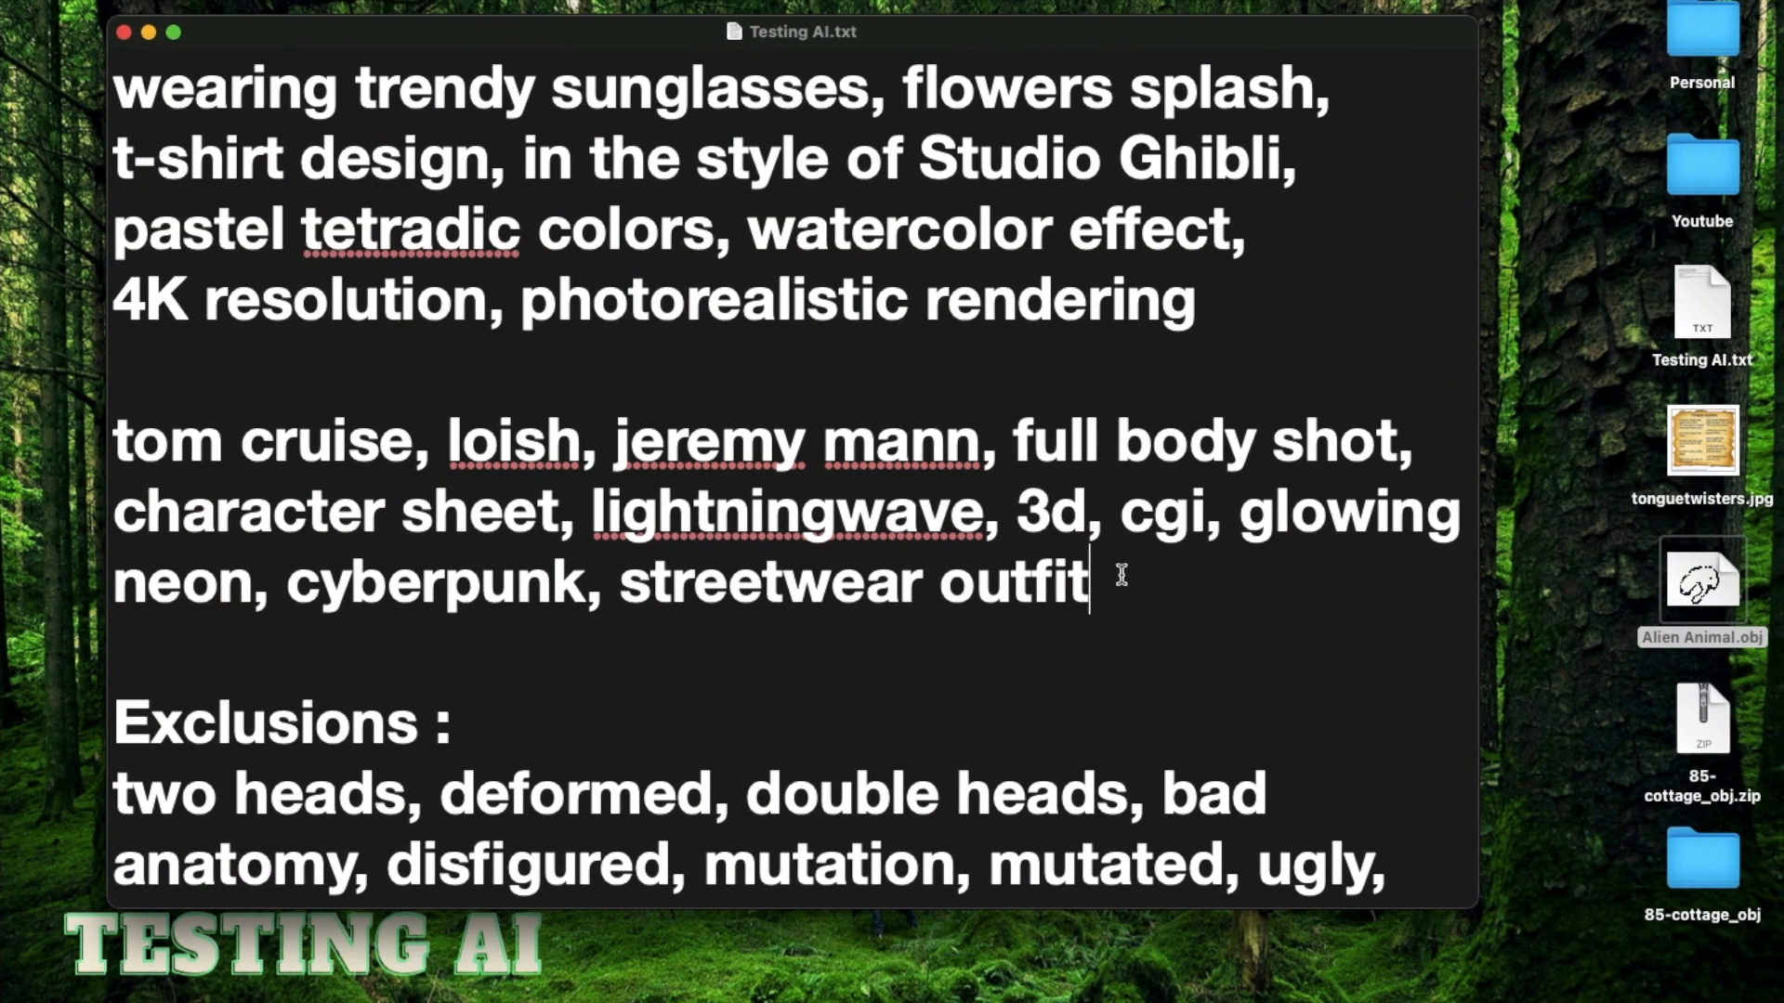
Copy the prompt running from "tom cruise, loish" to "cyberpunk, streetwear outfit" in Testing AI.txt into the Prompt field.
drag(1122, 577, 109, 460)
key(ctrl+c)
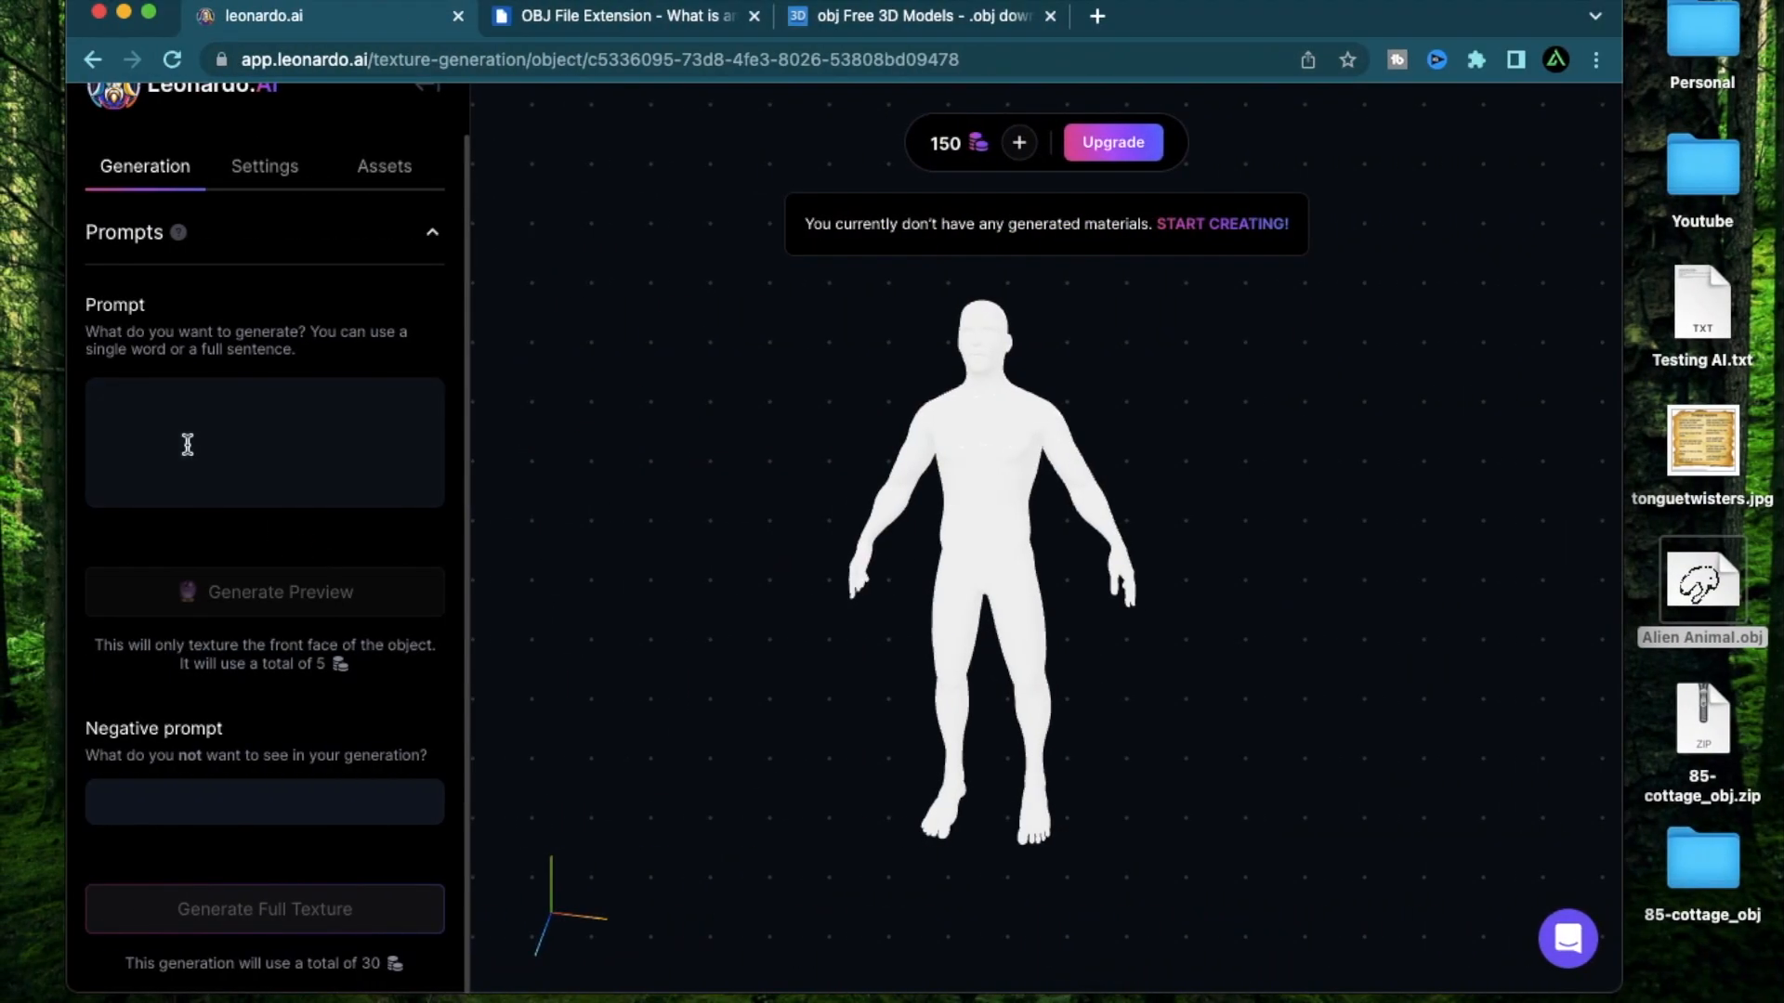
click(188, 445)
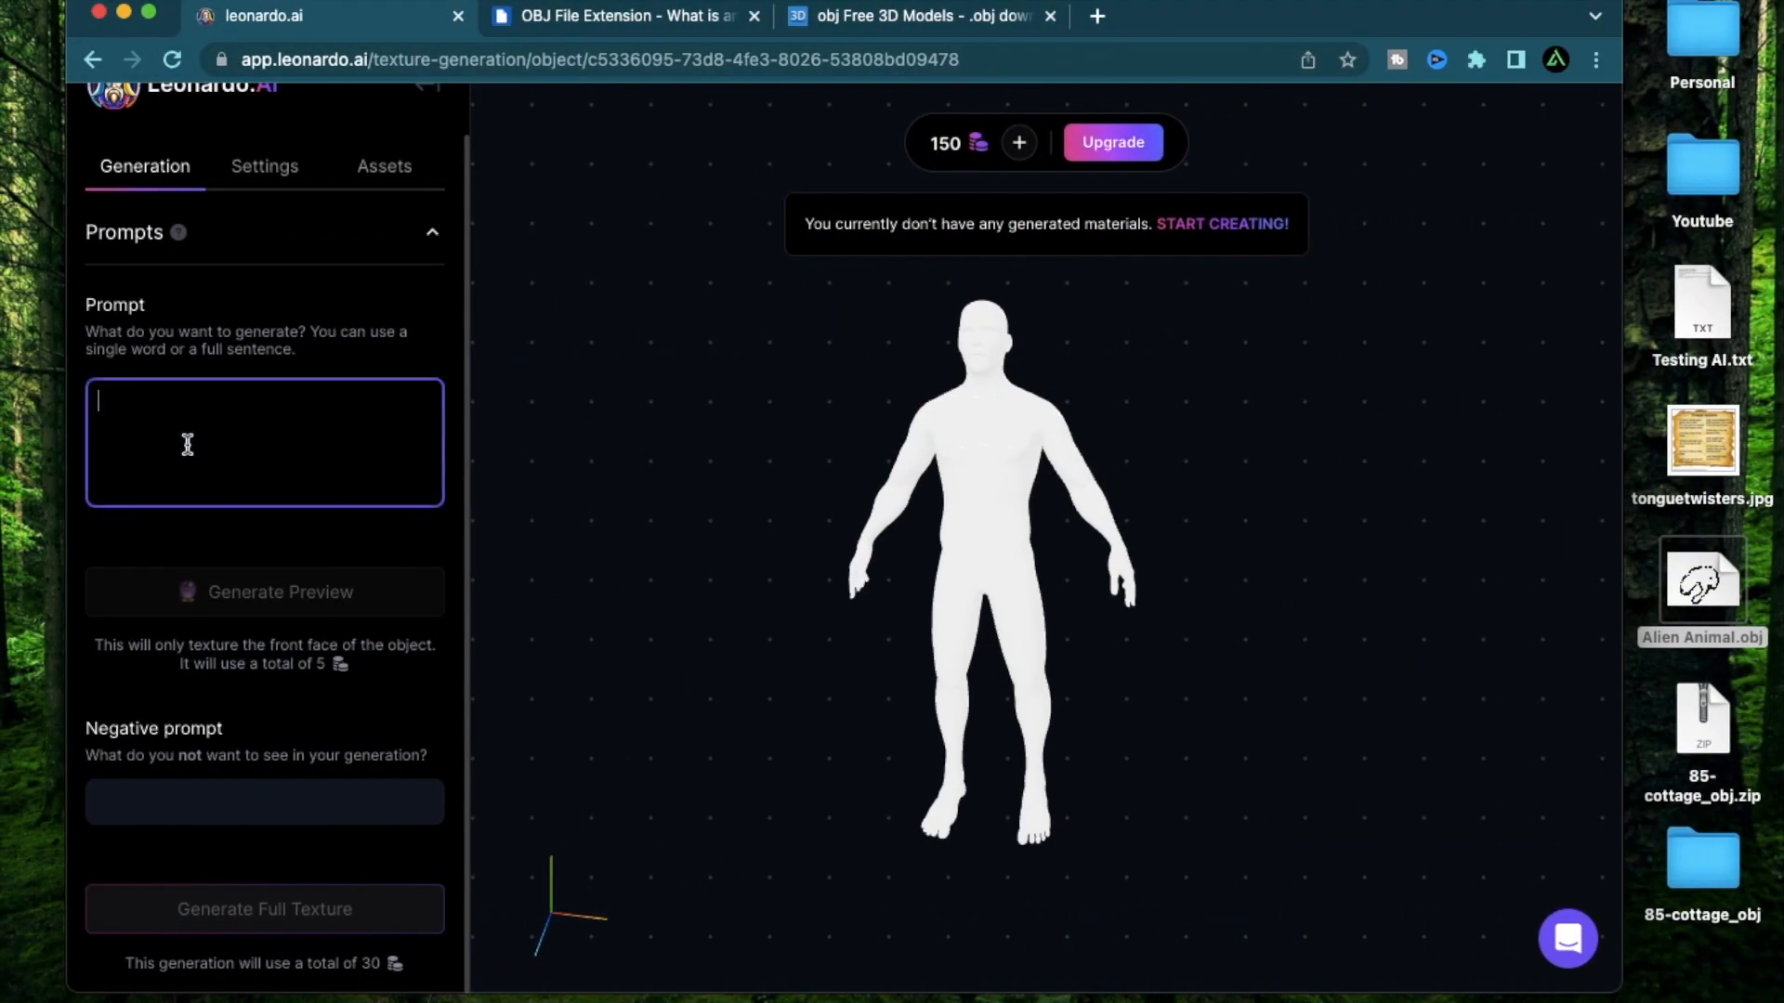
key(ctrl+v)
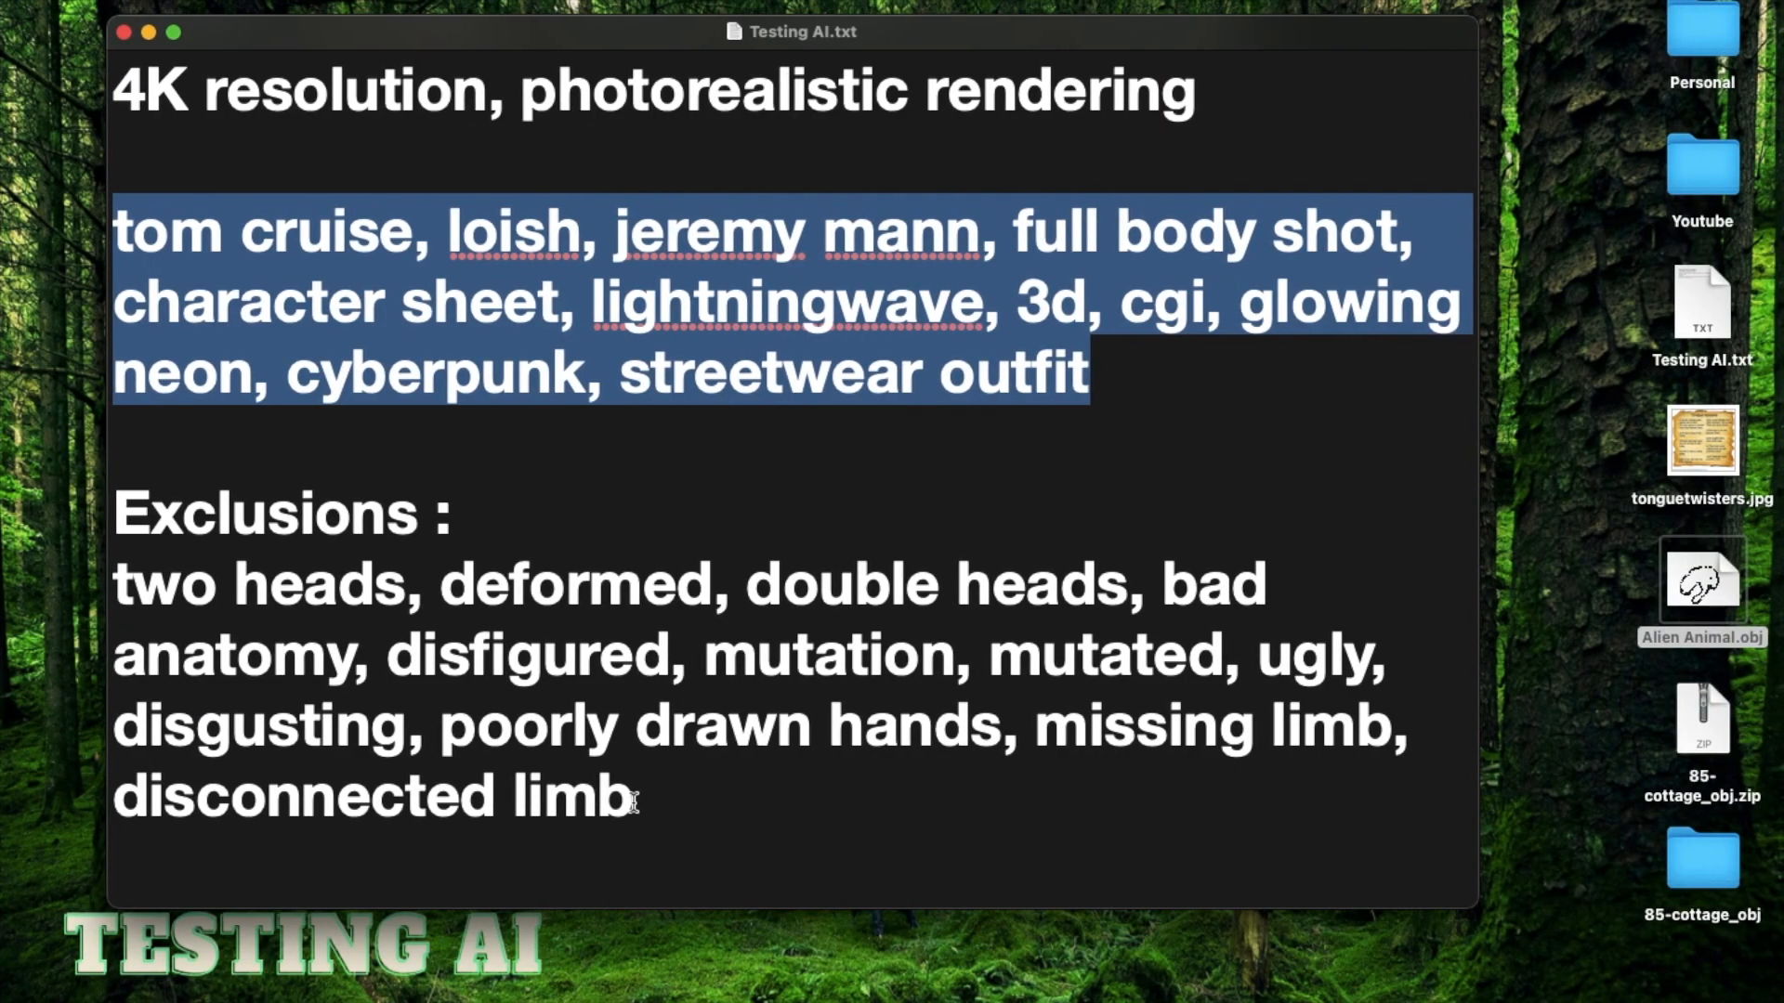
Copy the exclusions from "two heads, deformed" to "disconnected limb" in Testing AI.txt into the Negative prompt field.
drag(635, 799, 108, 606)
key(super+c)
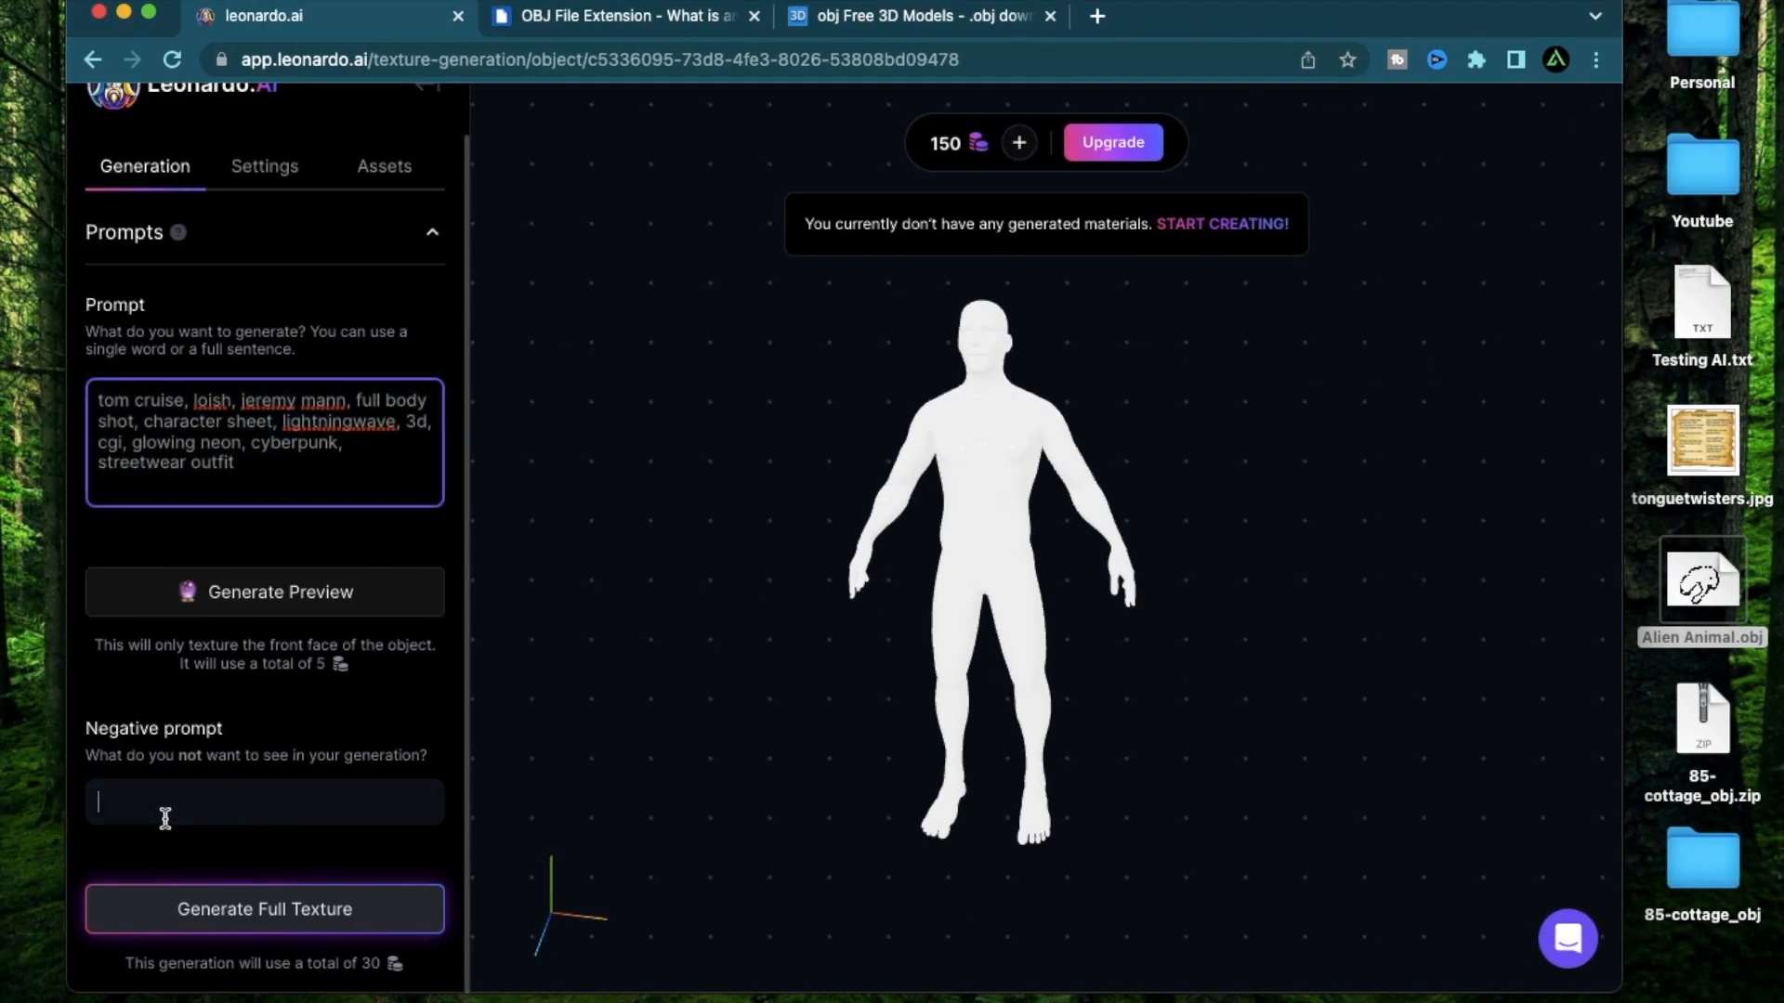
click(164, 817)
key(super+v)
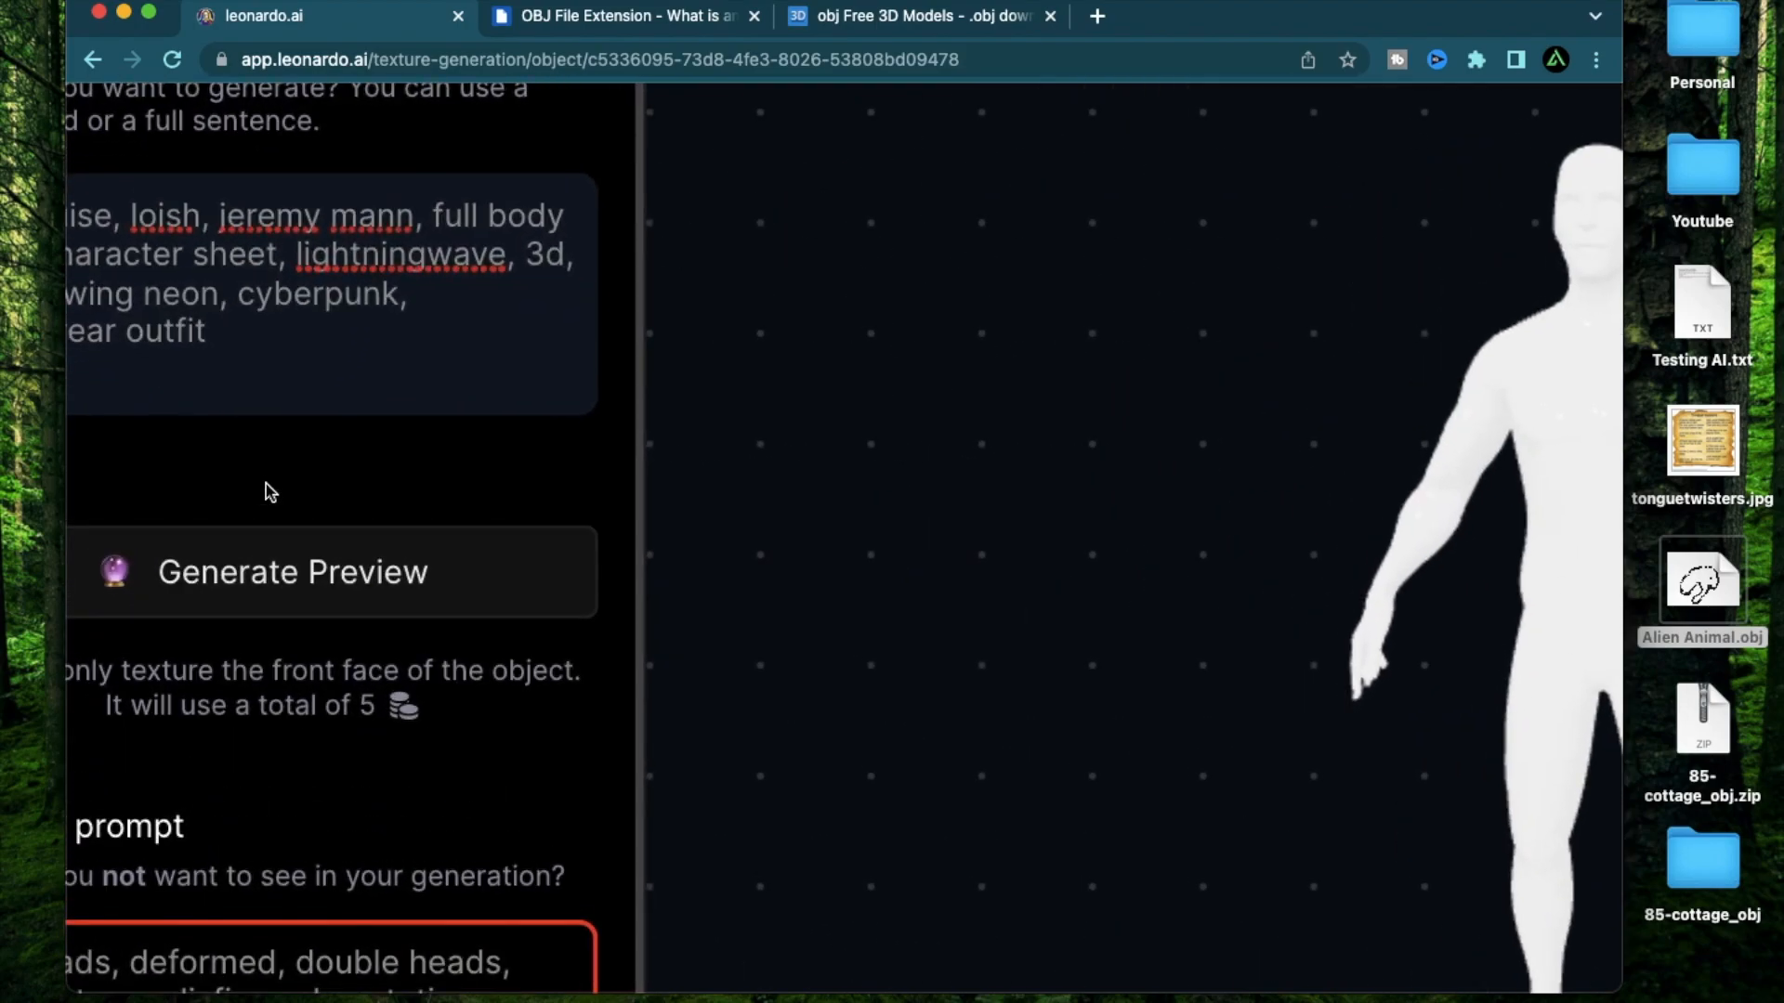
Review both prompts and generation costs, turn the male model's front into view, and generate a preview texture.
scroll(269, 493, left, 3)
scroll(267, 490, down, 5)
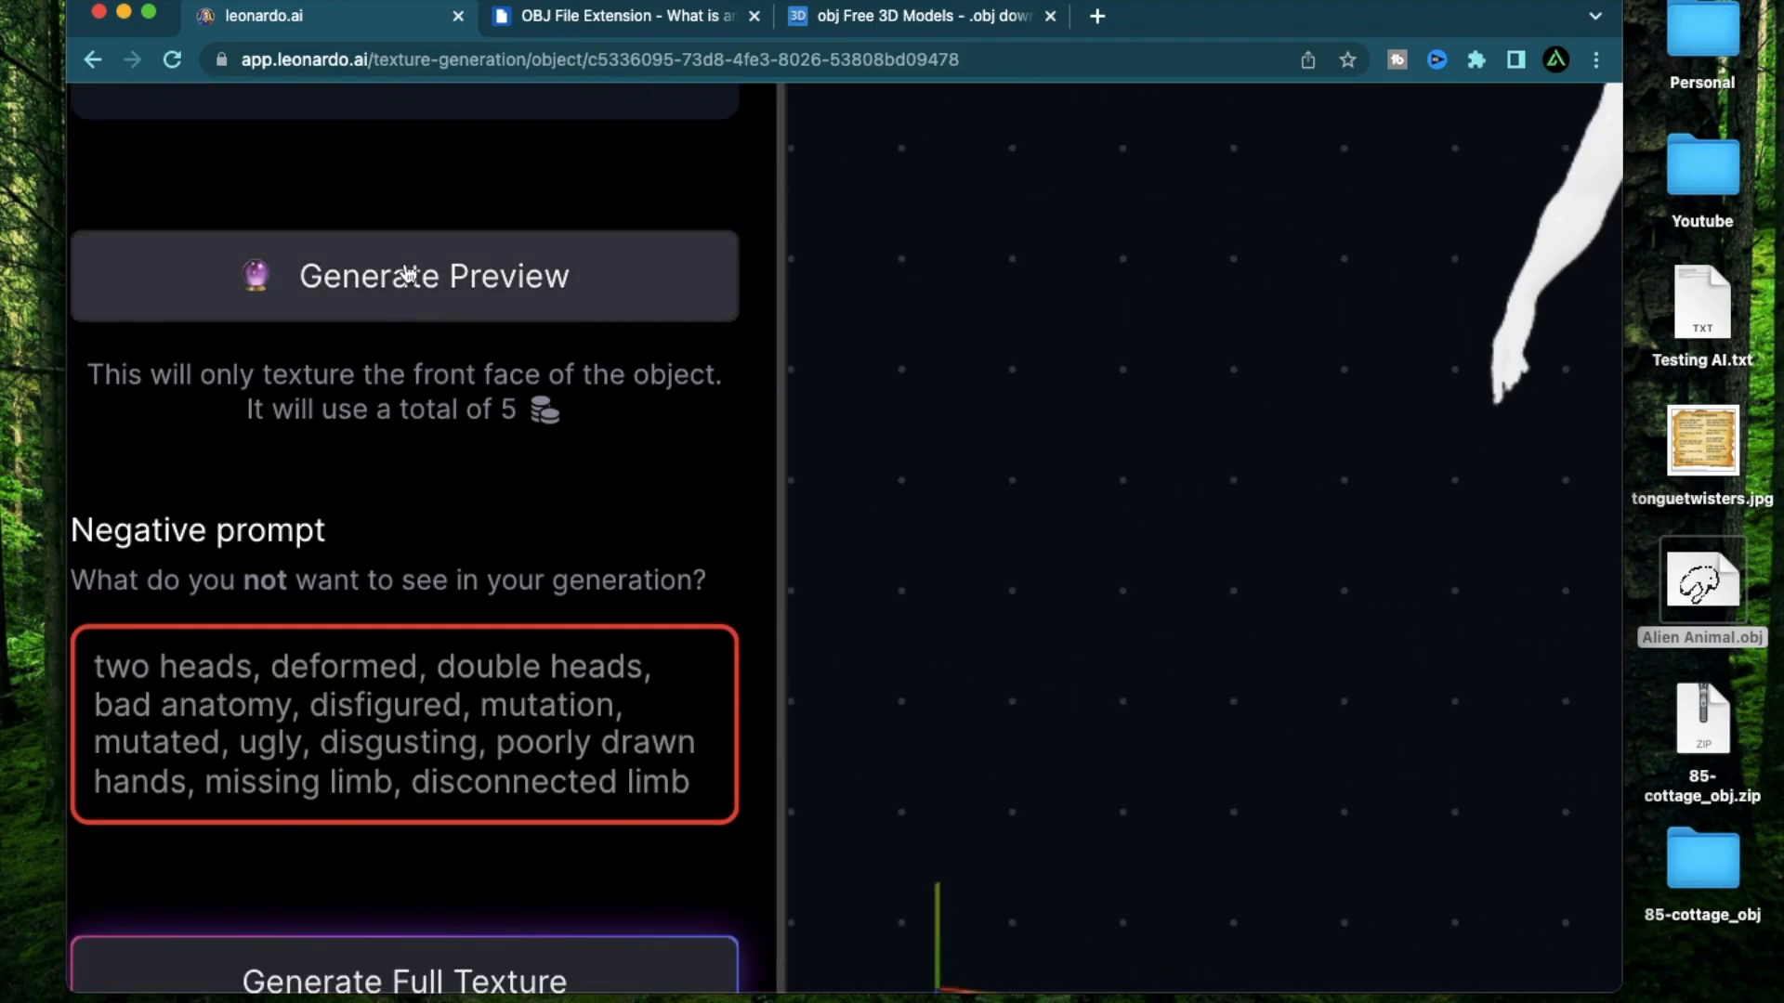
scroll(390, 353, down, 3)
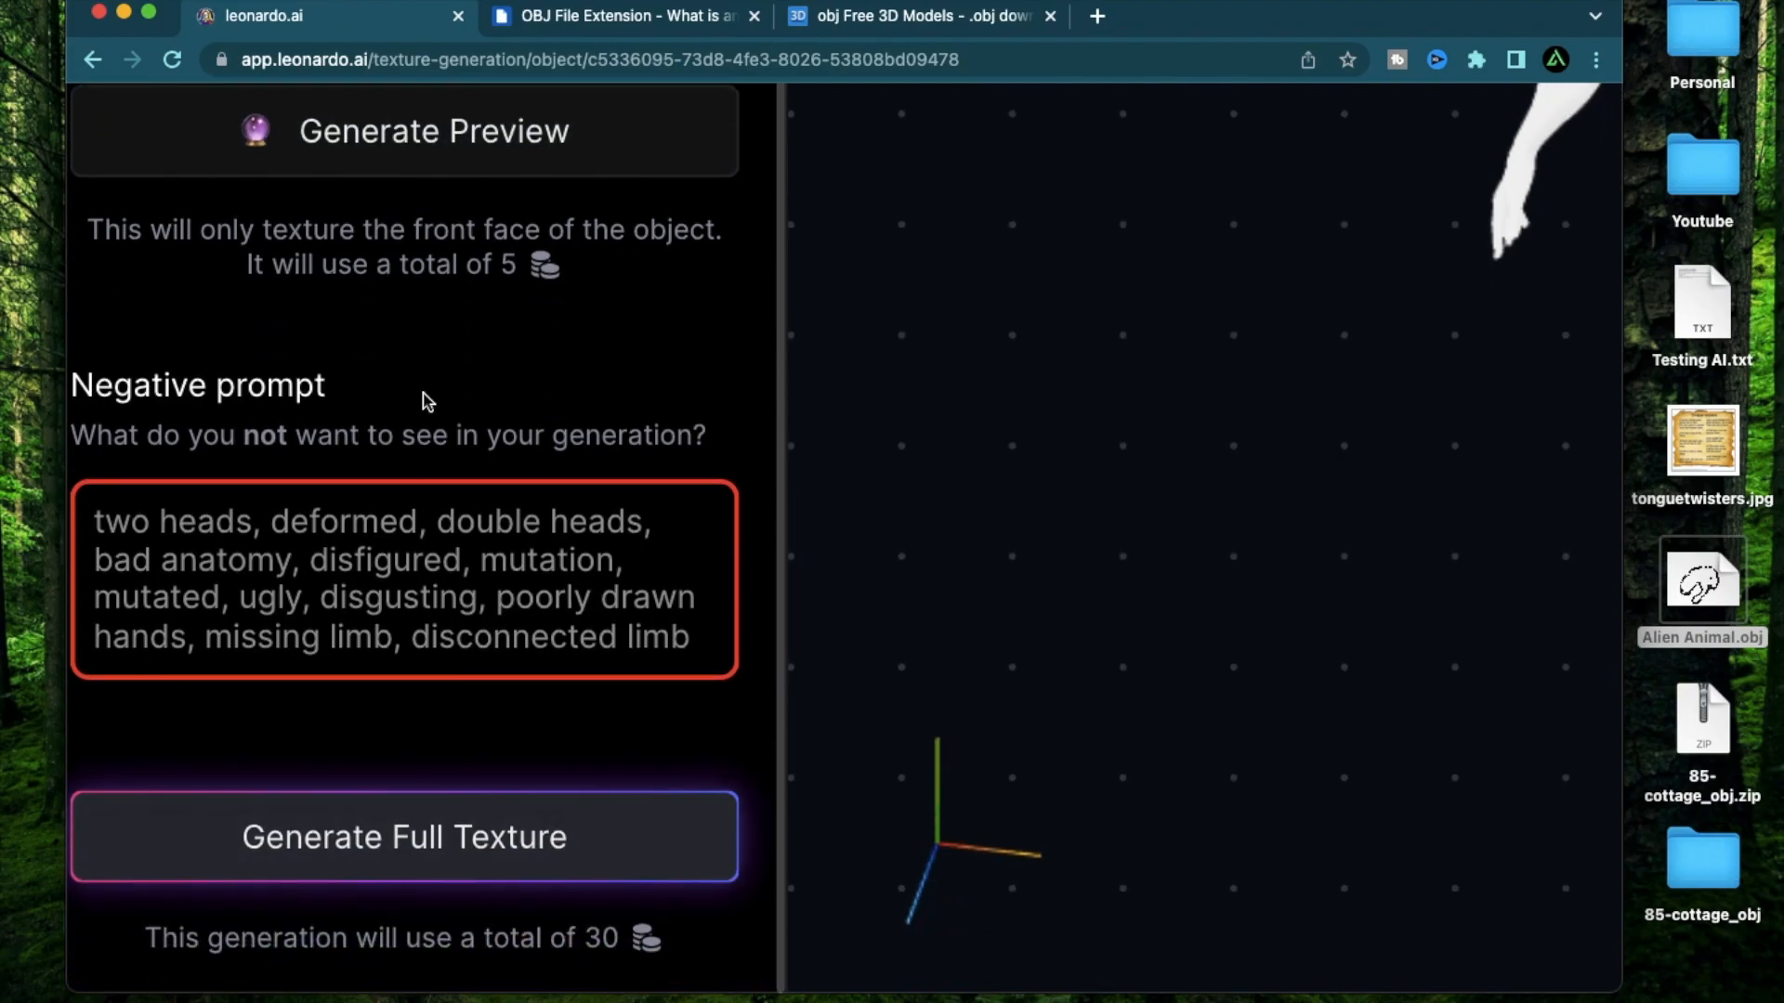
ctrl+scroll(422, 392, down, 5)
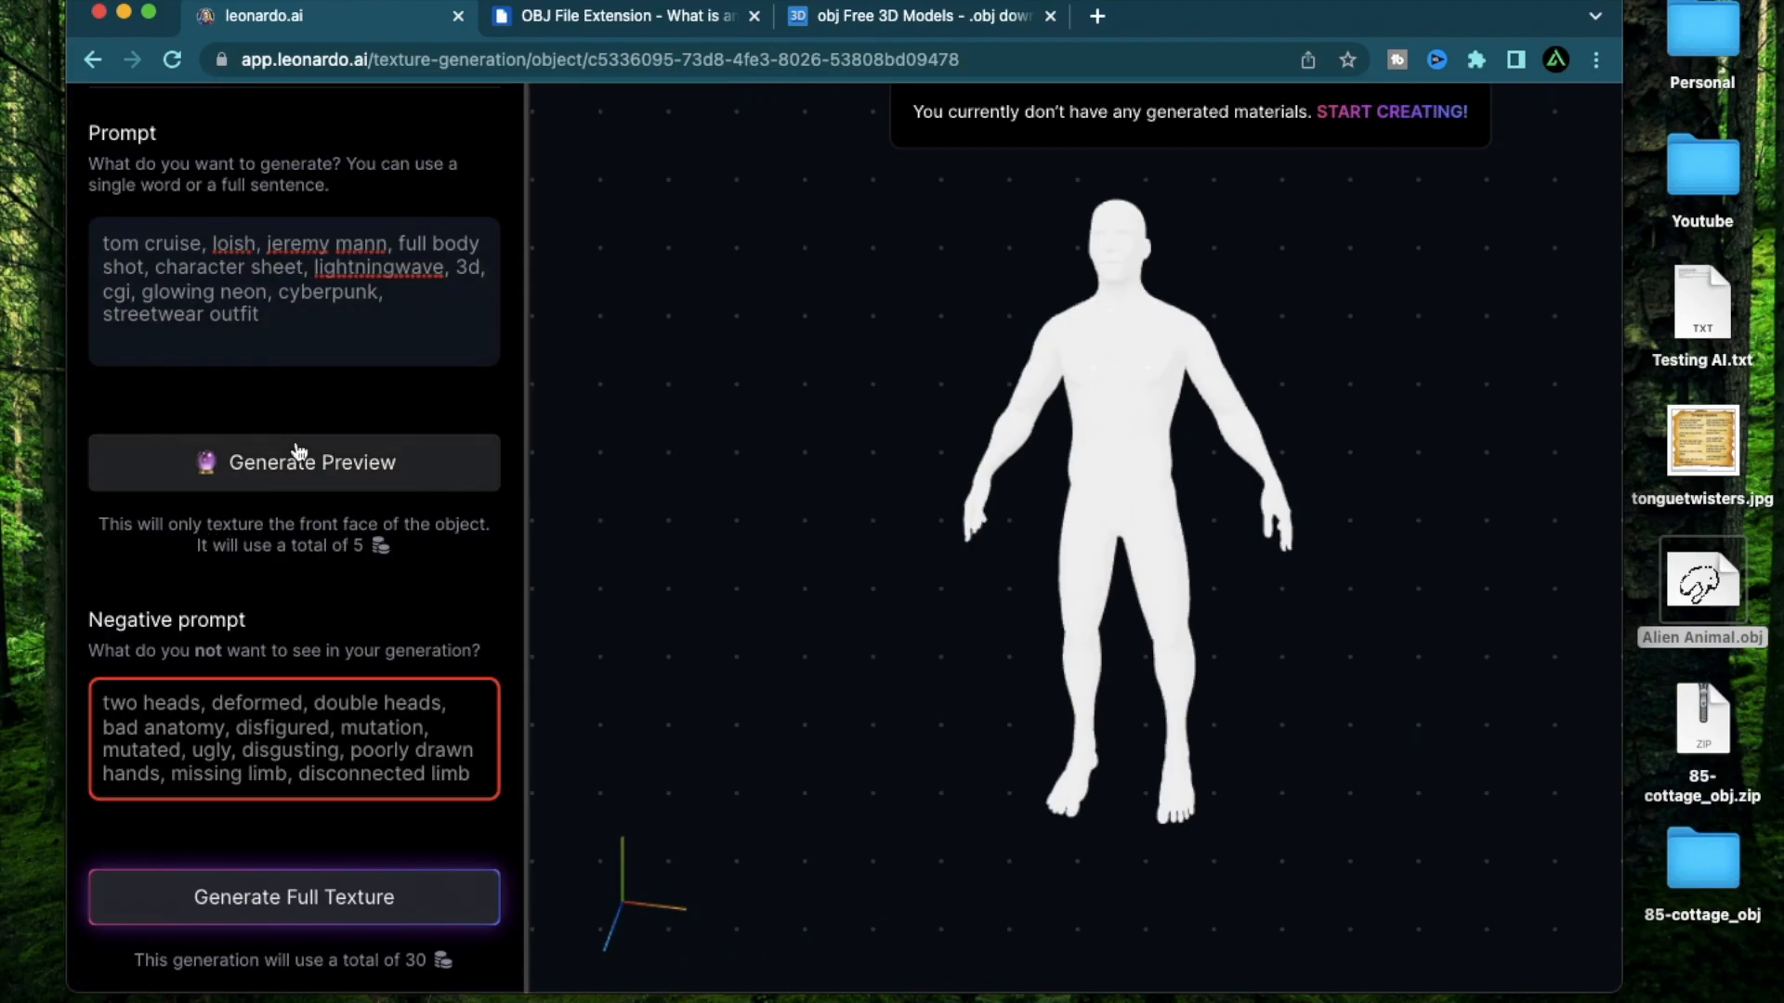
drag(1080, 450, 1133, 449)
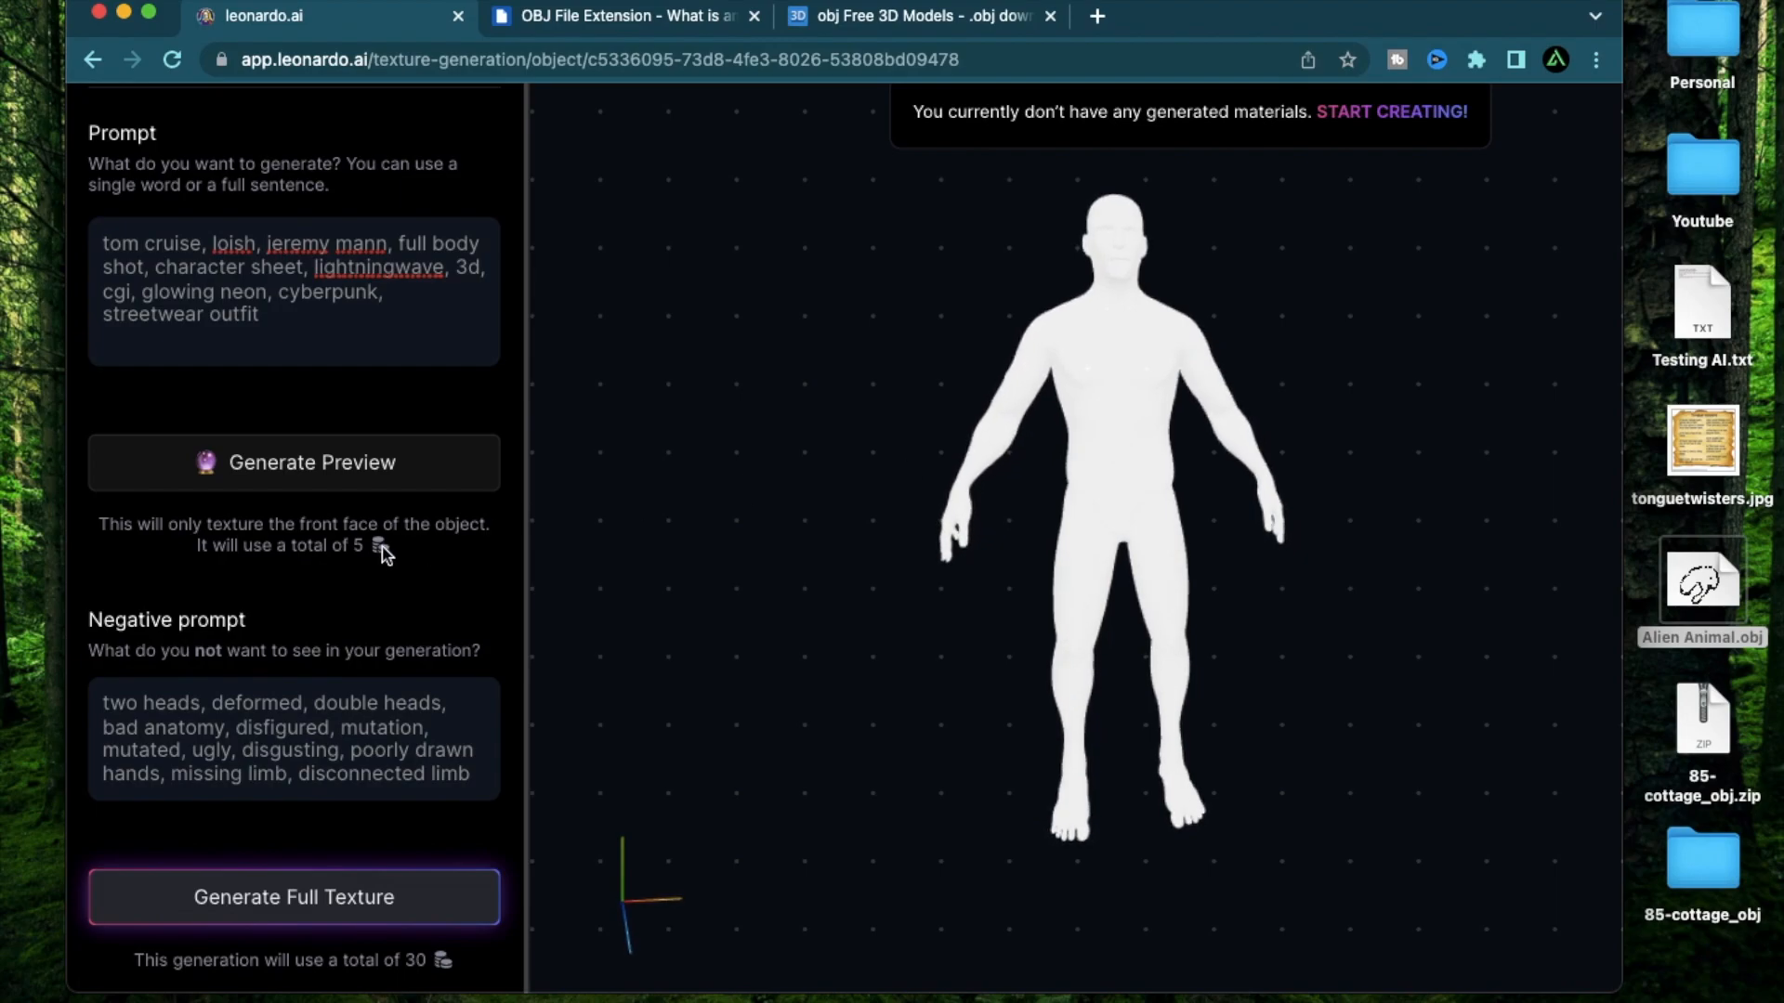
click(306, 479)
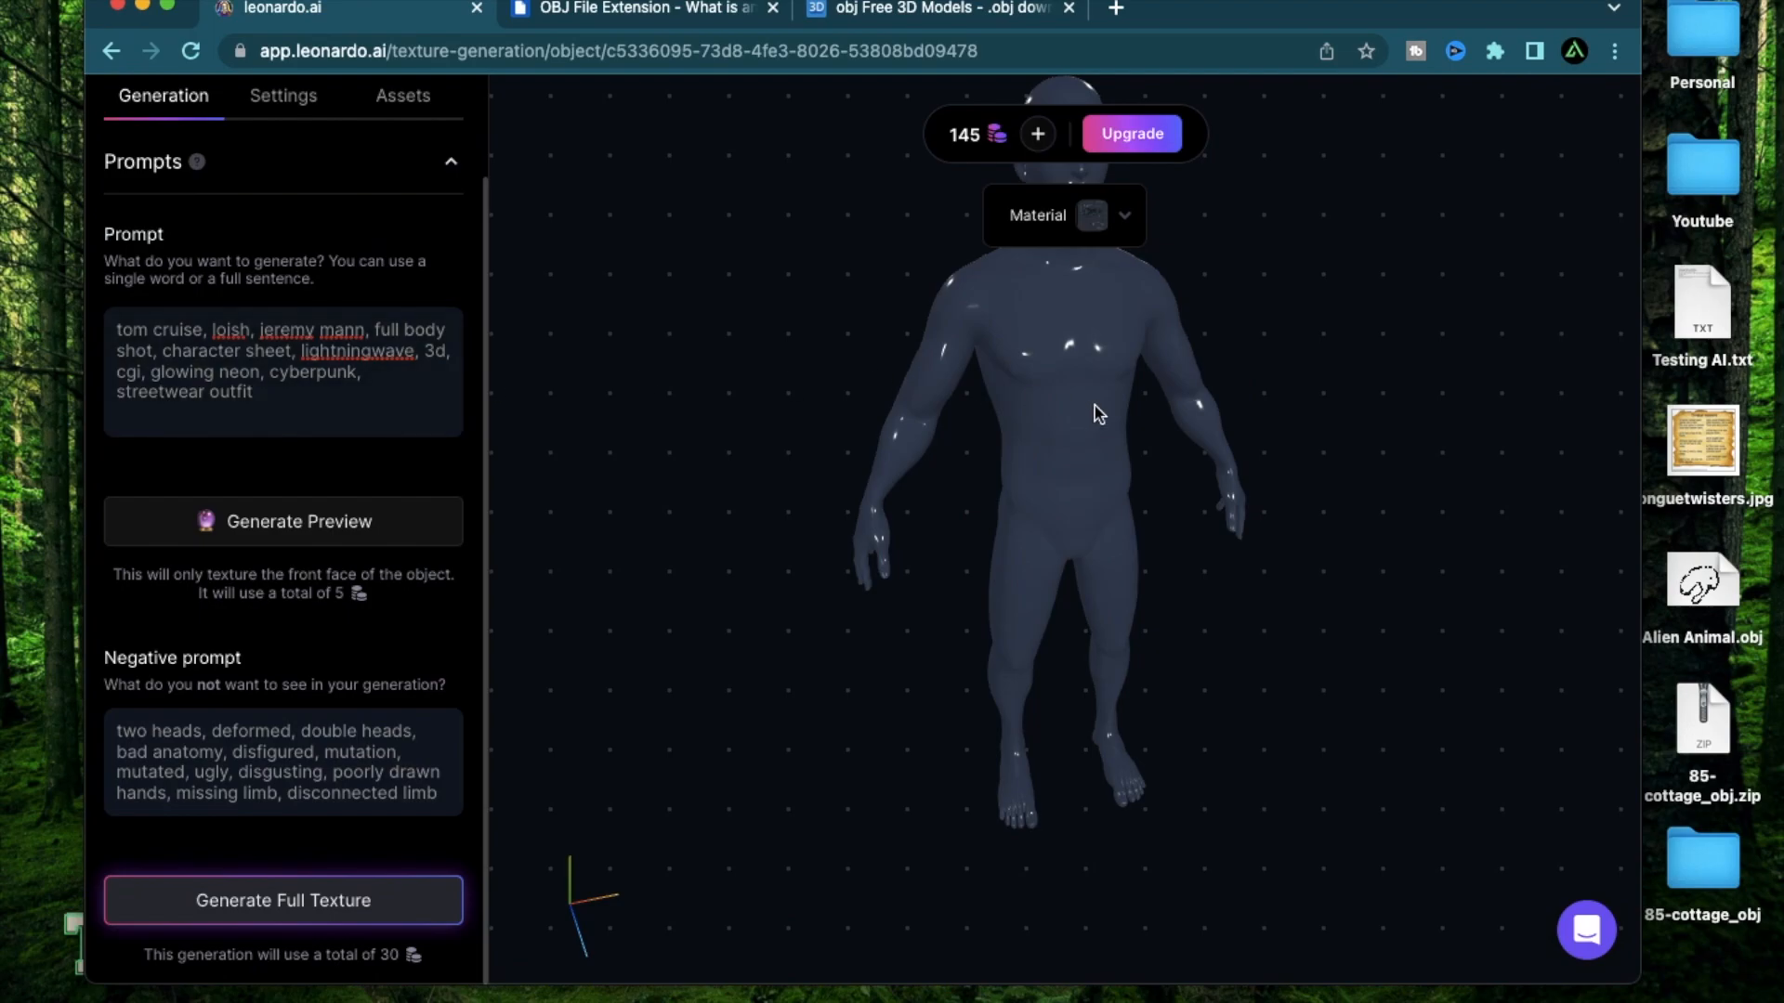
Inspect the generated preview texture in the material list and on the male model's front and back, and compare it with the prompt.
drag(1098, 413, 967, 414)
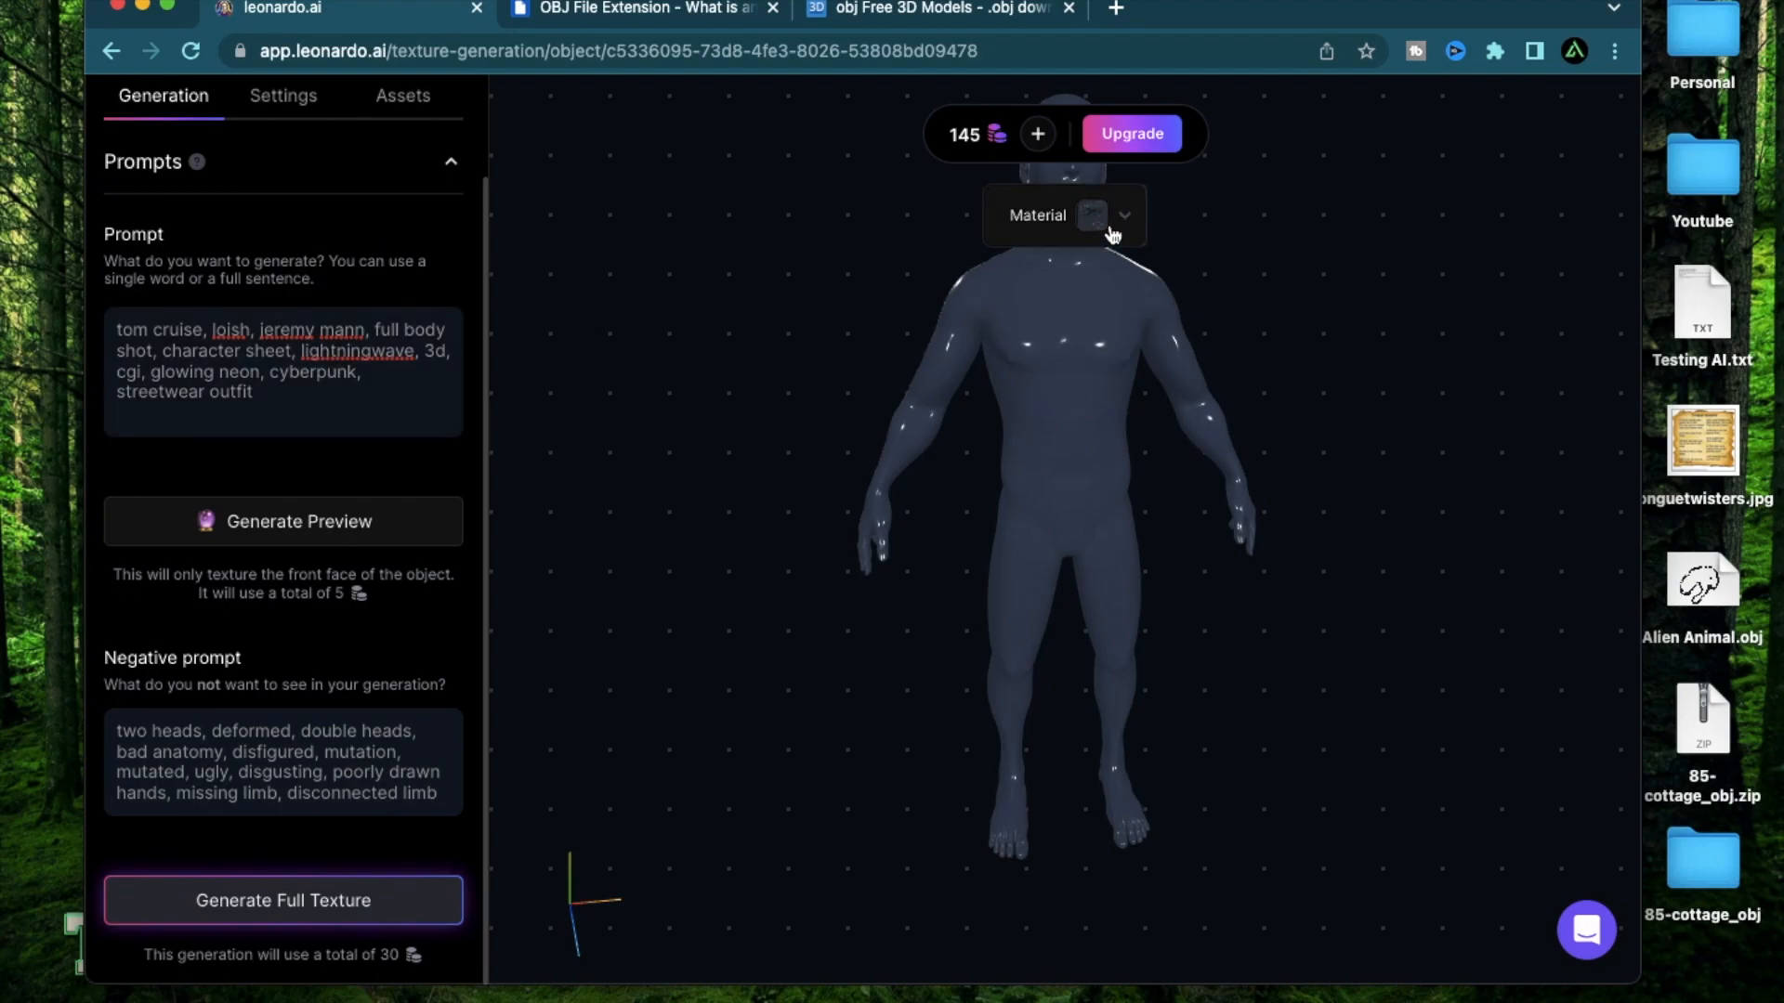
ctrl+scroll(1112, 232, up, 3)
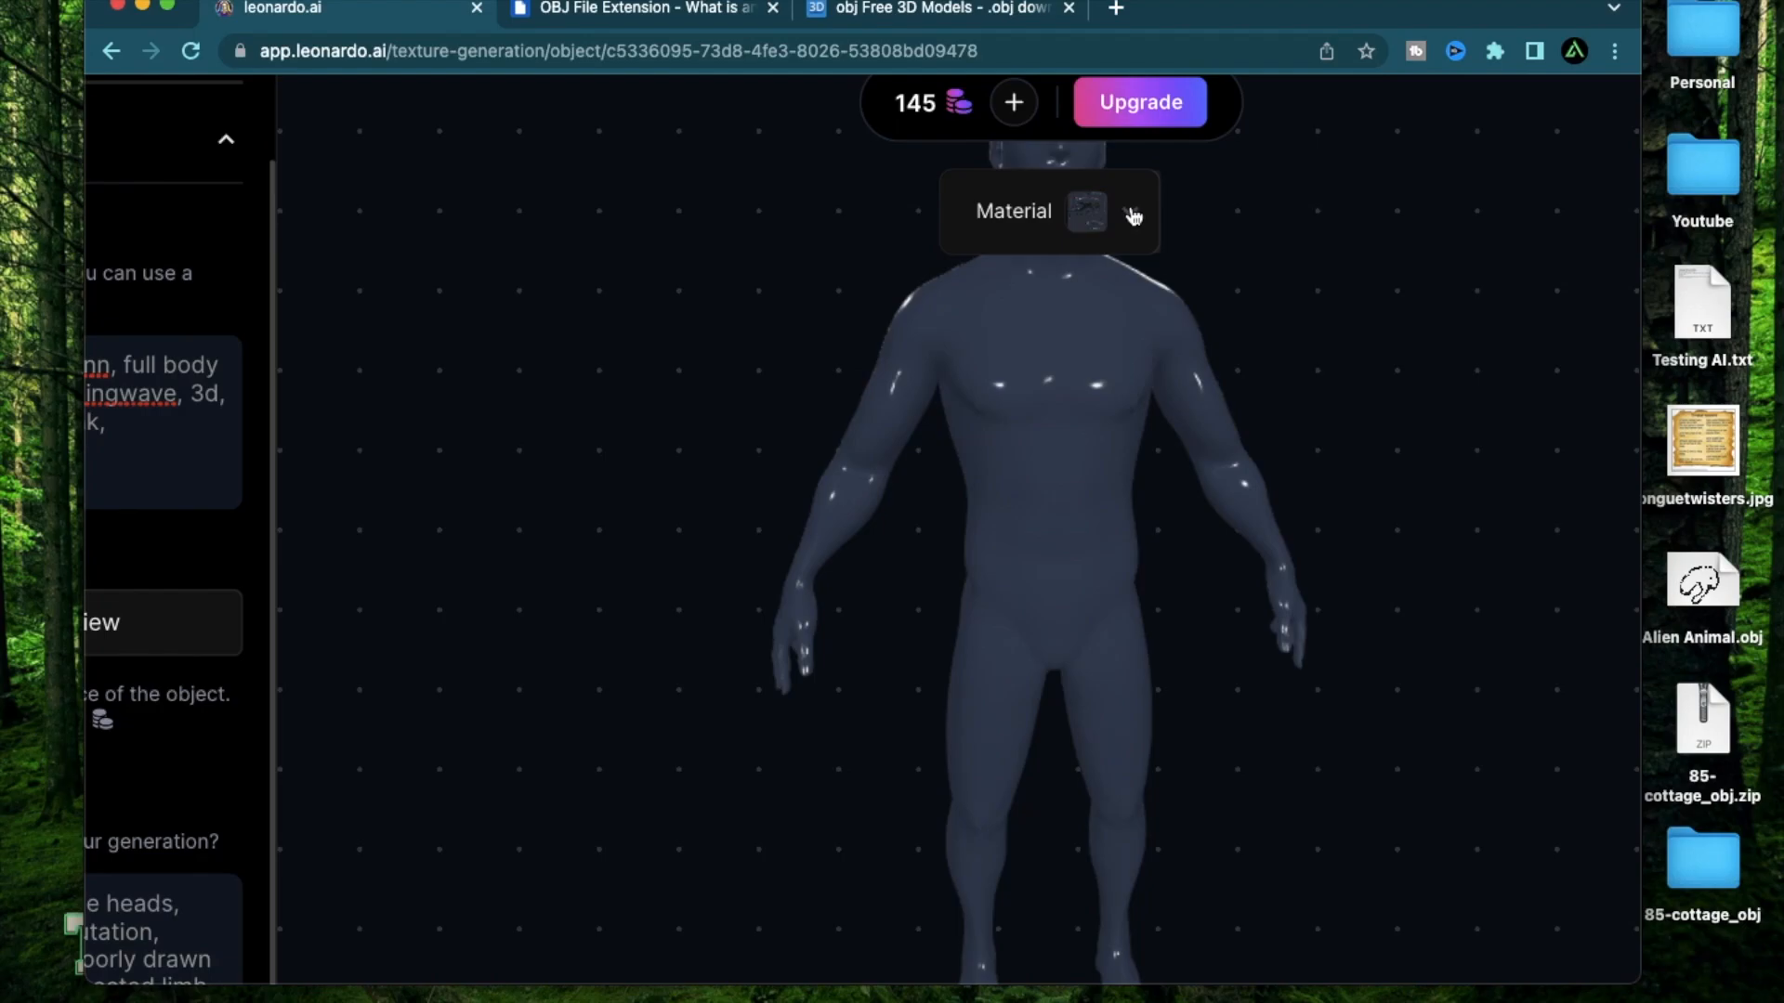
click(1134, 213)
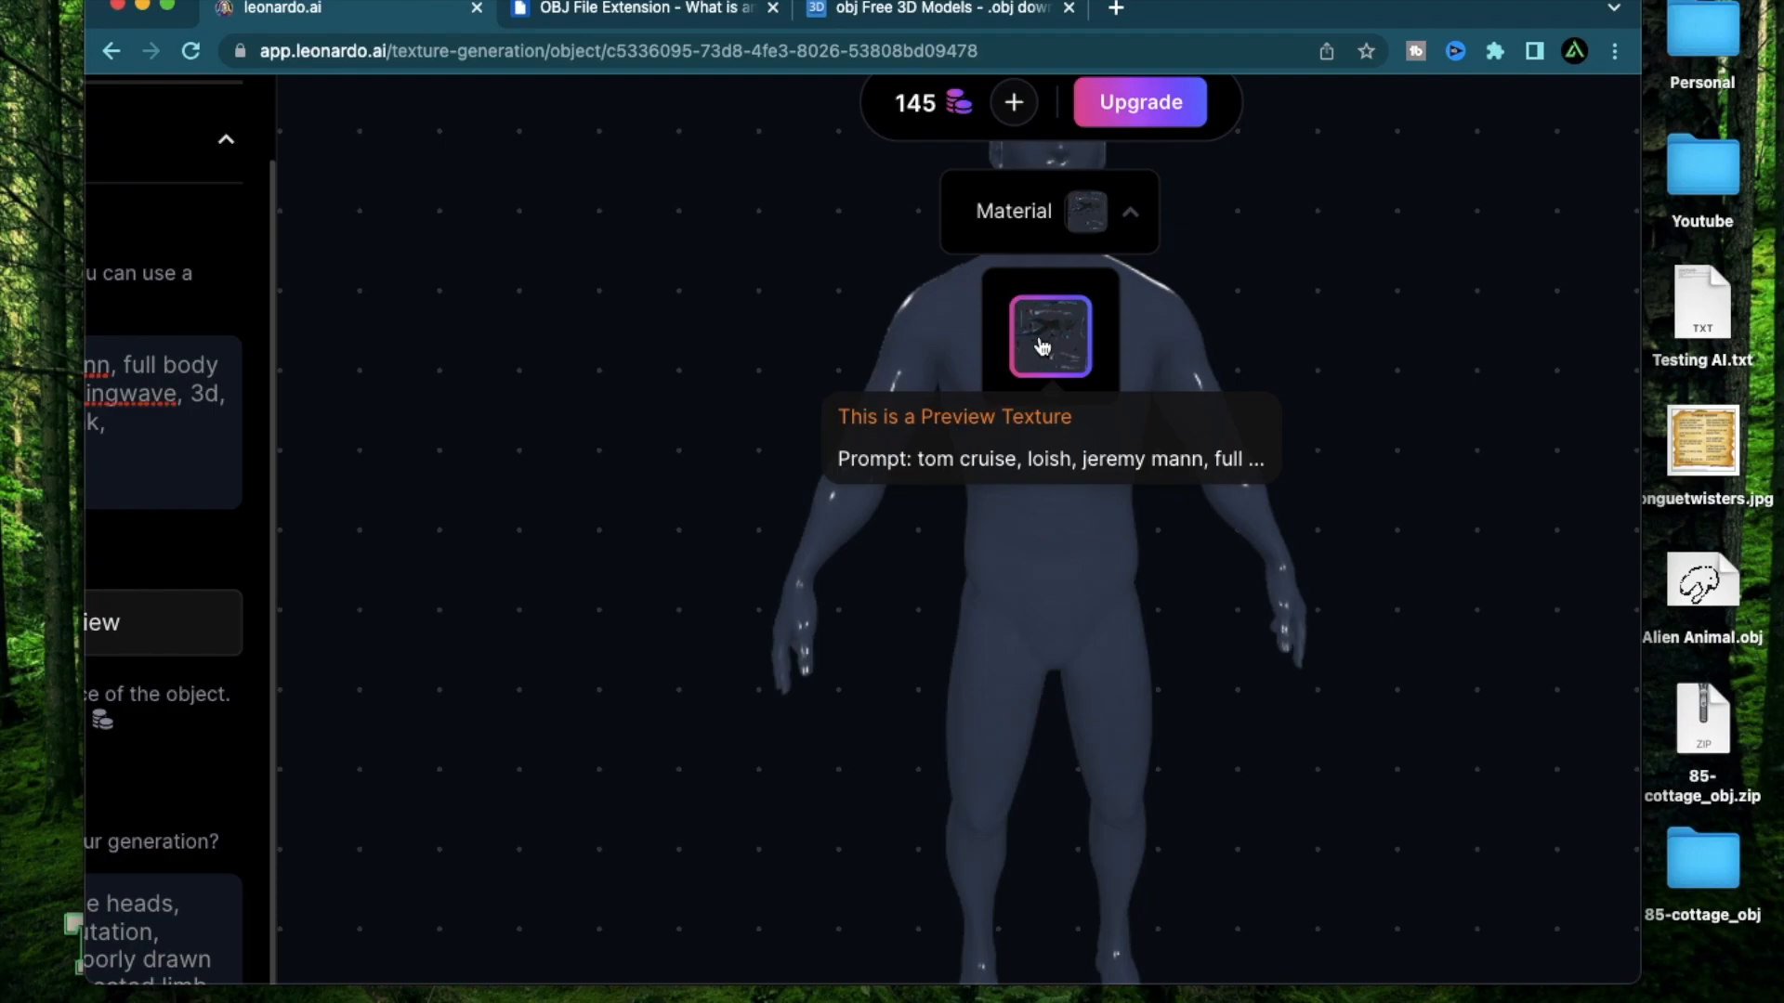
drag(920, 516, 1075, 462)
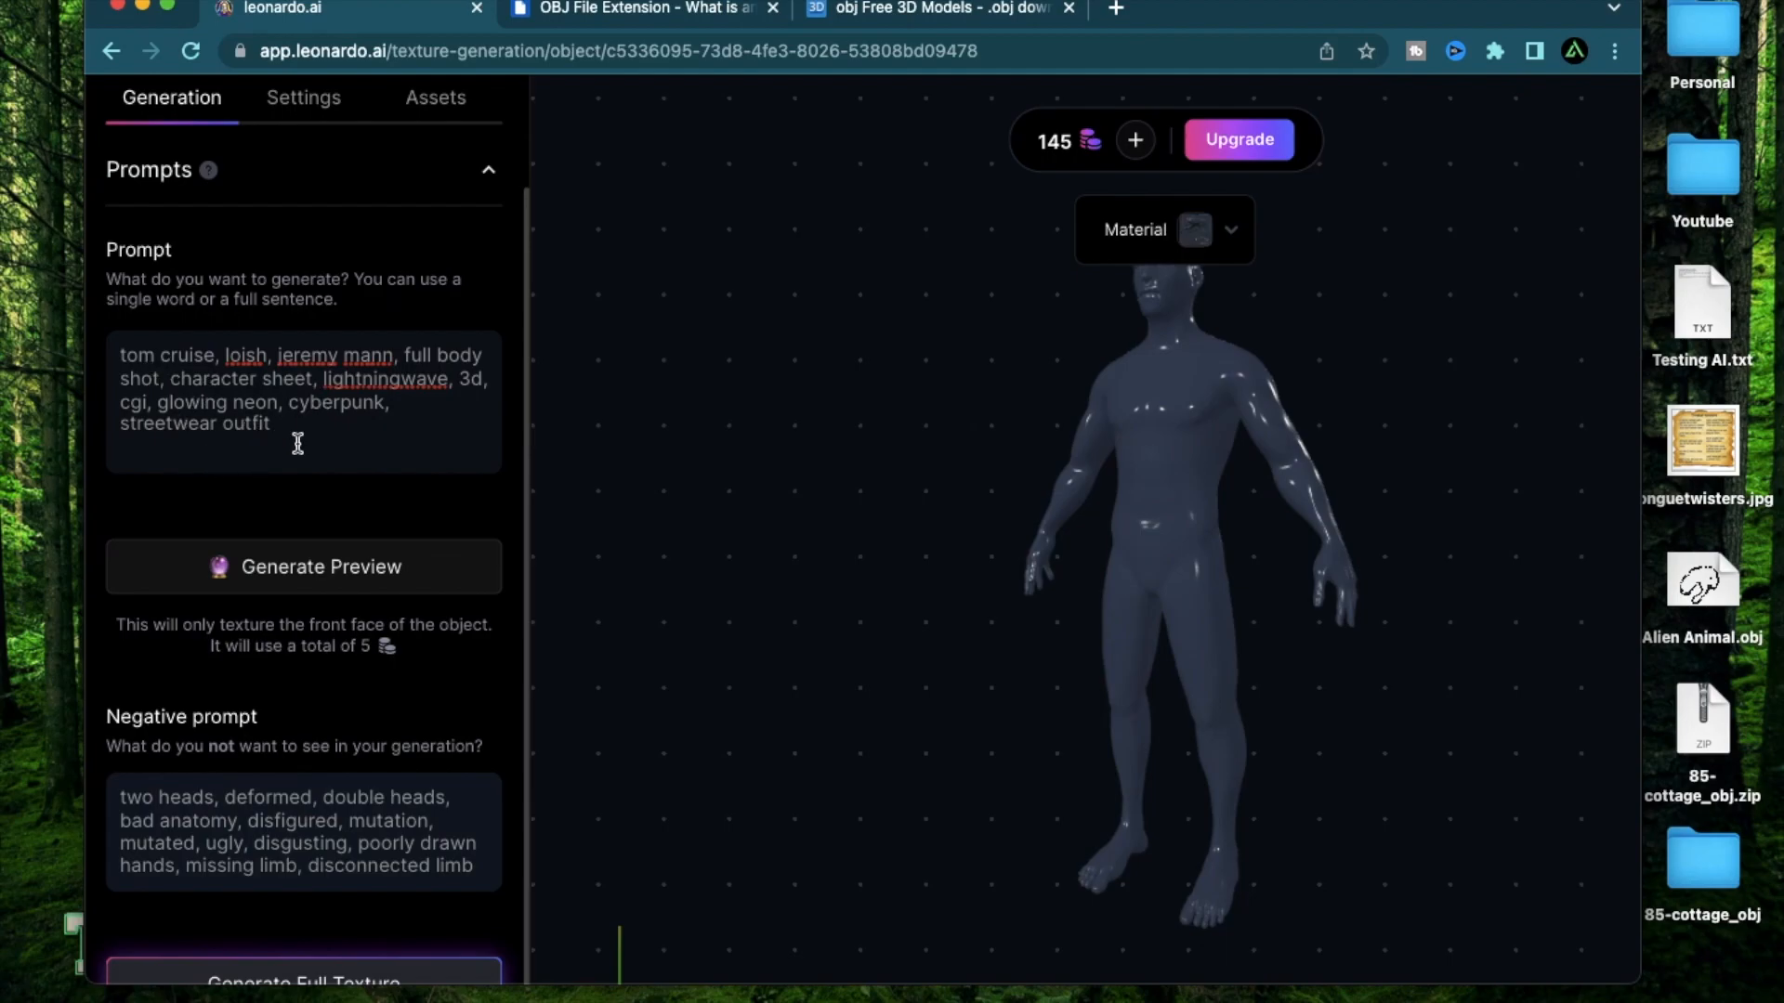
drag(1111, 542, 558, 517)
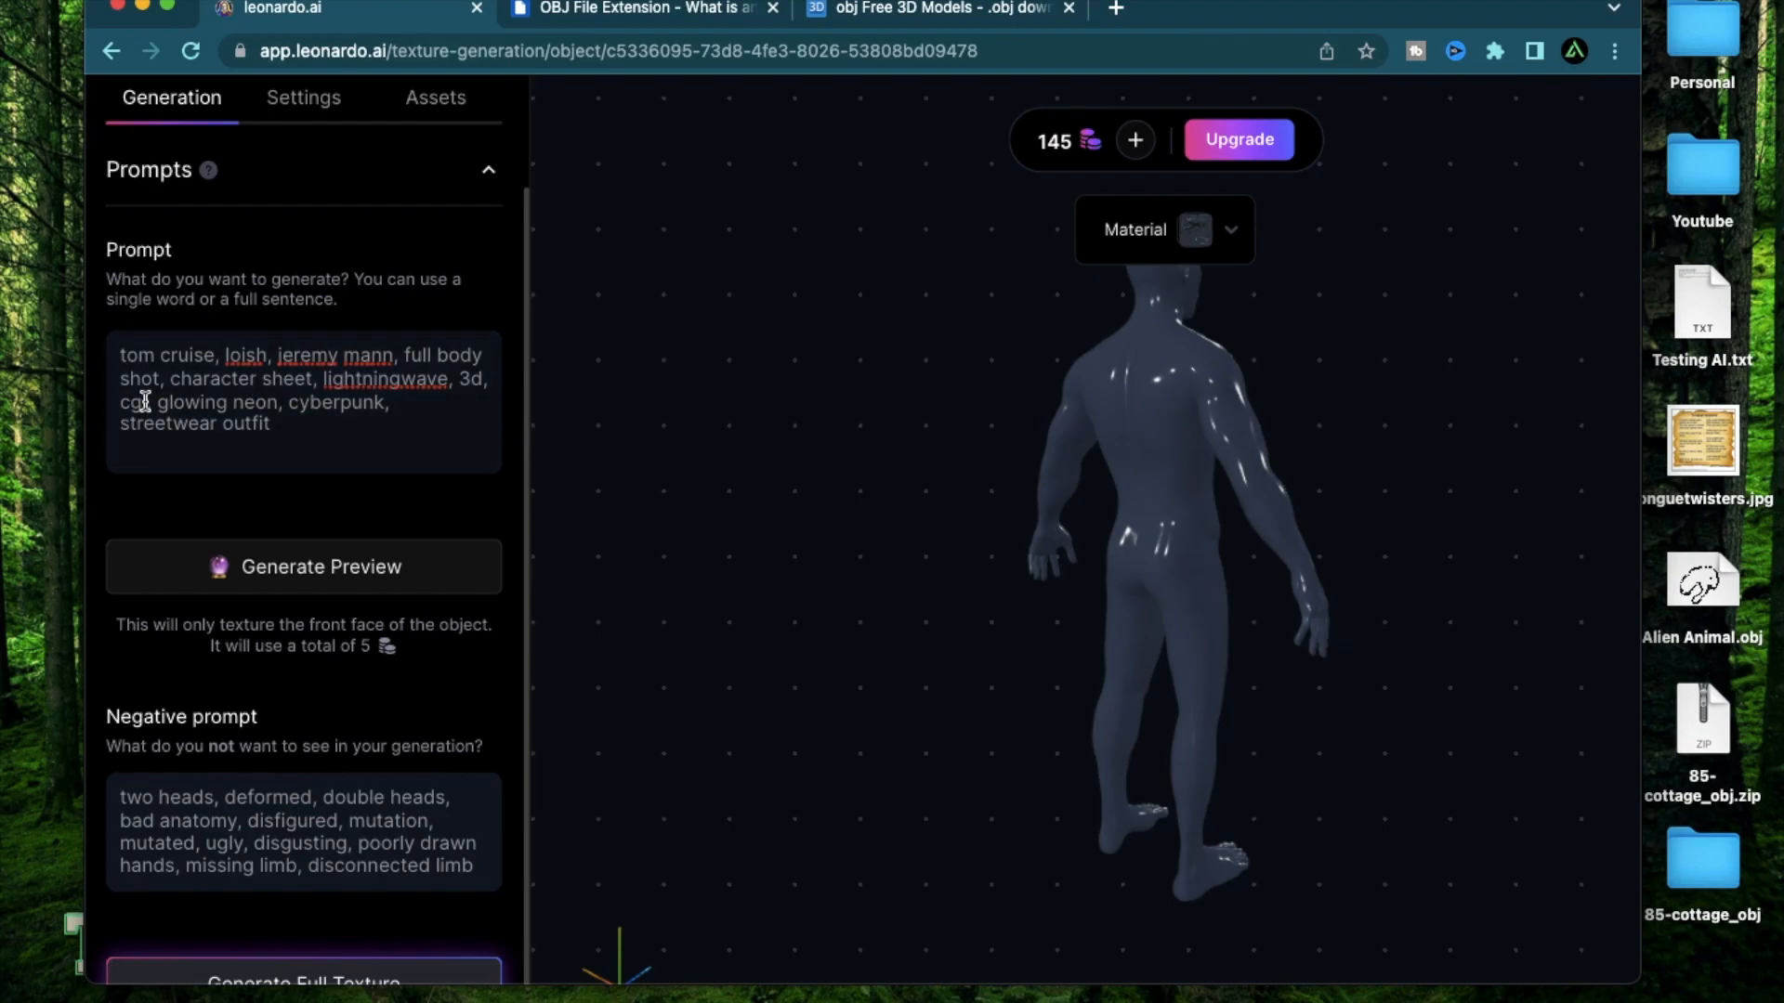
ctrl+scroll(146, 401, up, 5)
ctrl+scroll(146, 401, down, 6)
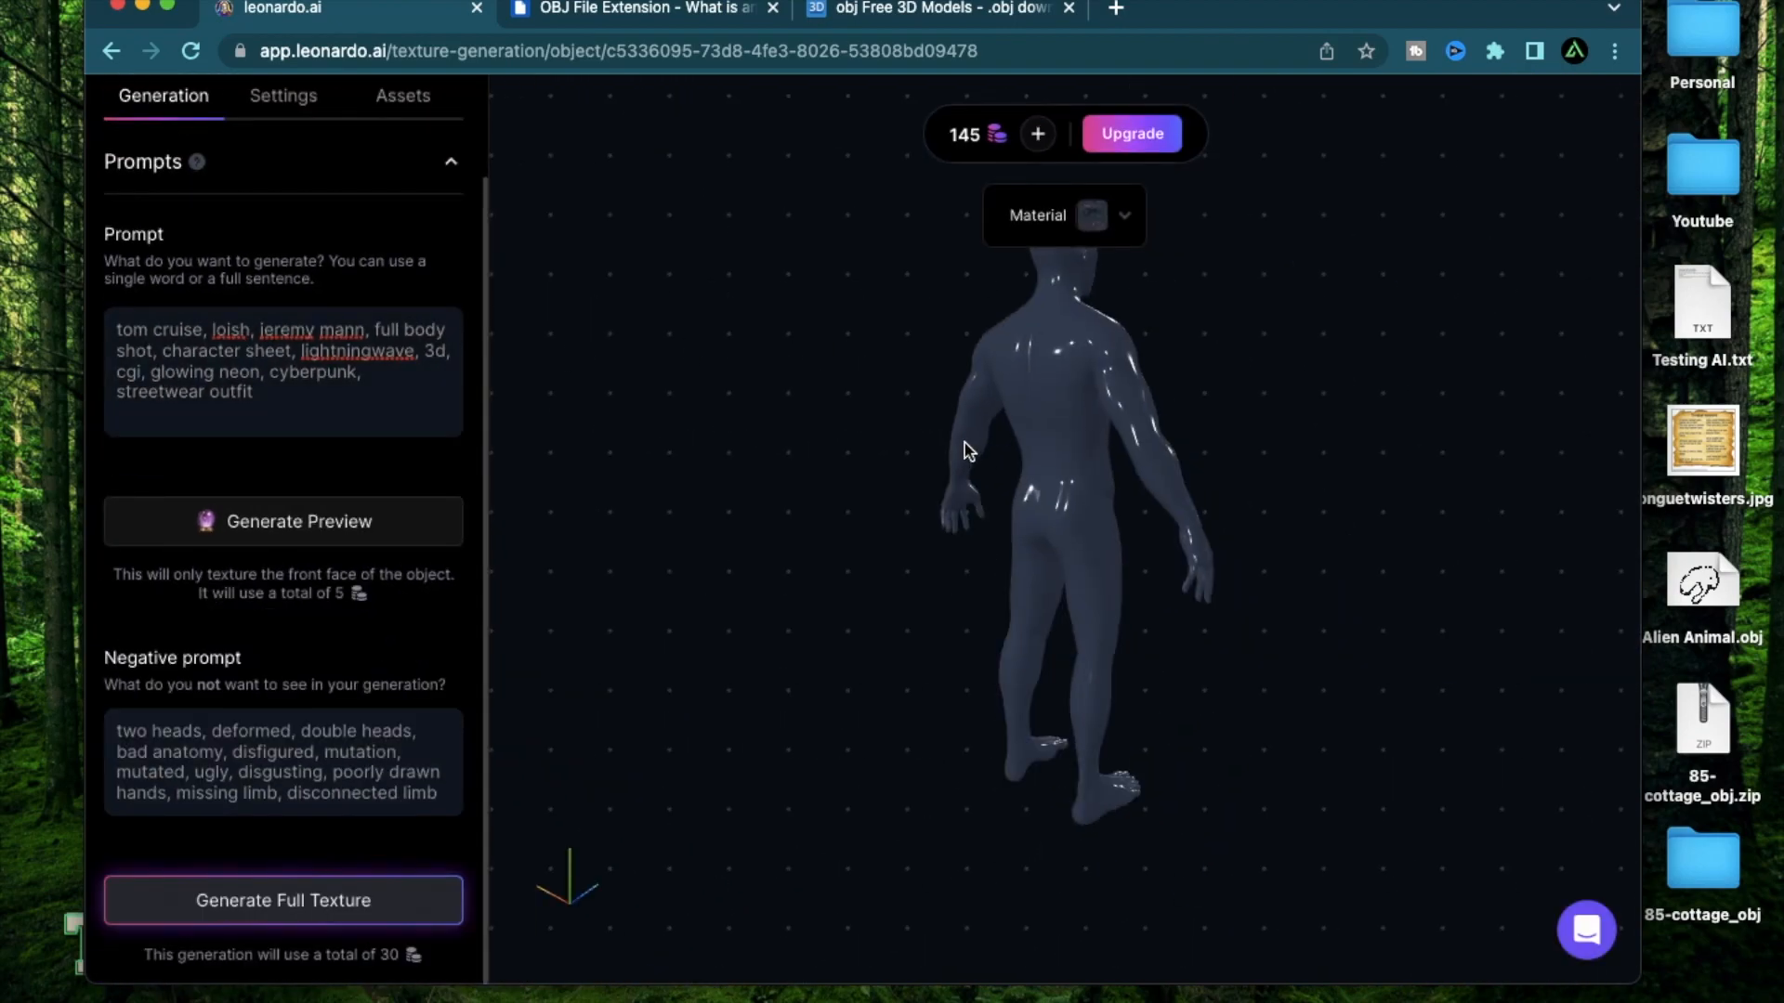
Replace the prompt with "orange metallic muscular body" and generate a new preview texture.
drag(972, 457, 1425, 388)
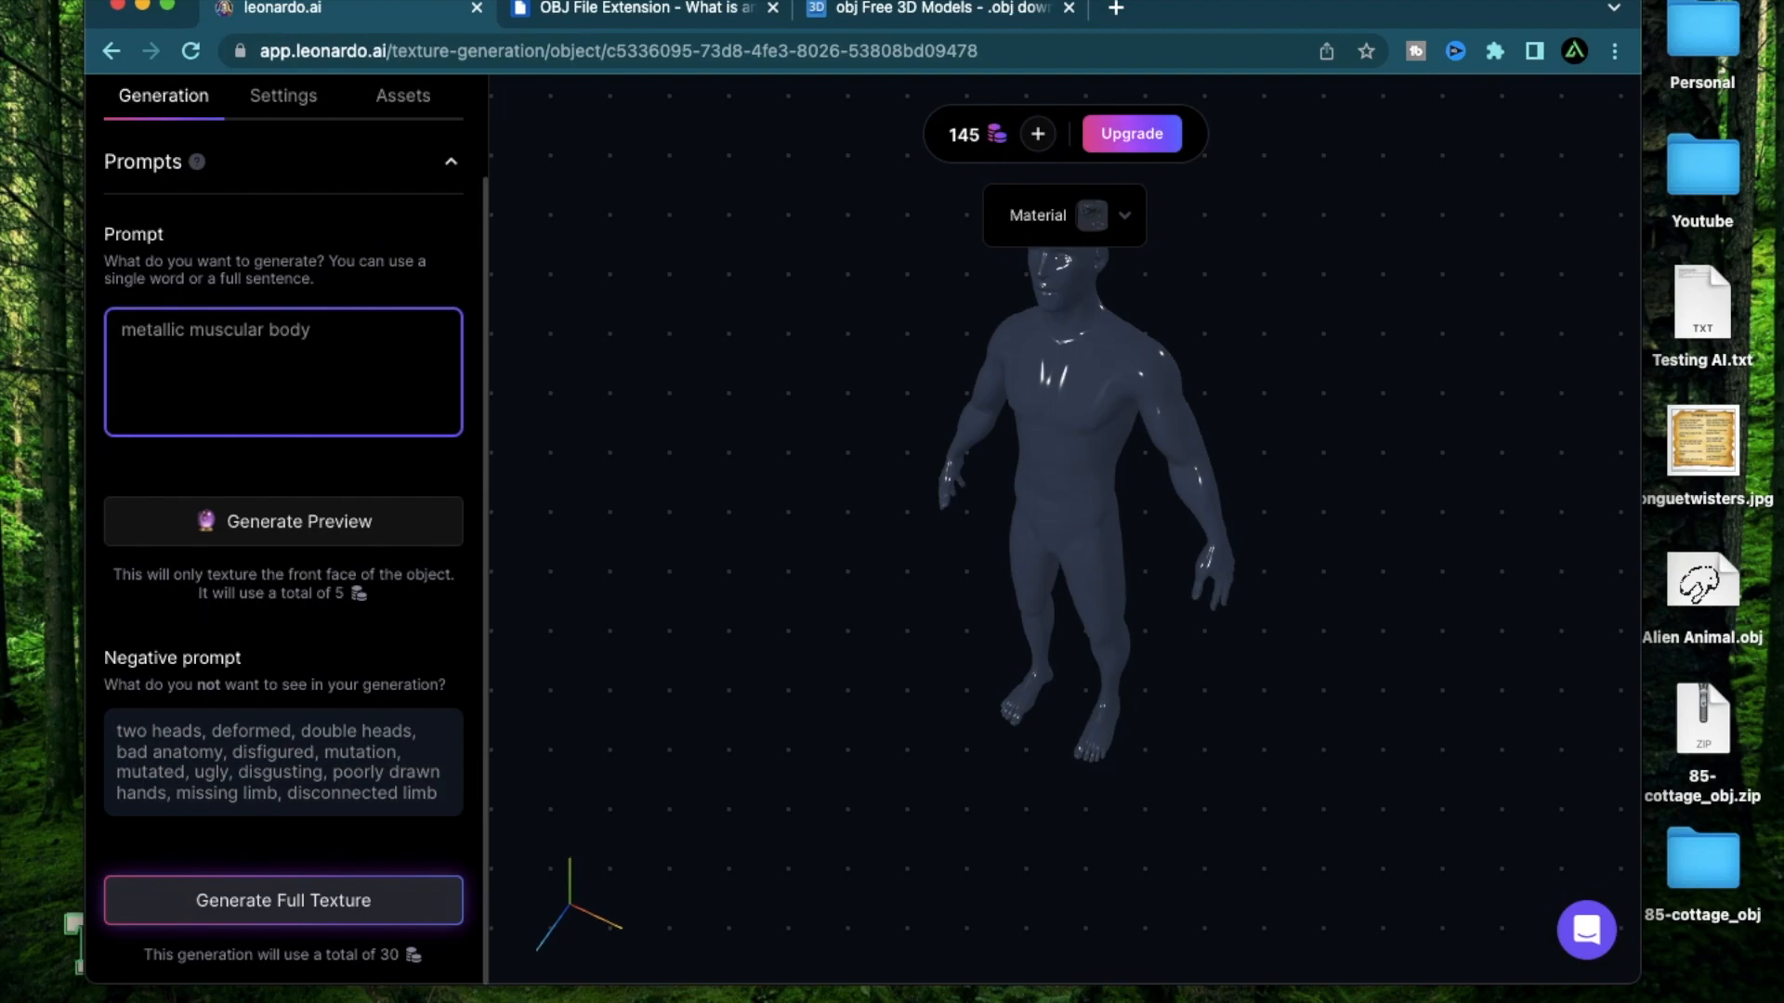
text(orange)
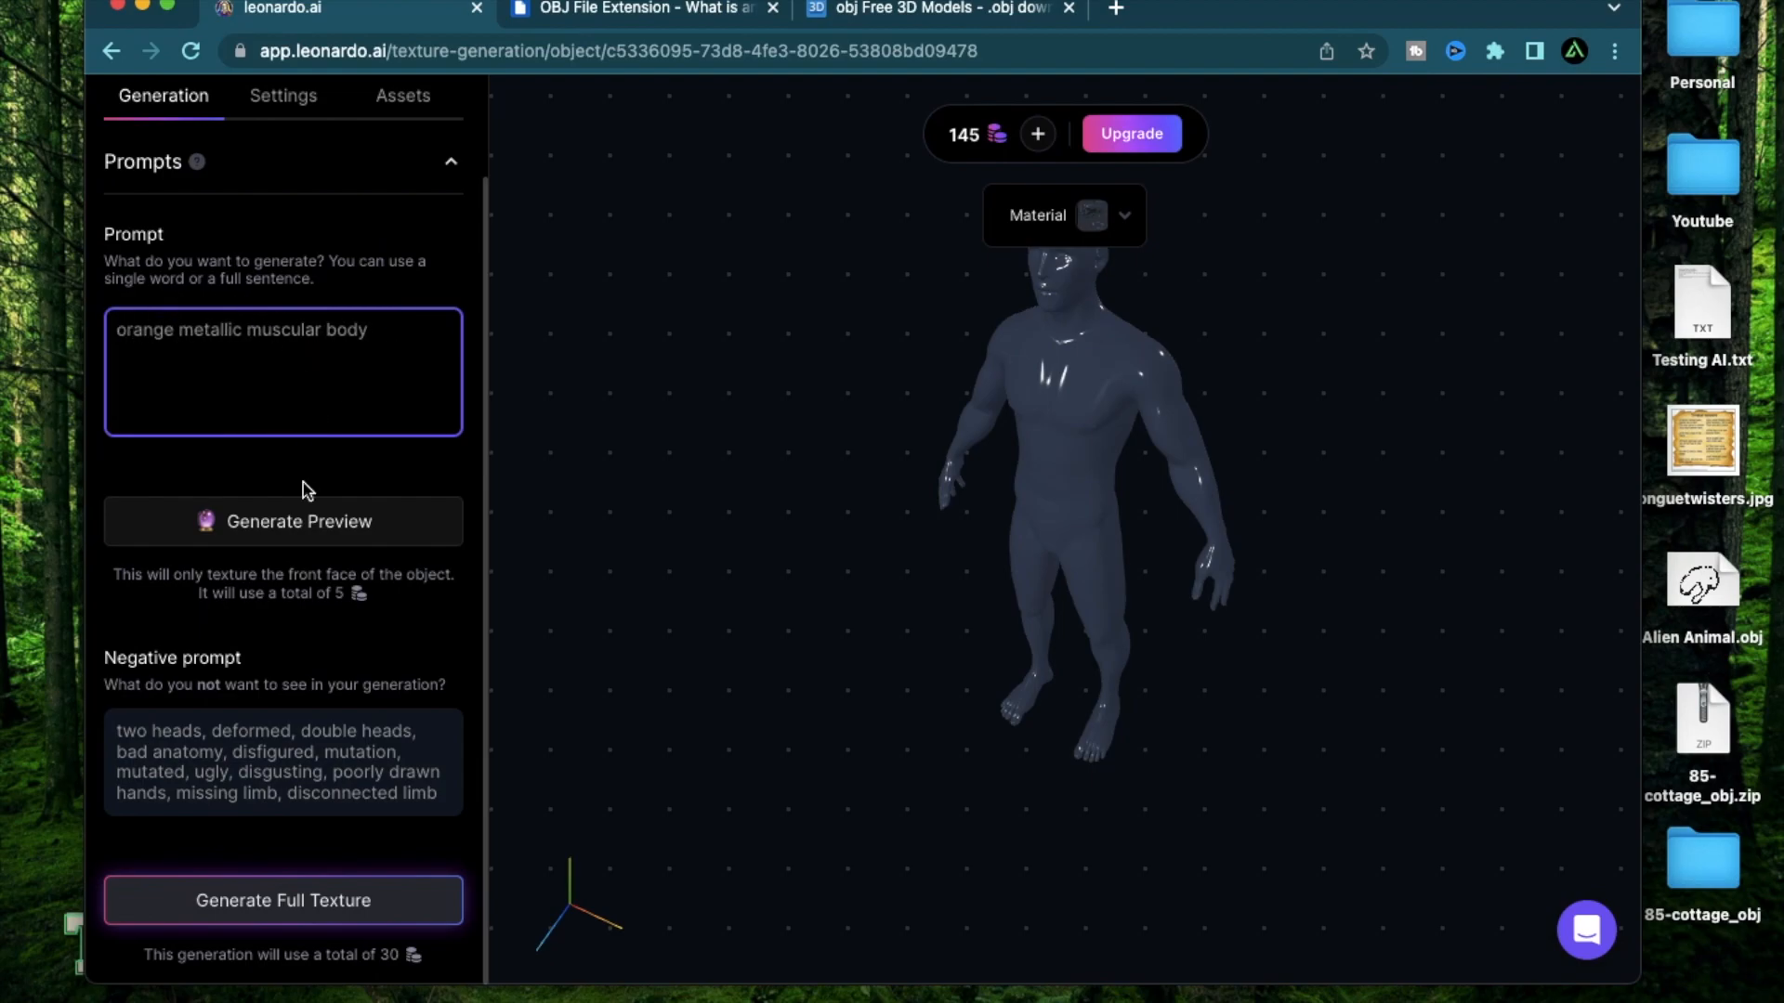
click(289, 542)
Turn the model to face front and check the new "orange metallic muscular body" preview texture in the material list.
drag(1054, 442, 1110, 509)
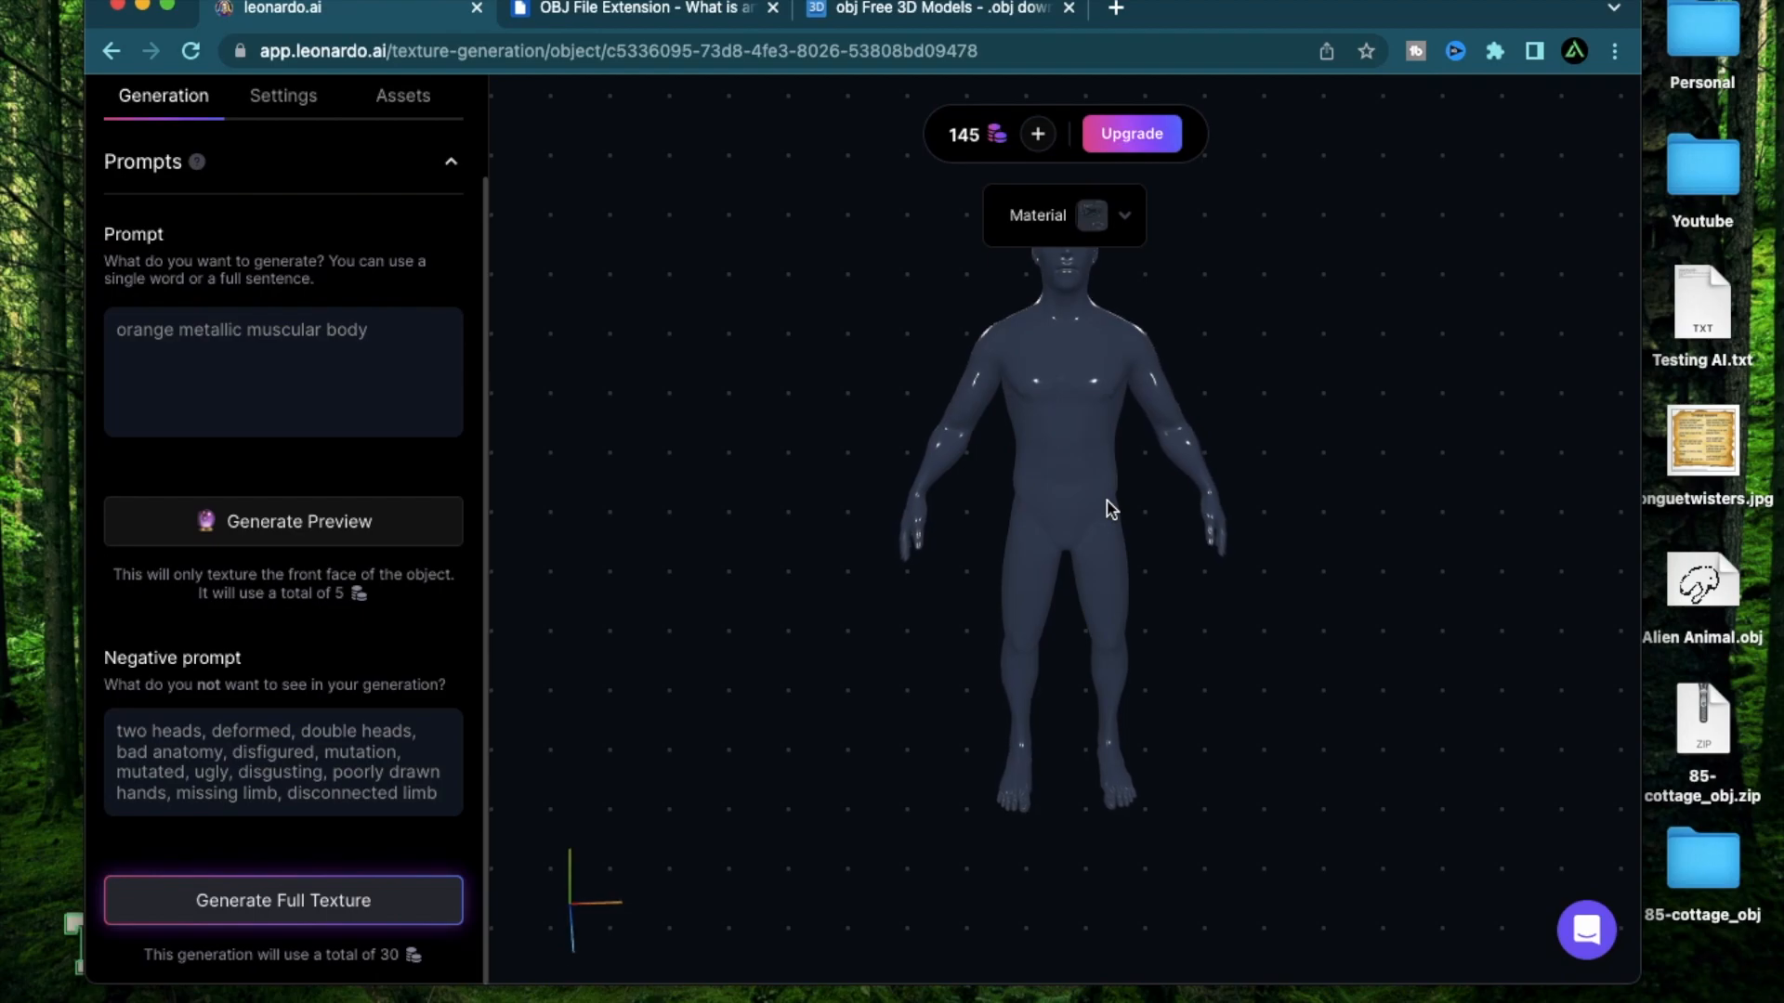
click(1128, 222)
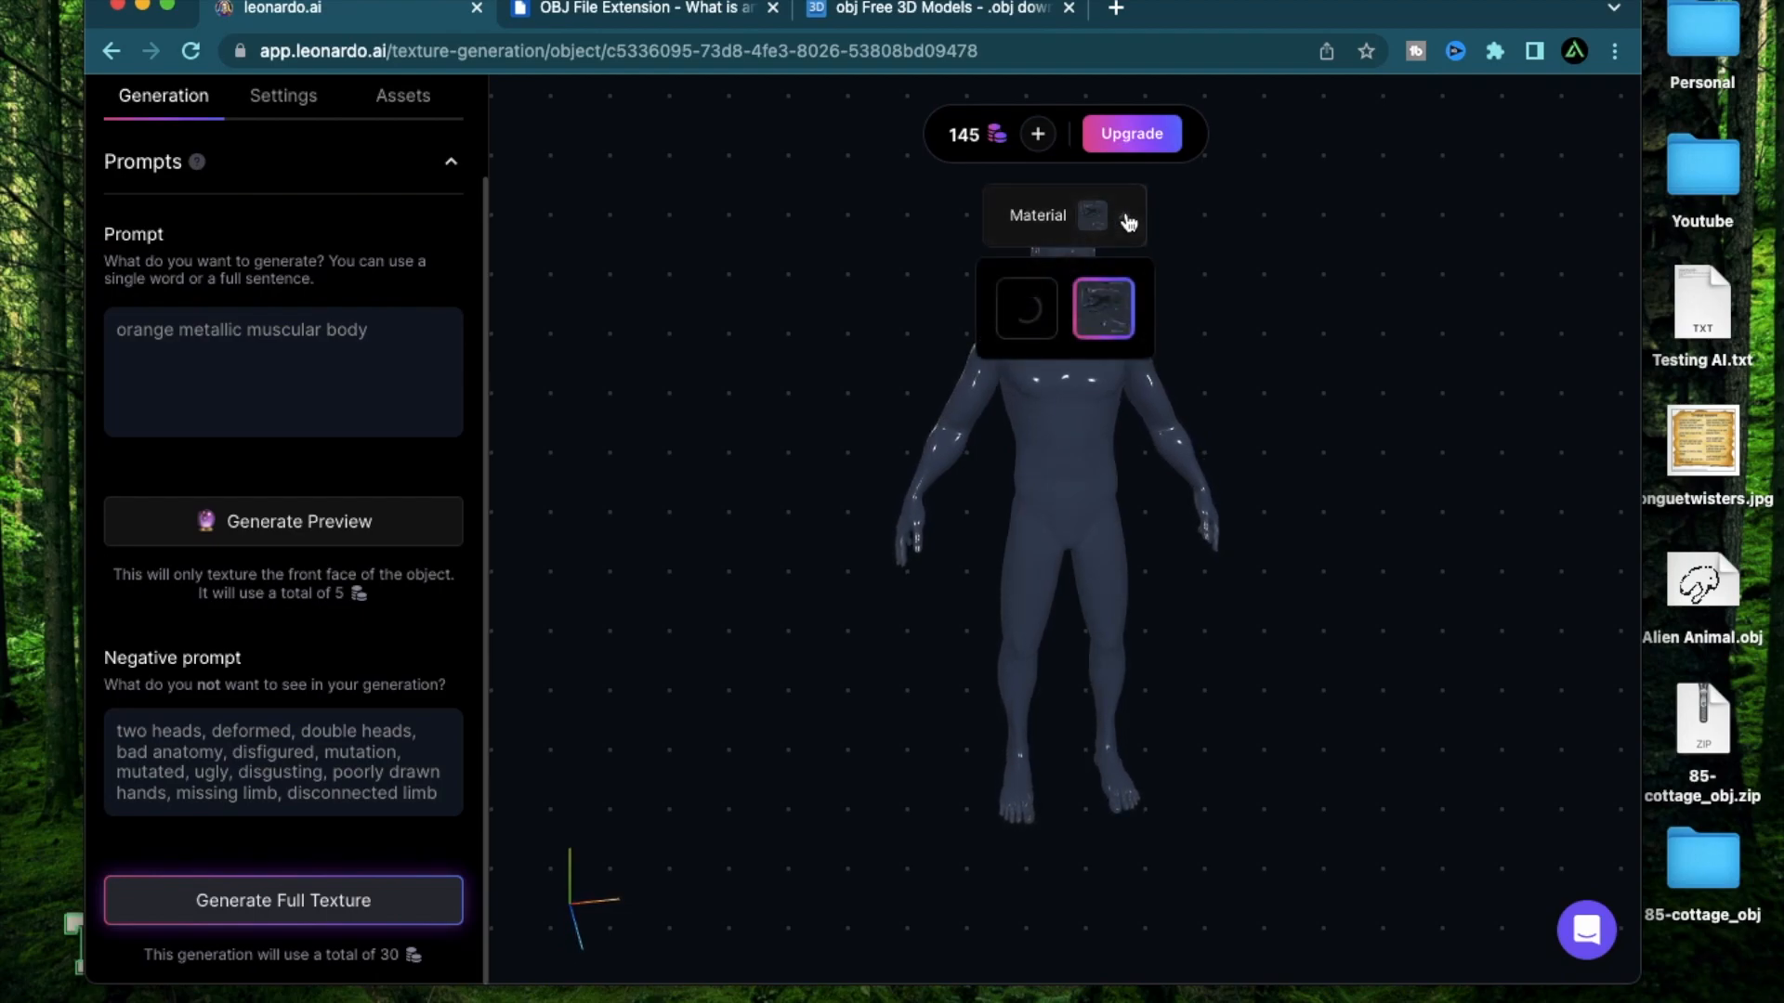
mouse_move(1023, 291)
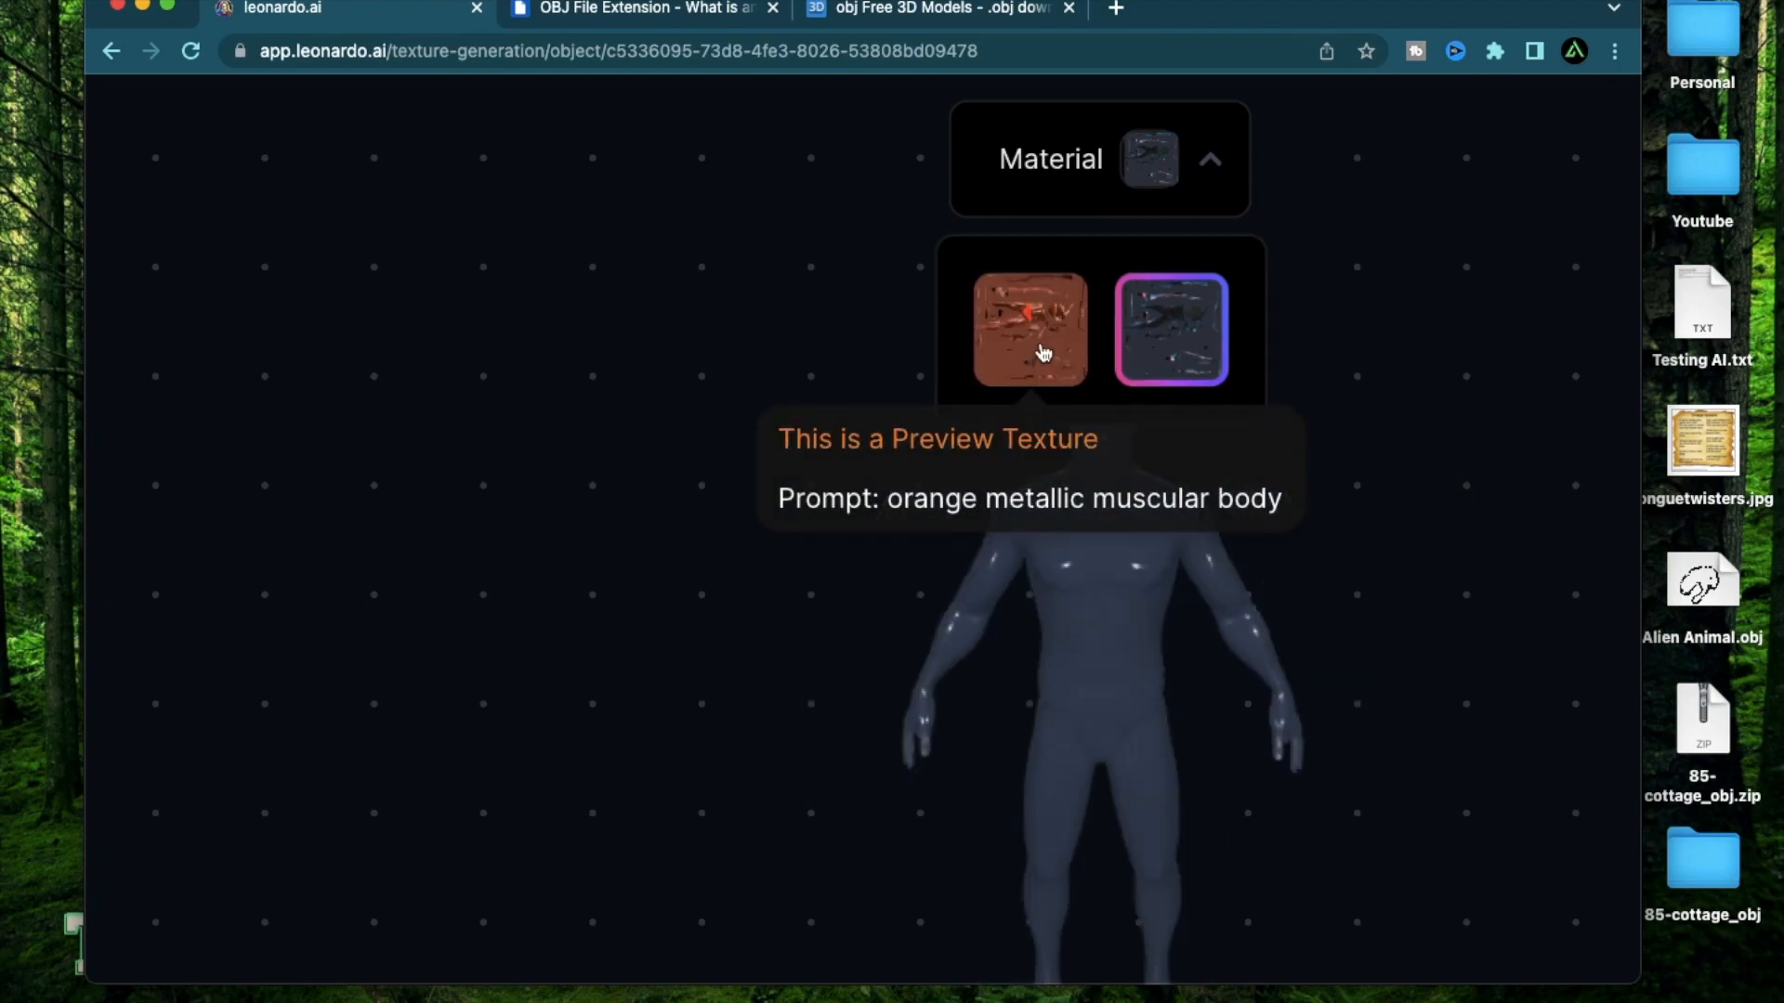
Apply the "orange metallic muscular body" preview texture to the male model and inspect it from the side and back.
click(1042, 351)
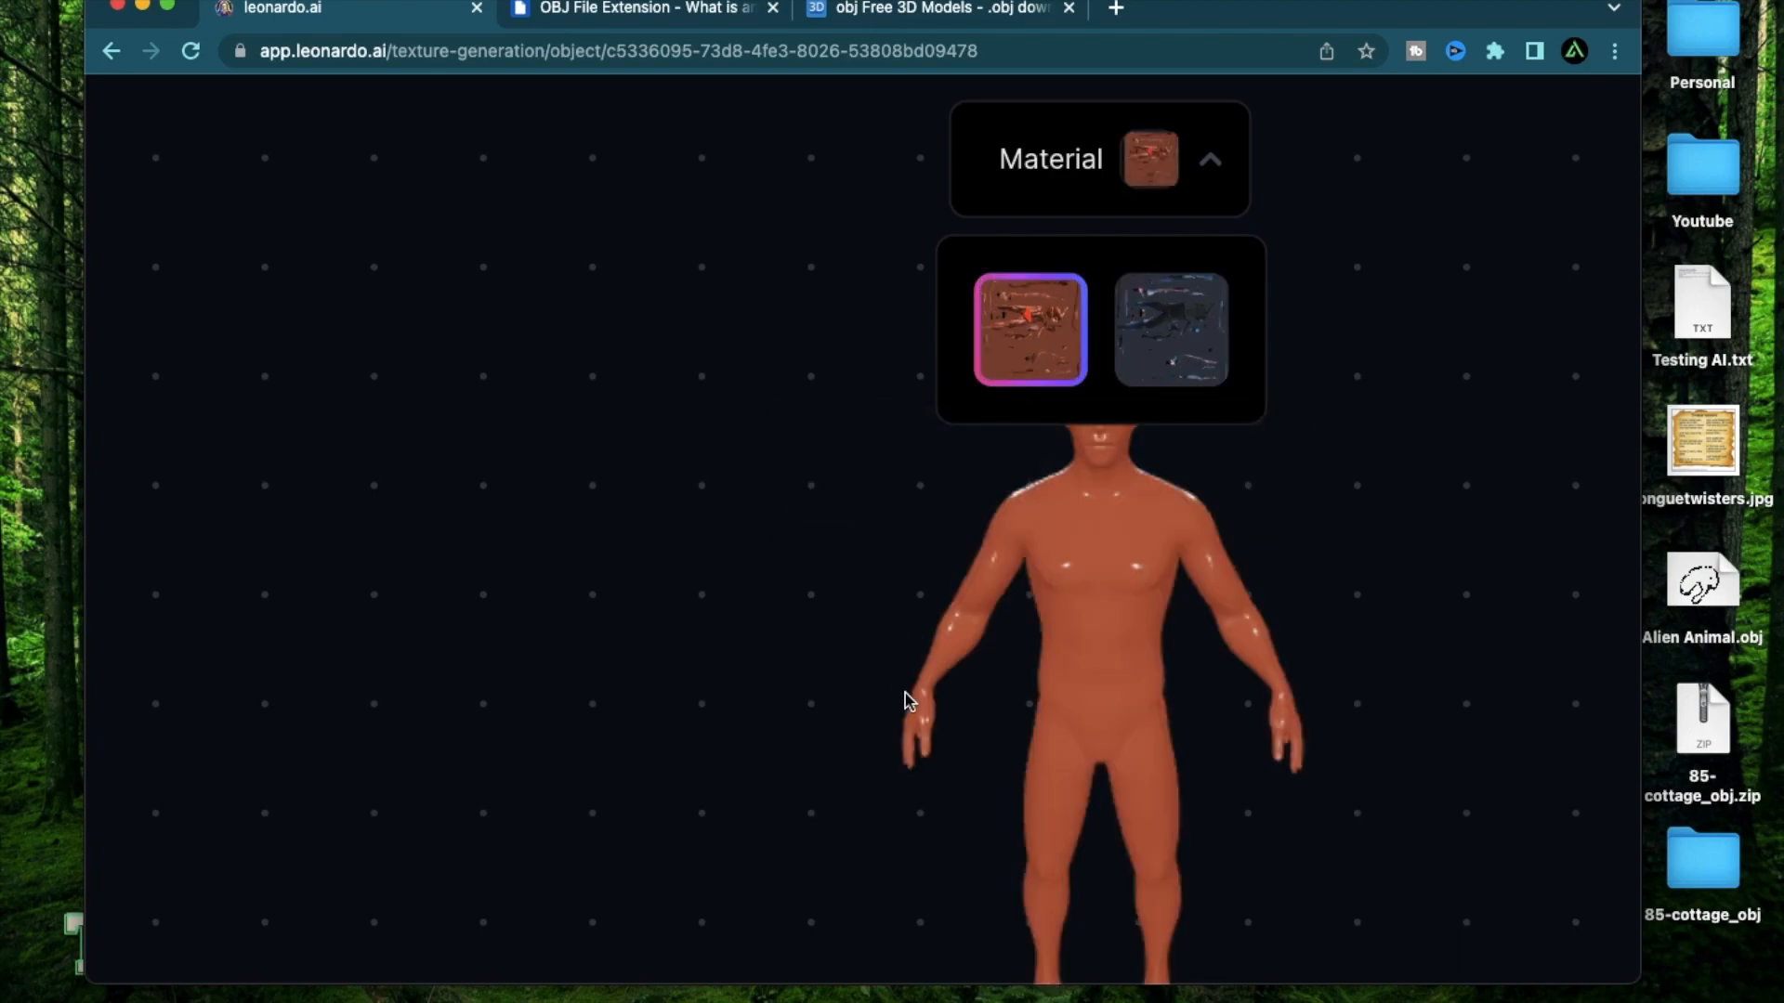
drag(908, 702, 1299, 351)
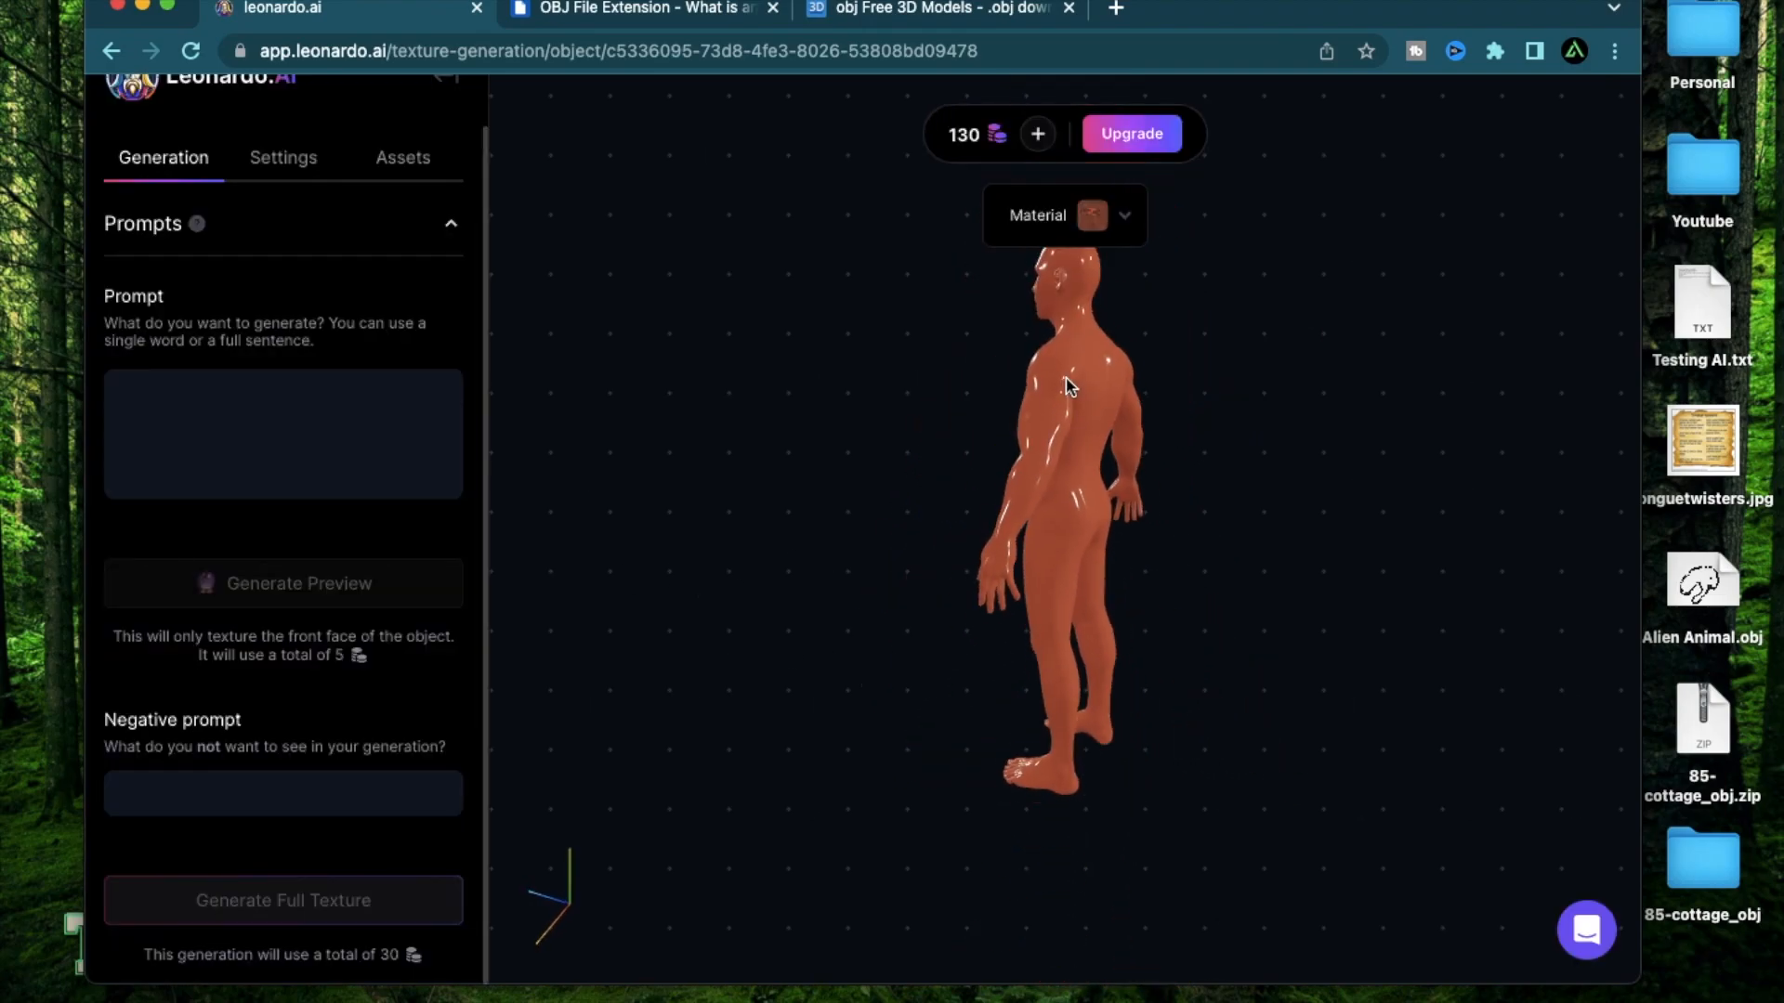
drag(1129, 407, 549, 399)
drag(1119, 404, 823, 415)
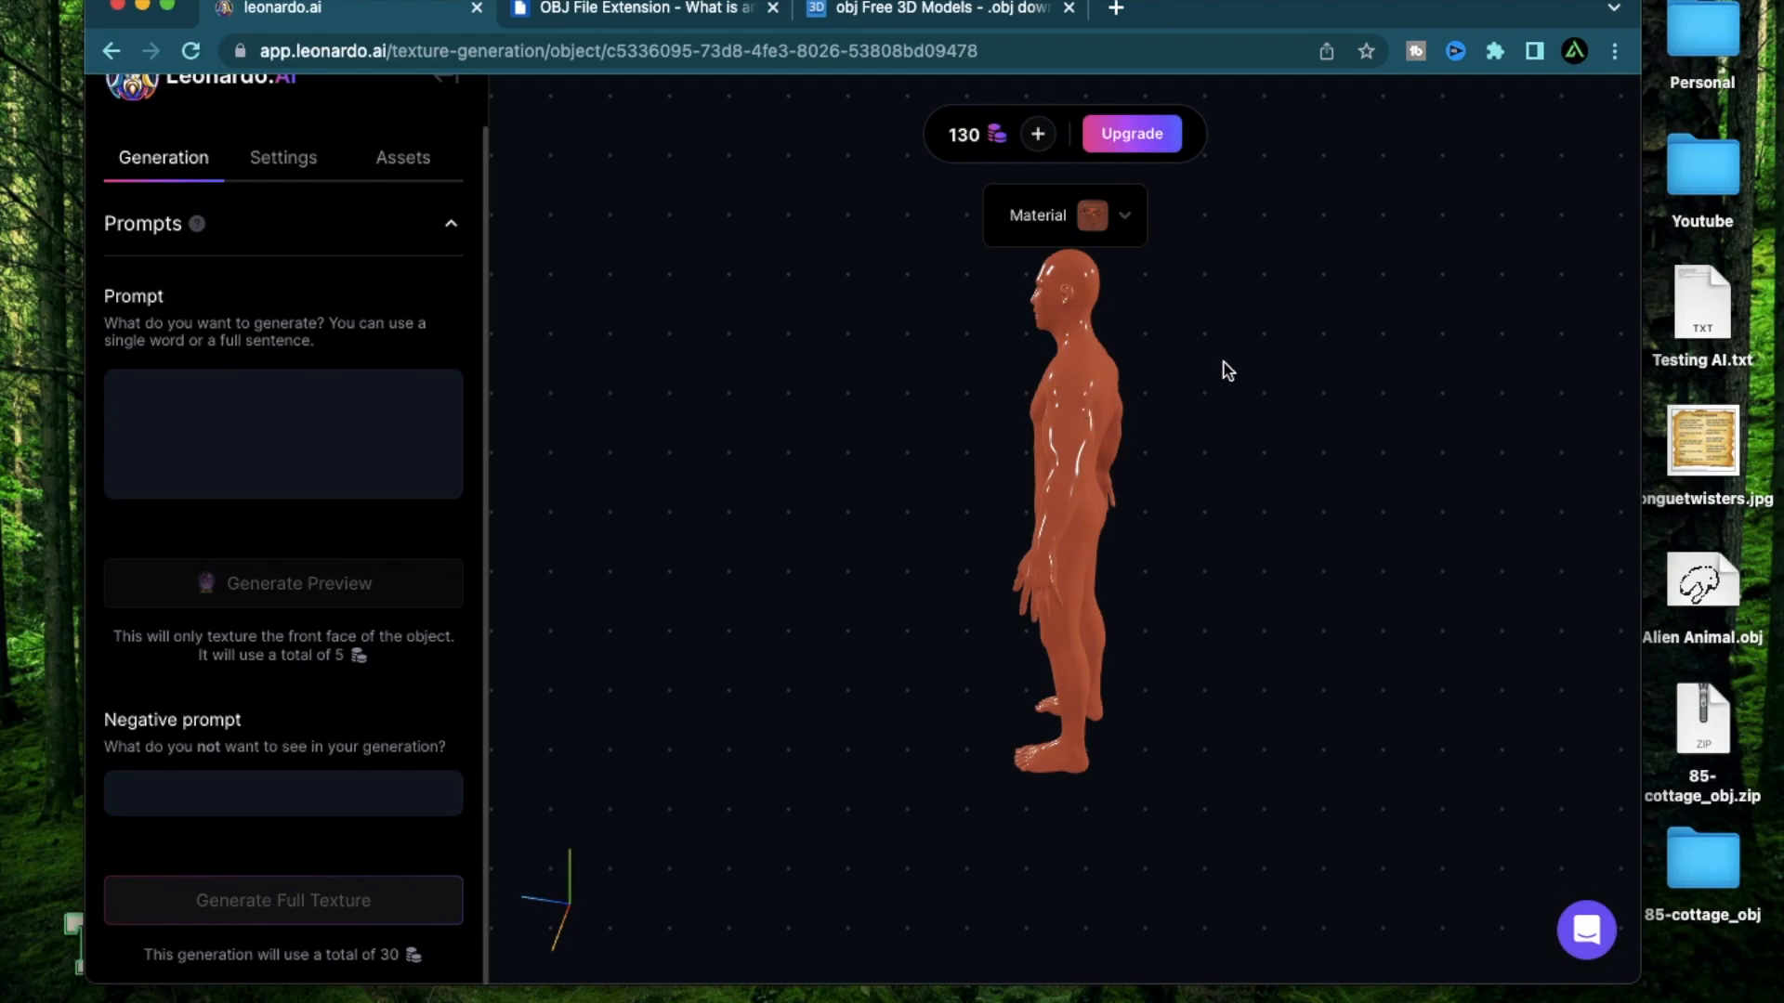
drag(1121, 364, 808, 353)
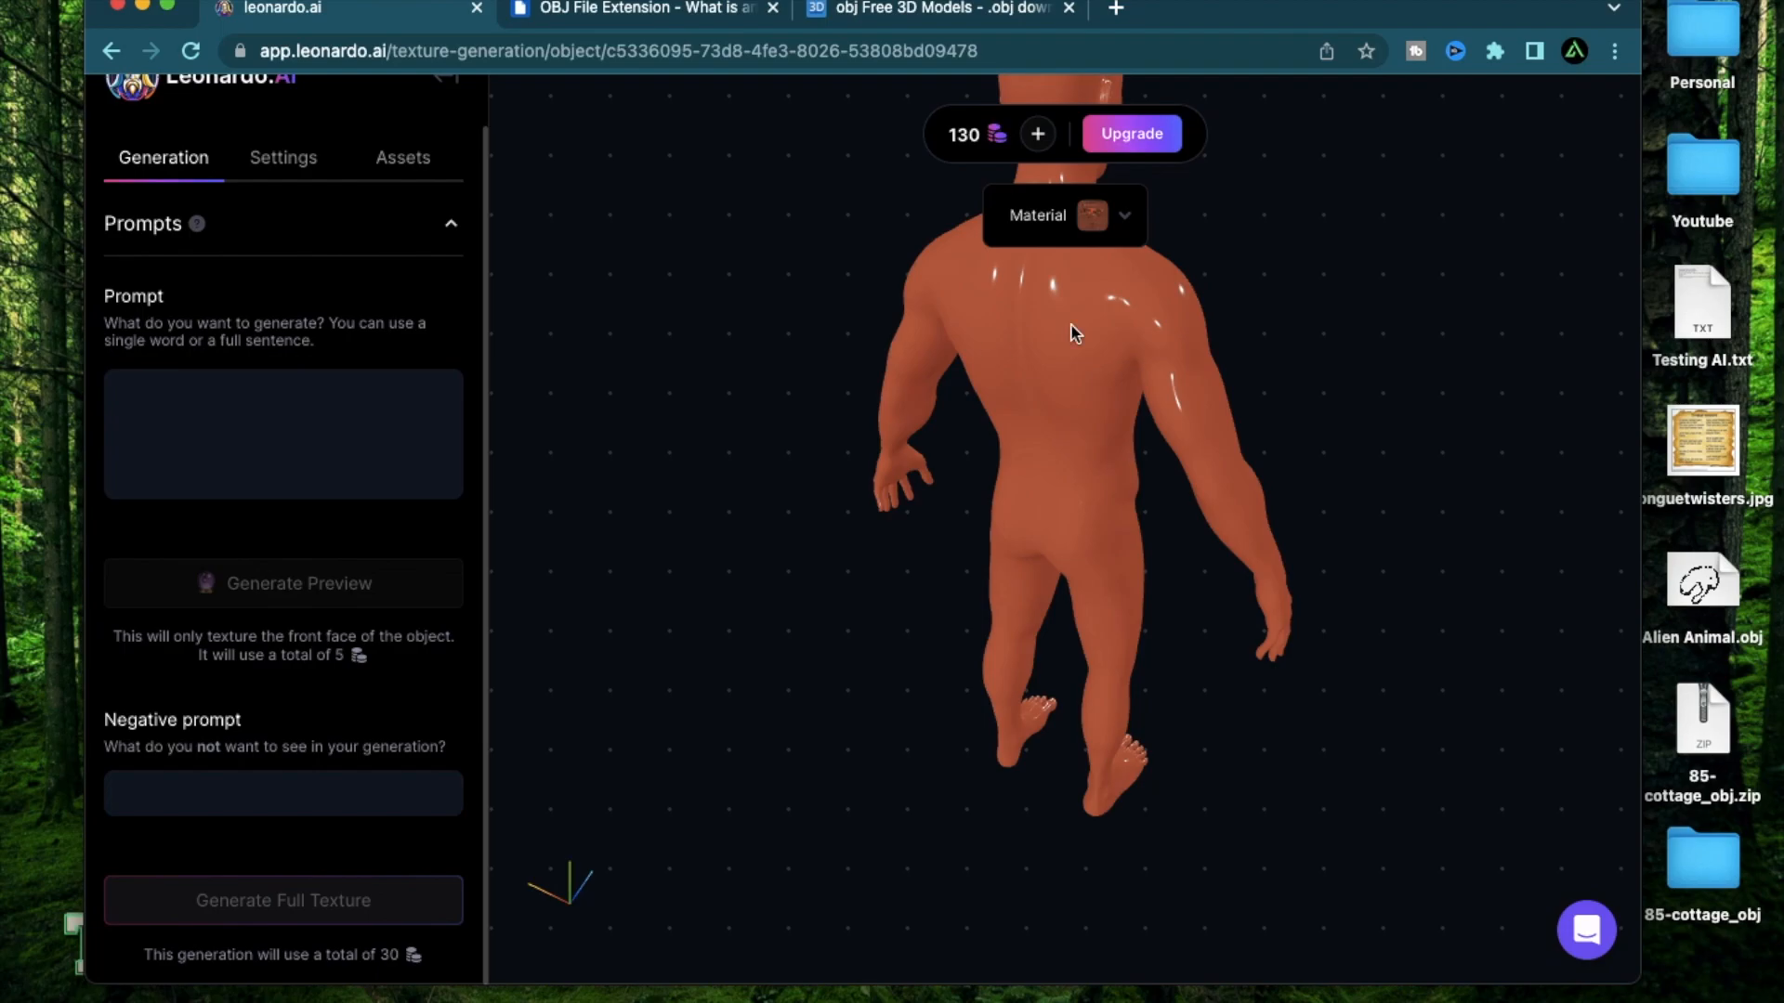
drag(1028, 333, 1042, 280)
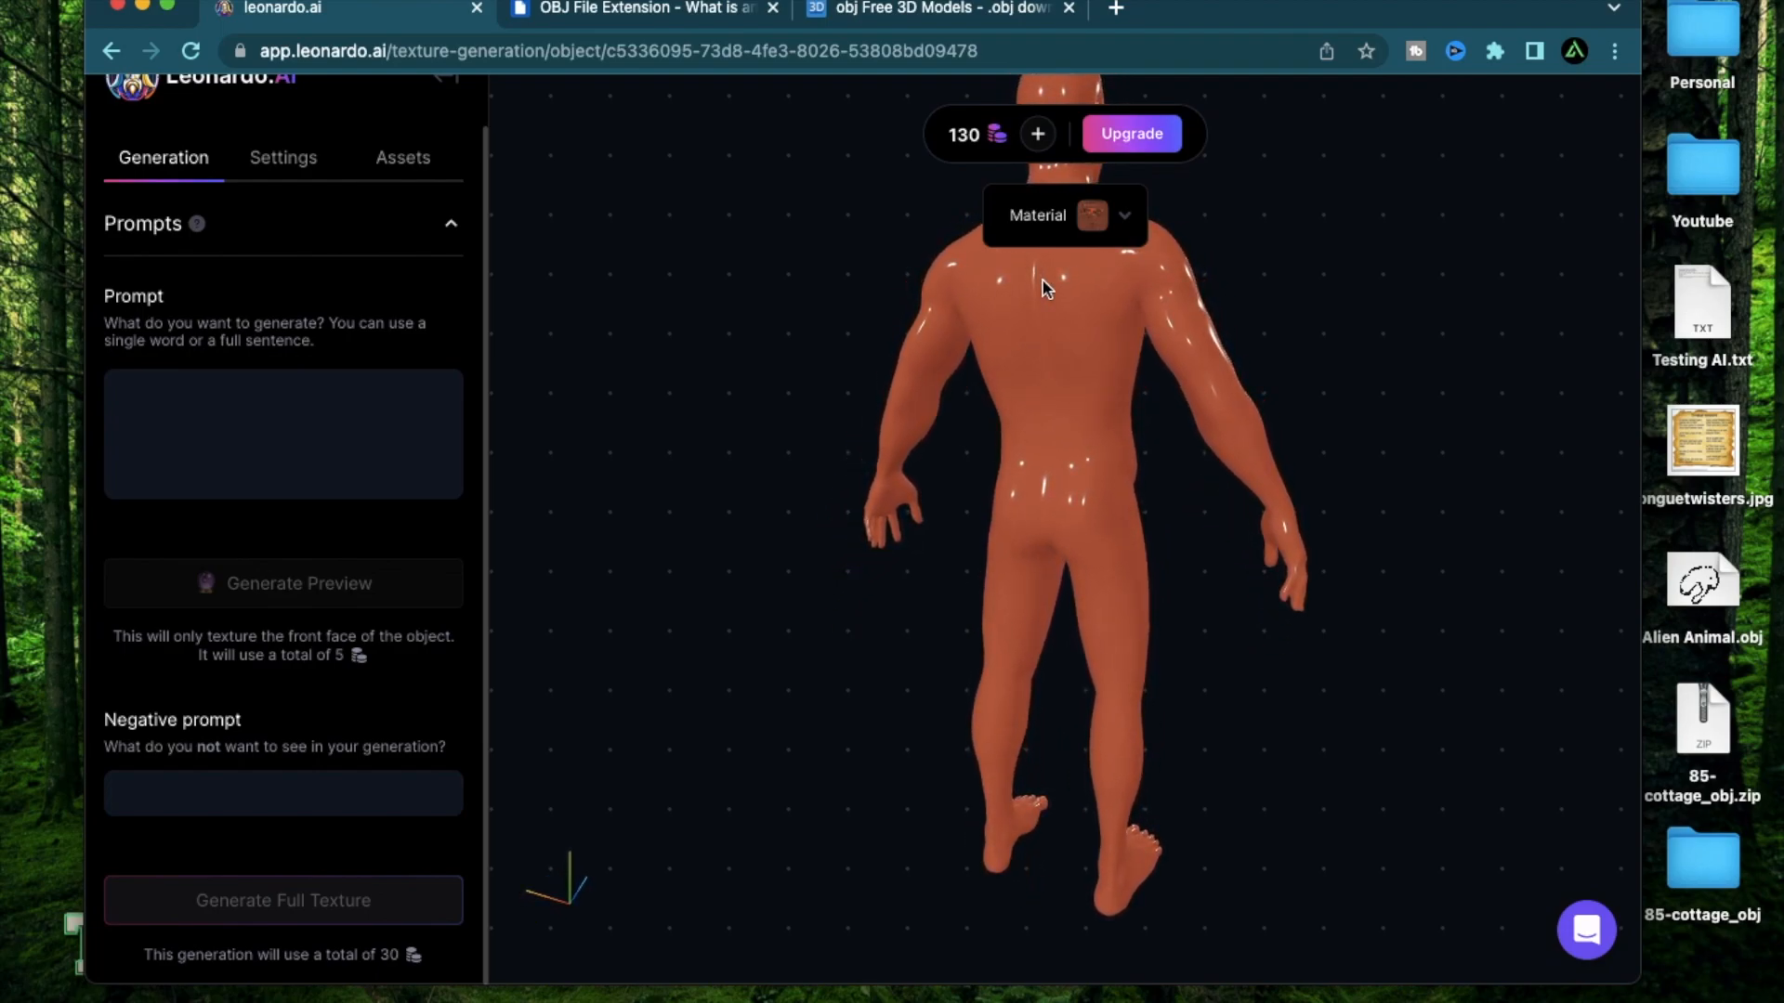
Compare the orange preview texture with the dark grey one in the material list and inspect it on the model.
click(1046, 216)
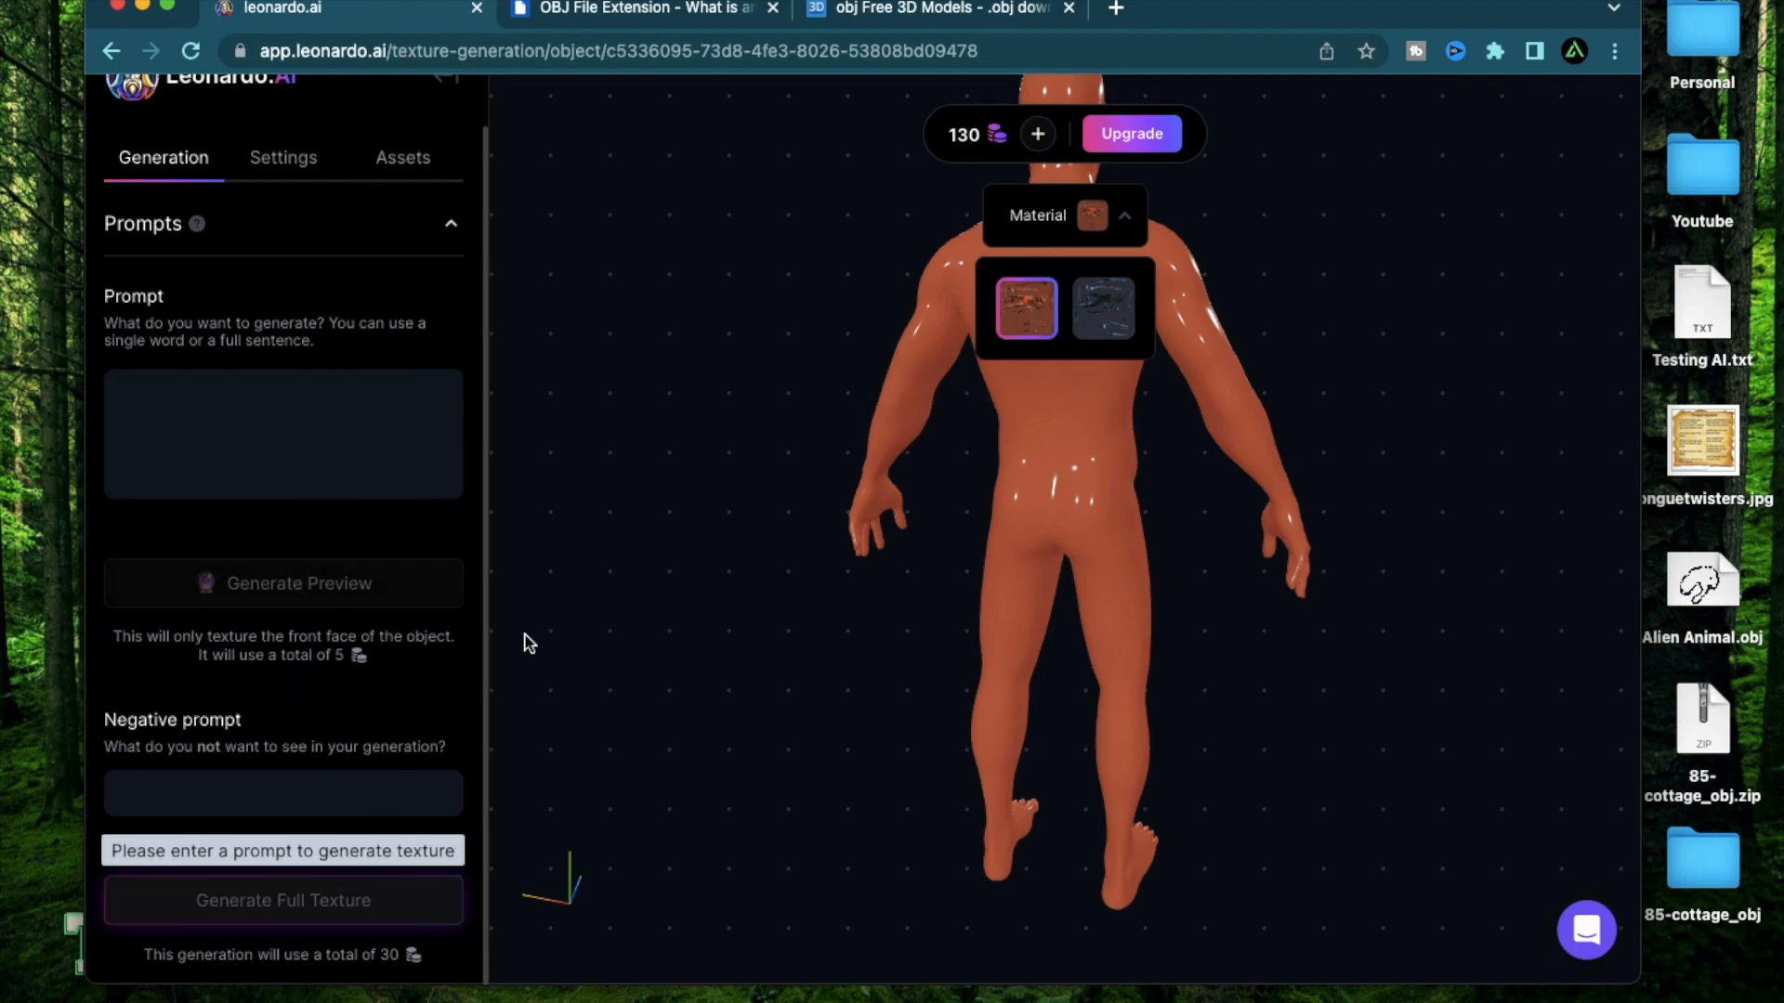
ctrl+scroll(1095, 294, up, 5)
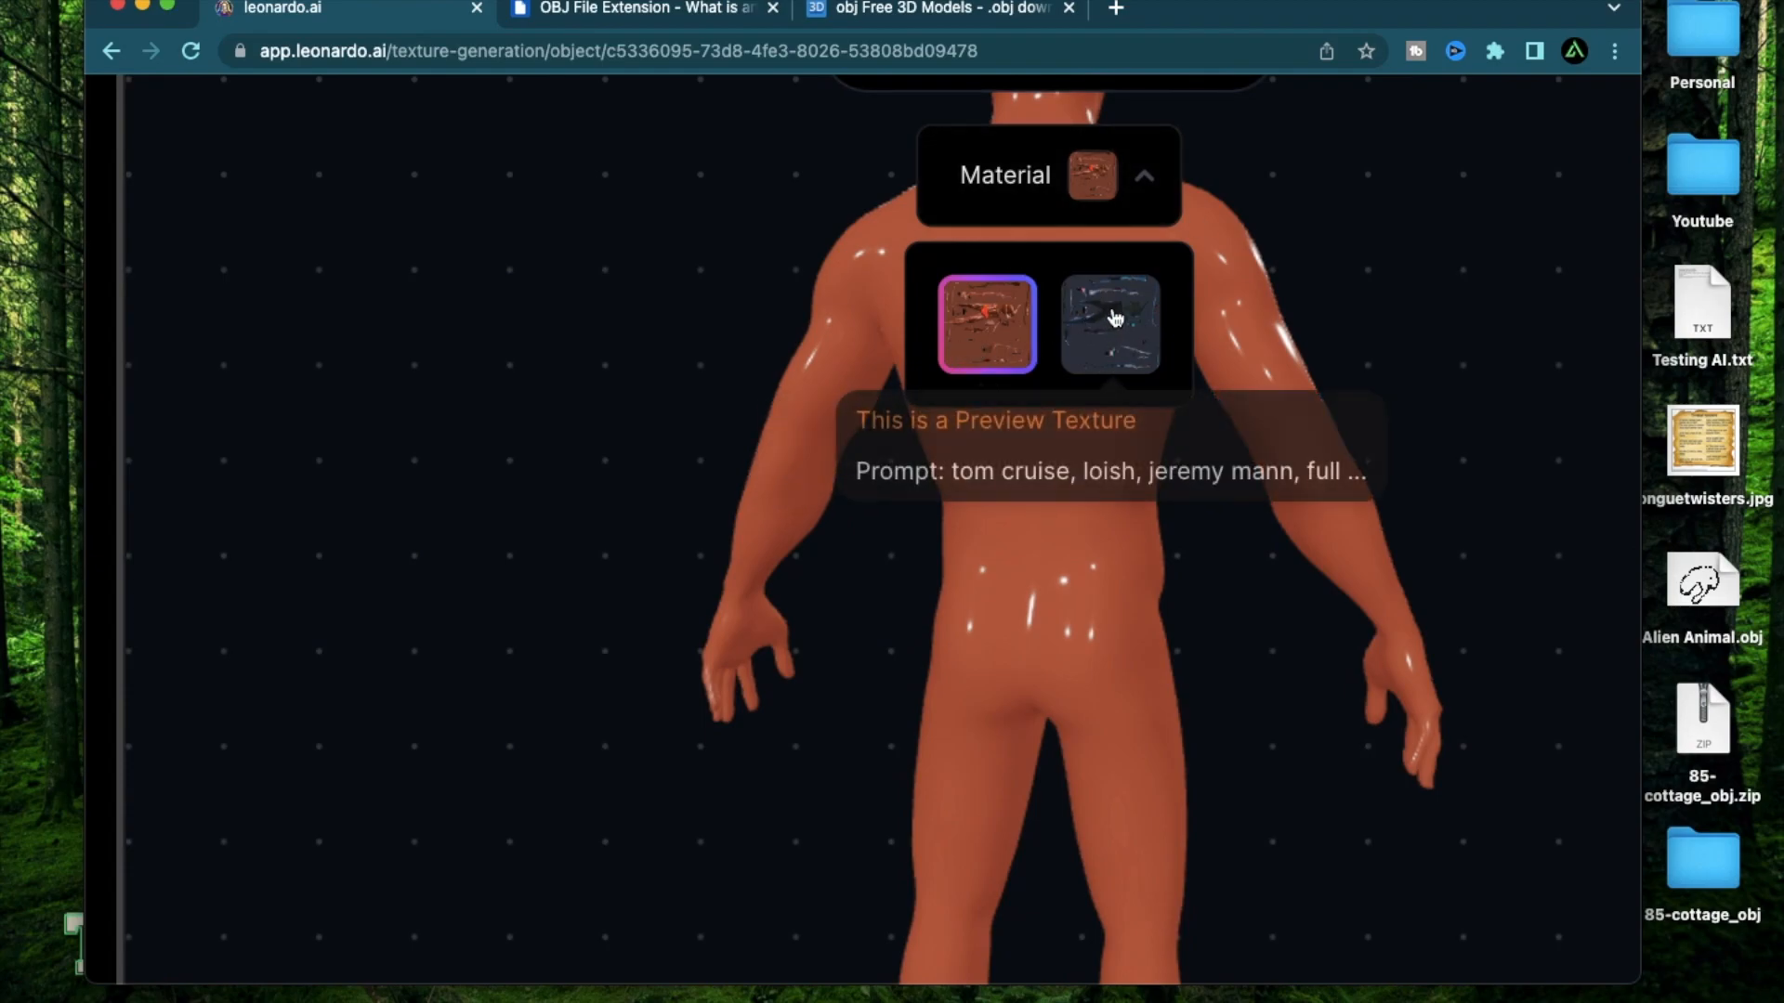
click(1115, 320)
drag(983, 636, 465, 634)
drag(972, 611, 700, 657)
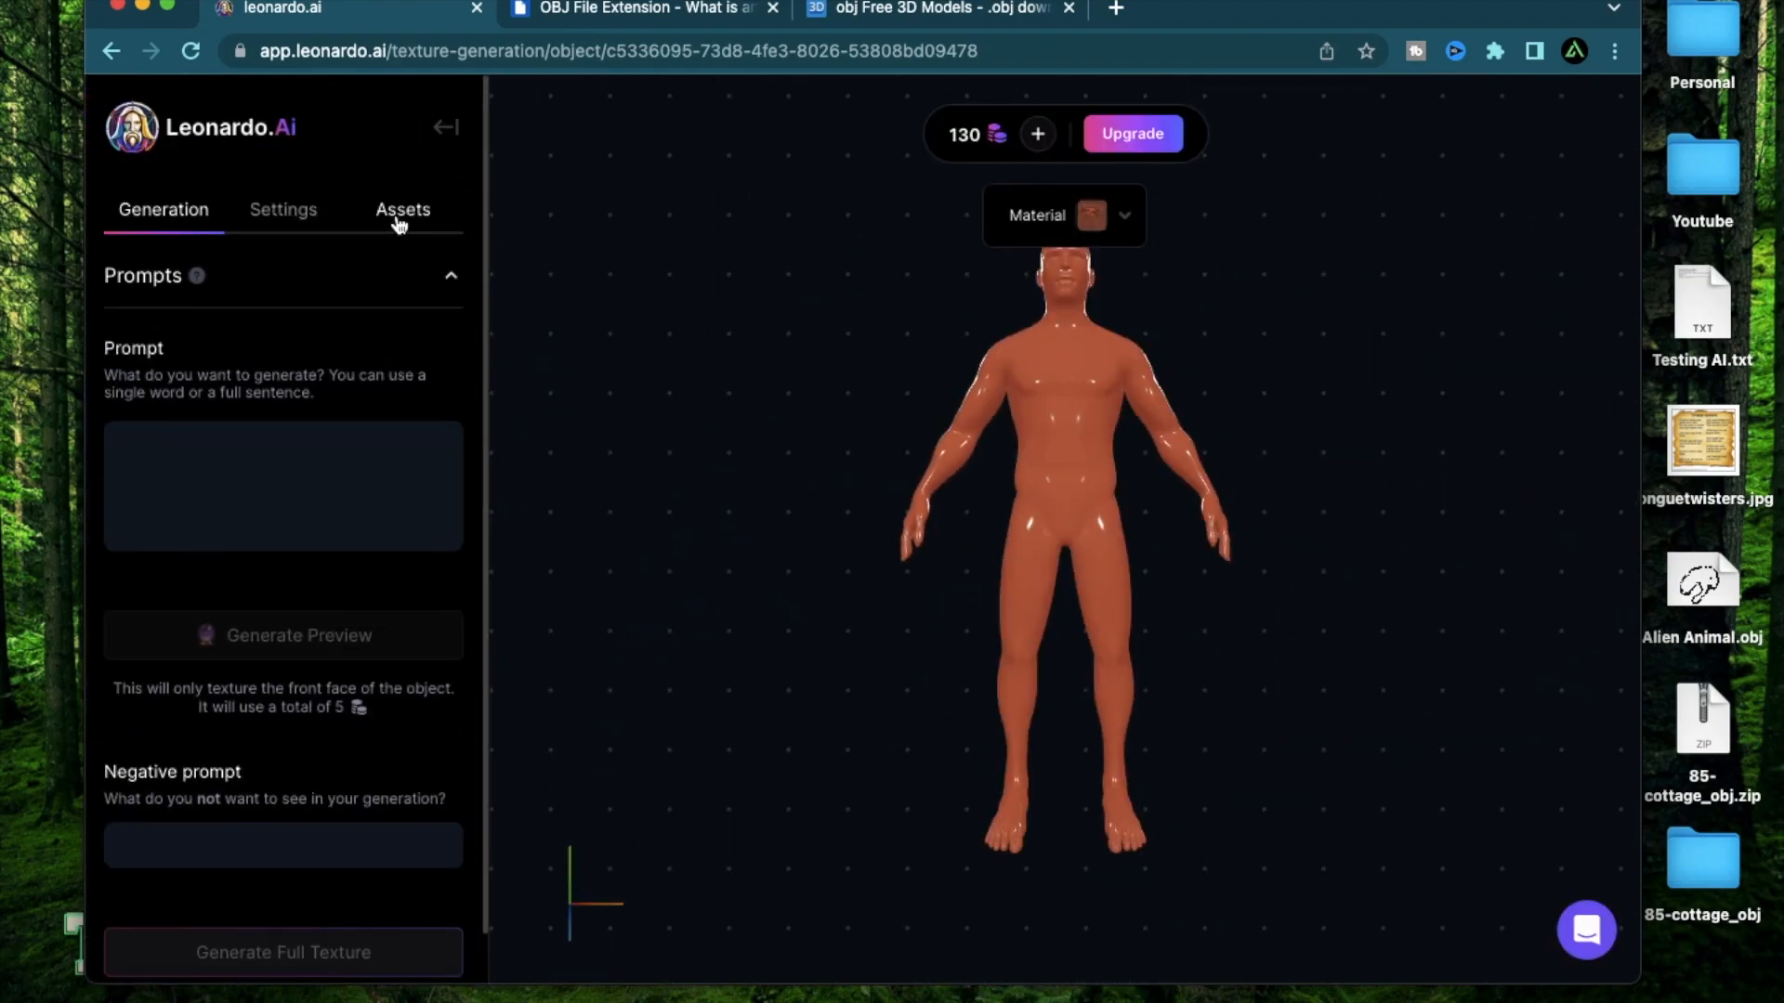
Show the generation assets of the "orange metallic muscular body" texture and download the model's OBJ file.
click(406, 212)
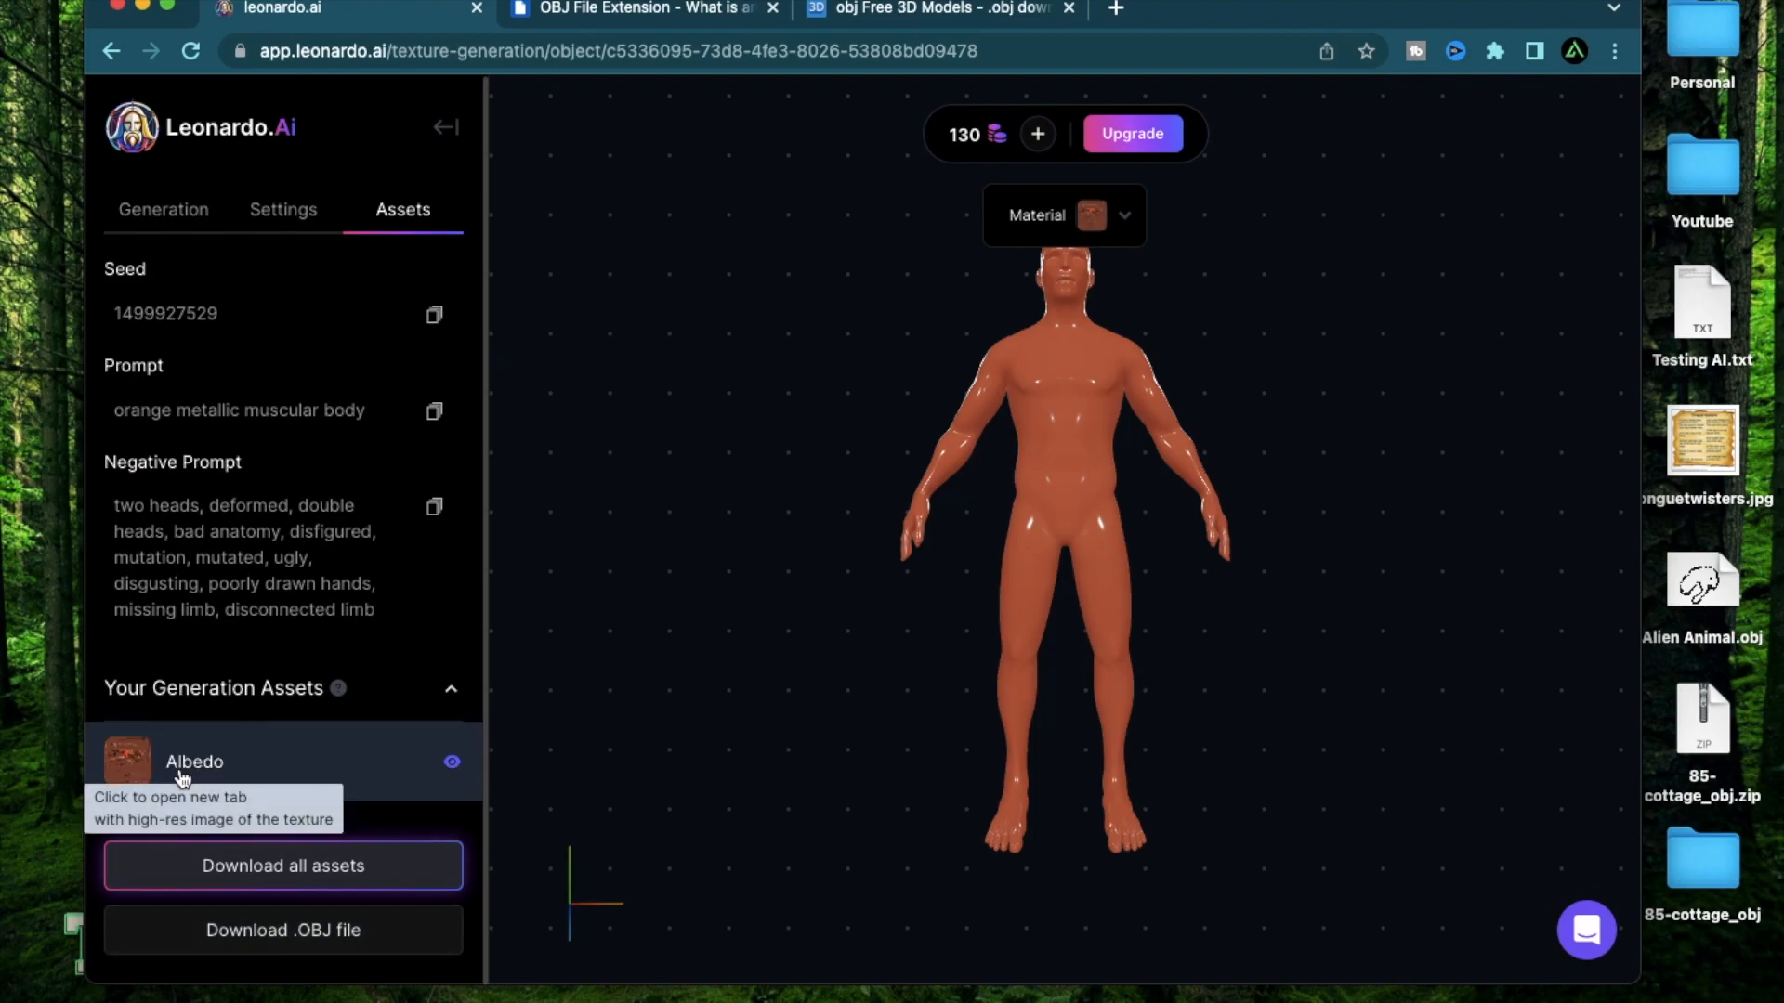
click(310, 932)
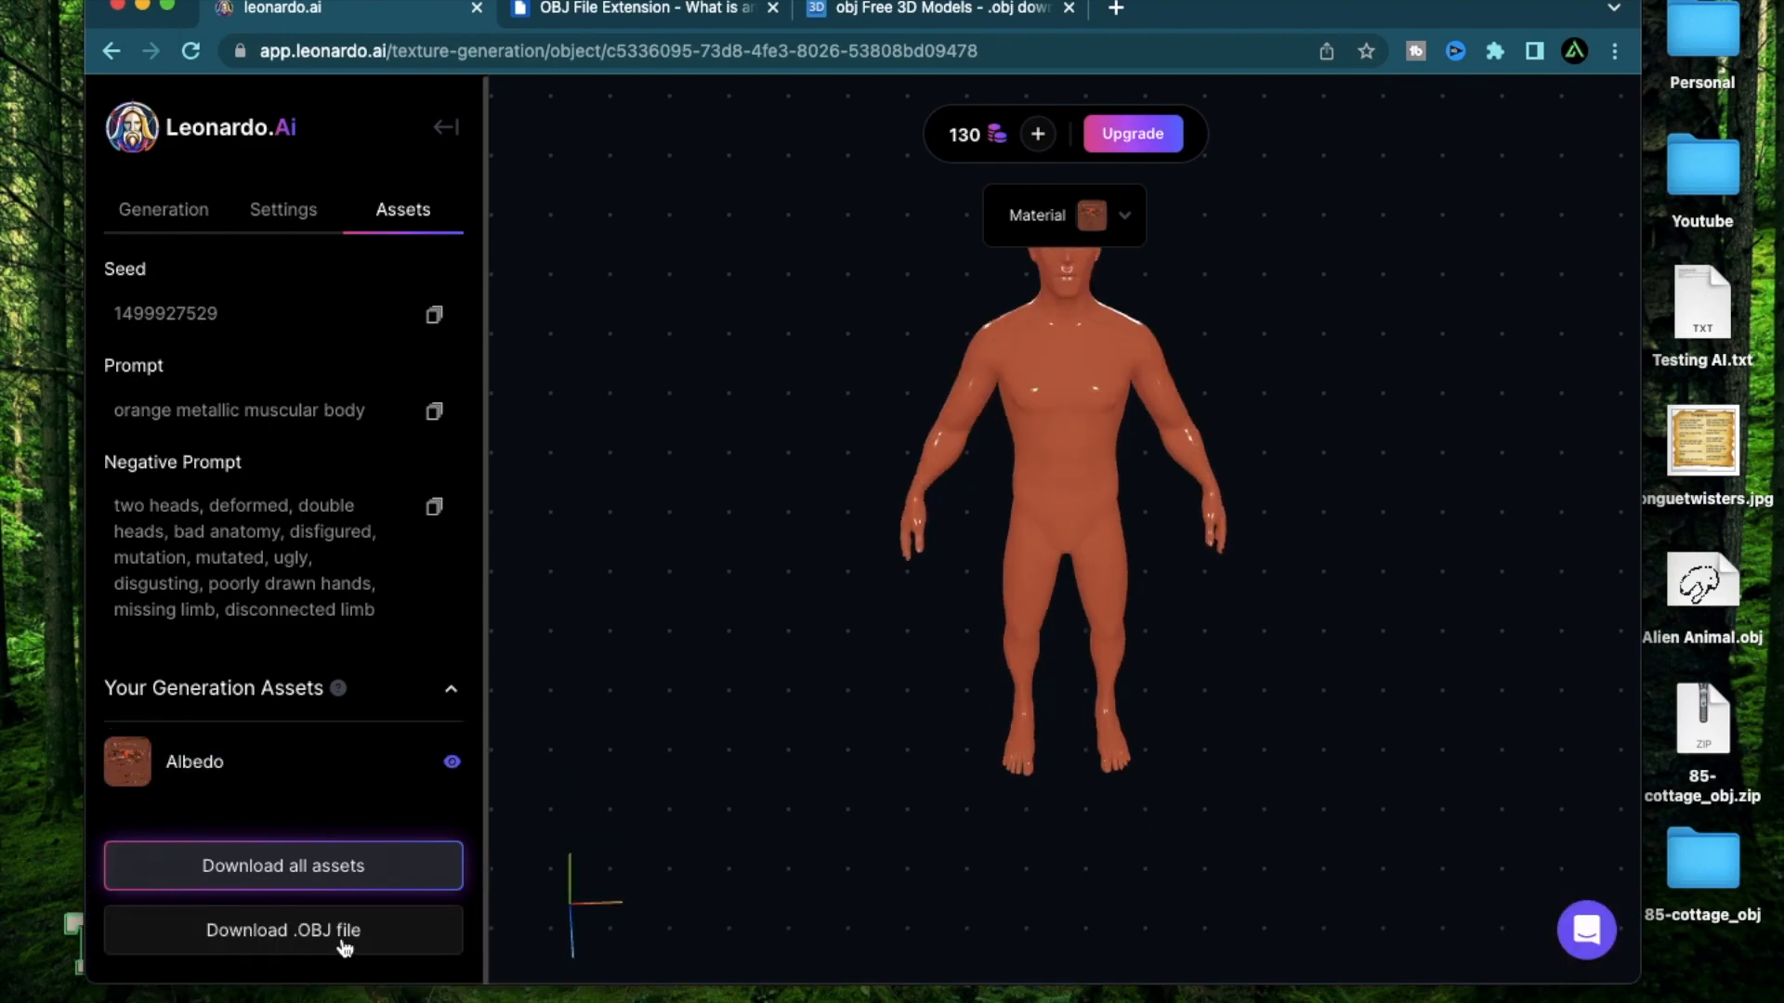
drag(1031, 410, 1282, 401)
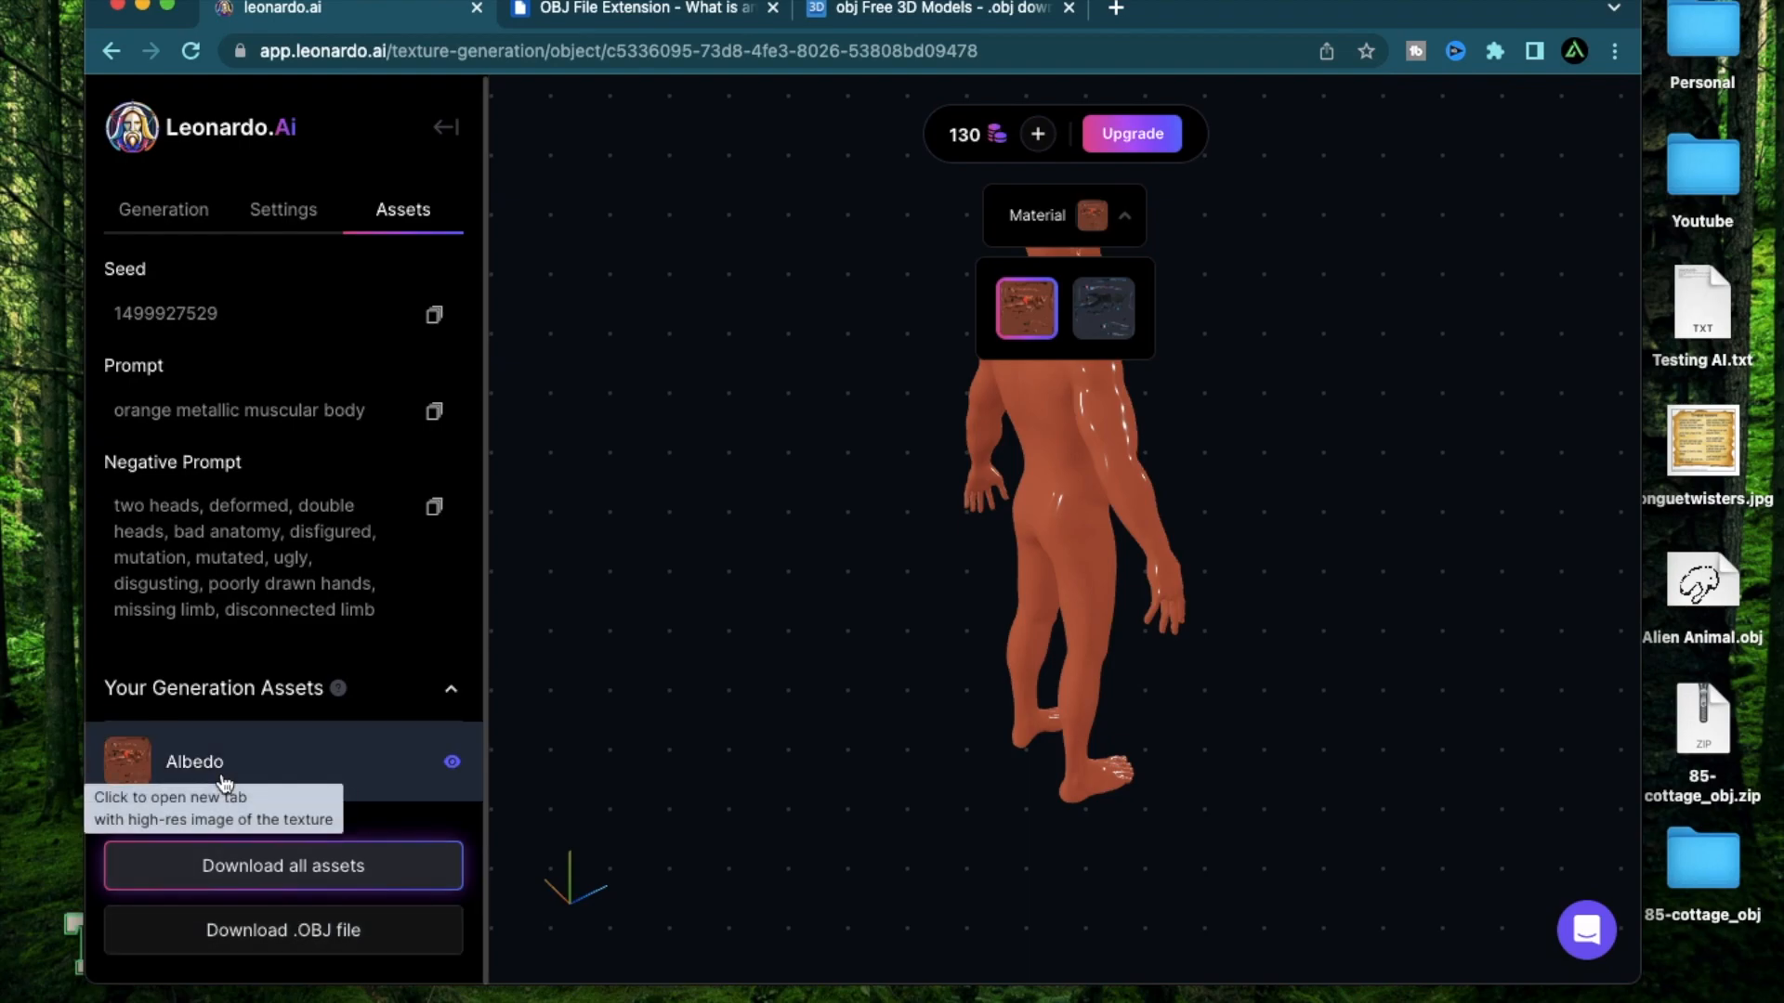
Switch to the dark grey texture, download its OBJ file, and reapply the orange texture.
click(1116, 322)
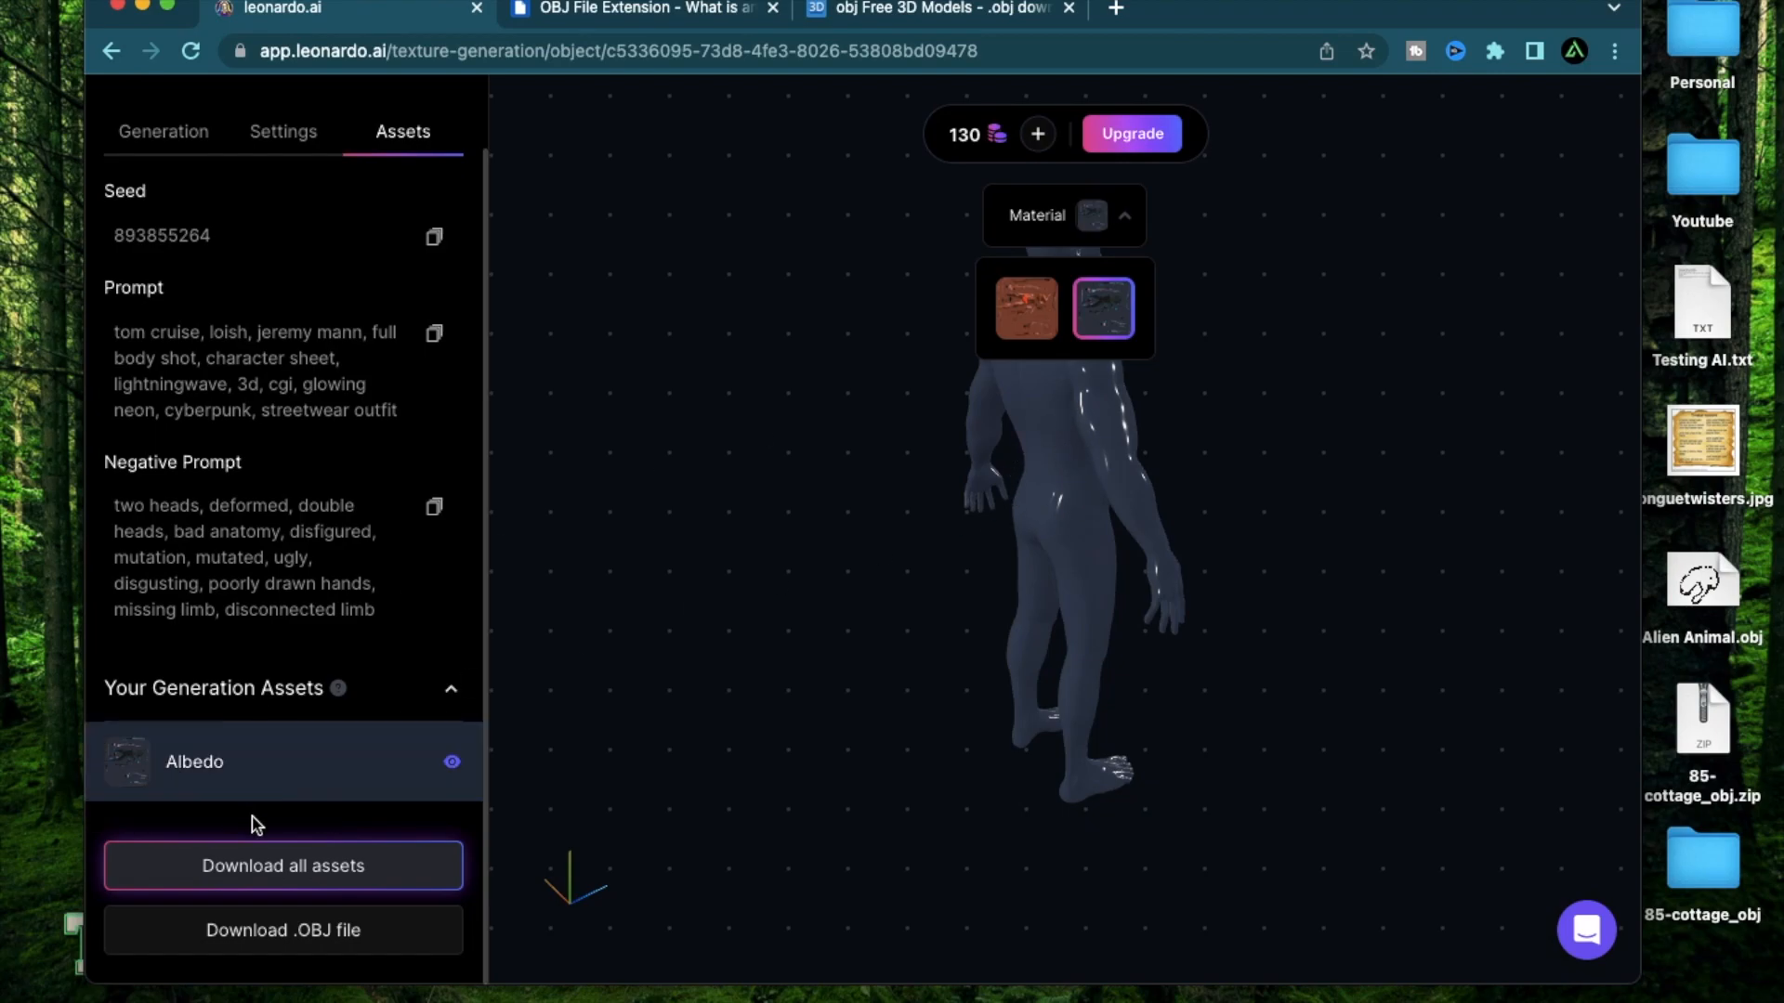
click(287, 930)
ctrl+scroll(206, 777, down, 5)
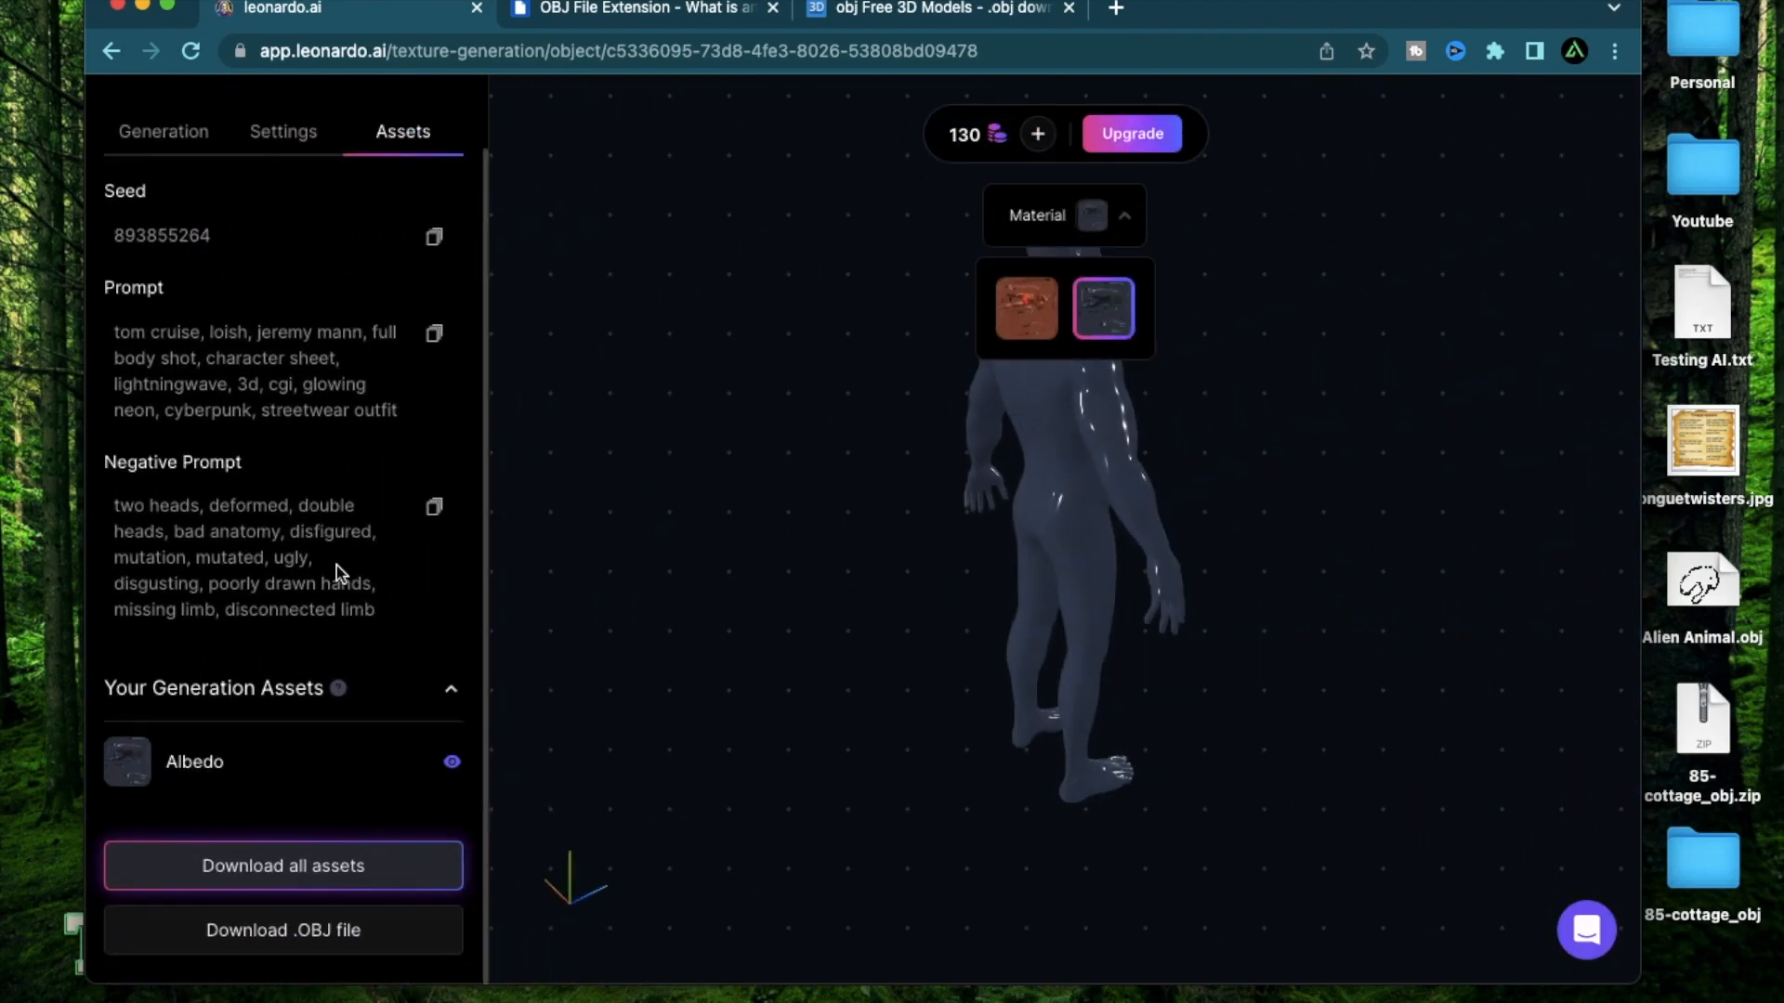
click(1045, 311)
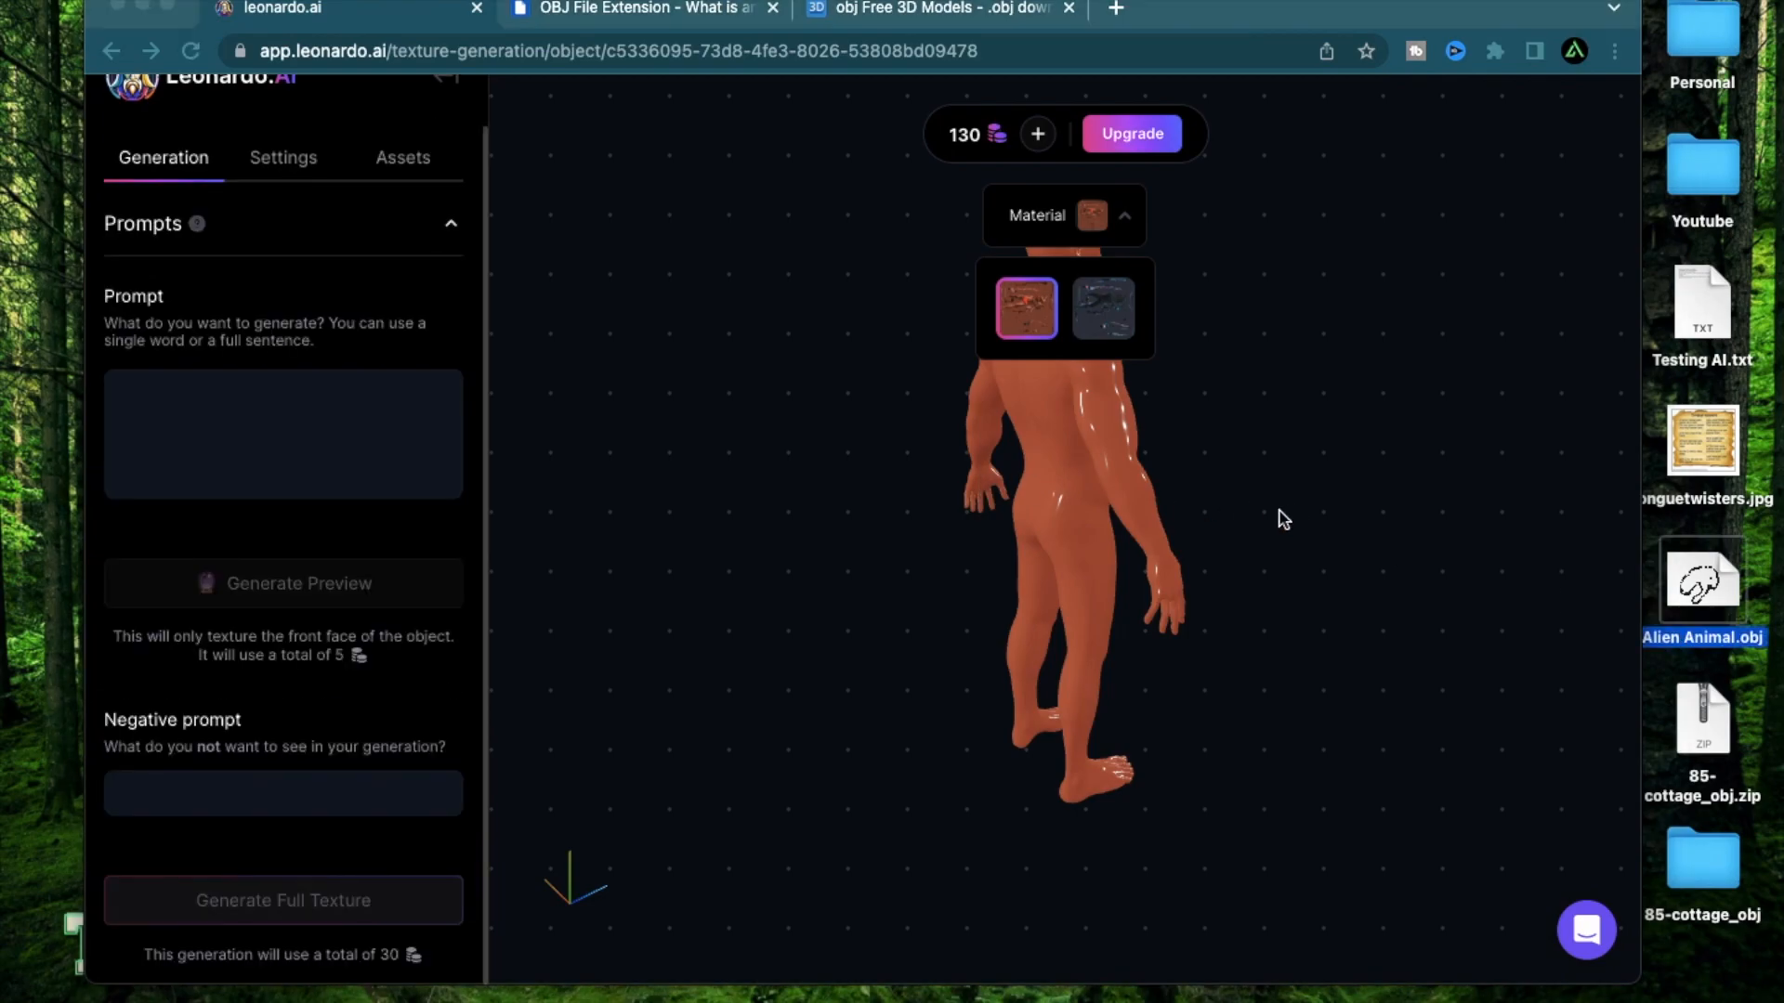
Preview Alien Animal.obj from the desktop and upload it as a new texture generation object.
key(space)
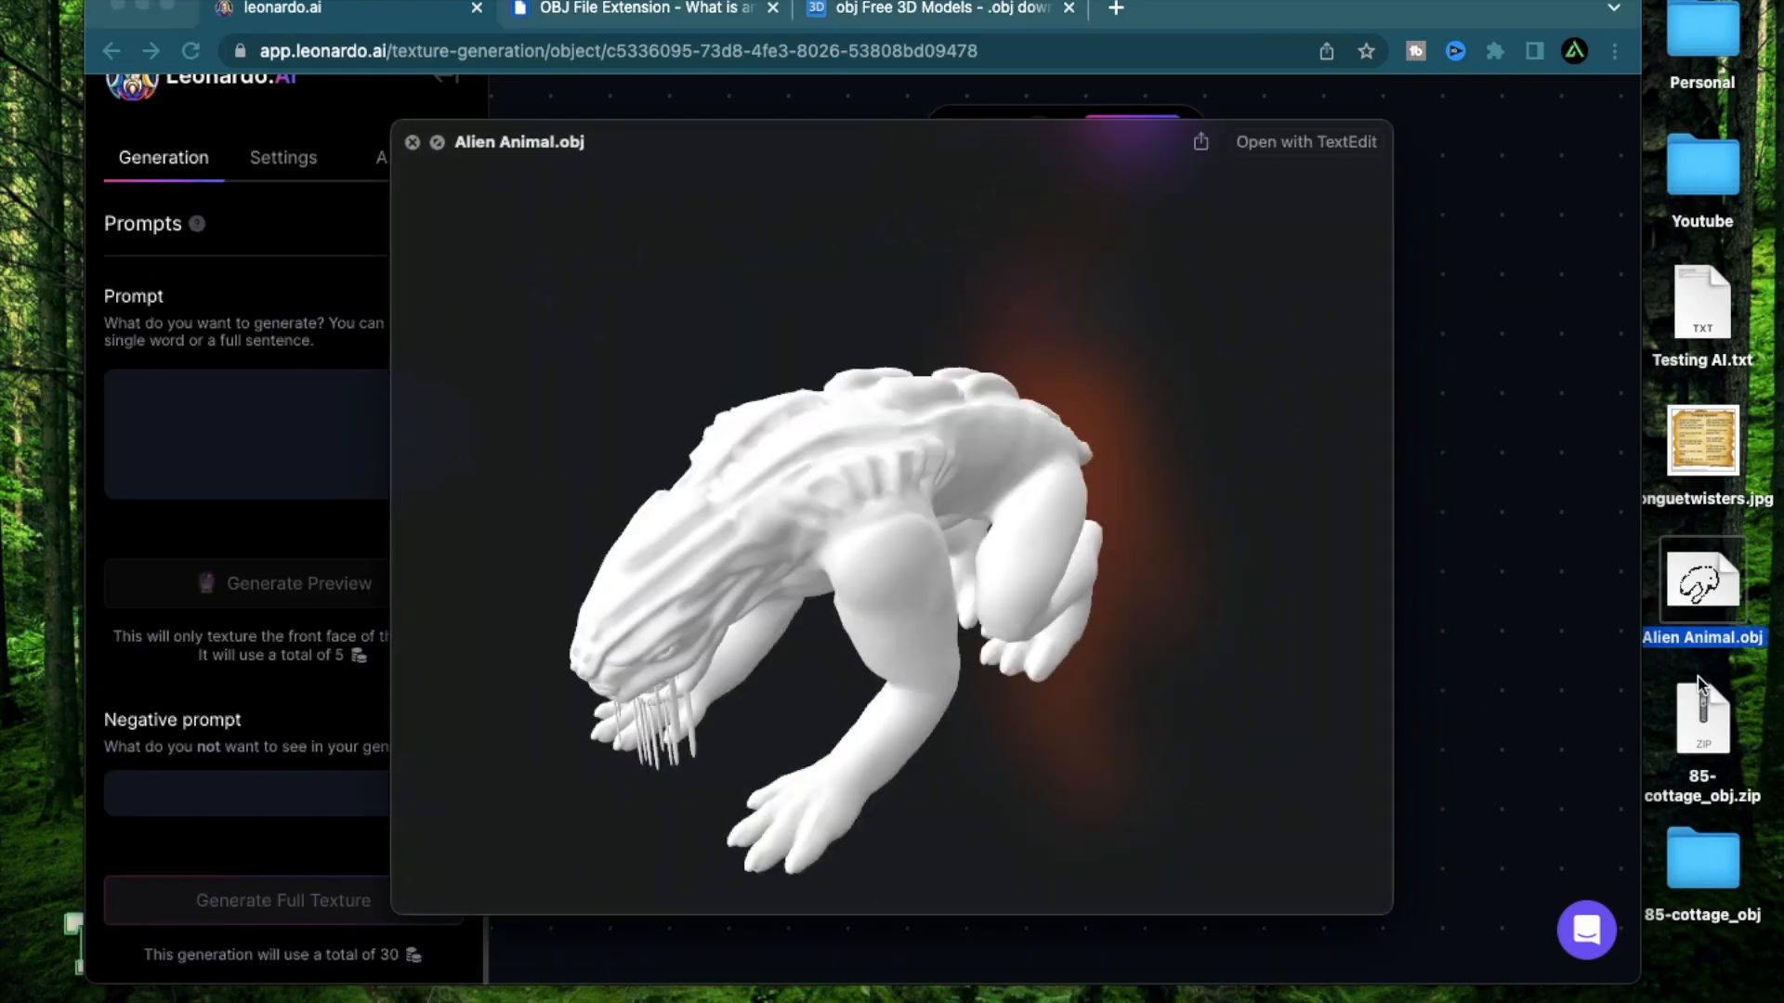
key(space)
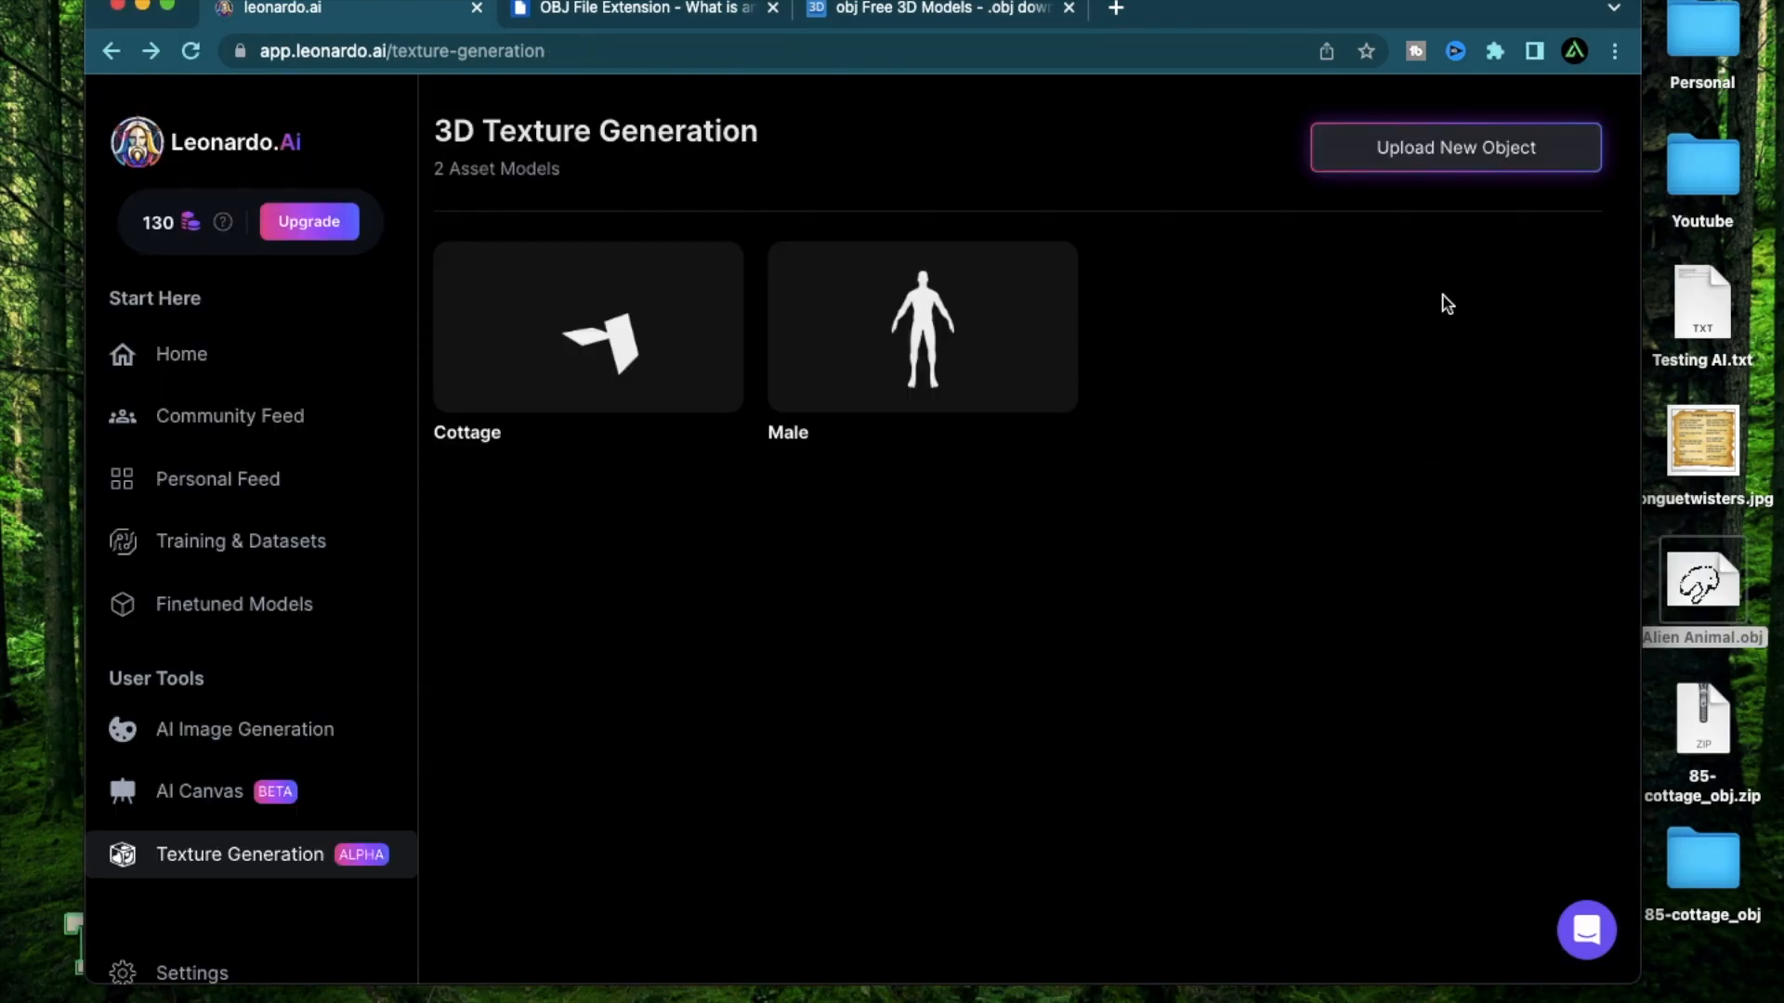
click(1528, 170)
click(946, 787)
click(465, 498)
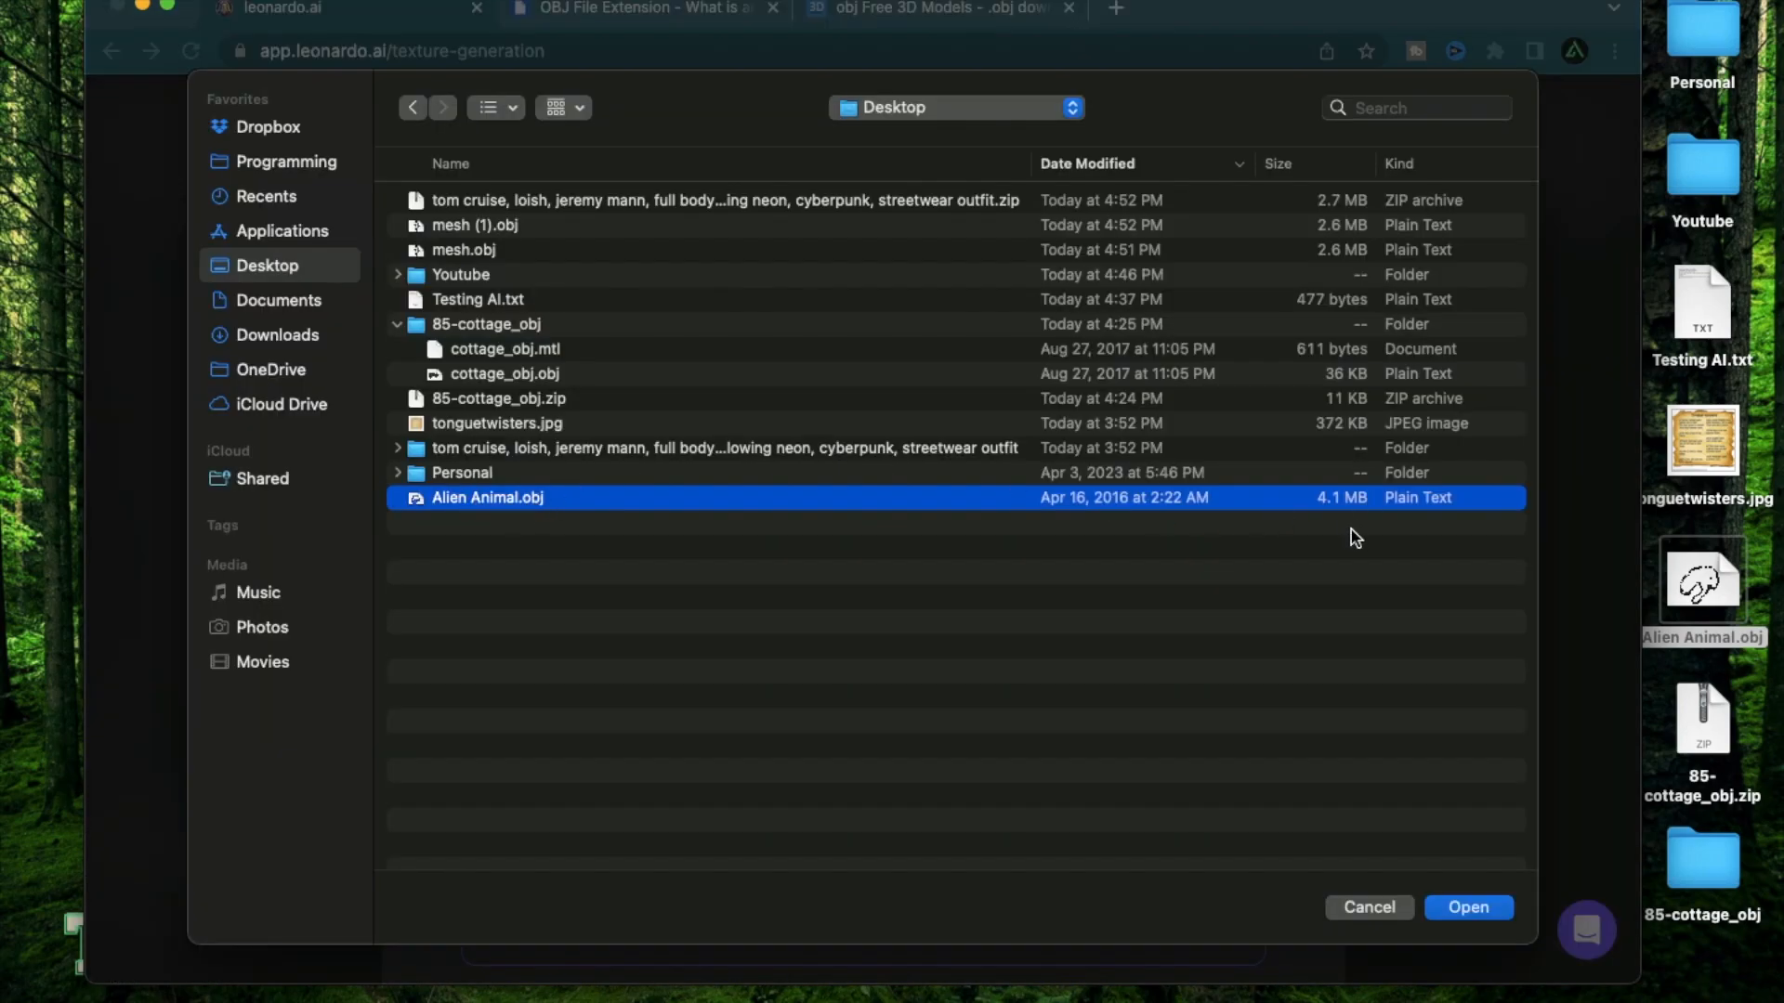
double_click(518, 502)
Name the uploaded object "Alient" and start texturing it.
drag(948, 722, 954, 682)
scroll(954, 682, down, 3)
click(604, 147)
text(Alient)
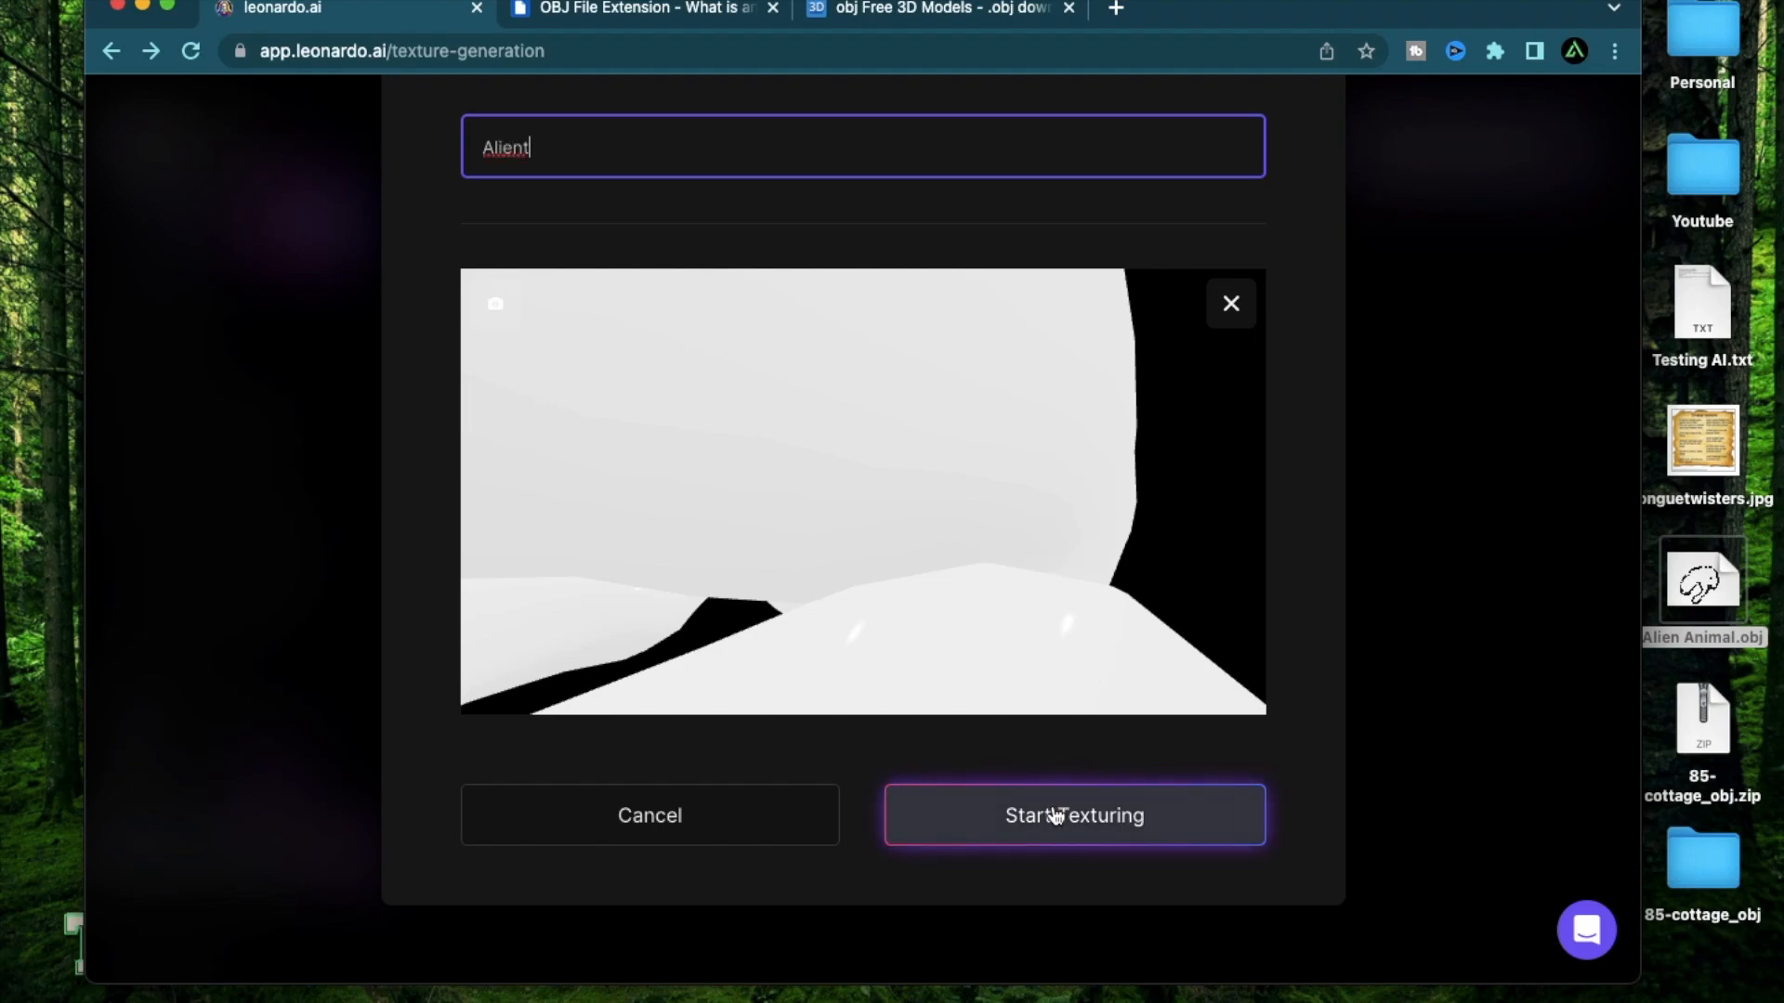
click(1055, 815)
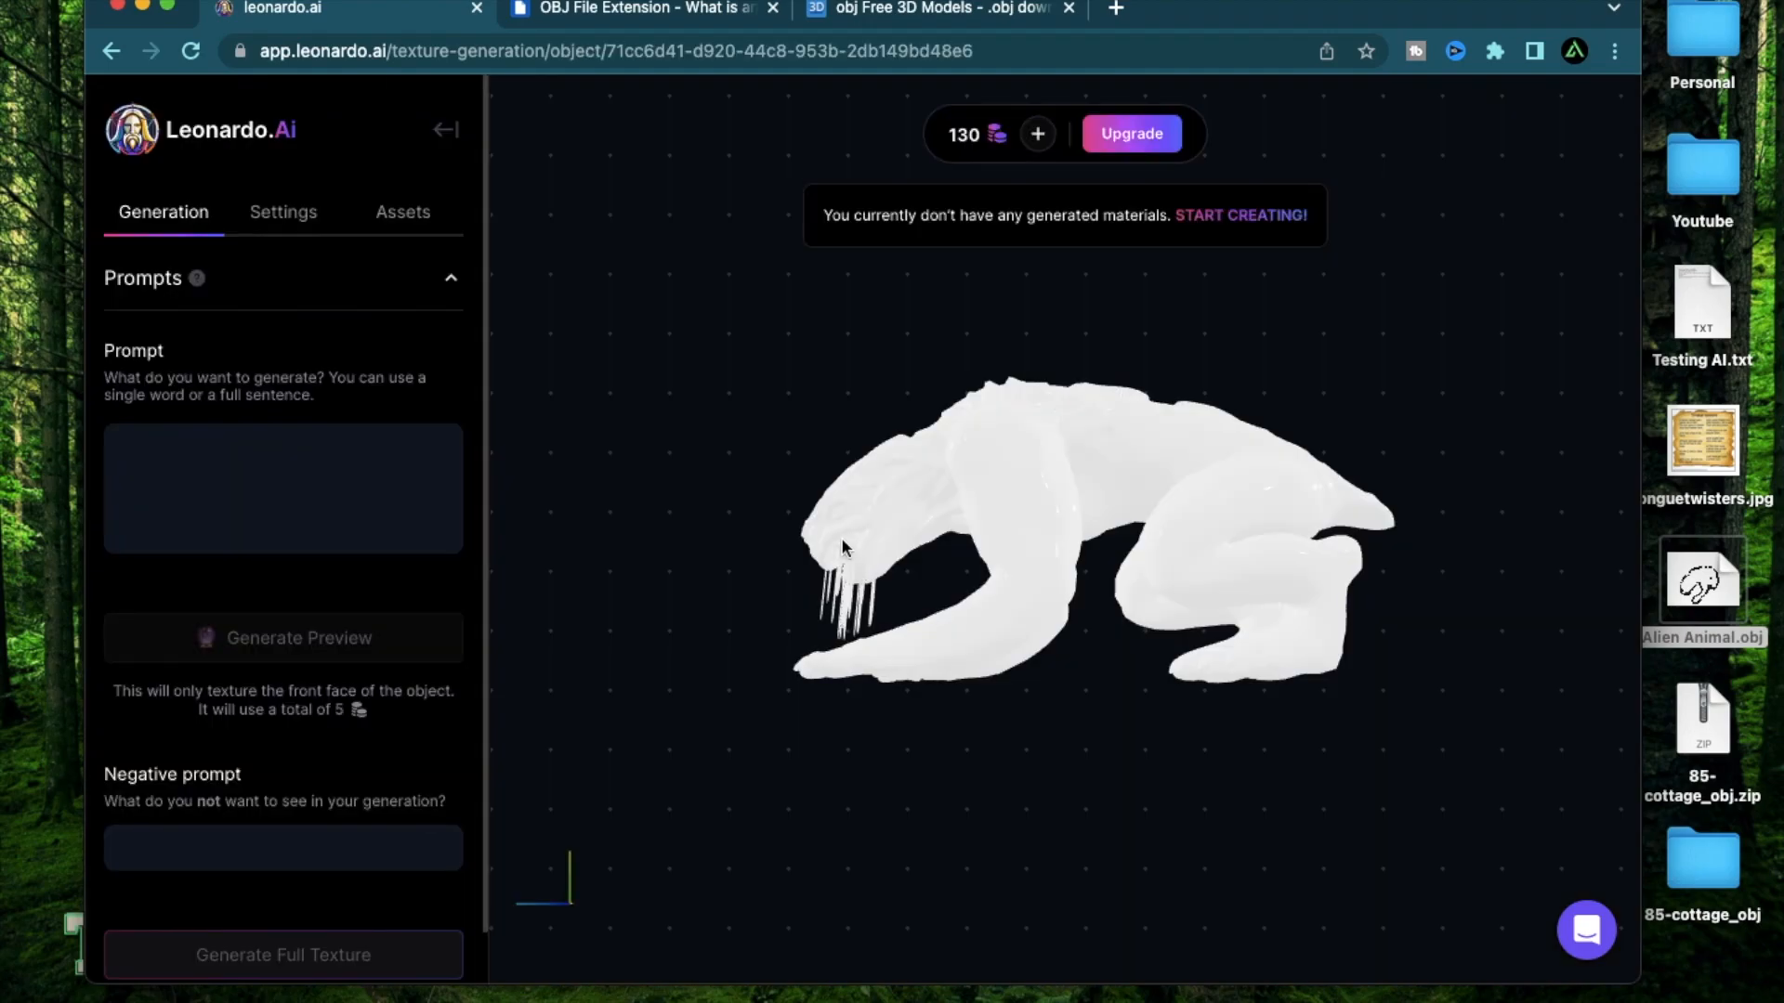
Turn the alien animal to face front and generate a preview texture from the prompt "fuzzy fur".
drag(842, 543, 962, 641)
click(350, 541)
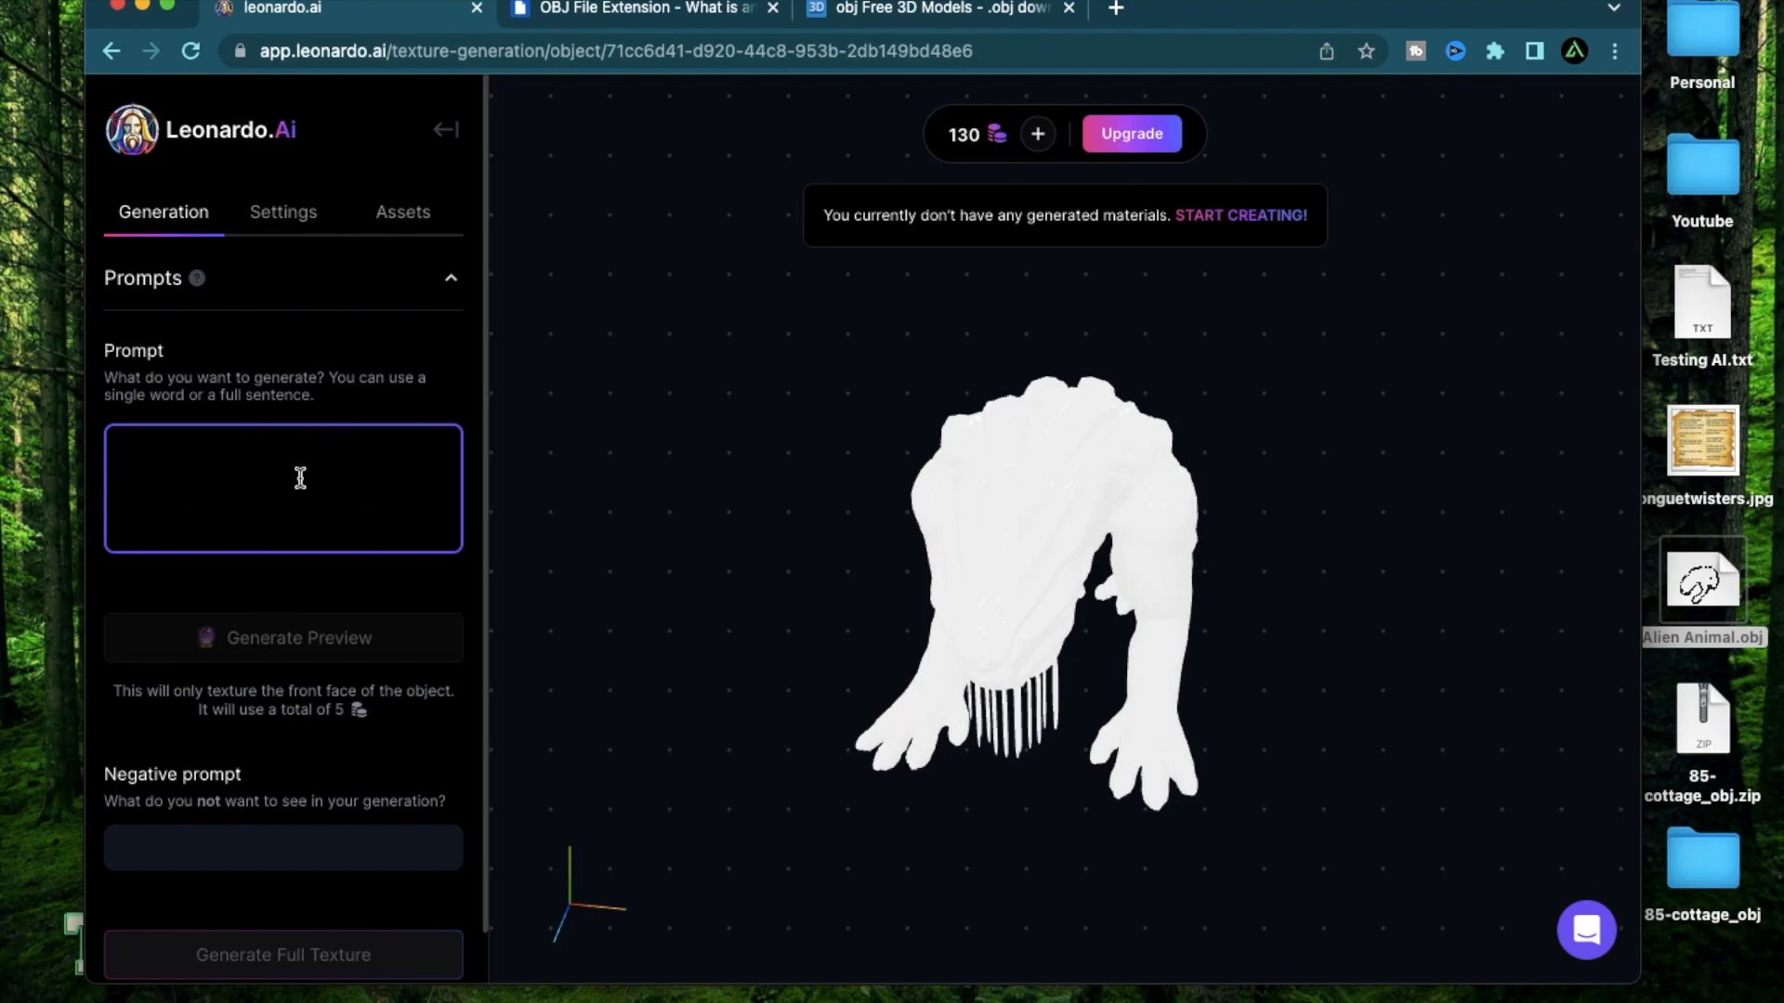
text(fuzzy fur)
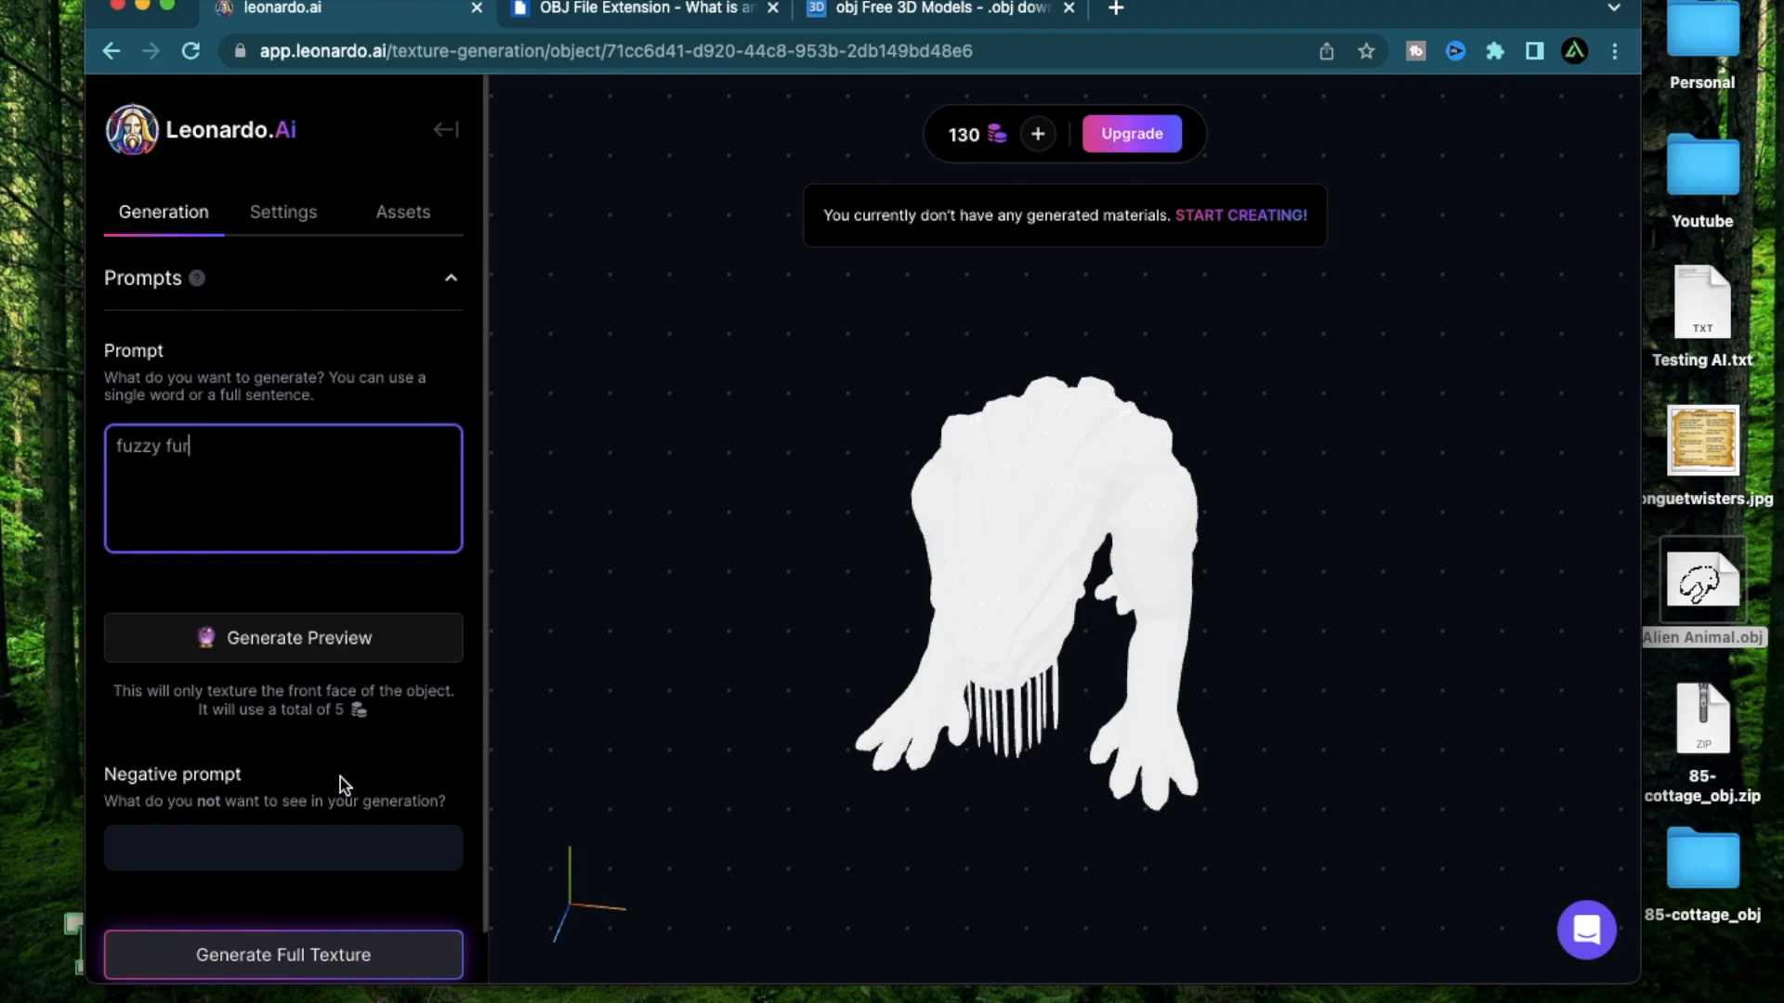
click(313, 655)
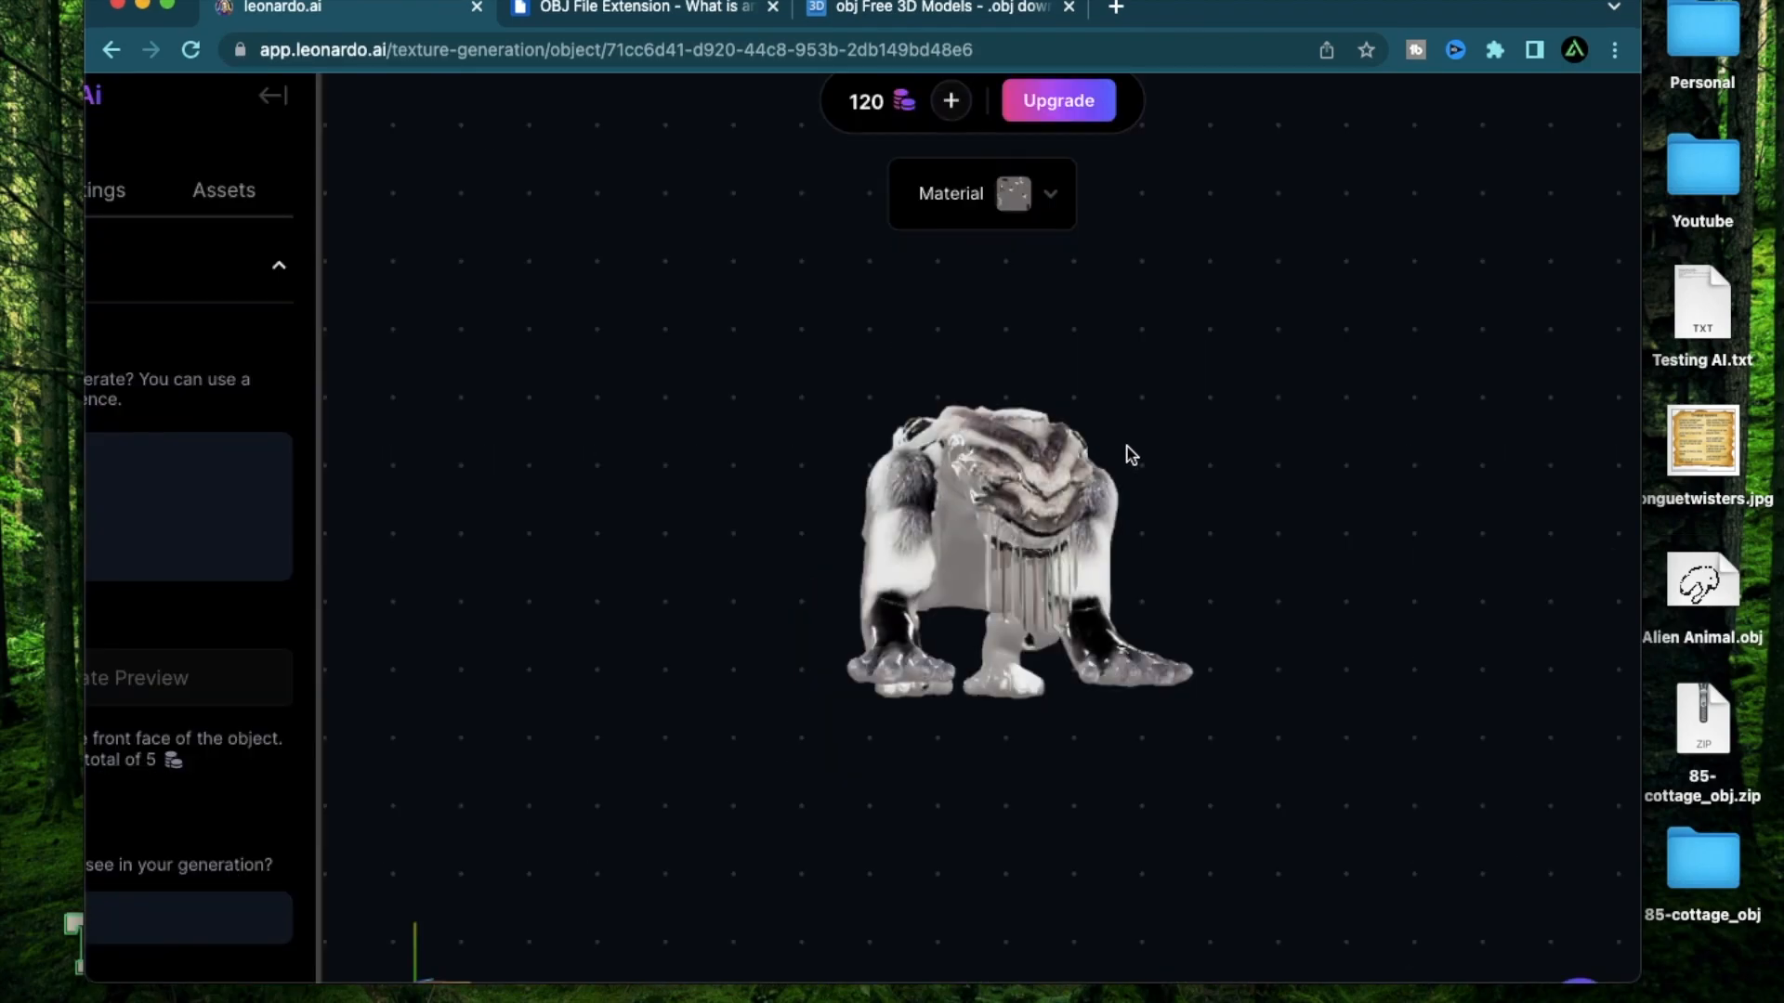
Inspect the "fuzzy fur" preview texture on the alien animal from several angles and show the material list.
drag(1130, 455, 1094, 464)
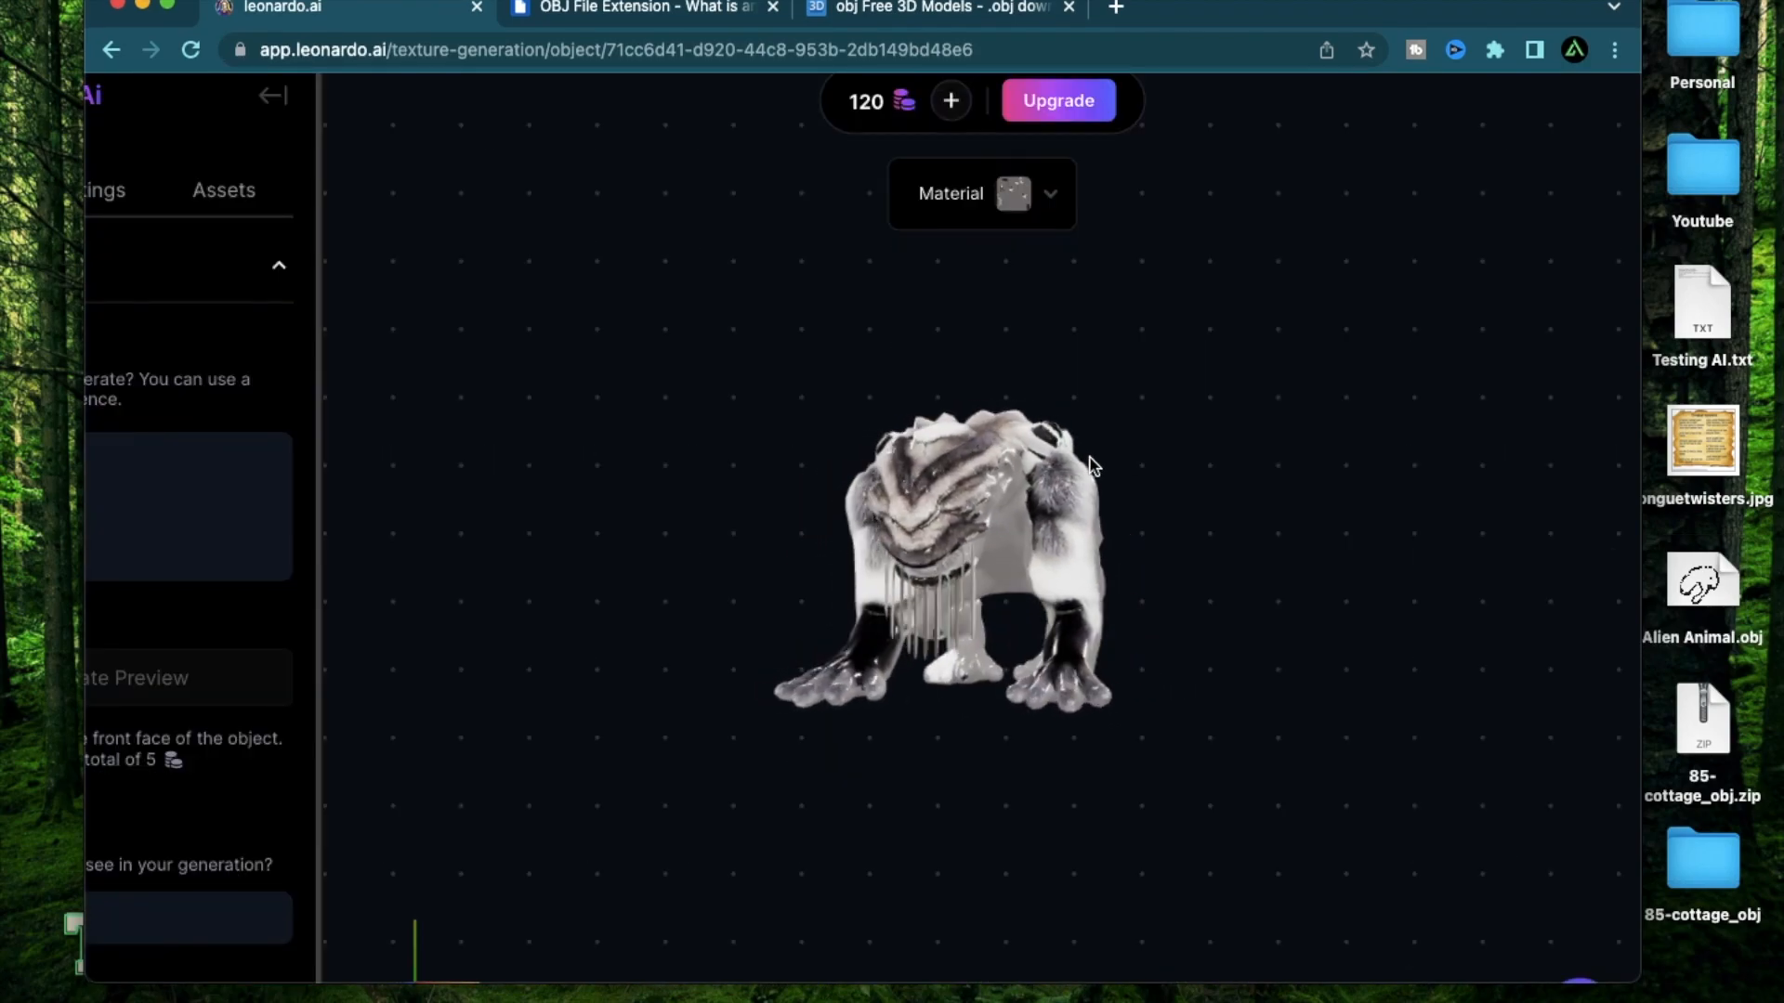
scroll(984, 468, up, 5)
scroll(984, 467, up, 5)
drag(1127, 476, 1297, 450)
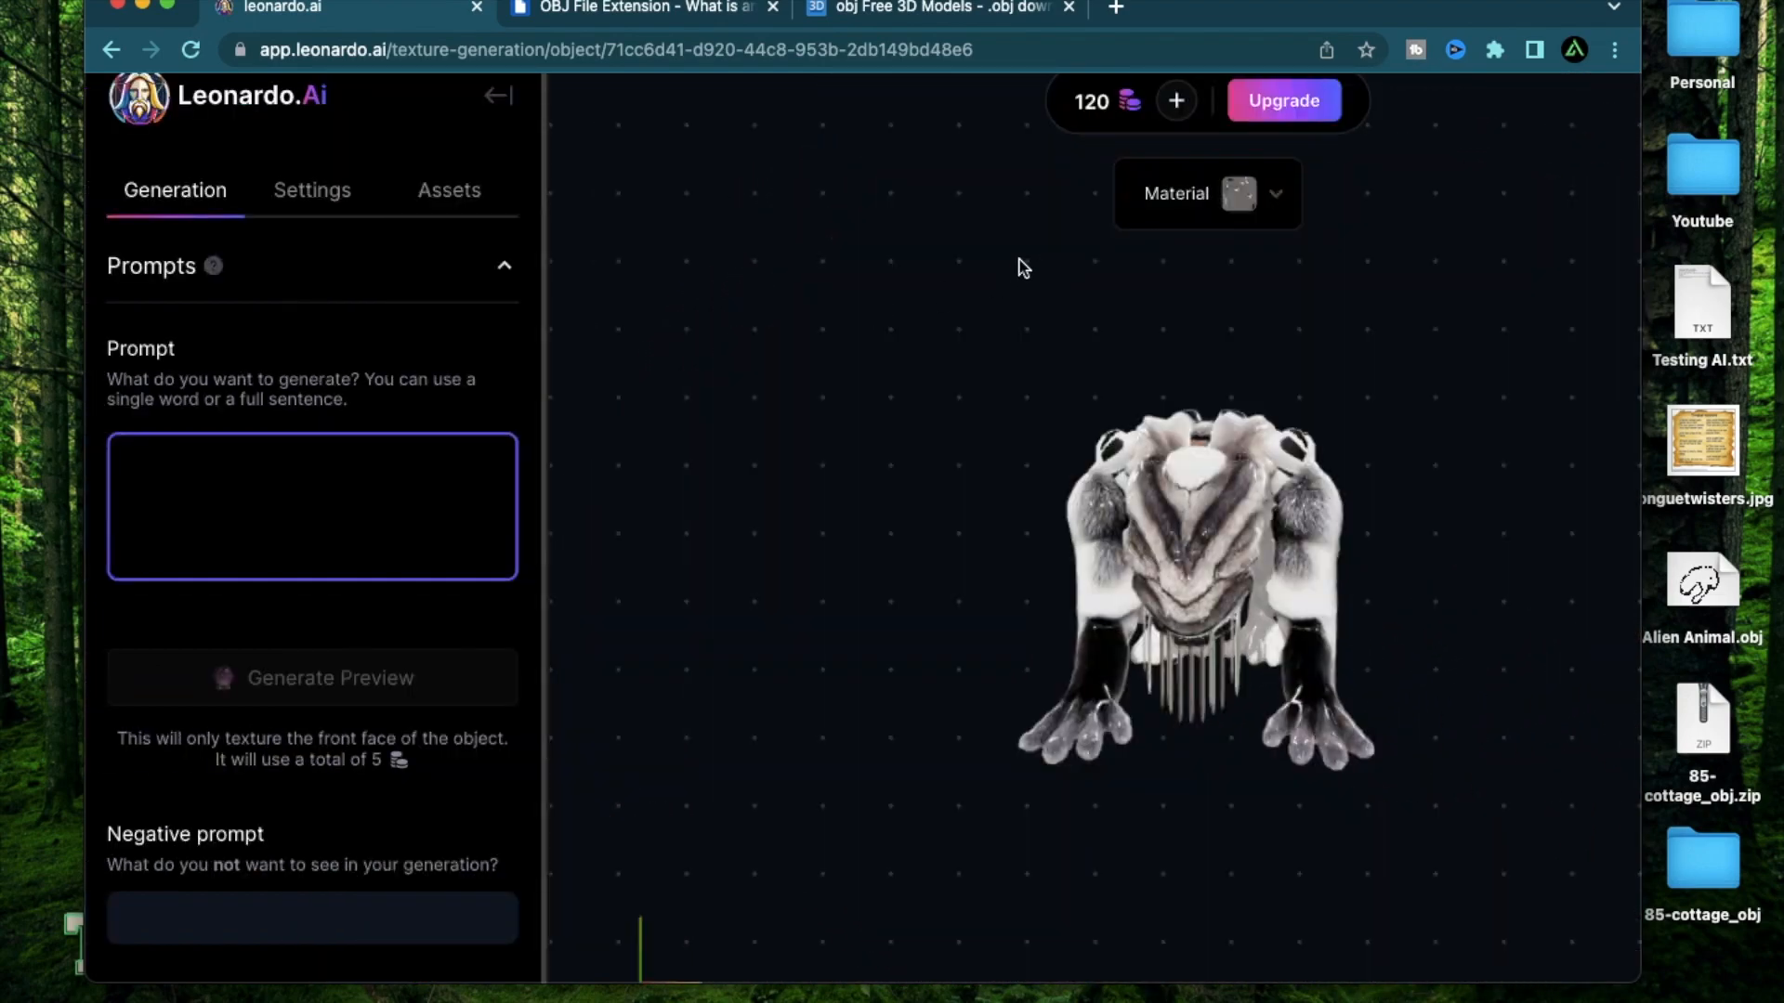
click(1249, 195)
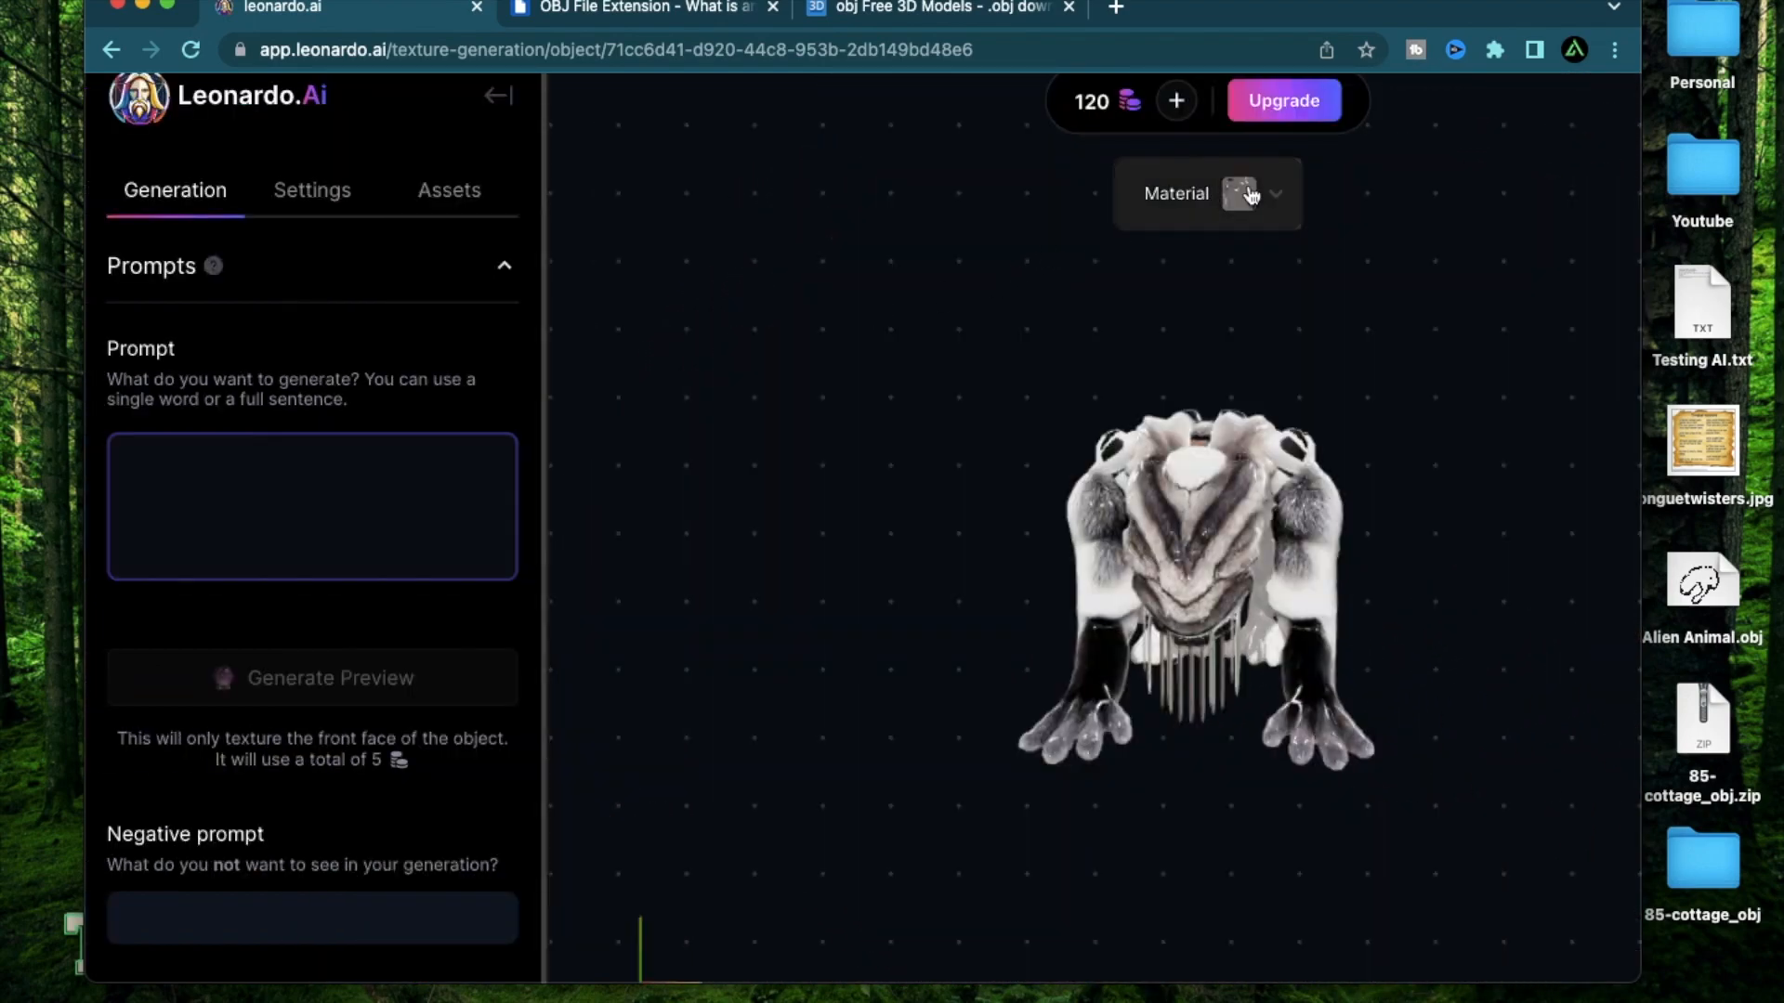
Generate another preview texture of the alien animal from the prompt "green fuzzy fur with spikes".
click(255, 455)
text(green fuzzy fur)
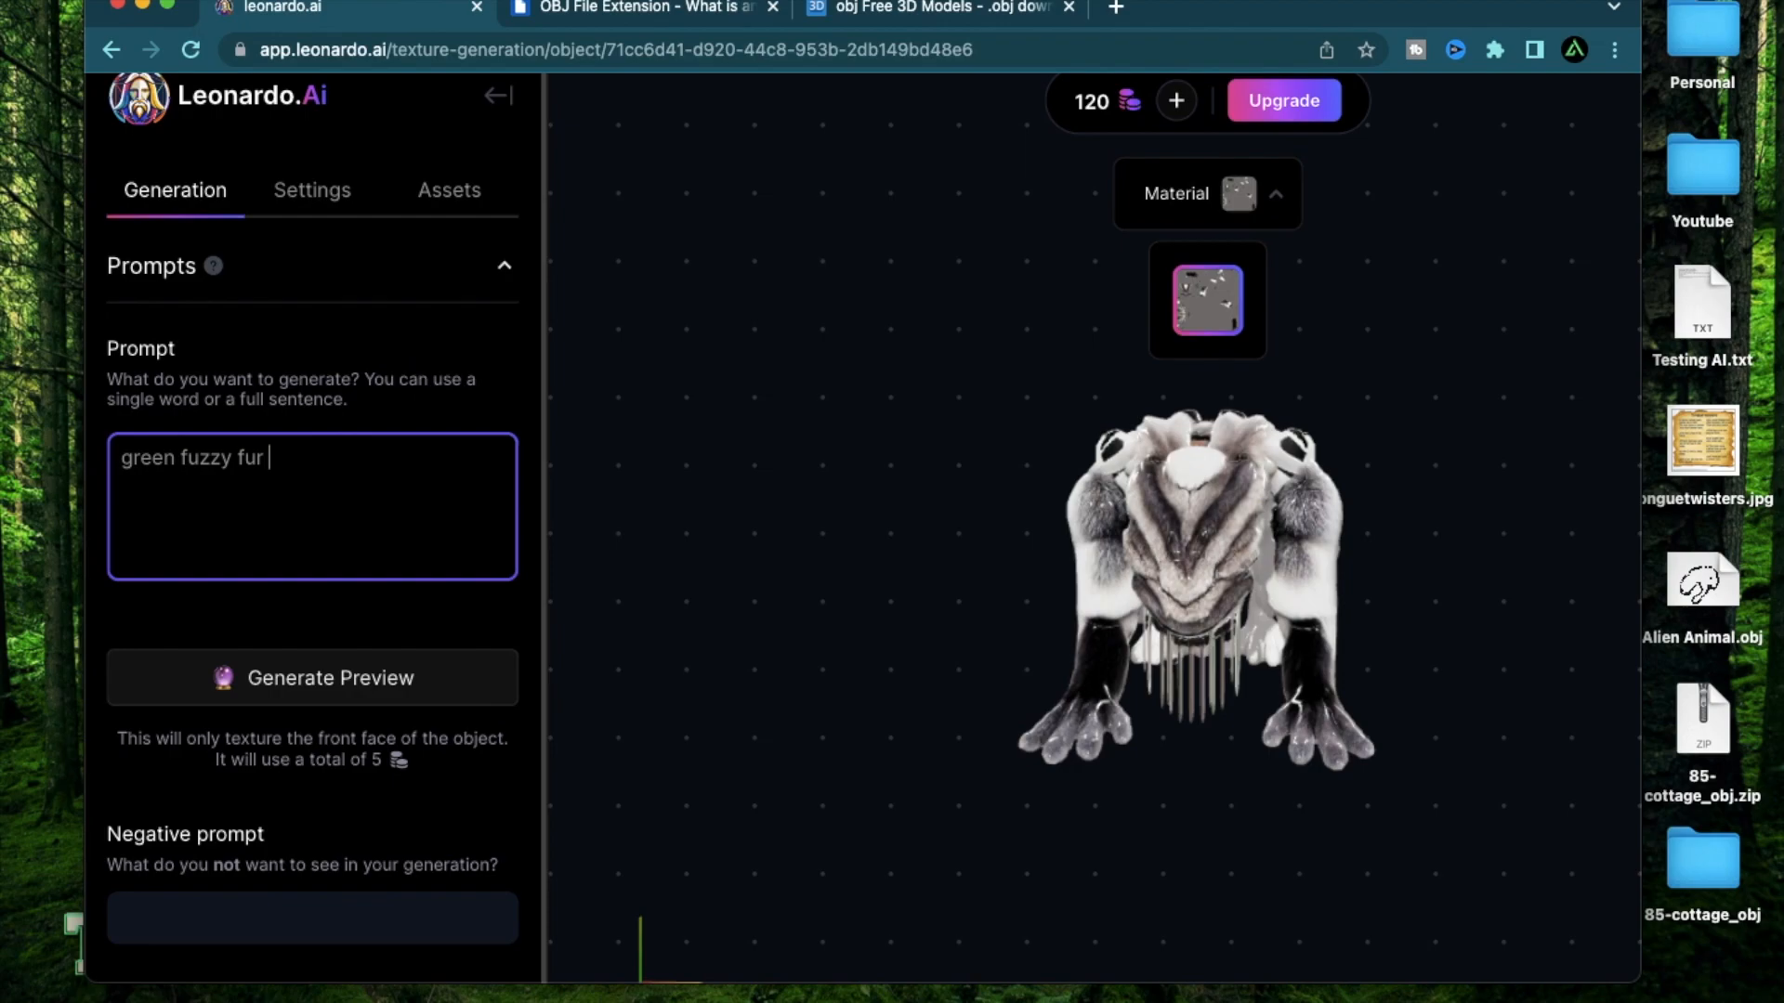
text(with spikes)
click(323, 684)
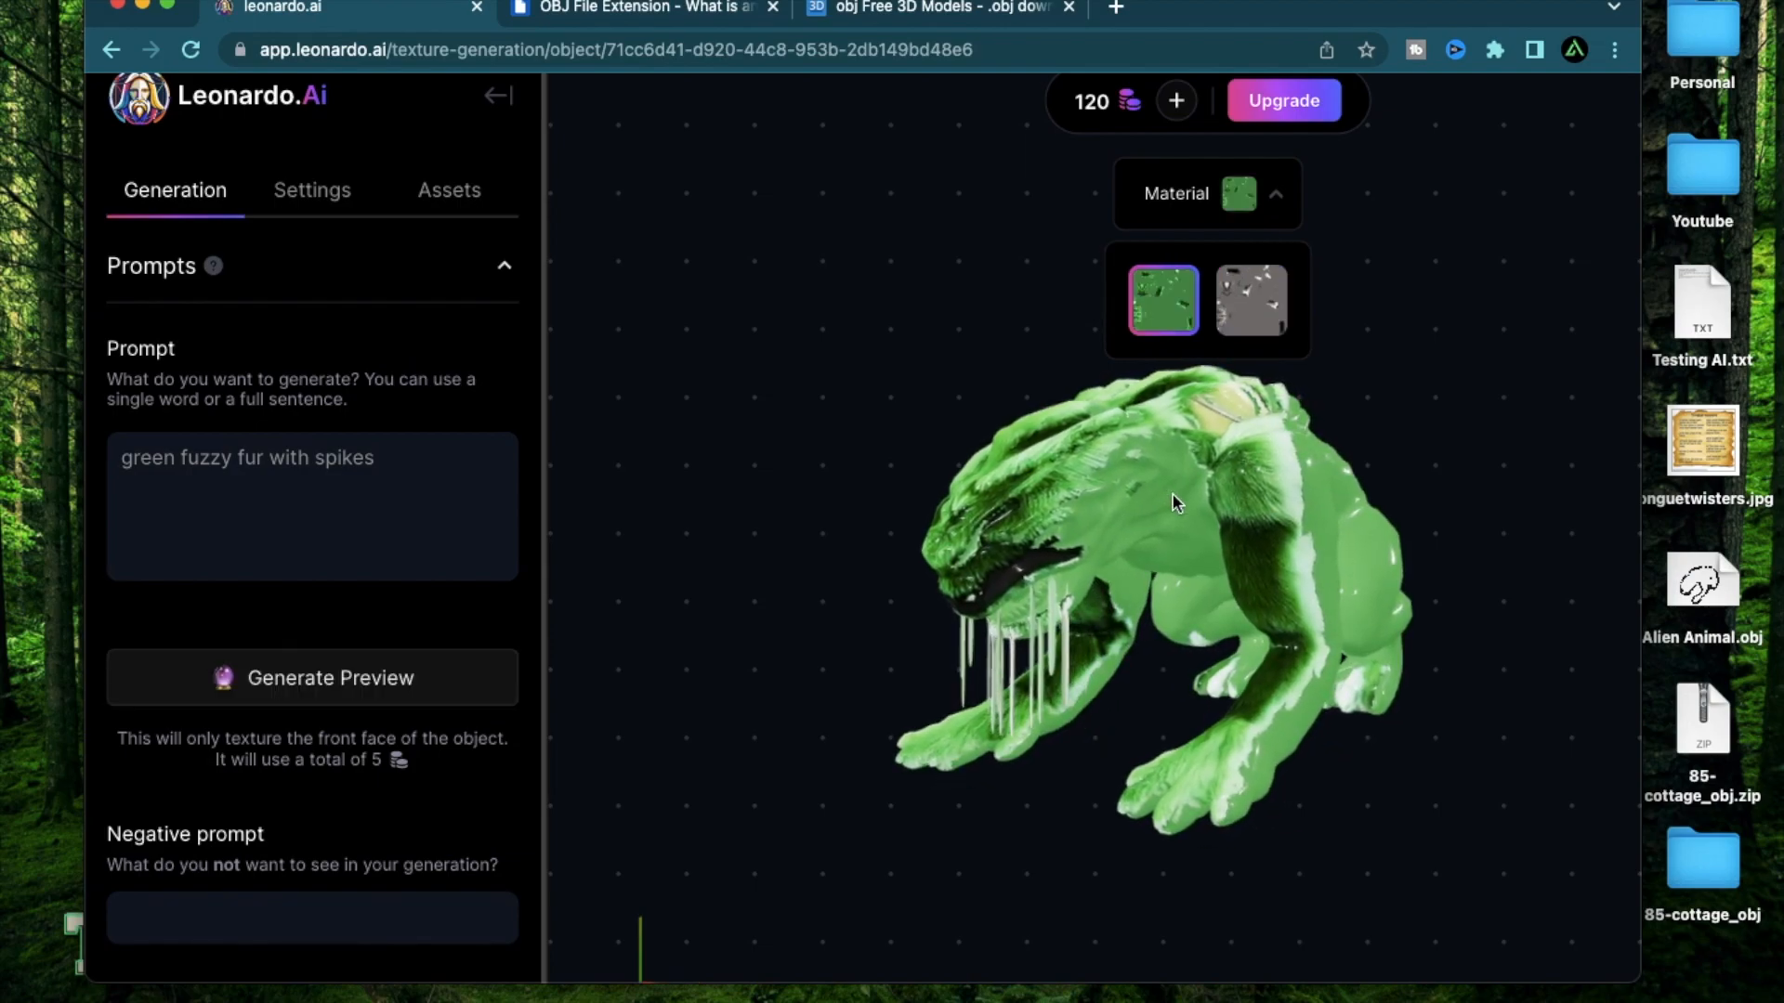
Examine the green fur preview texture close up from several angles and compare it with the grey "fuzzy fur" texture.
scroll(1172, 497, up, 5)
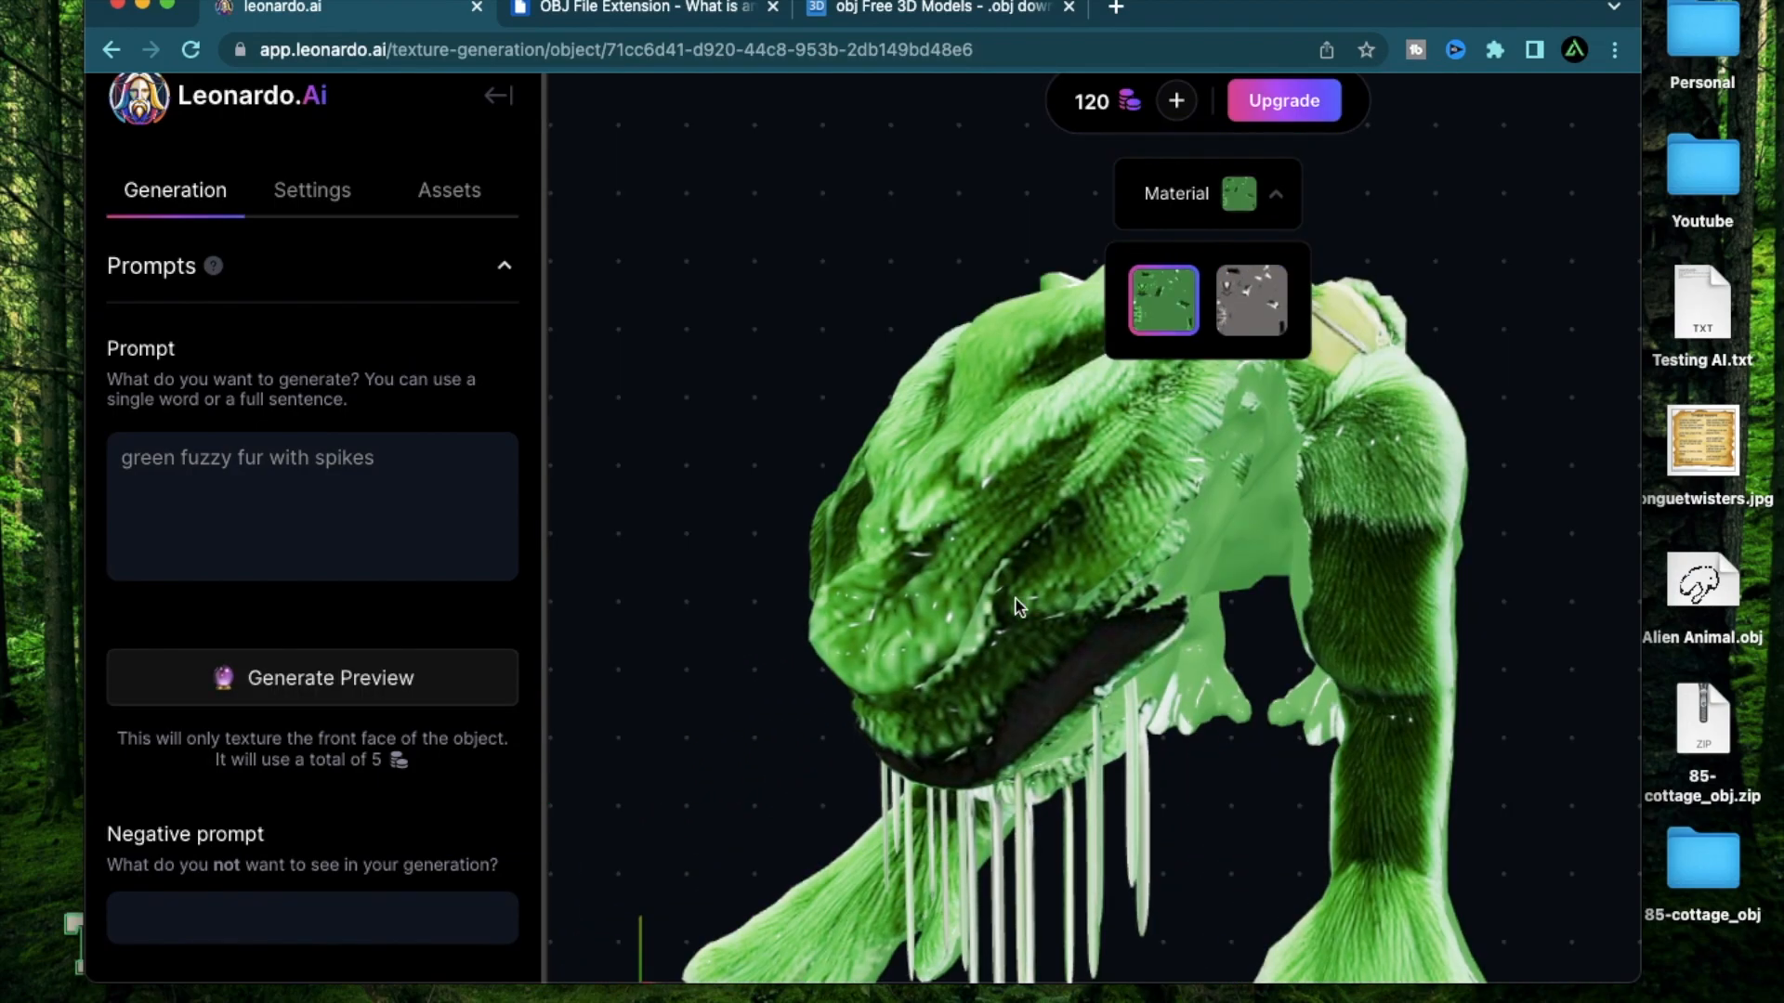
drag(1016, 570, 987, 615)
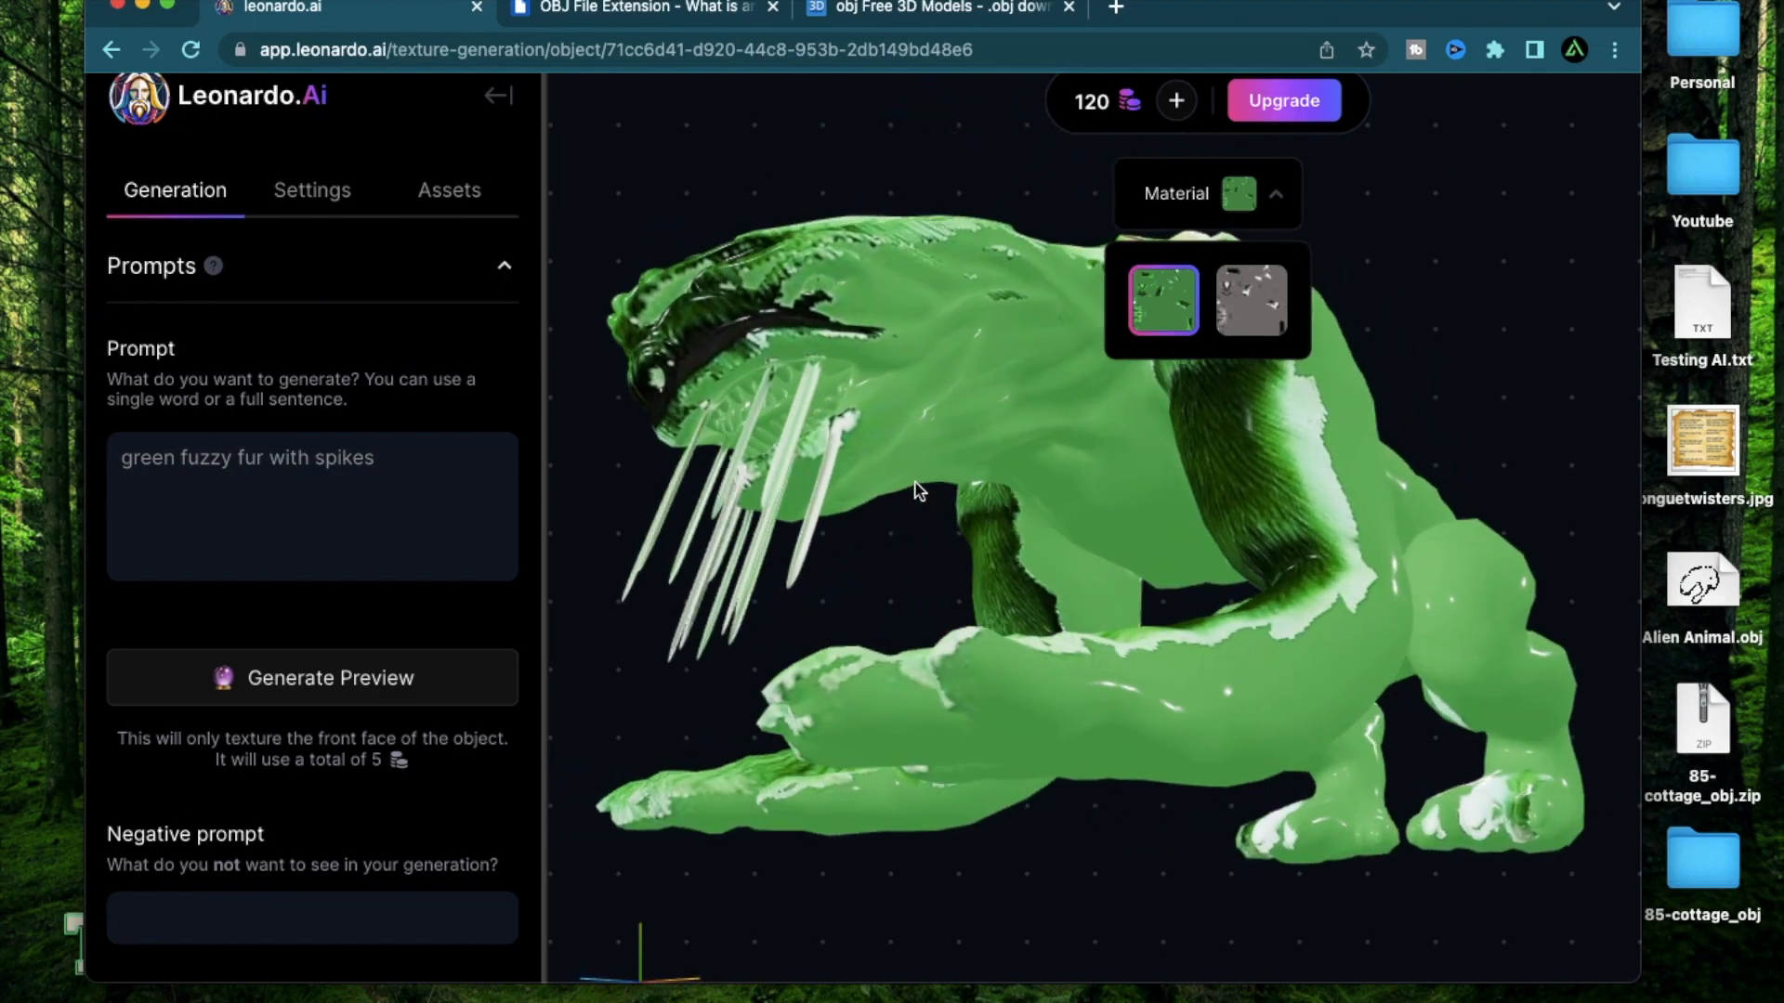
click(1269, 319)
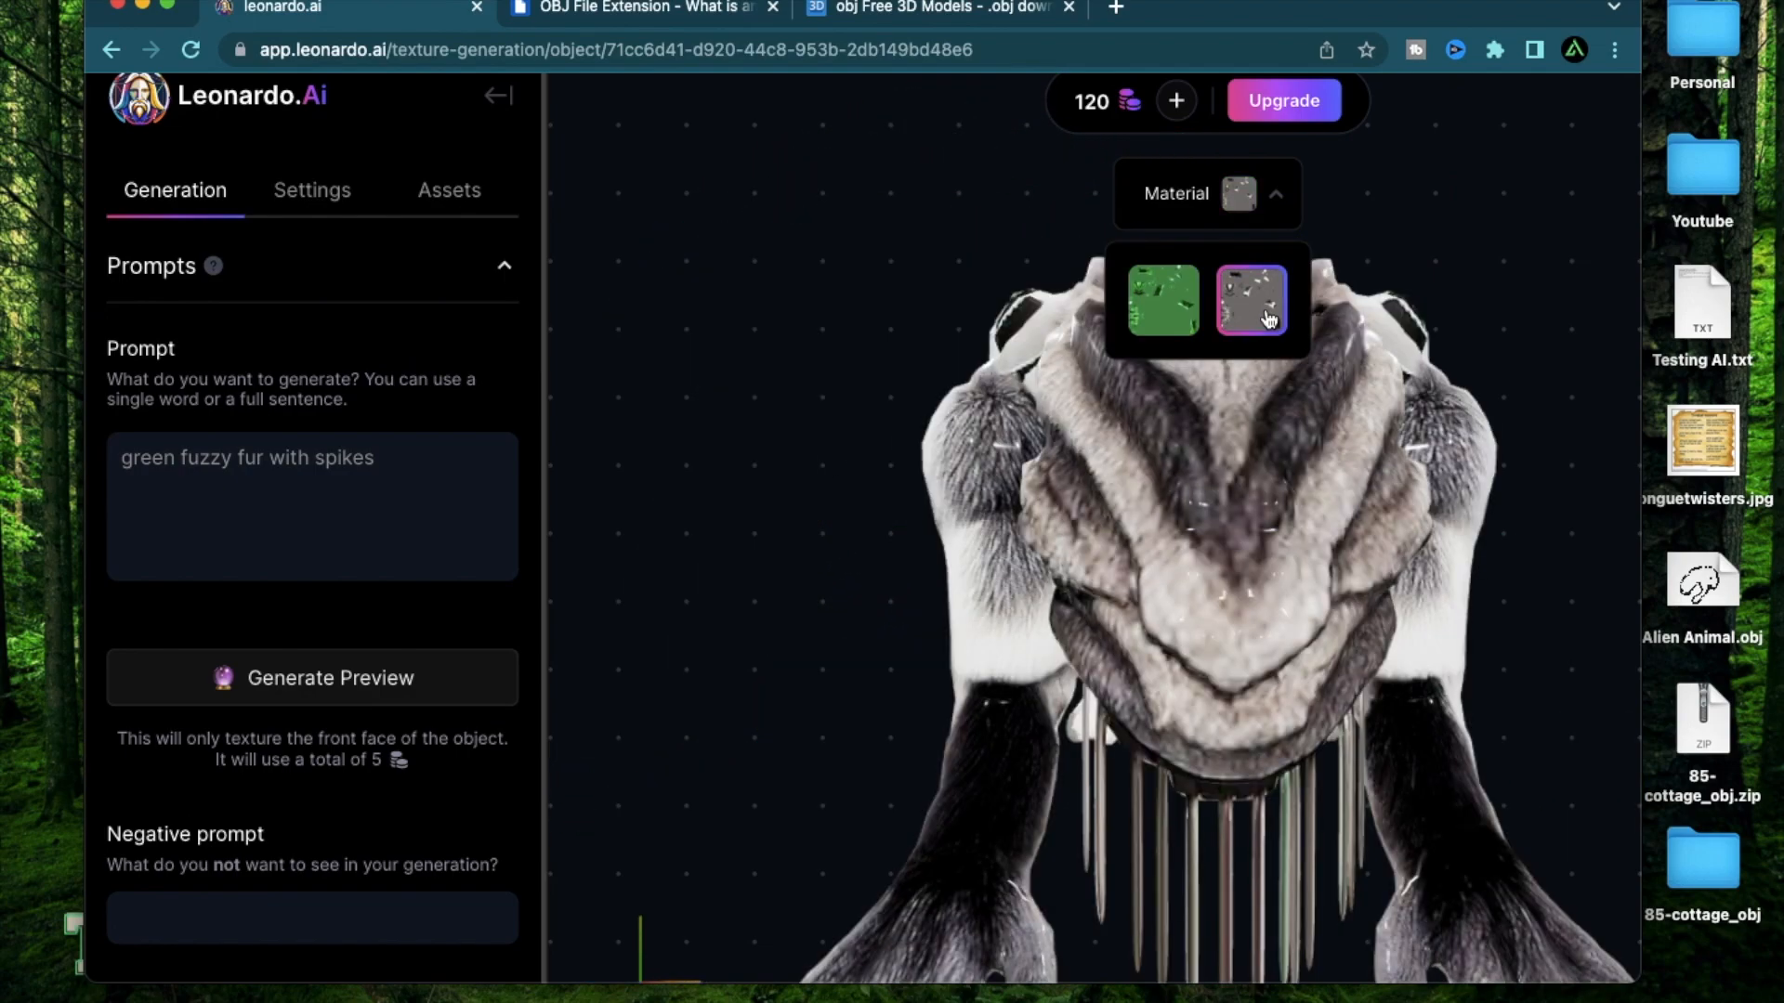
drag(1248, 598, 918, 518)
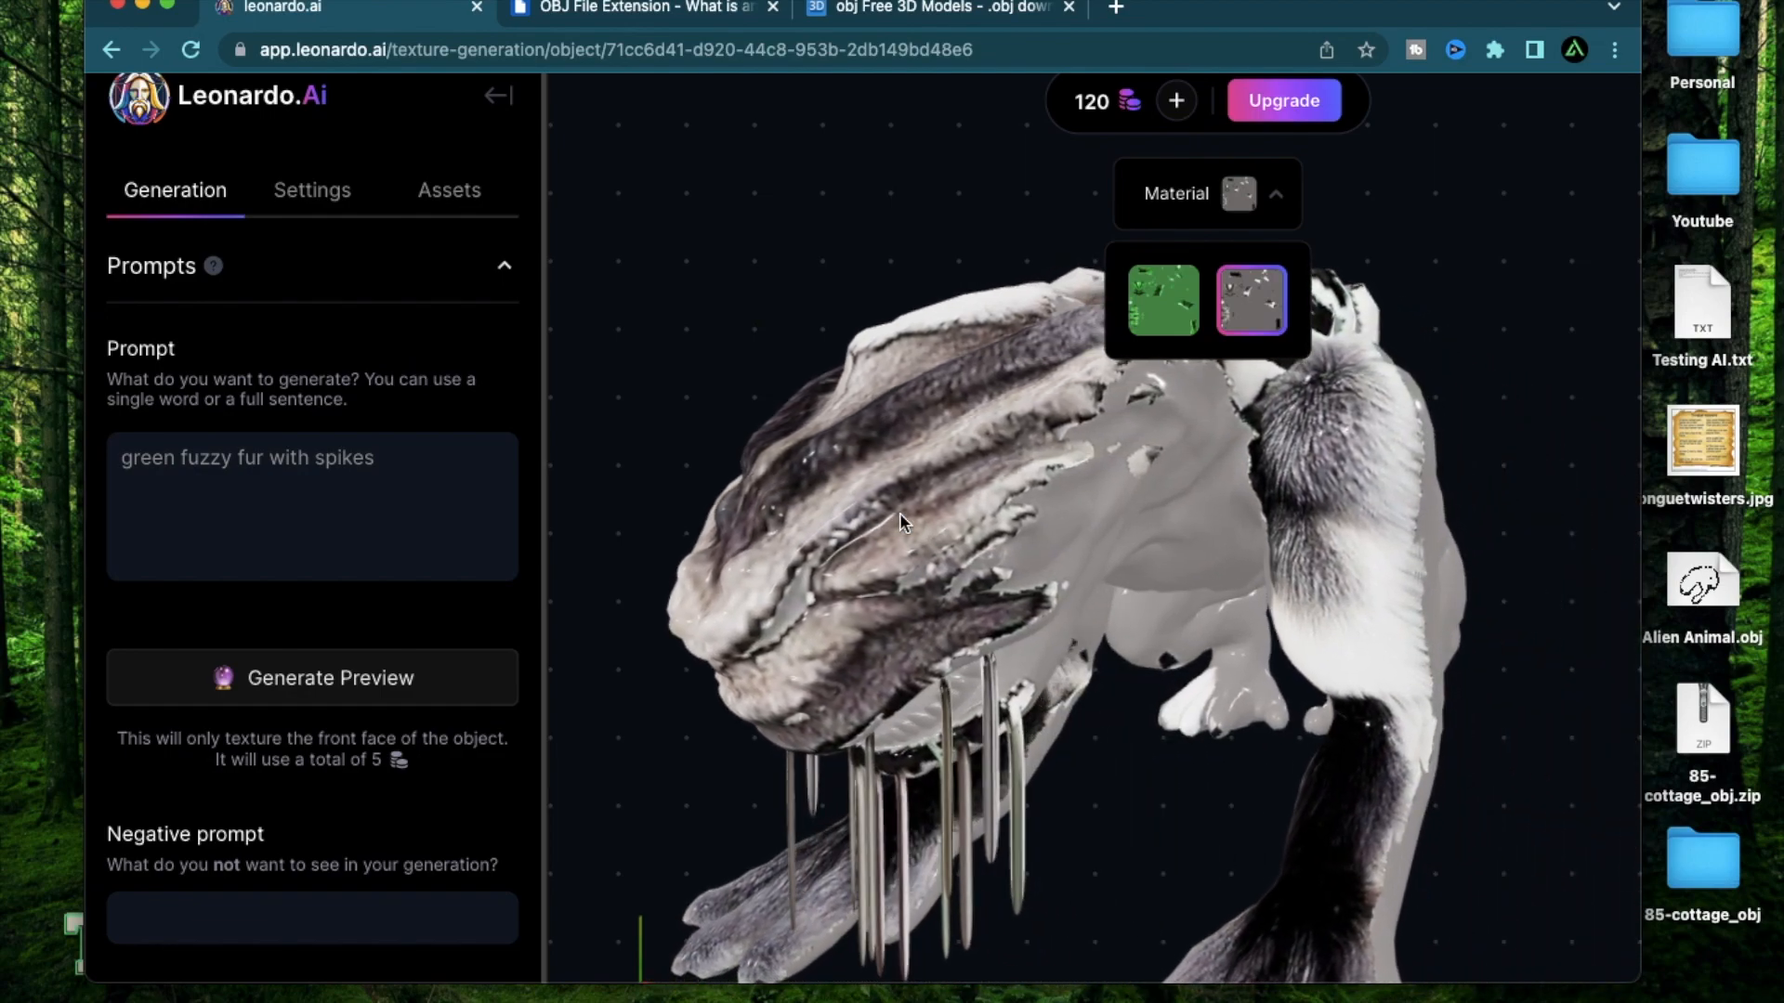
click(1163, 299)
drag(925, 548, 1080, 568)
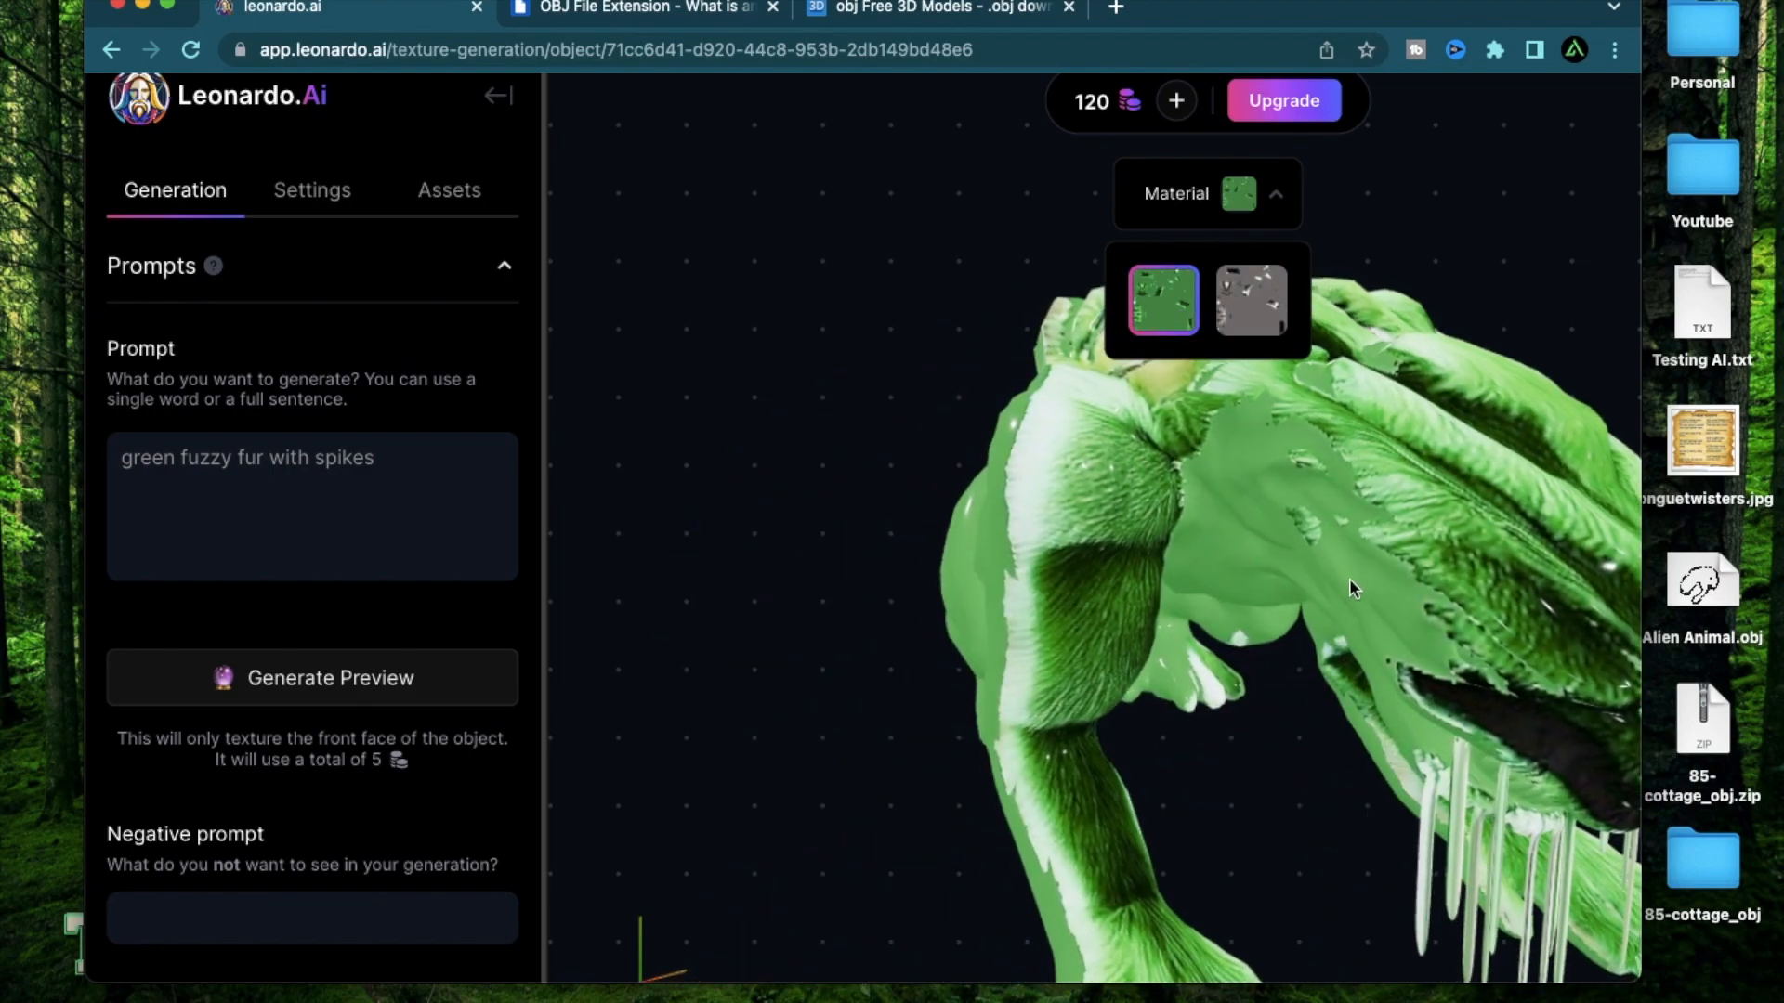
drag(1349, 578, 982, 629)
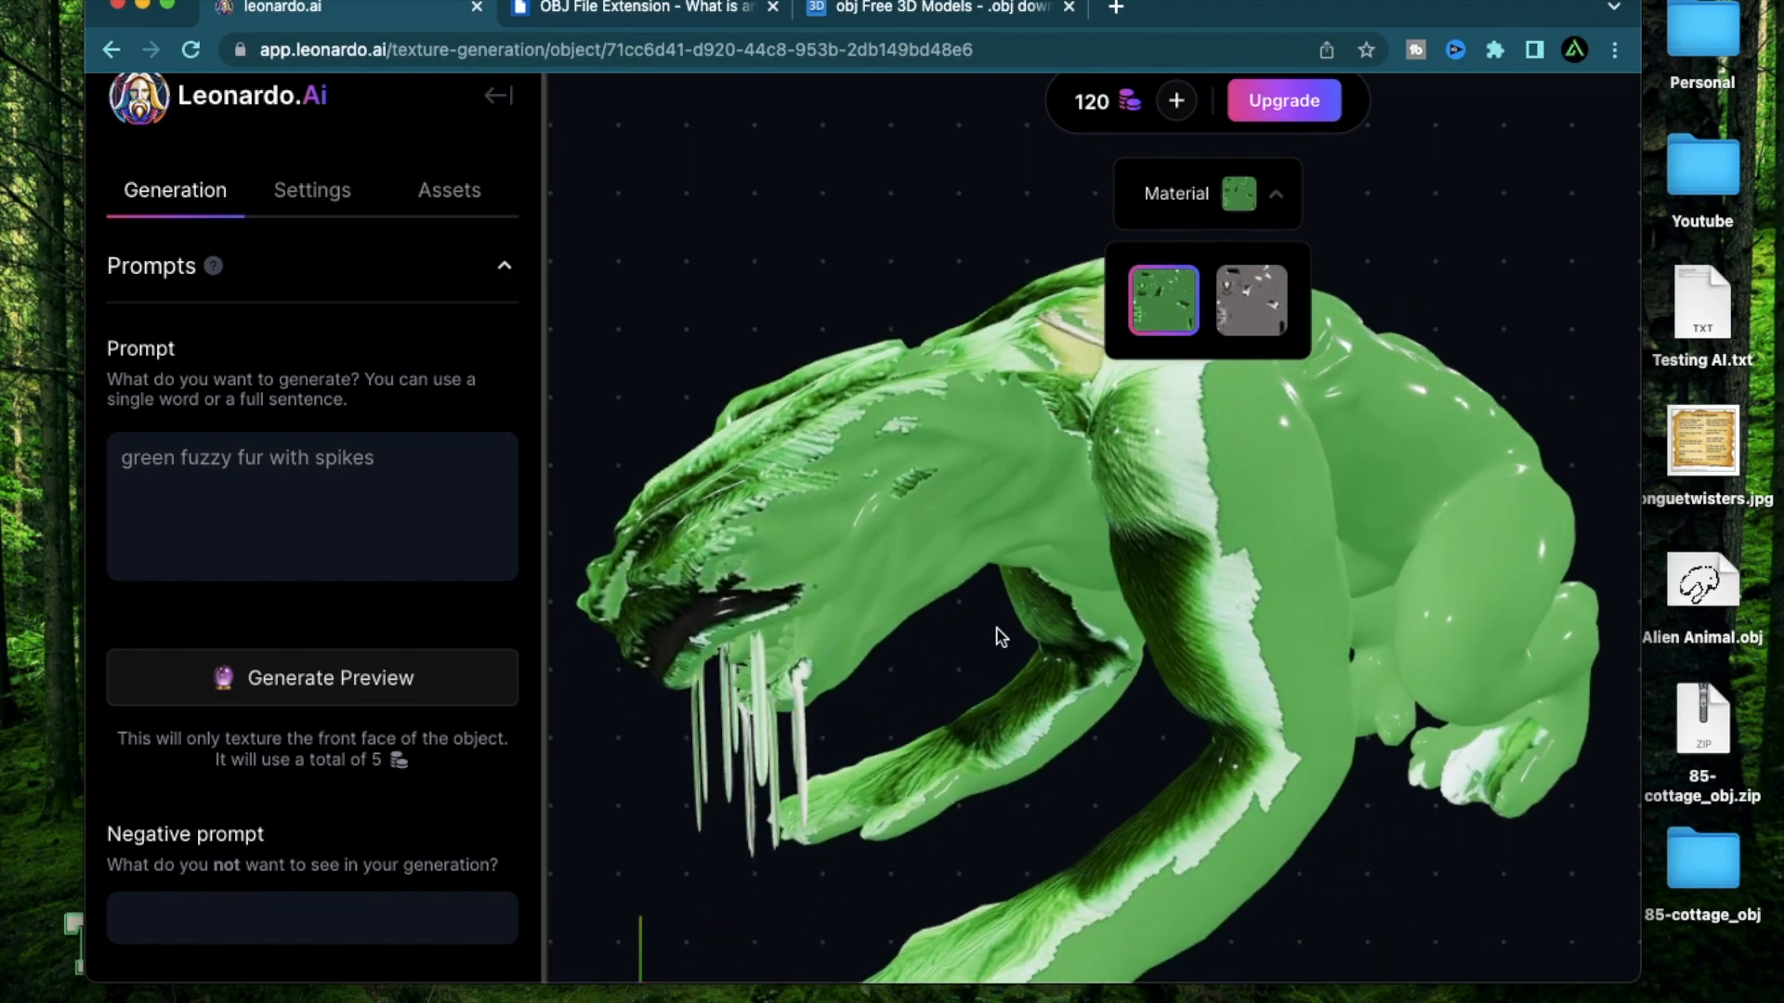
drag(772, 526, 1159, 439)
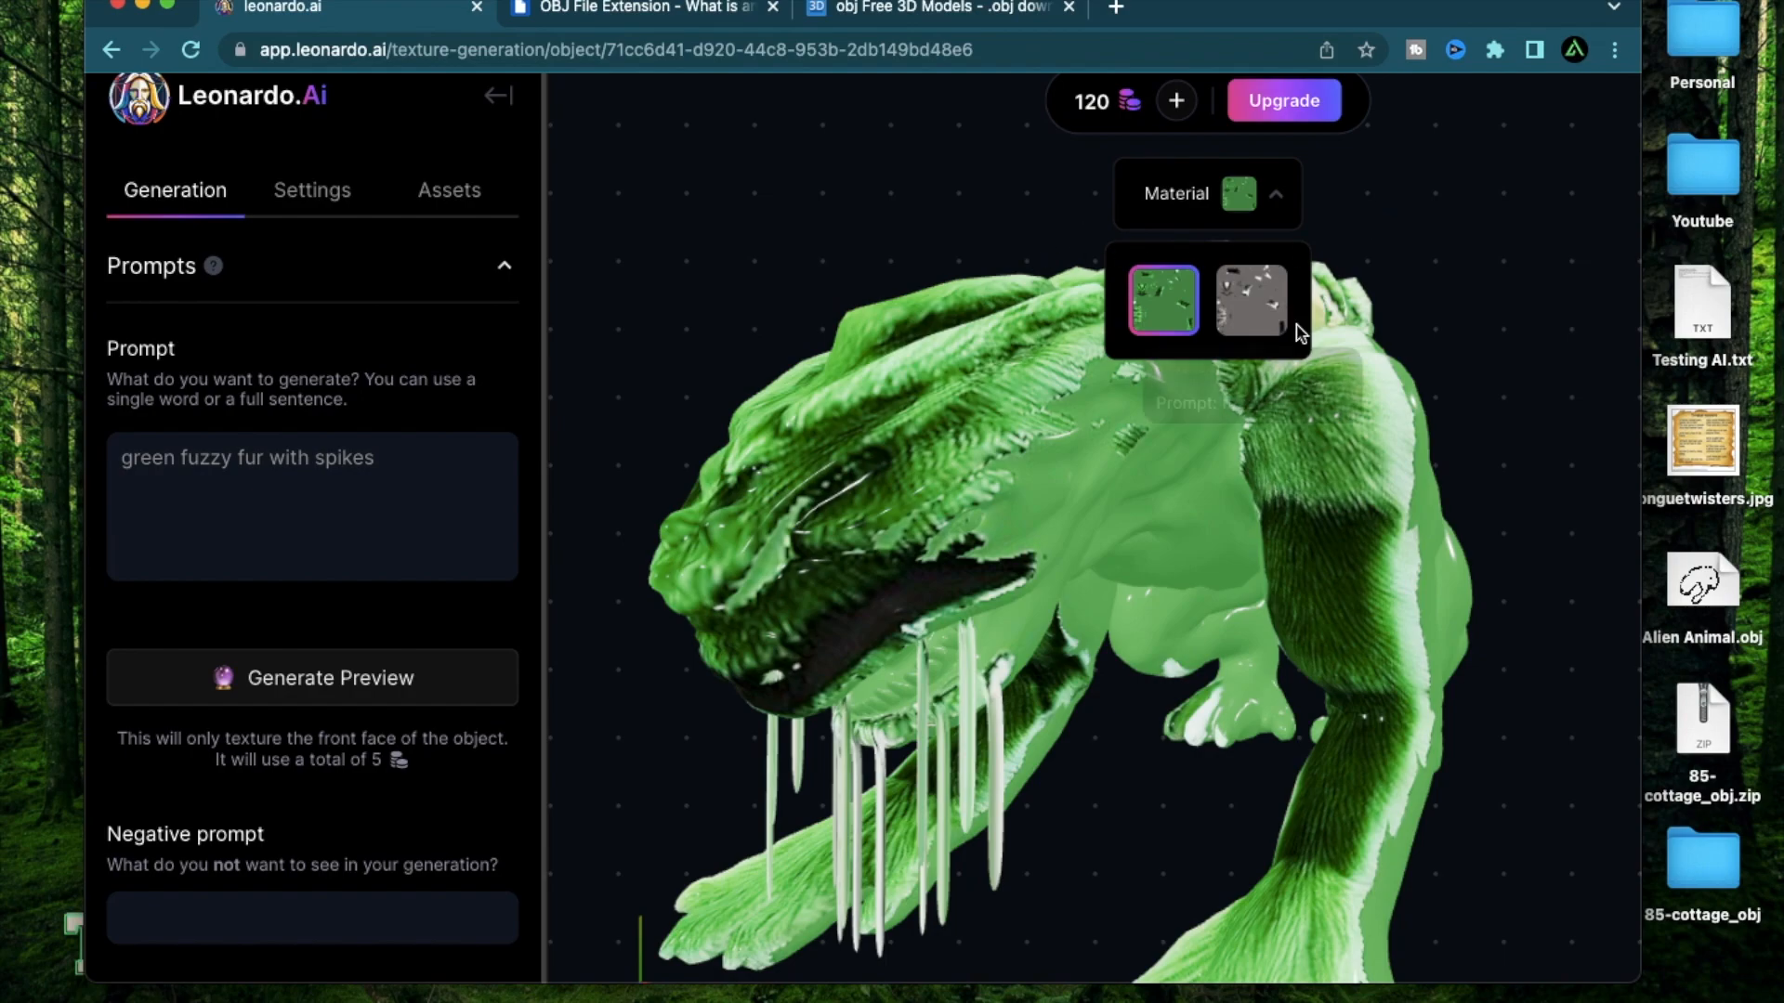
Replace the prompt with "crystal glaze" and generate another preview texture of the alien animal.
click(207, 542)
key(super+a)
key(BackSpace)
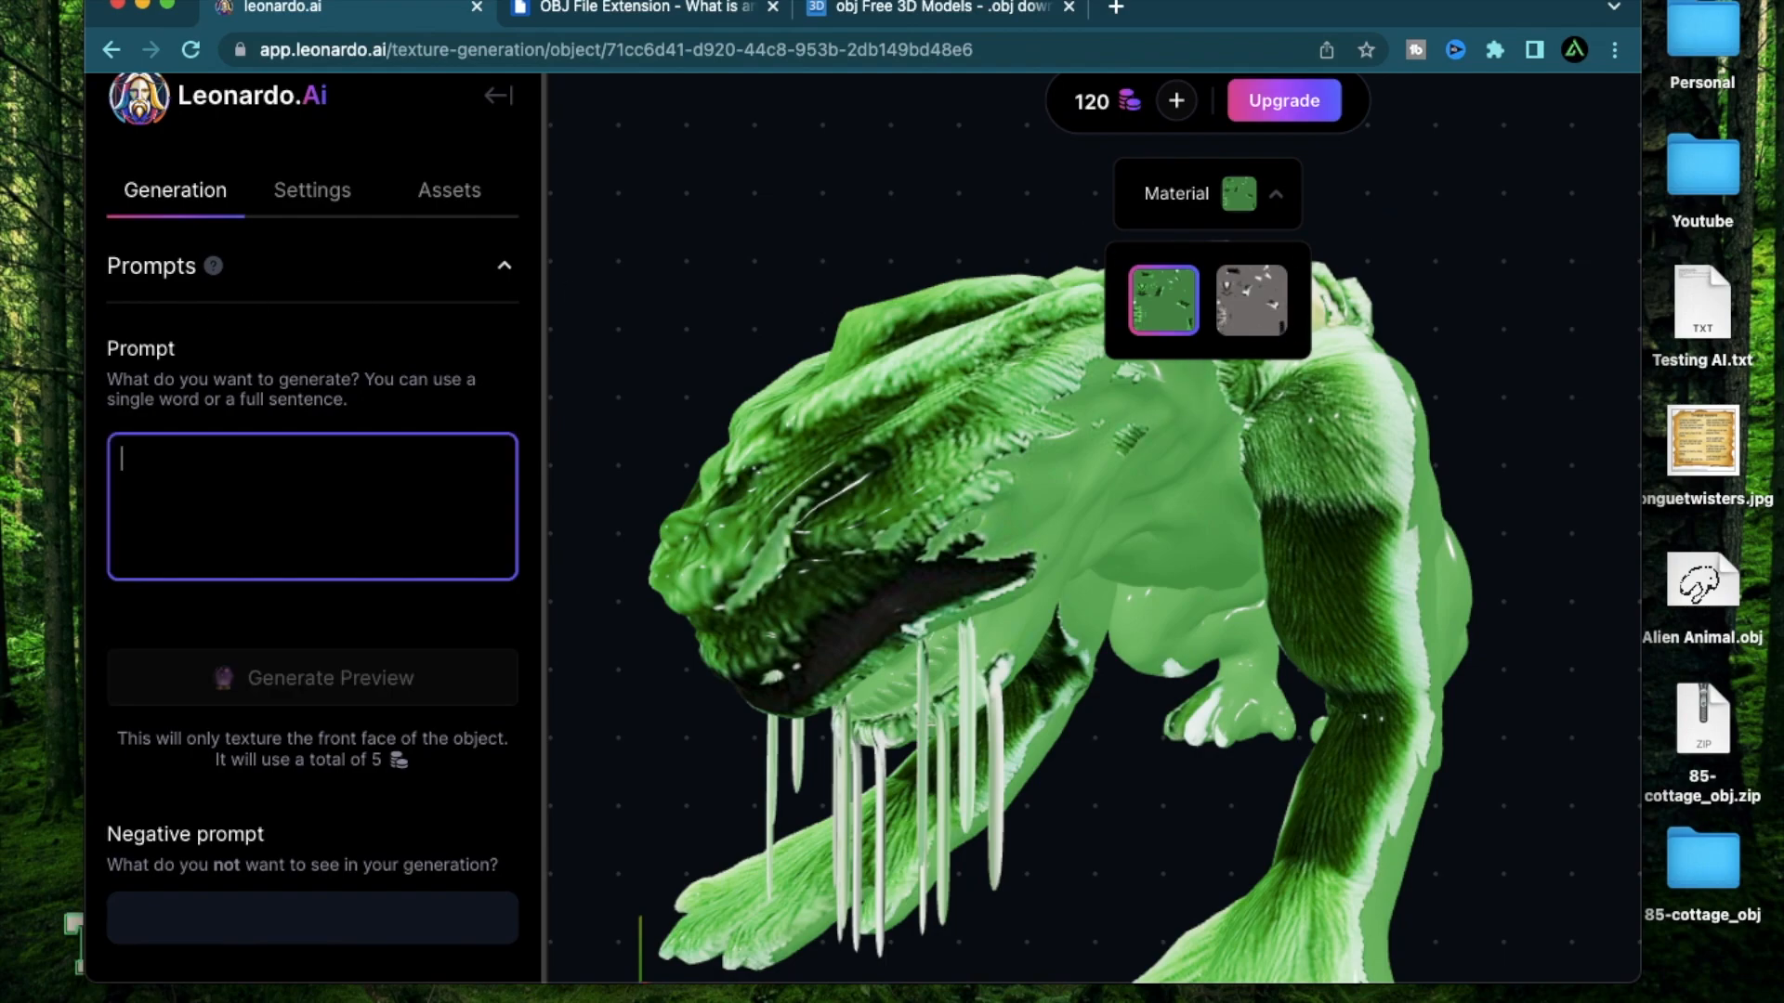
text(crystal glaze)
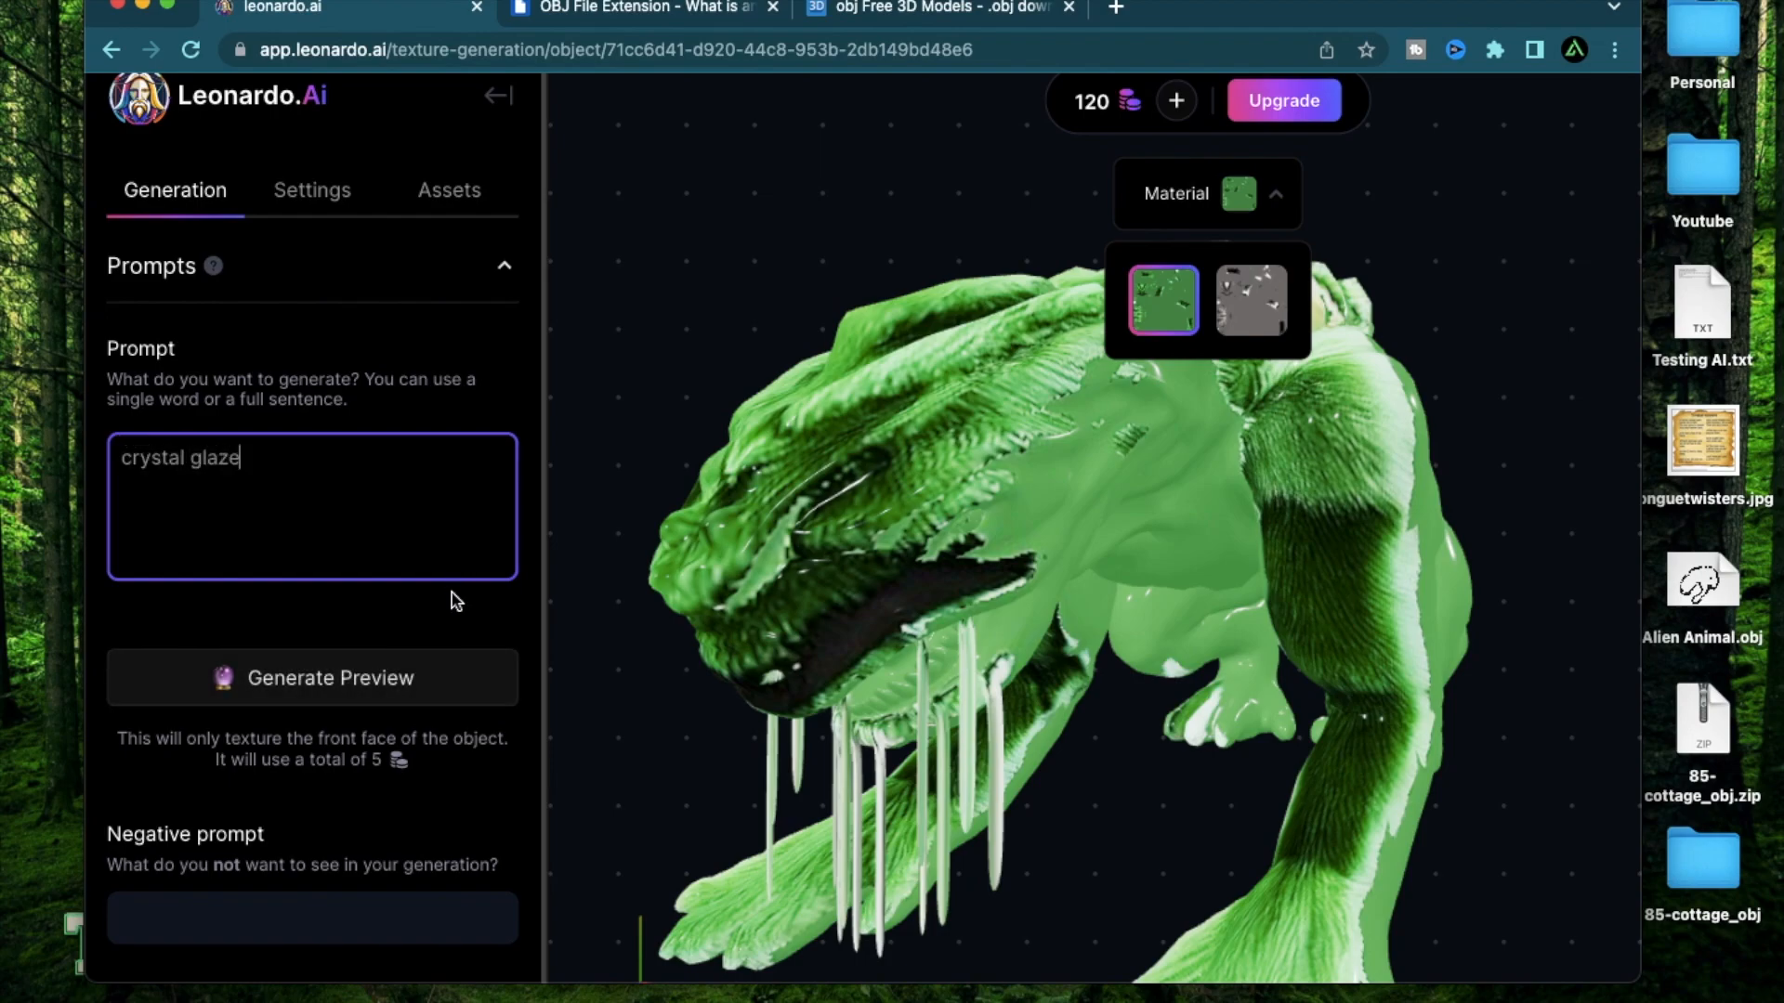
click(411, 693)
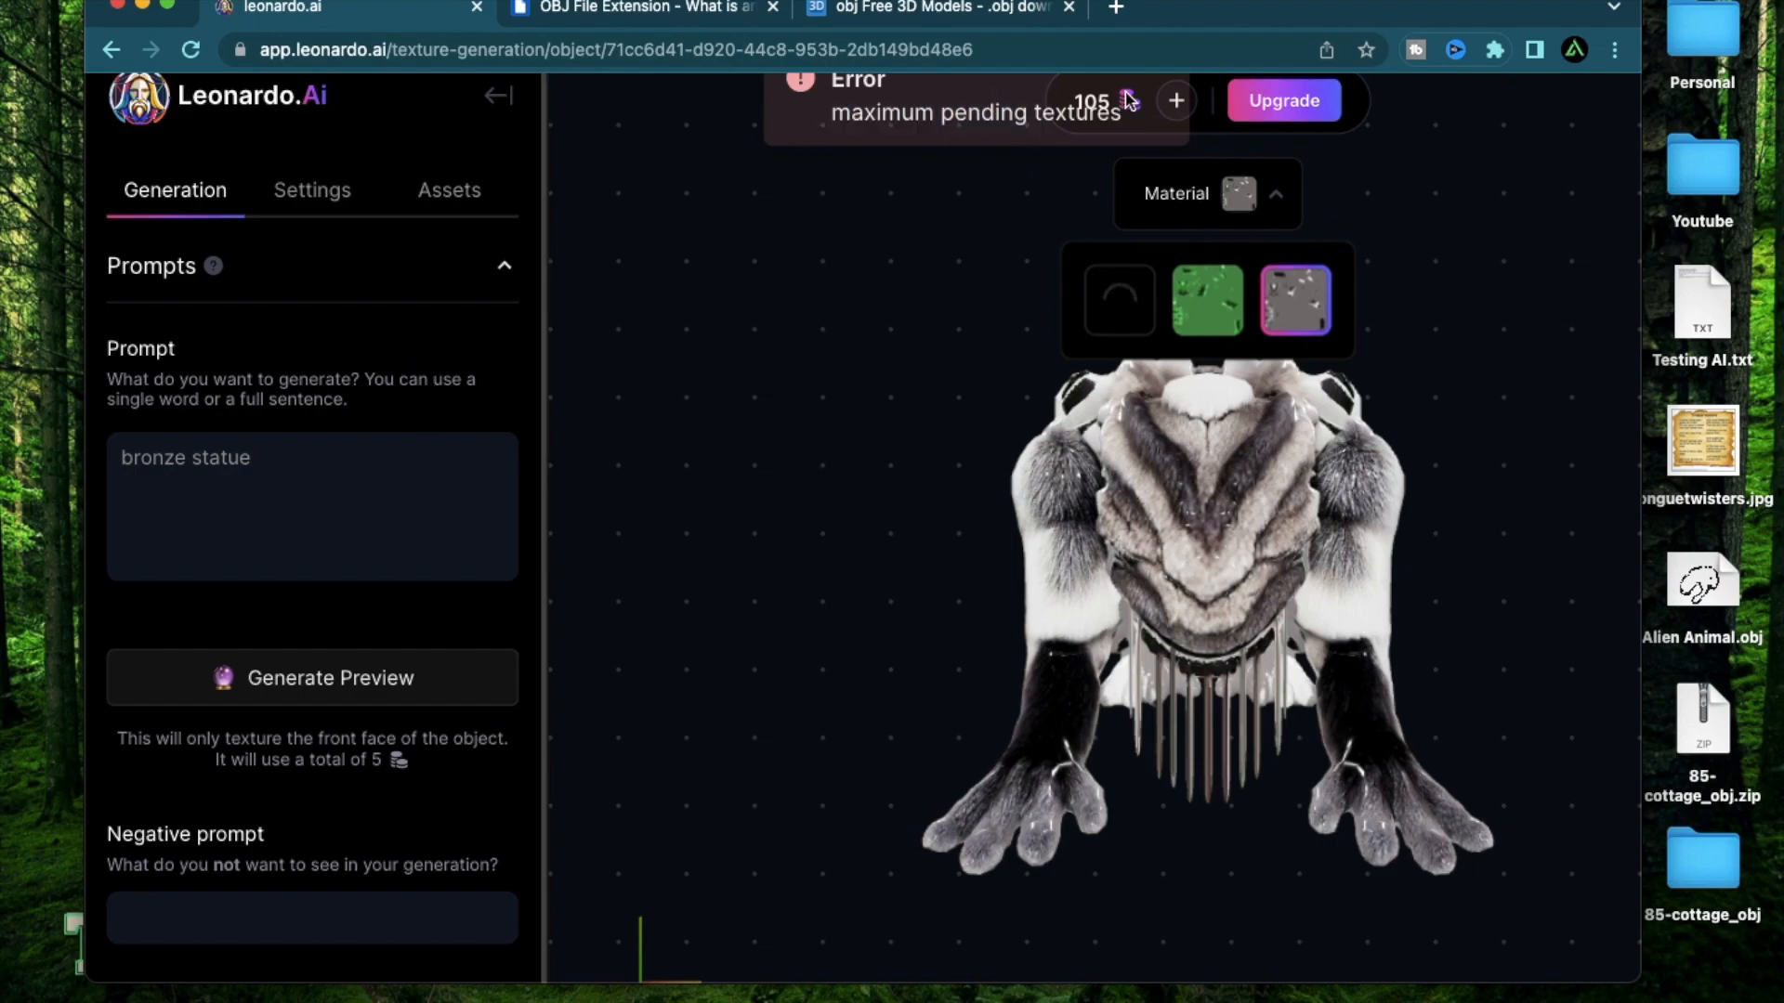
Examine the "crystal glaze" preview texture close up on the alien animal's face, legs and underside from several angles.
drag(1193, 109, 1152, 138)
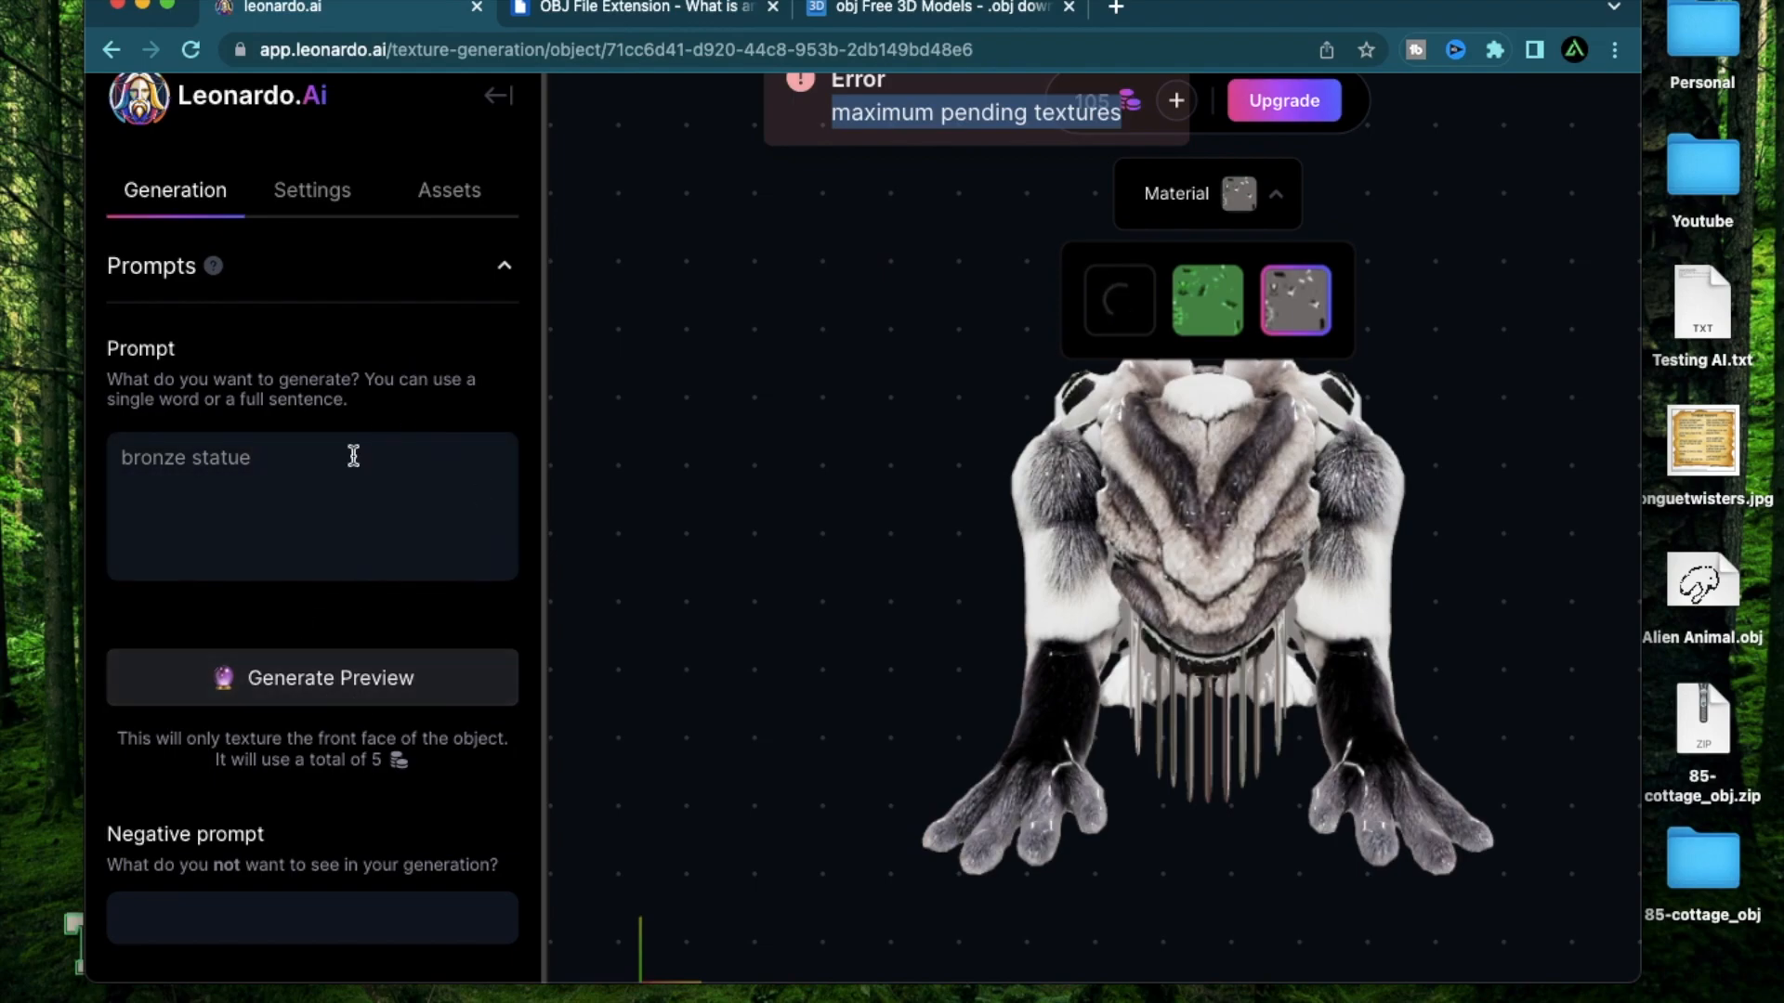
mouse_move(1130, 324)
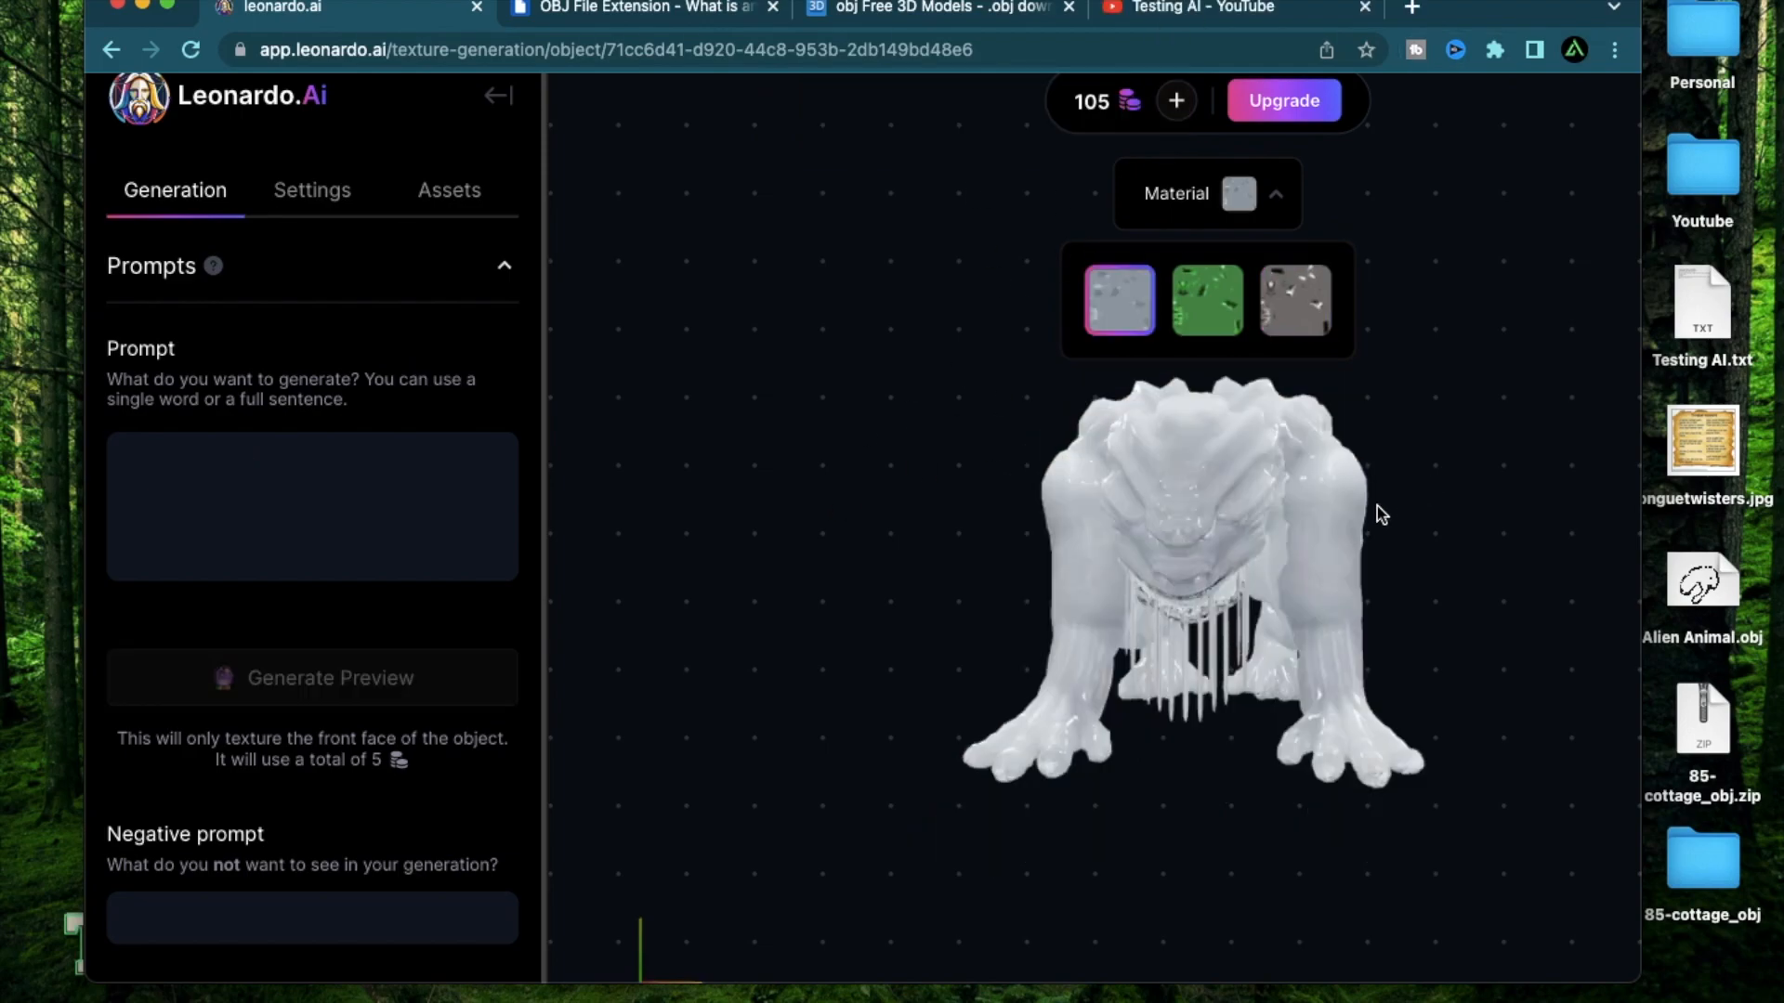
drag(1256, 548, 1284, 474)
scroll(1283, 465, up, 5)
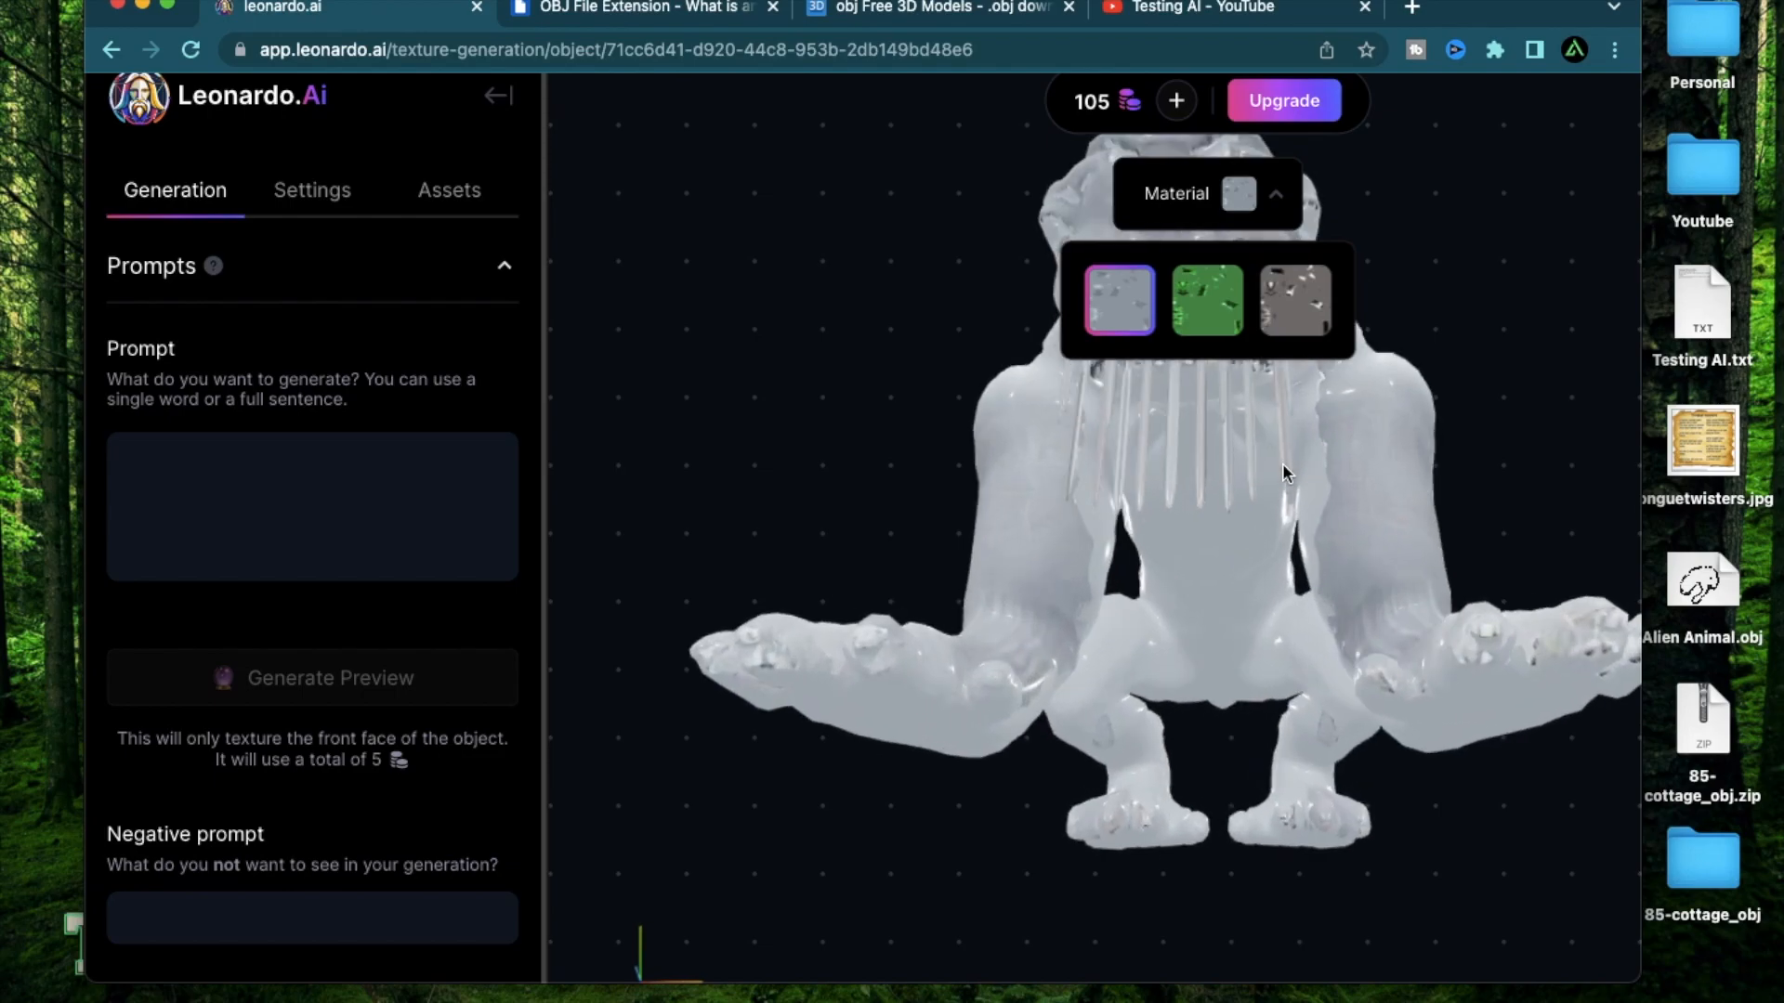
drag(1196, 446, 951, 407)
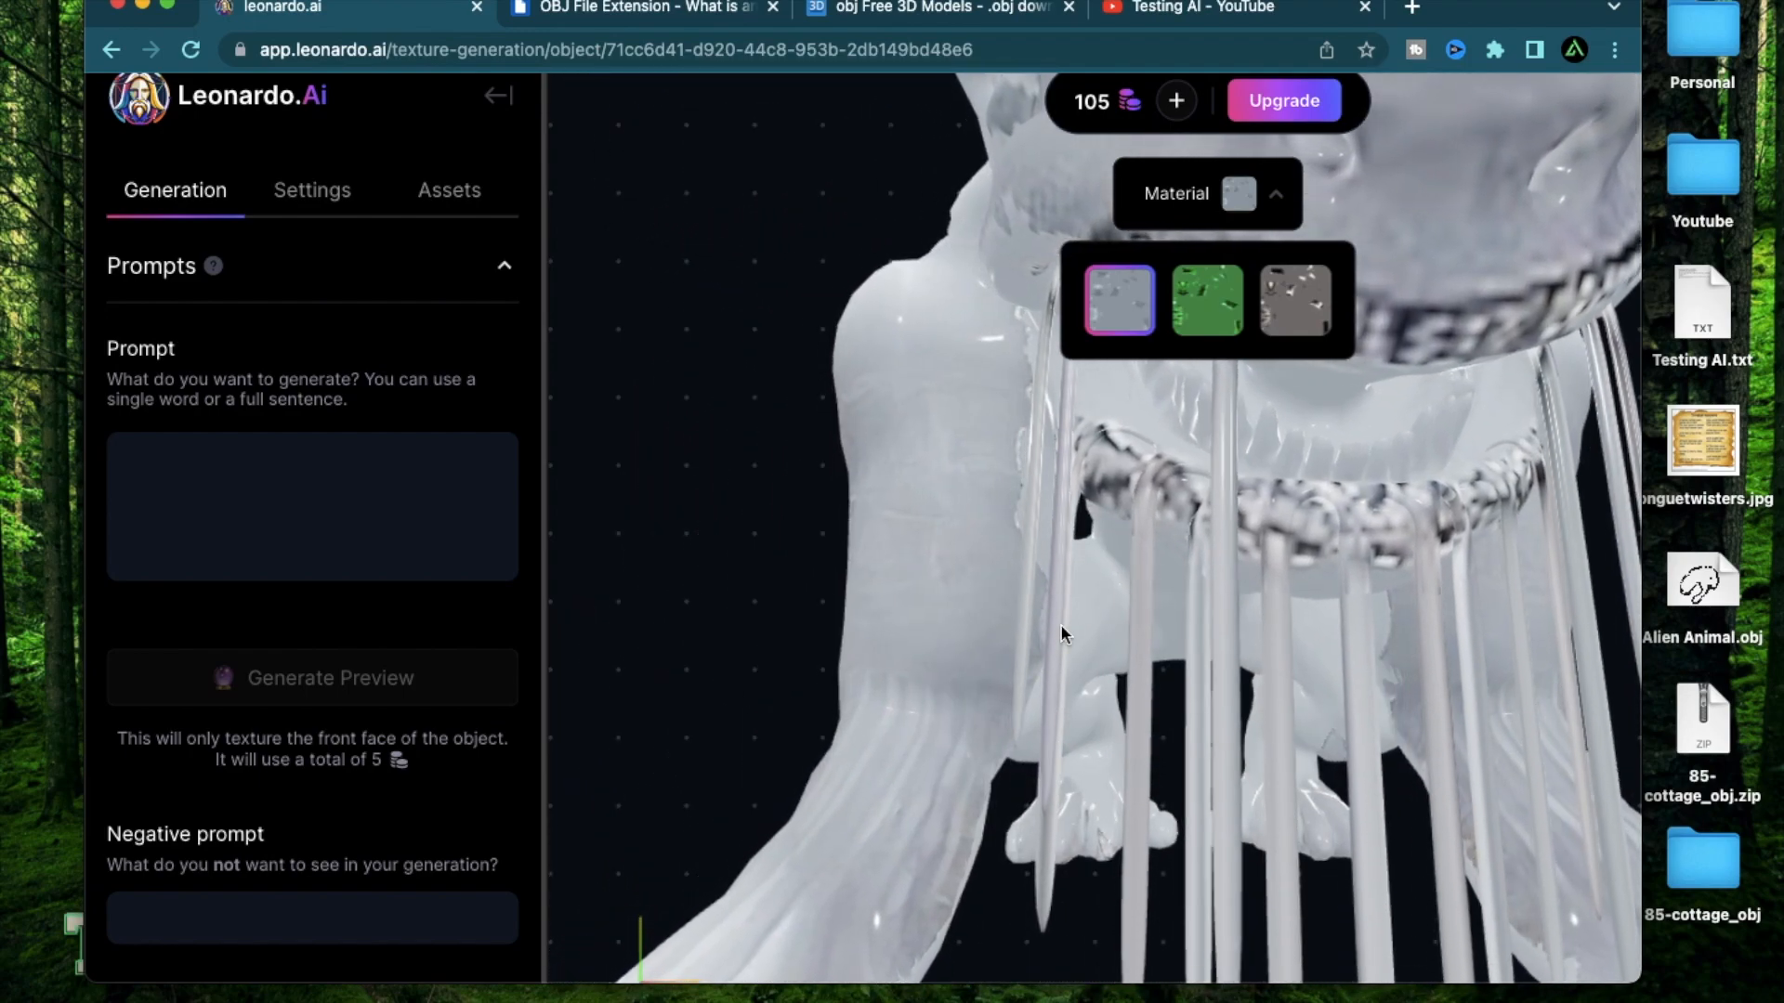
drag(1341, 631, 1106, 638)
click(412, 466)
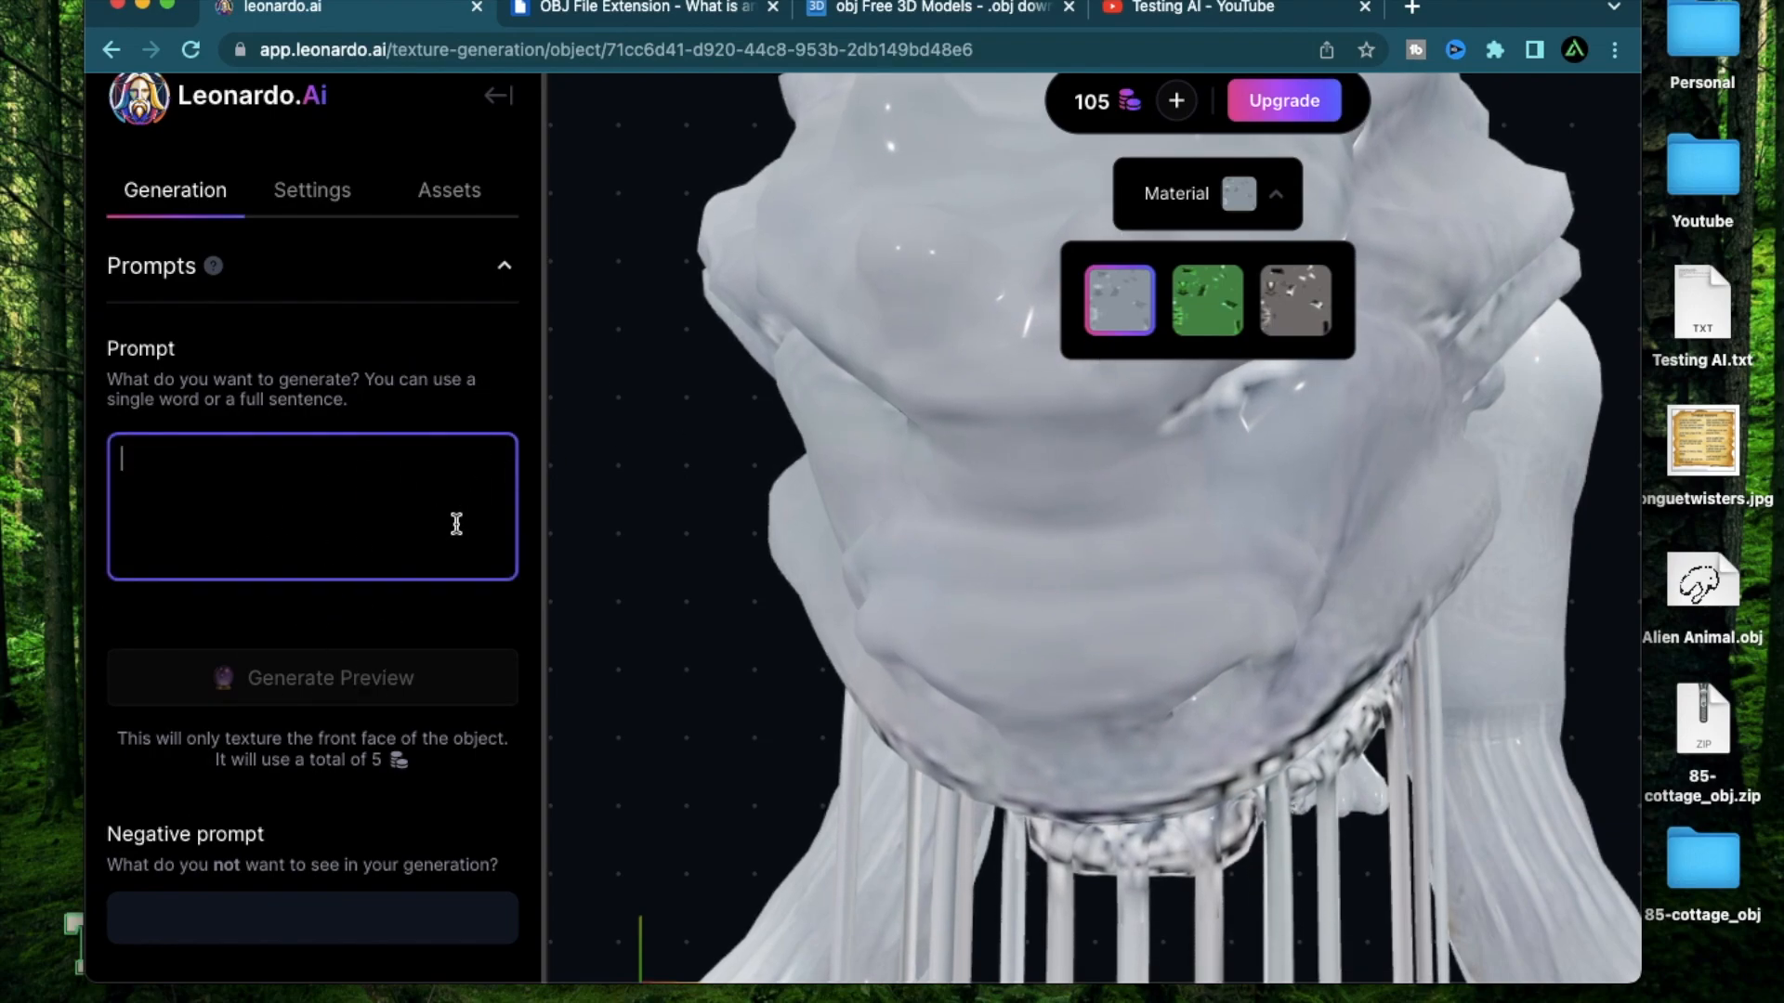
drag(1134, 525, 947, 557)
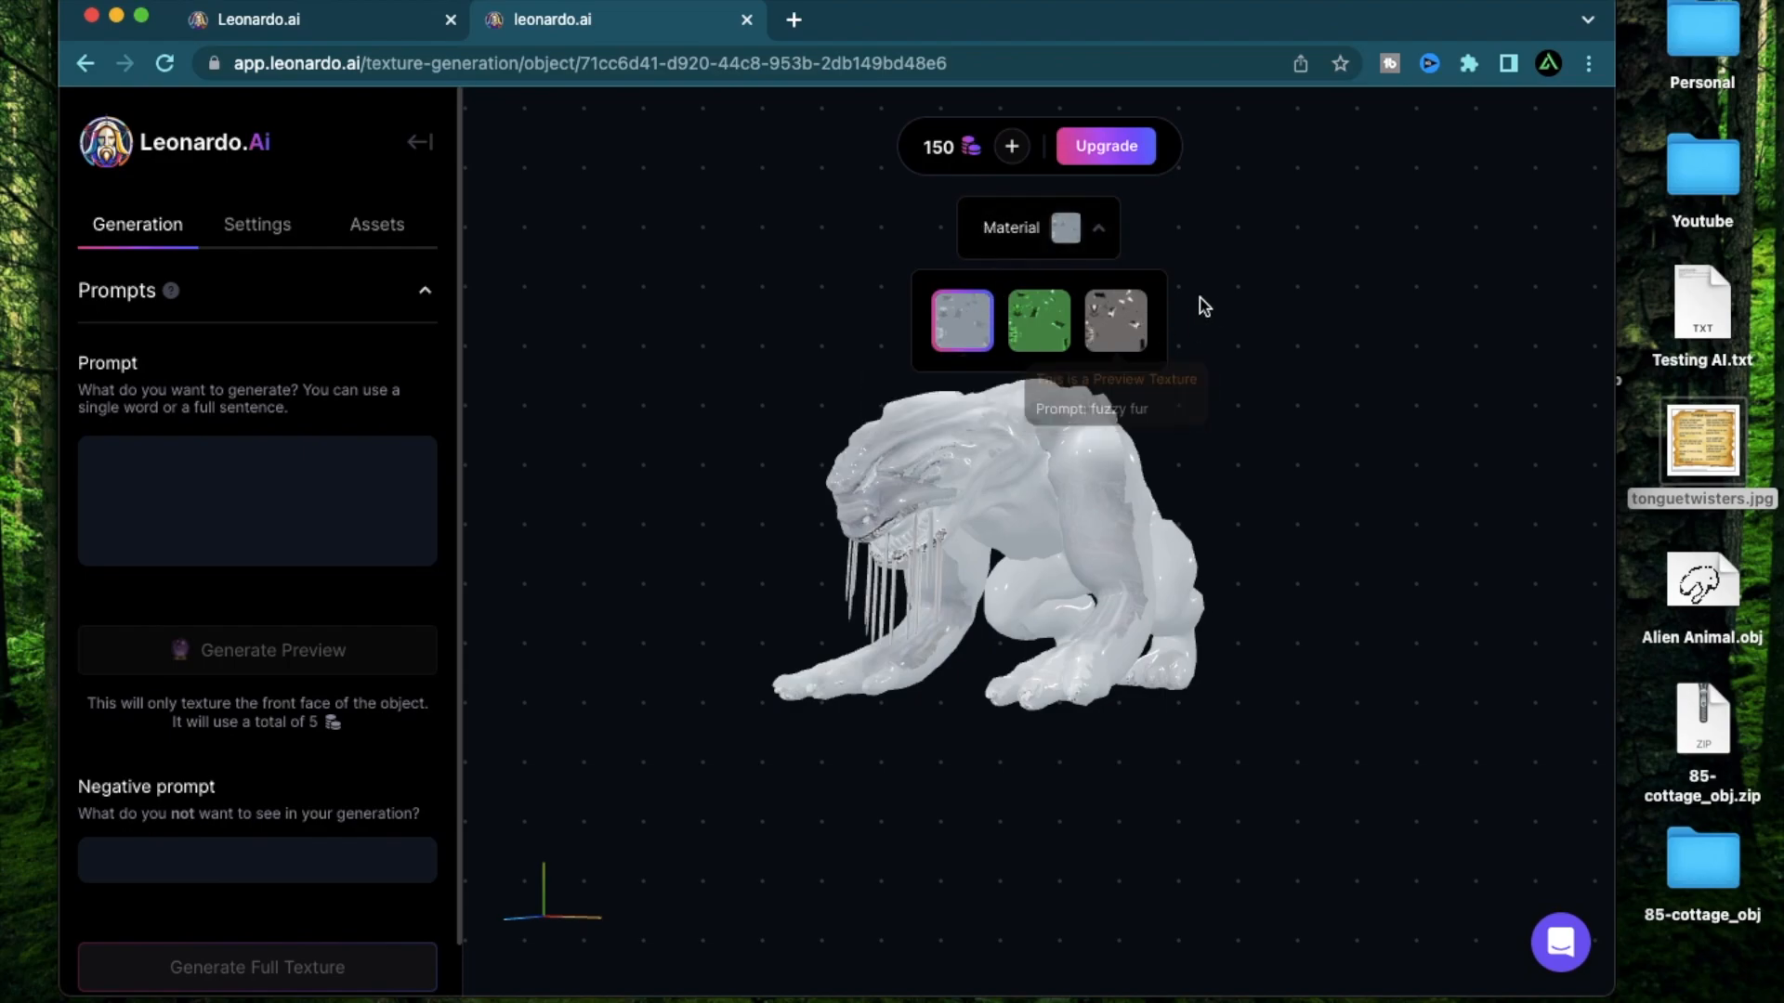
drag(898, 493, 934, 487)
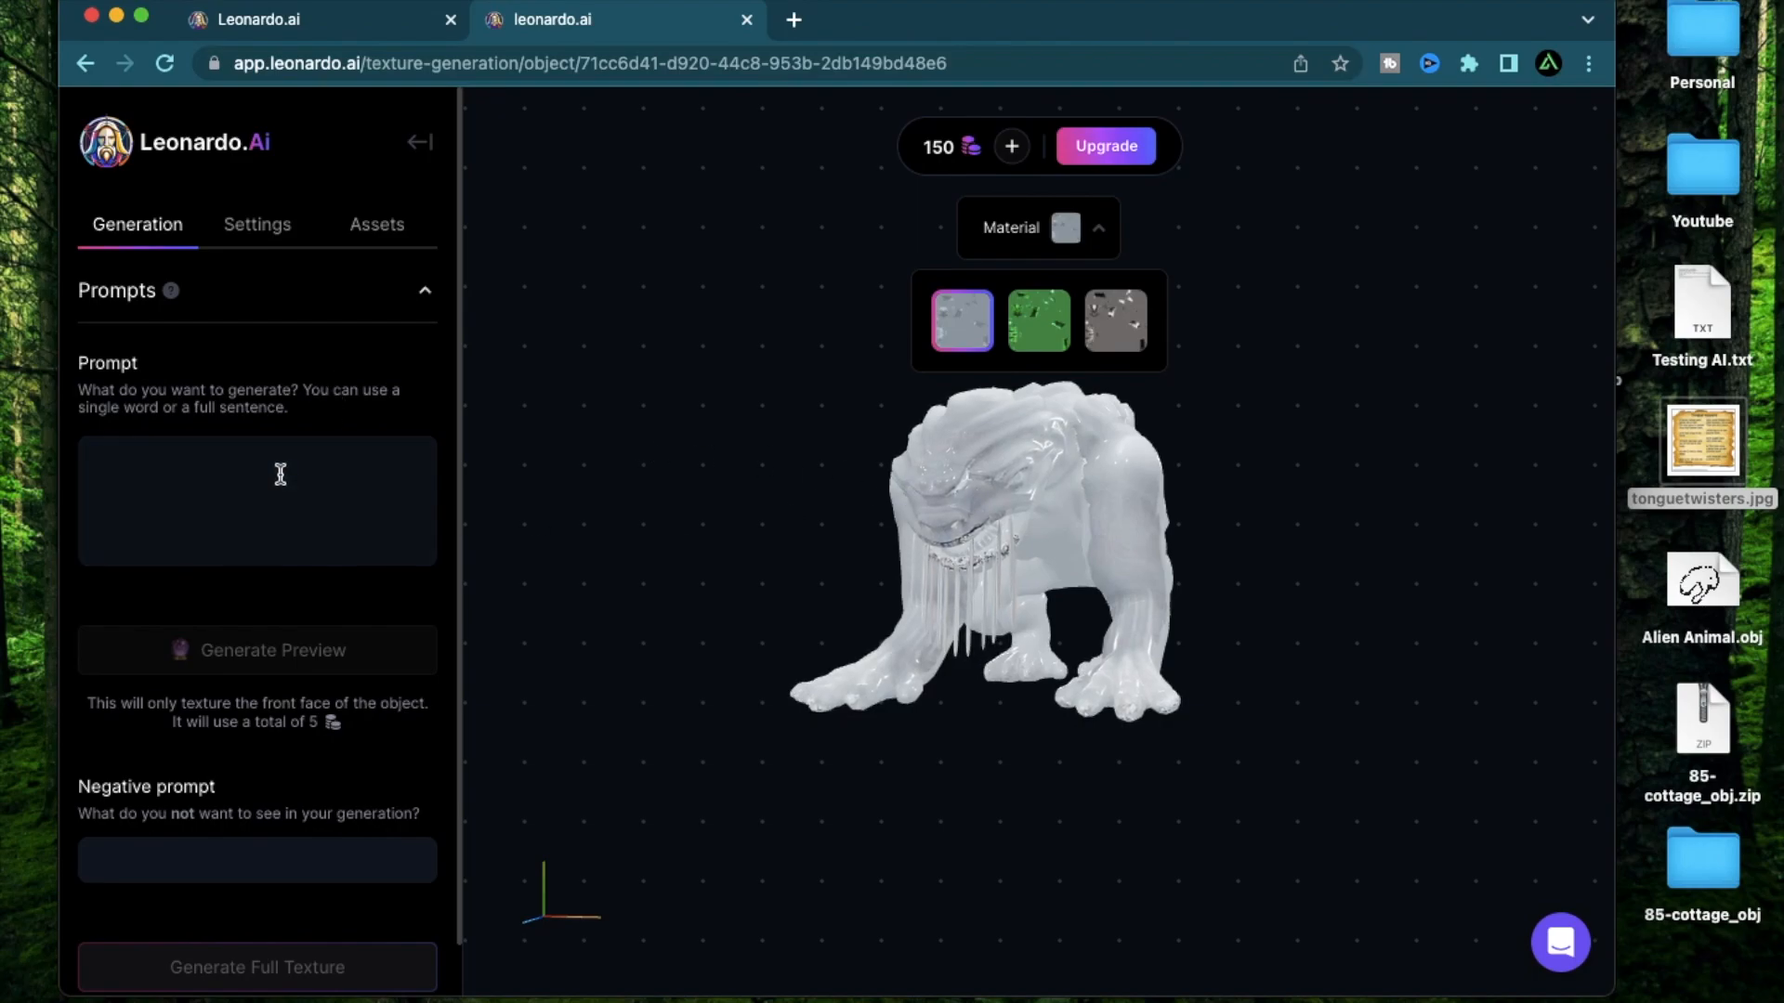
Generate a preview texture from the prompt "bronze statue" and view it on the alien animal from the side and front.
click(224, 477)
text(bronze statue)
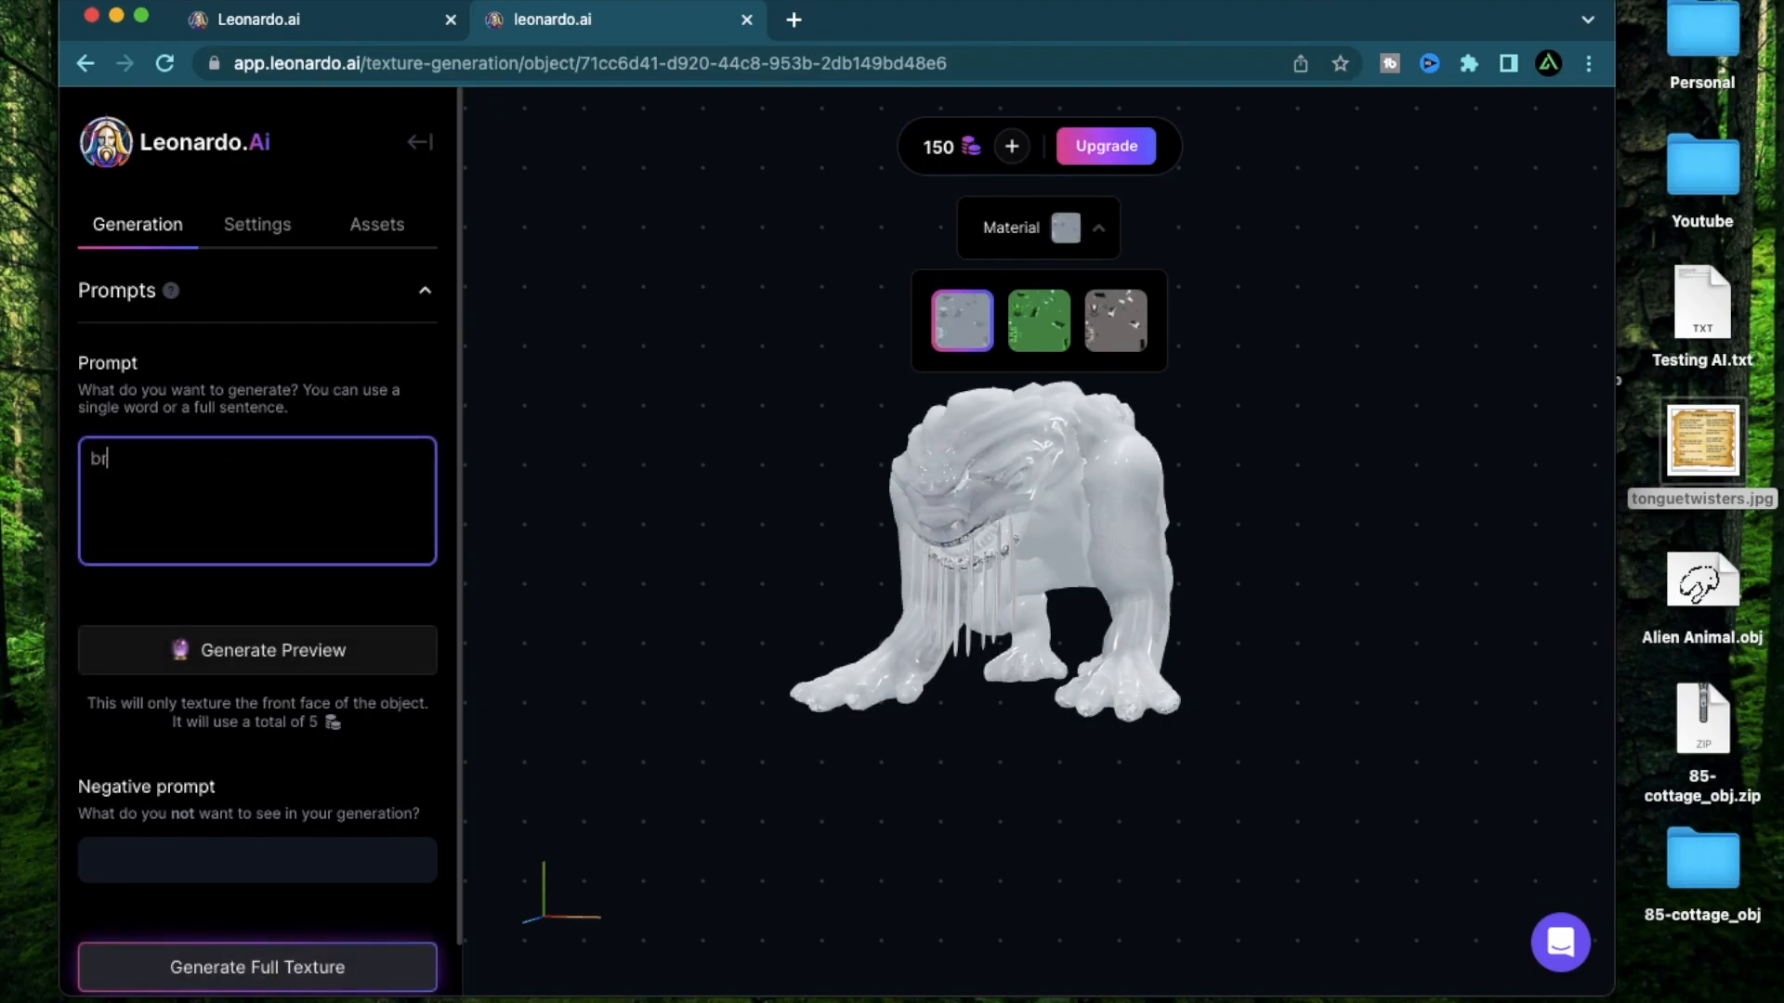
click(314, 658)
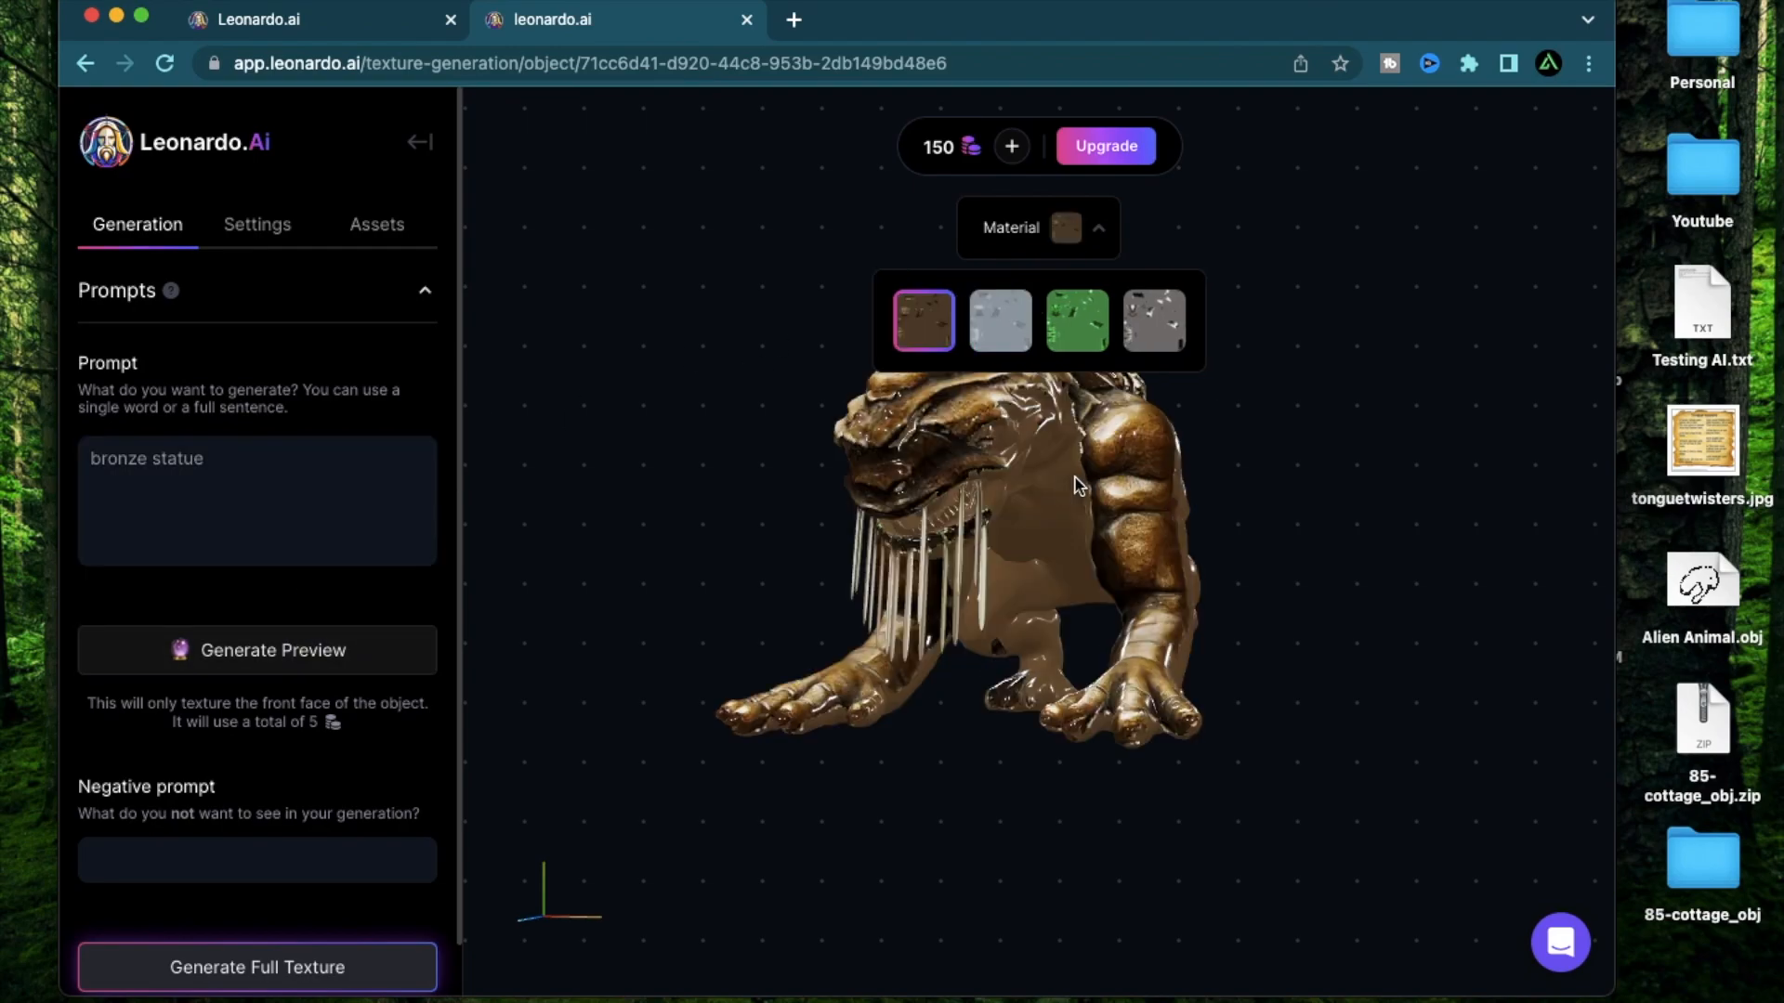
drag(1074, 478, 873, 540)
drag(817, 486, 861, 510)
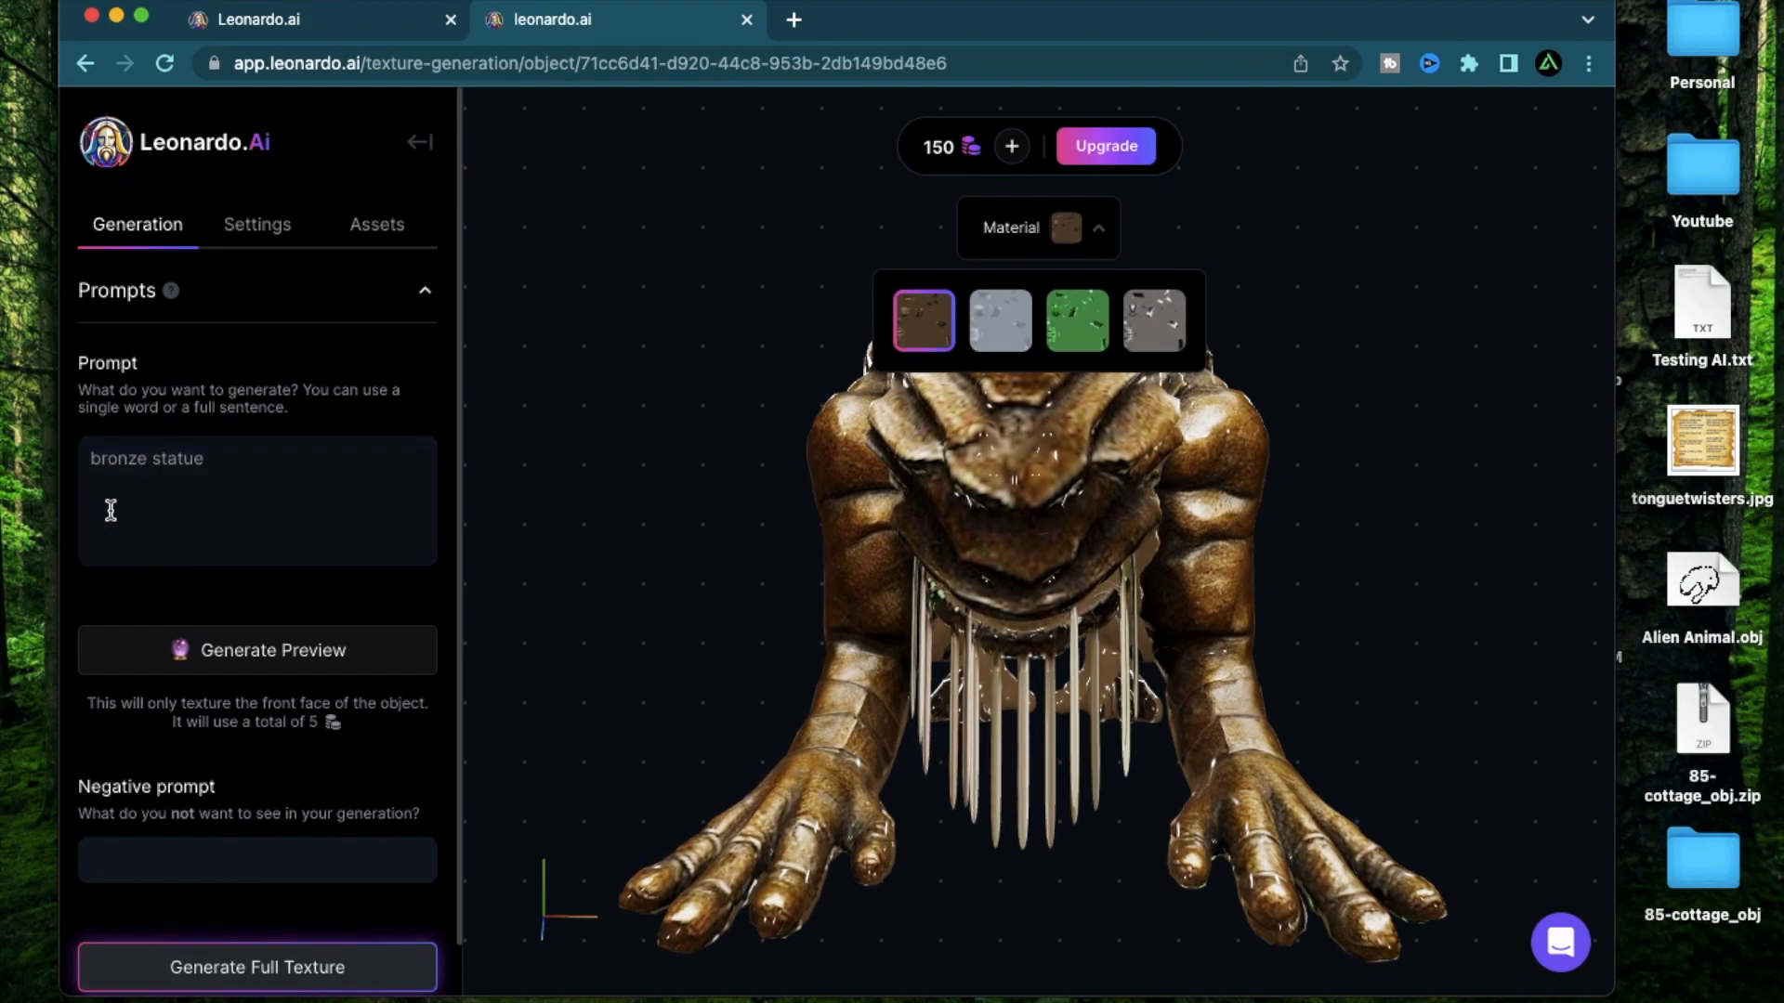
Extend the prompt to "shiny bronze statue" and generate a new preview texture of the alien animal.
click(110, 510)
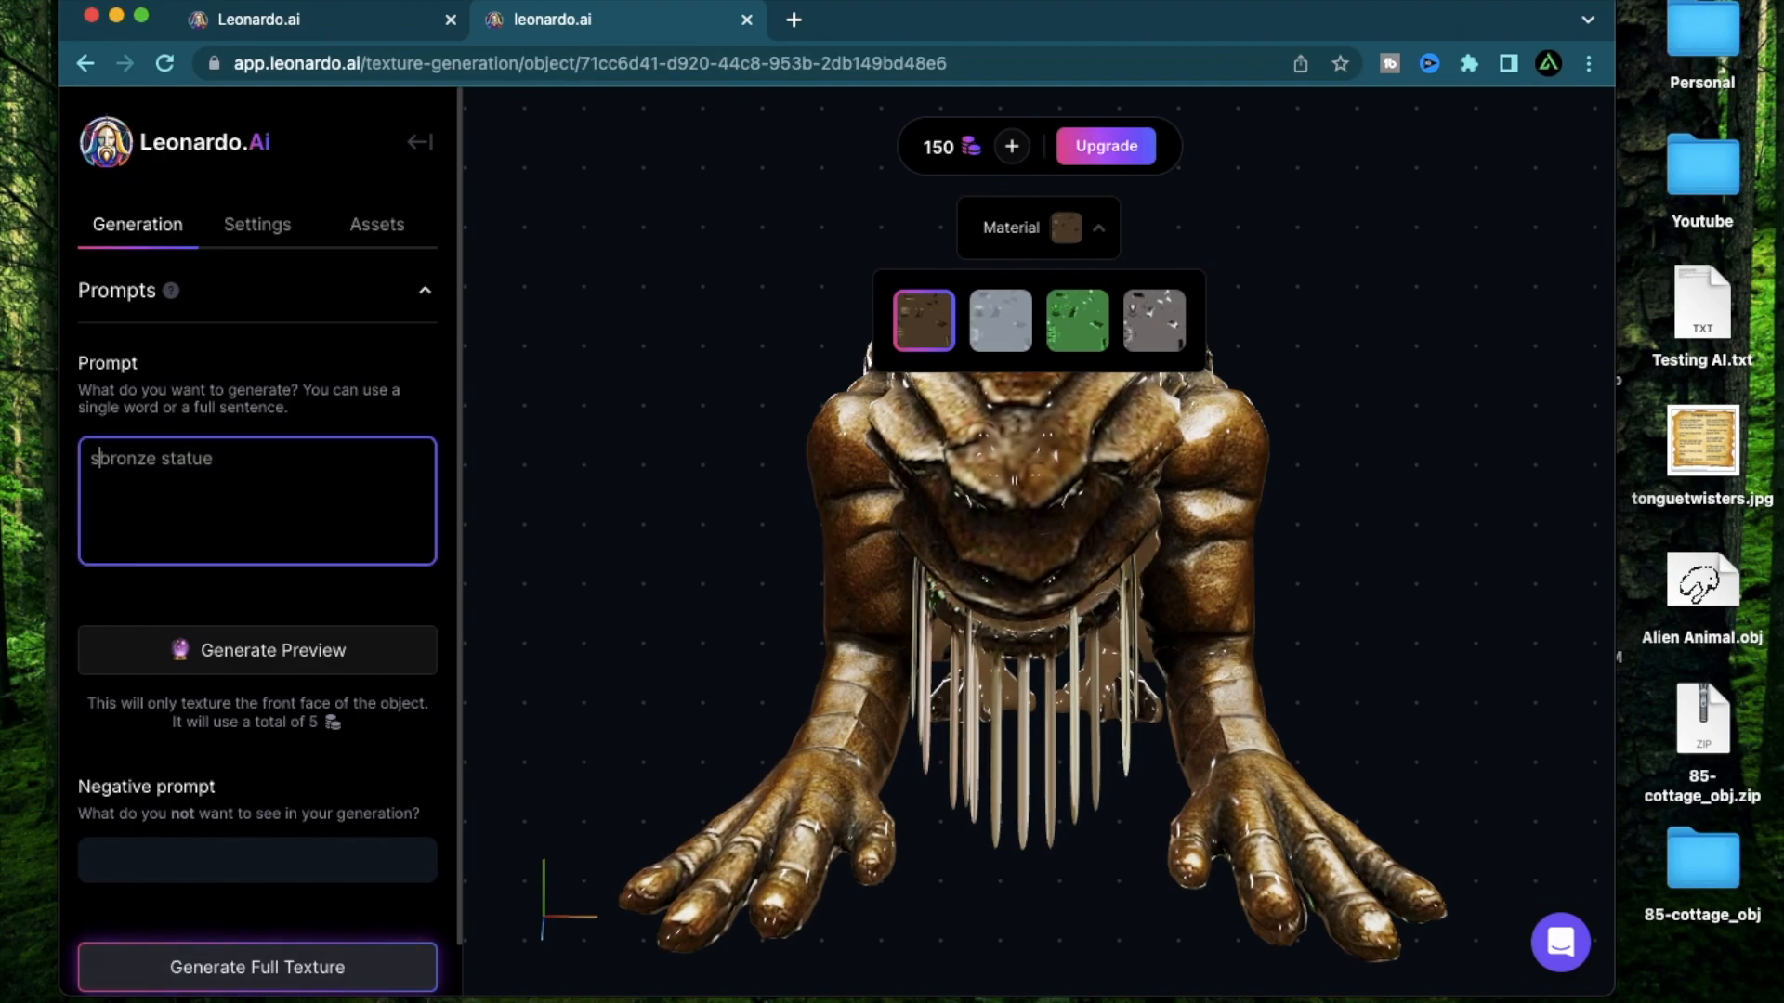
click(301, 657)
drag(900, 658, 1232, 375)
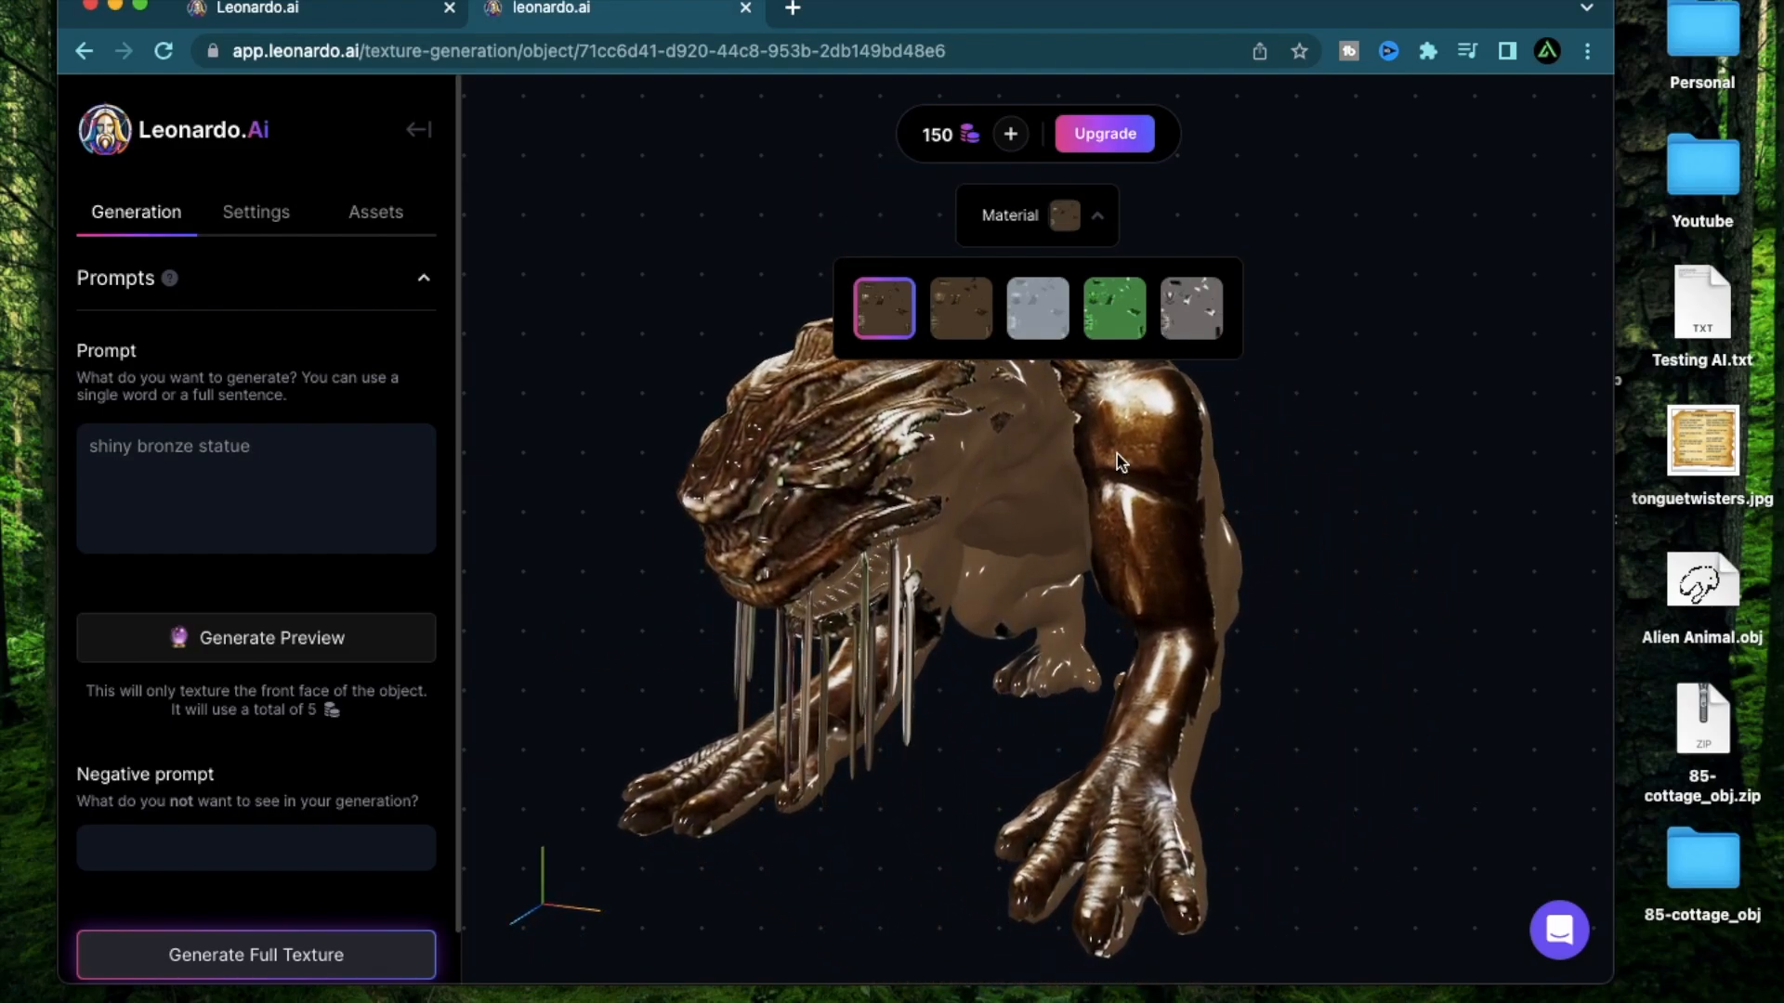
Compare the fuzzy fur, green fur, crystal glaze, bronze and shiny bronze preview textures on the alien animal, ending on shiny bronze.
mouse_move(1198, 317)
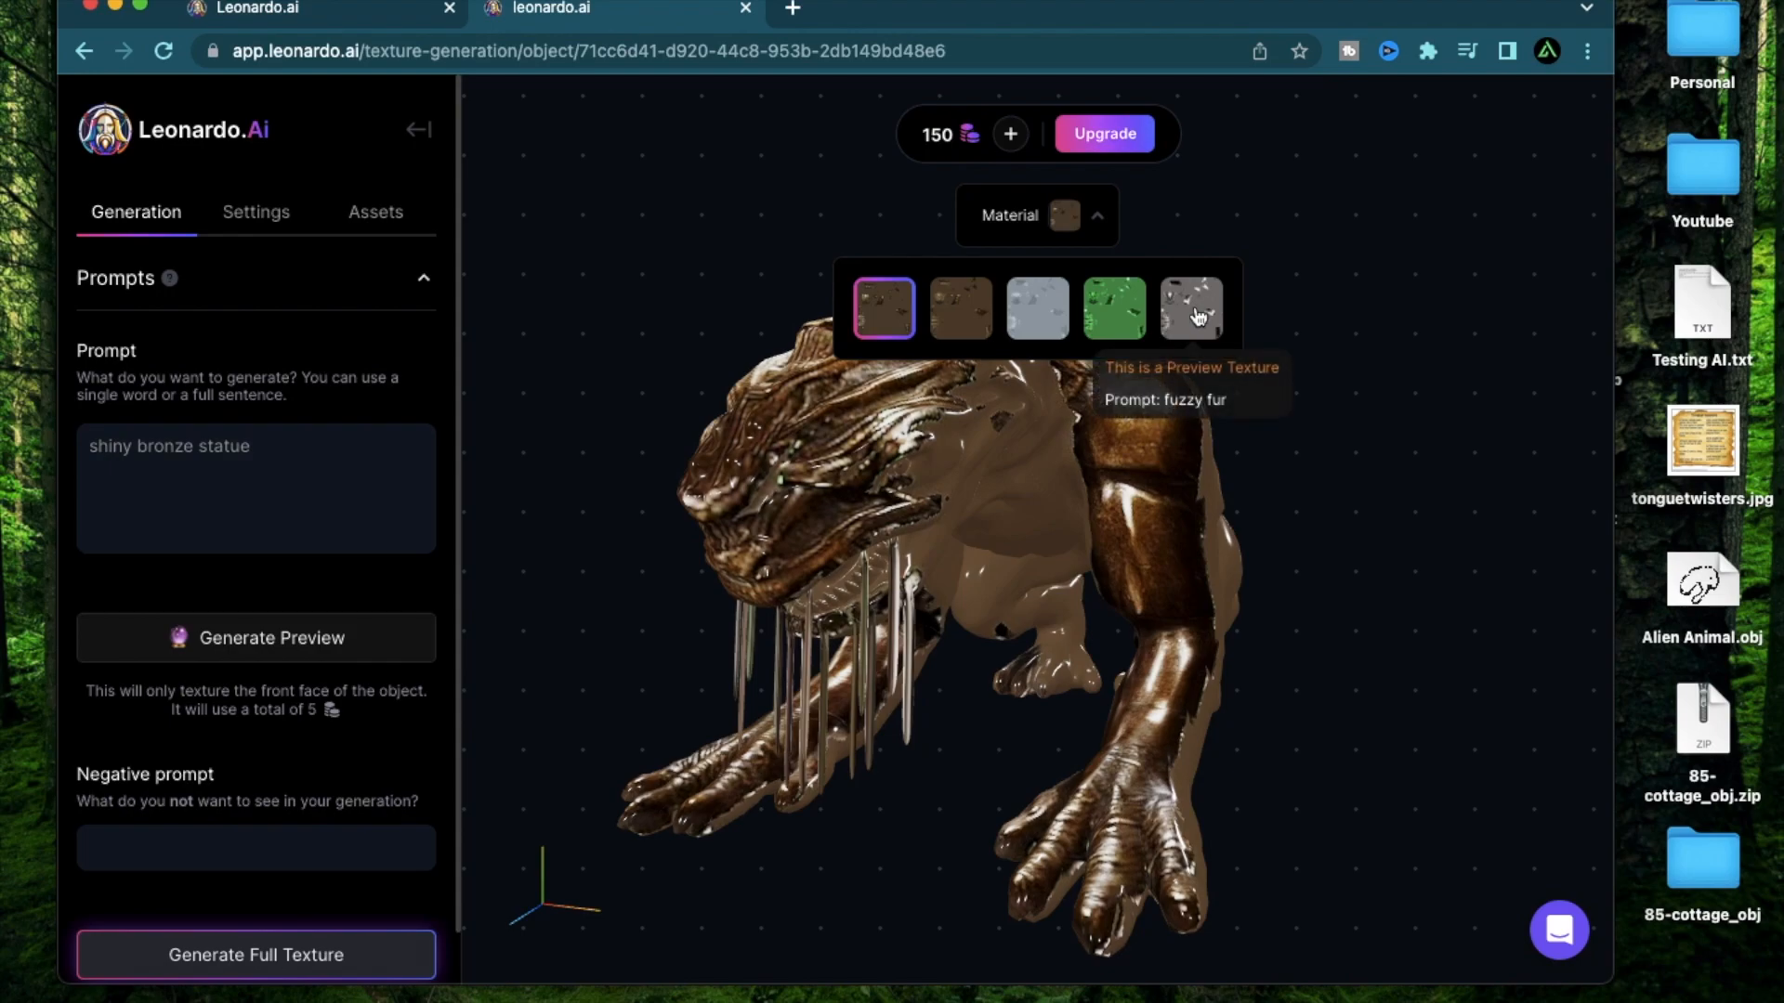
click(1199, 317)
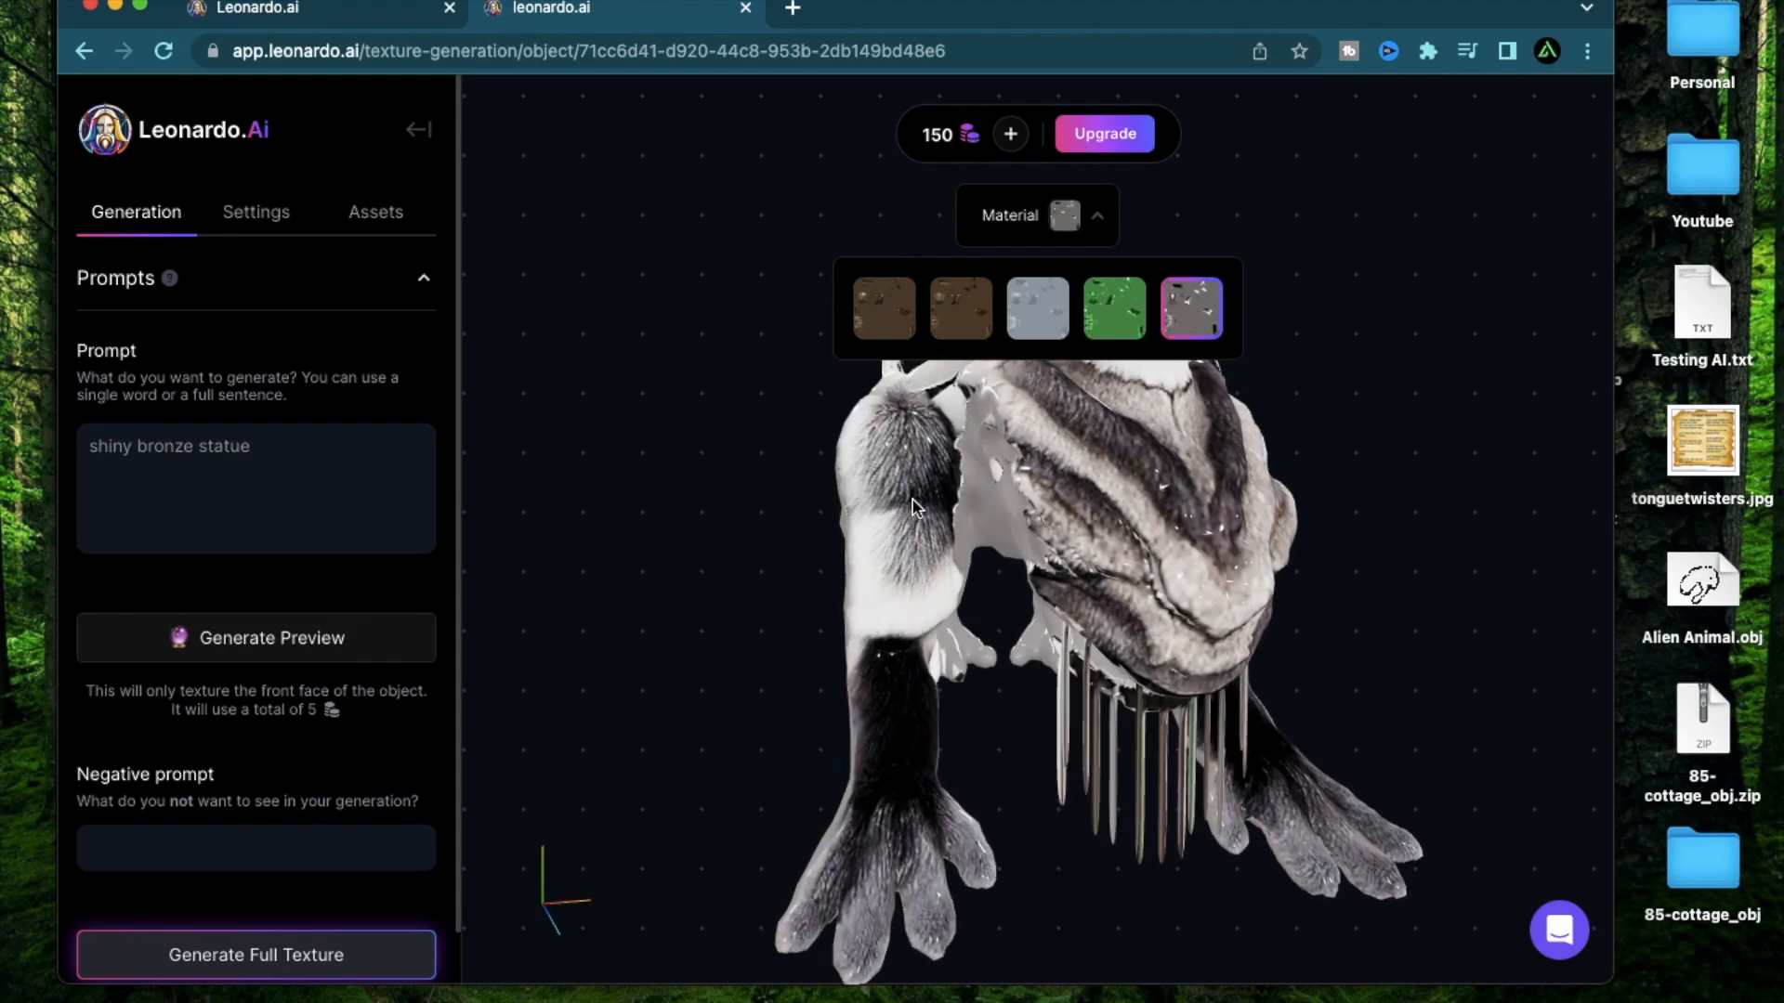
mouse_move(1123, 323)
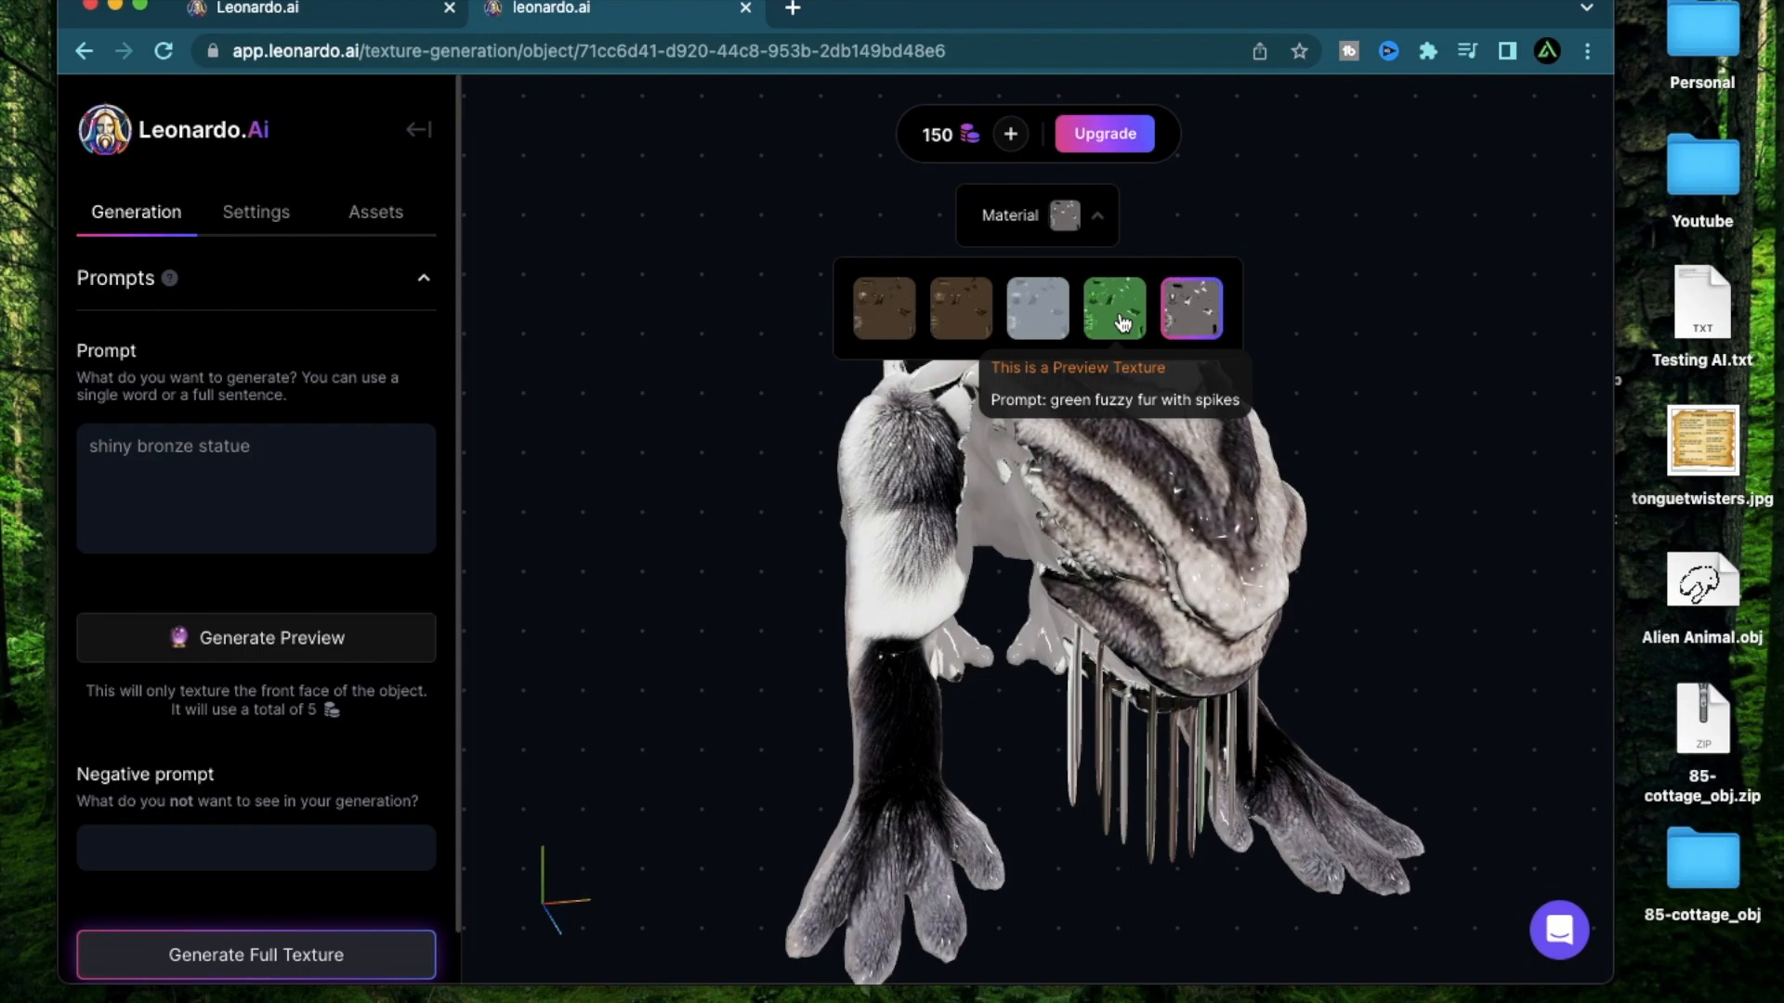
click(1122, 323)
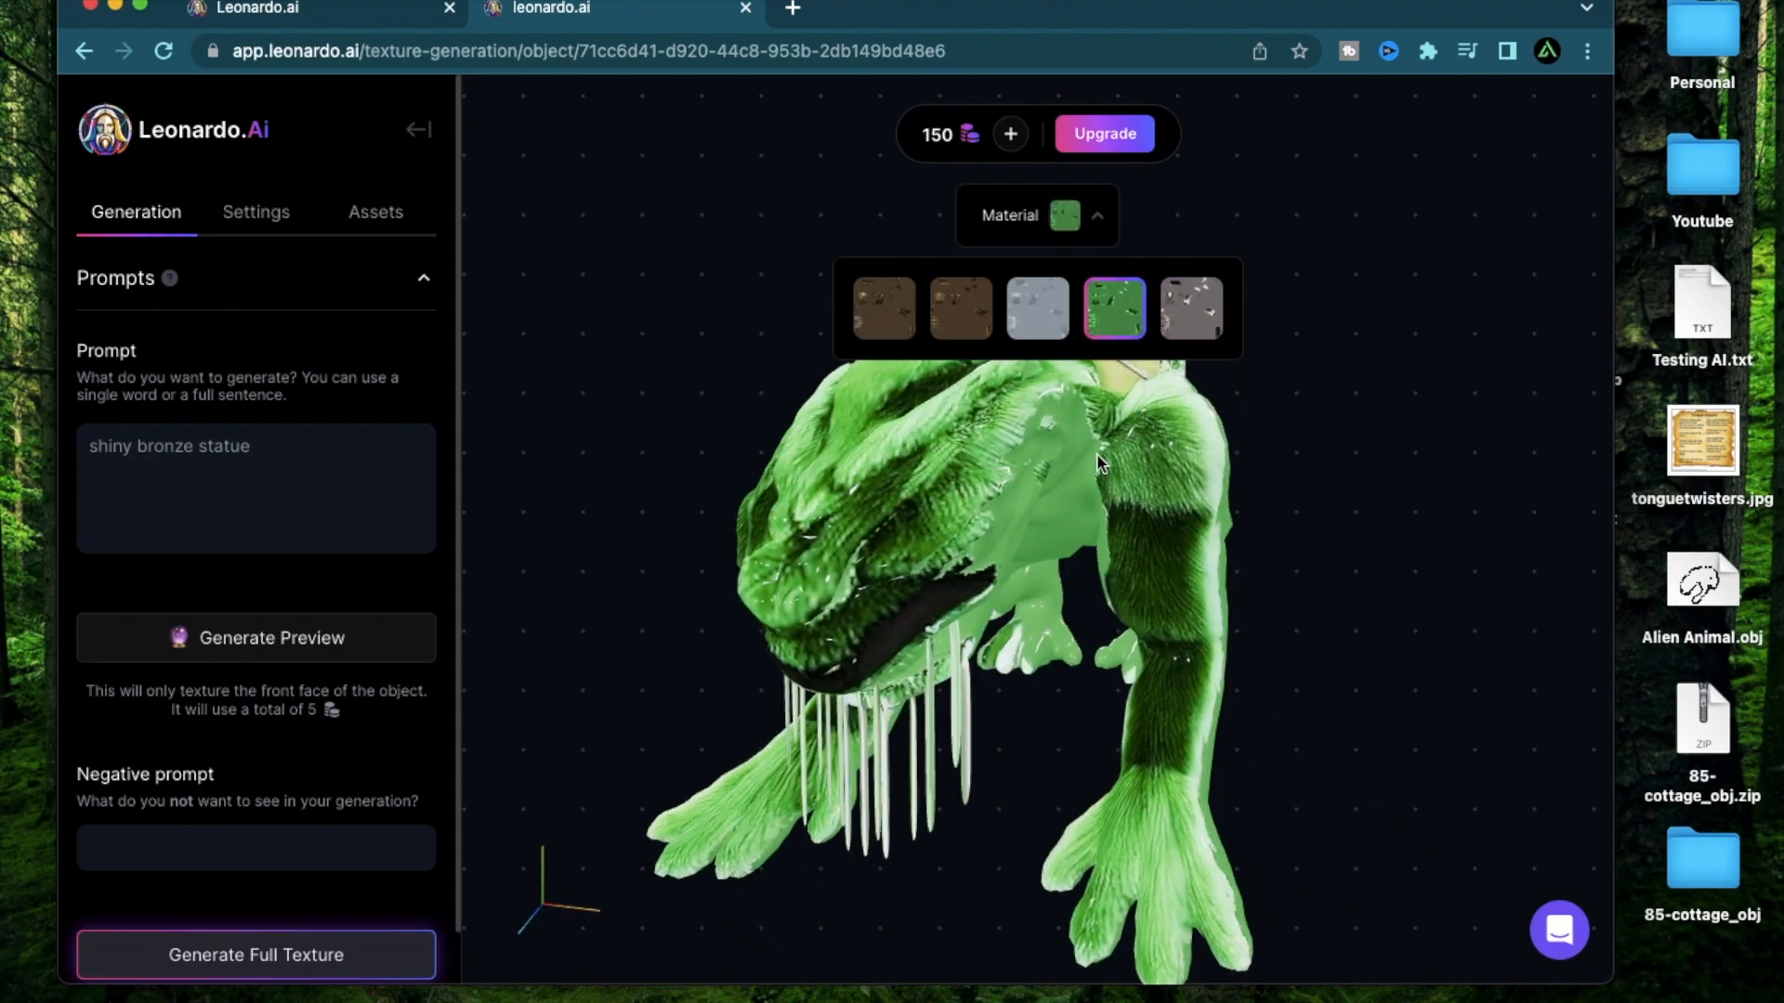
click(1035, 337)
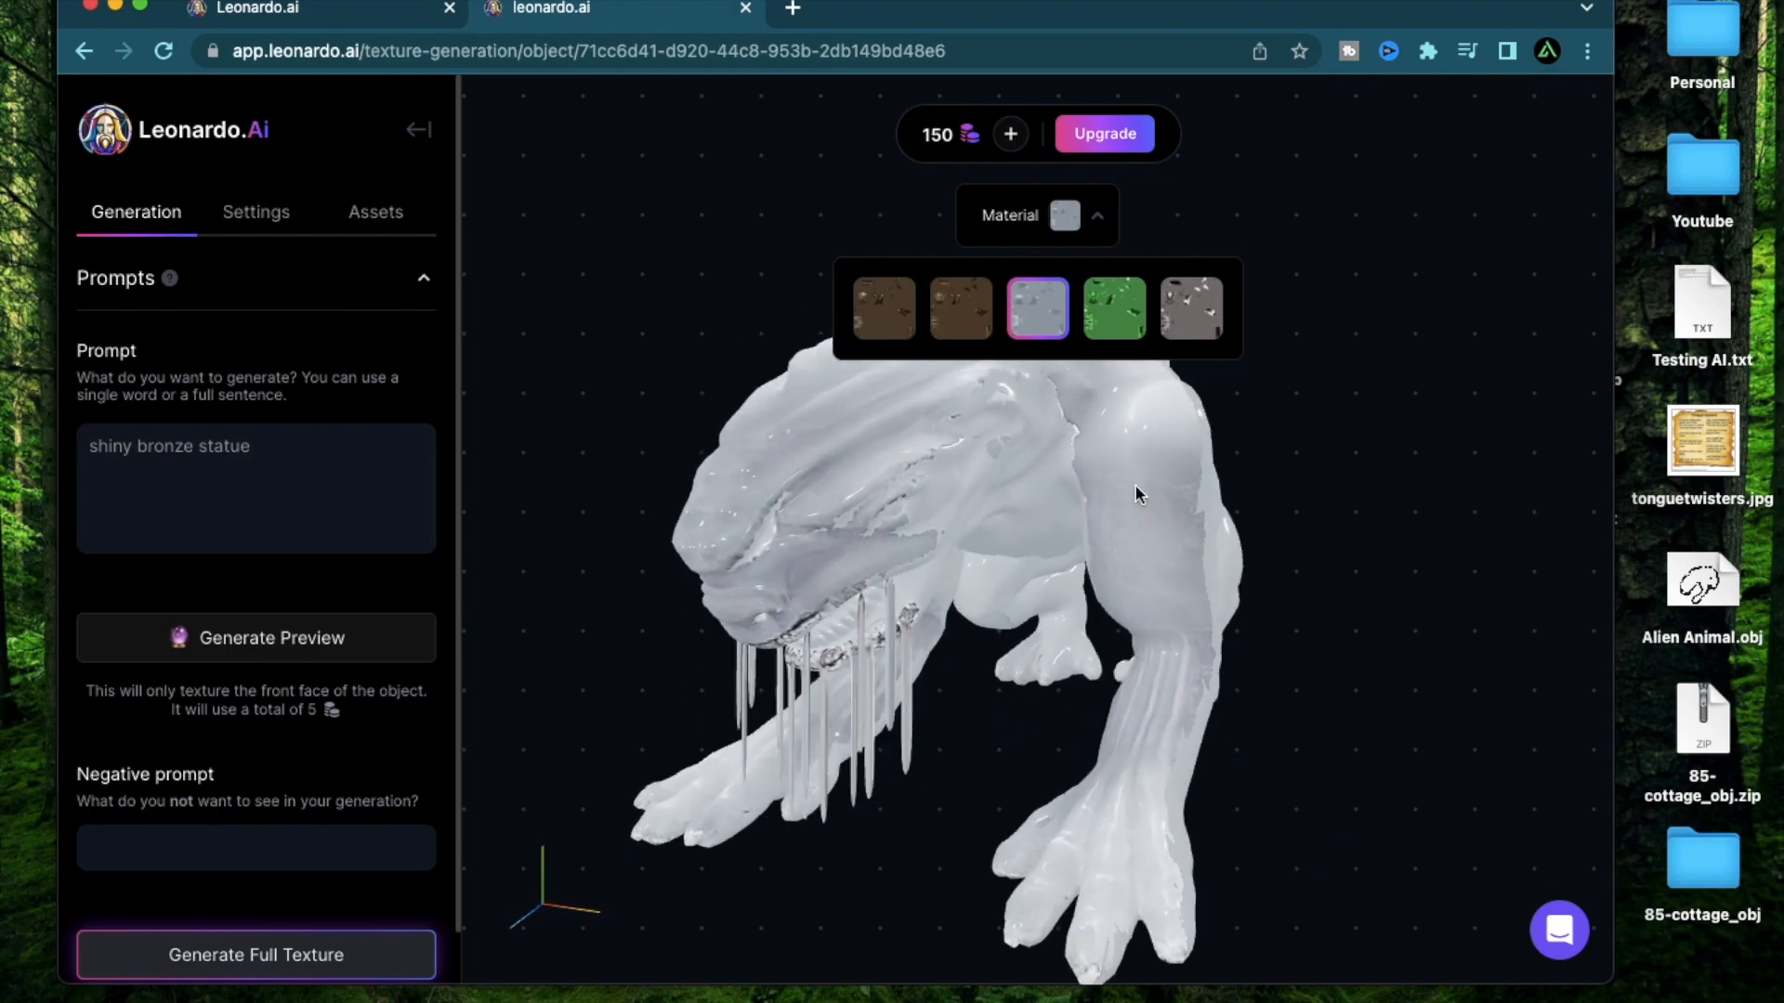
mouse_move(966, 307)
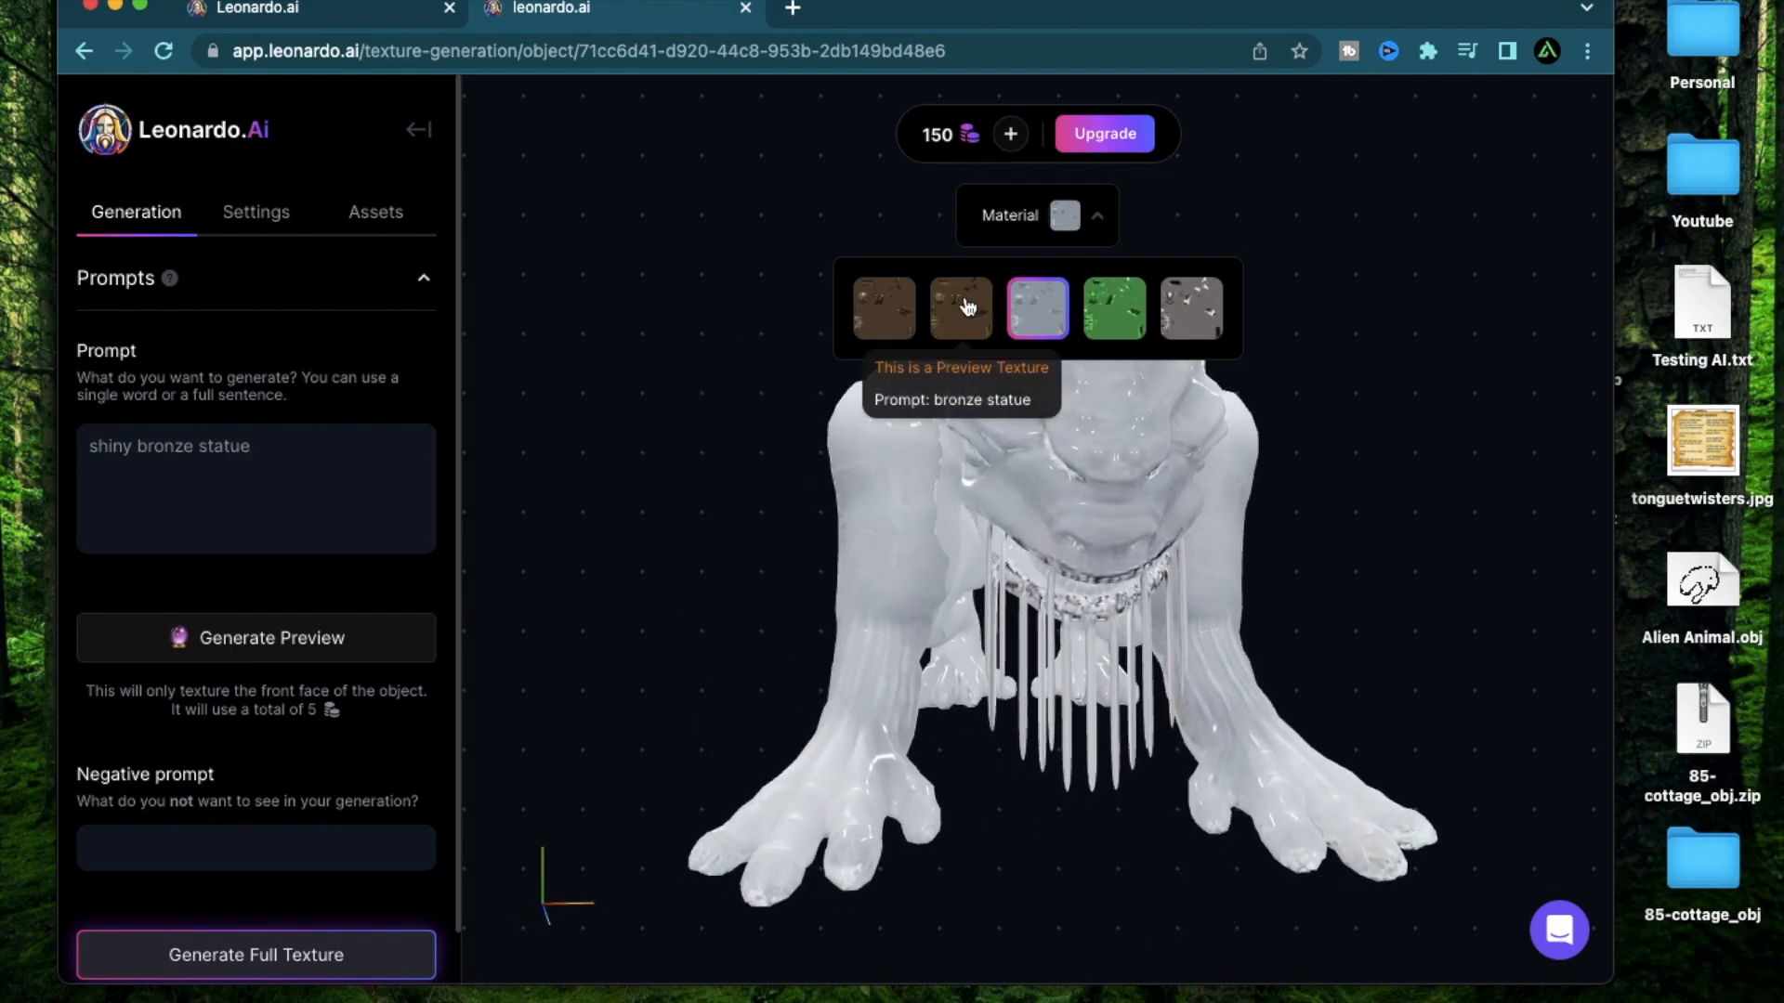
click(966, 306)
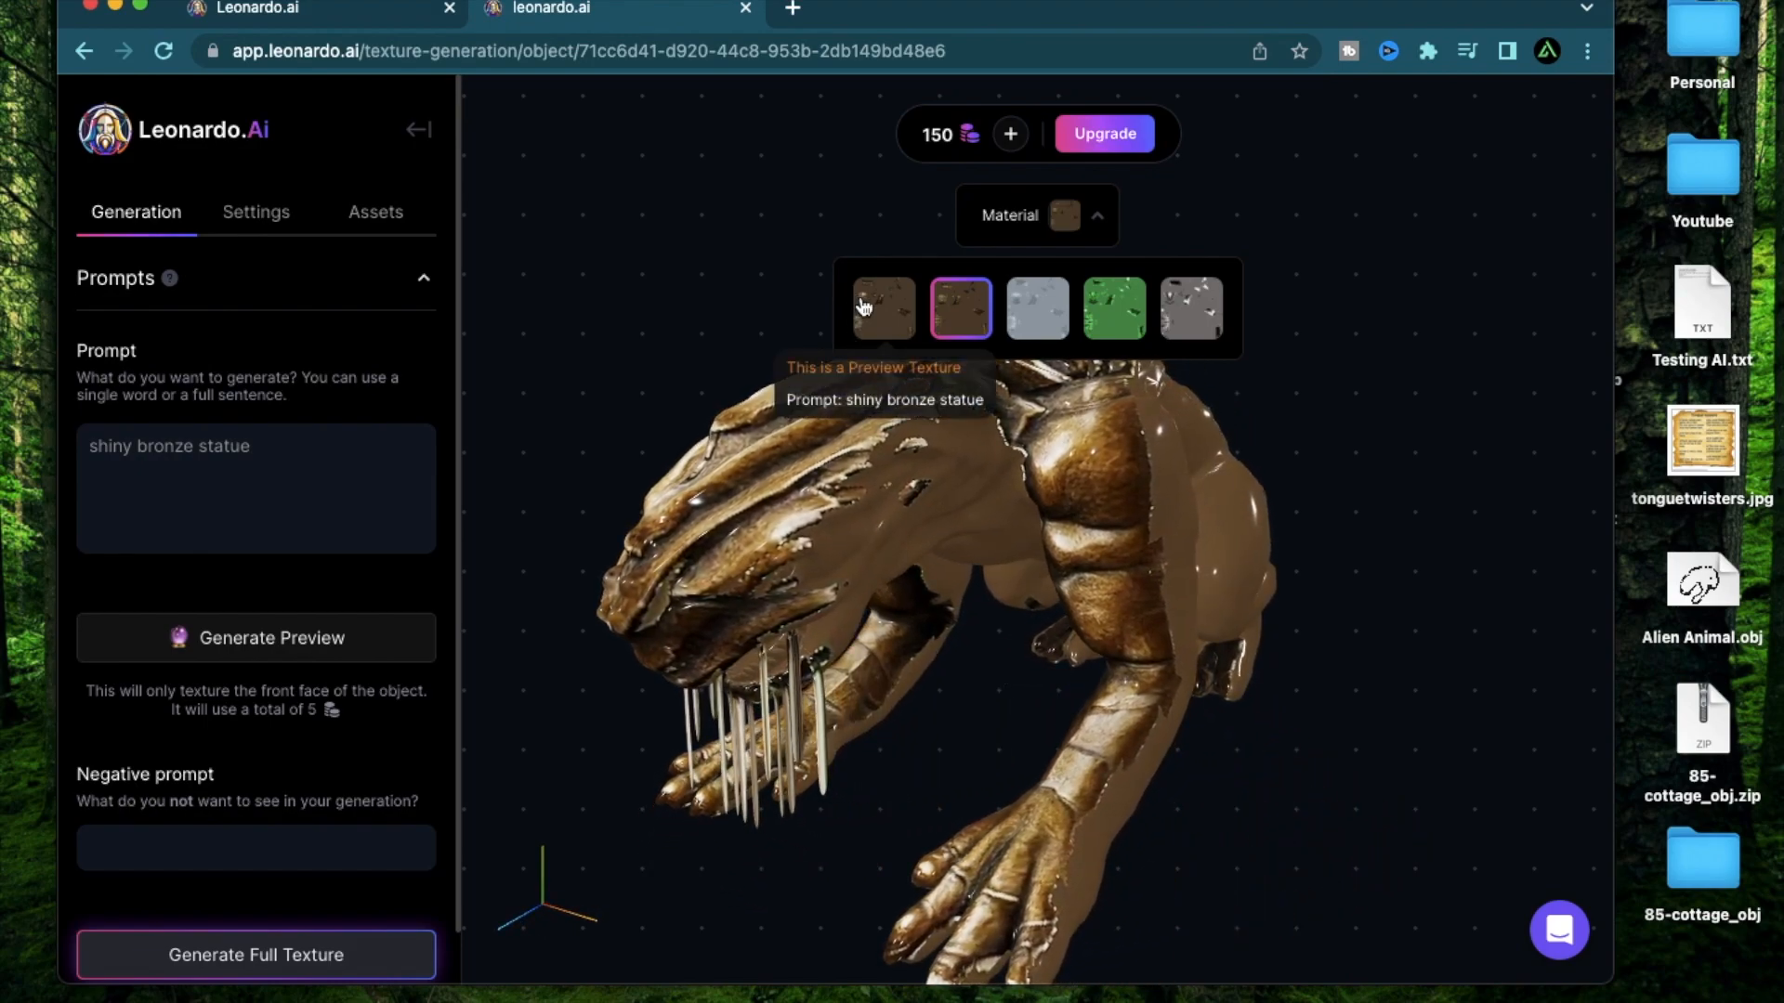
click(862, 318)
drag(827, 518, 910, 471)
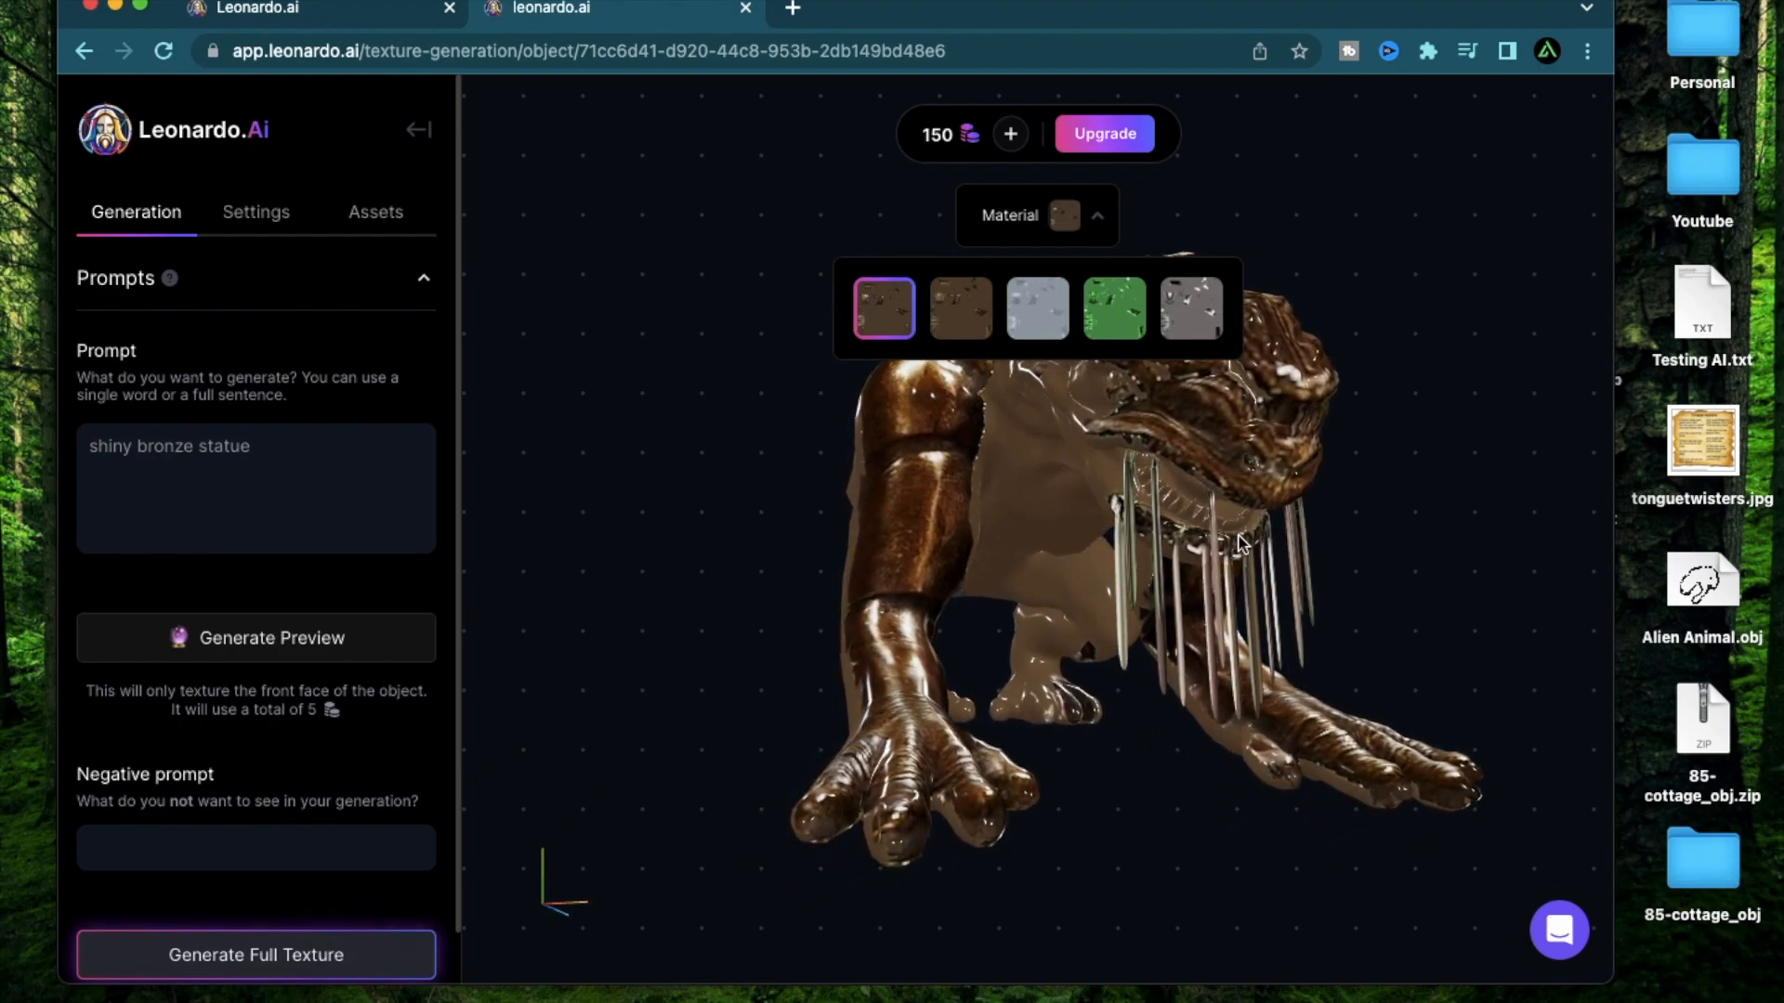
Generate the full texture of the alien animal from the prompt "shiny bronze statue".
scroll(195, 839, down, 1)
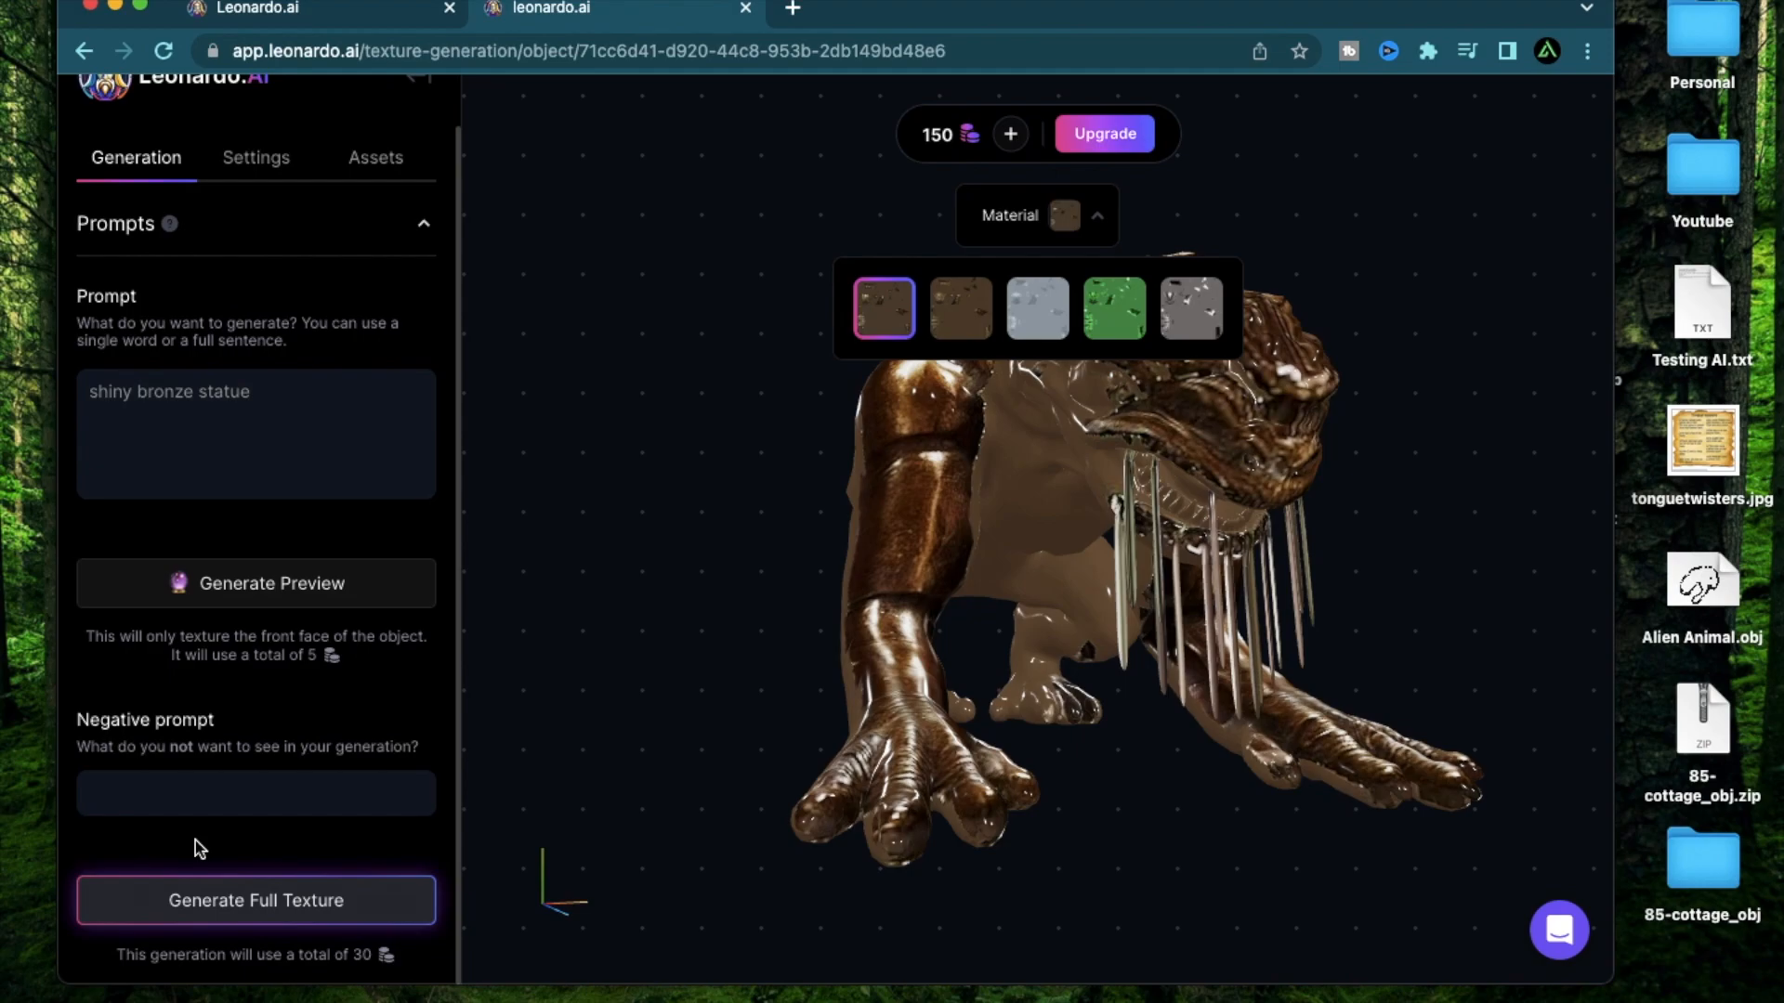
ctrl+scroll(233, 748, up, 3)
ctrl+scroll(233, 748, up, 2)
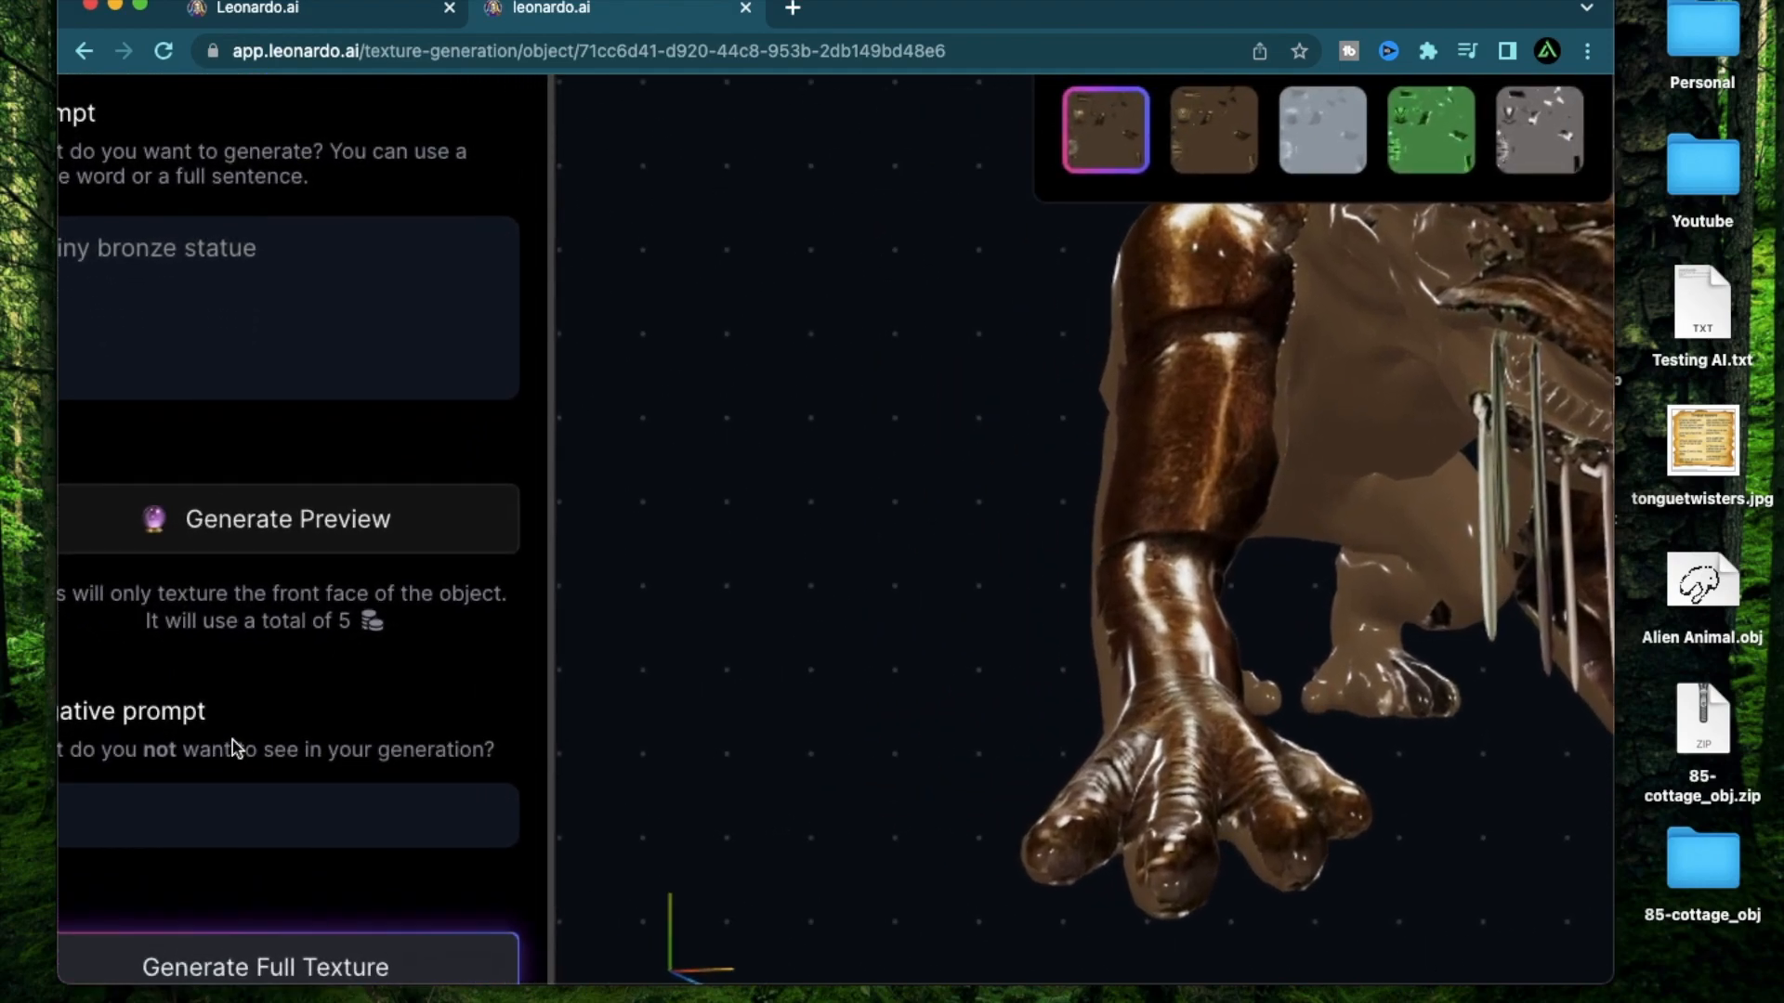
scroll(231, 744, down, 2)
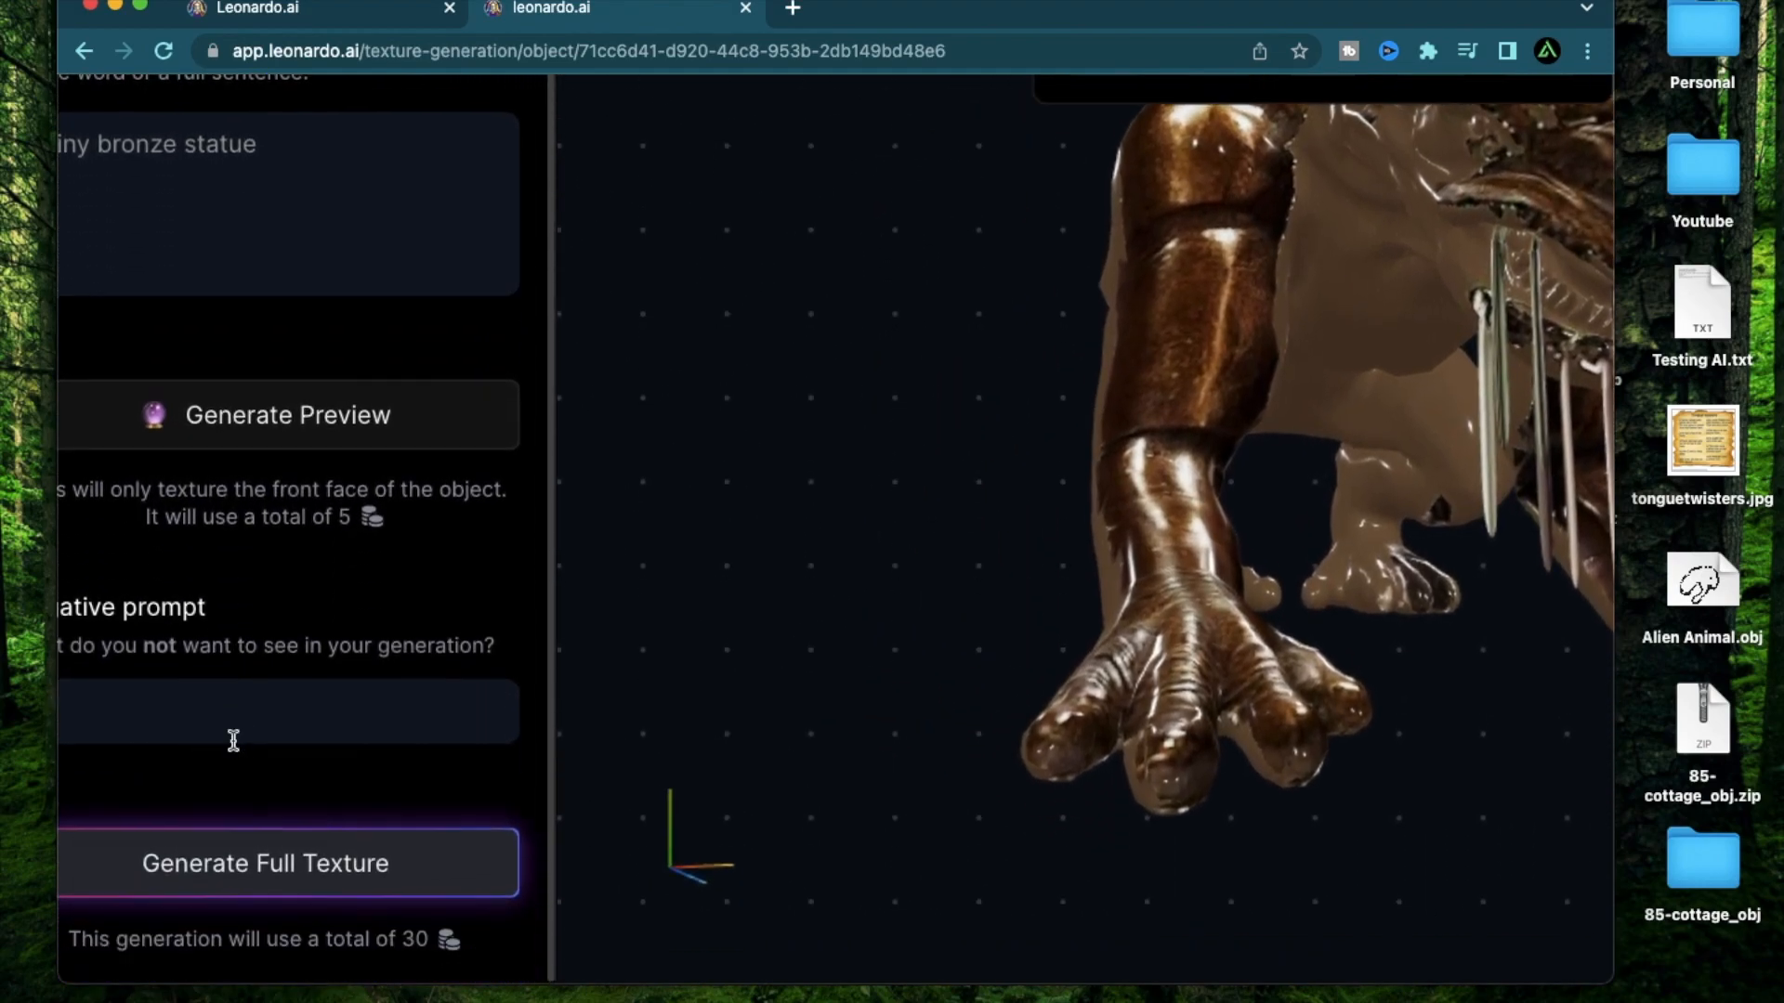
click(312, 876)
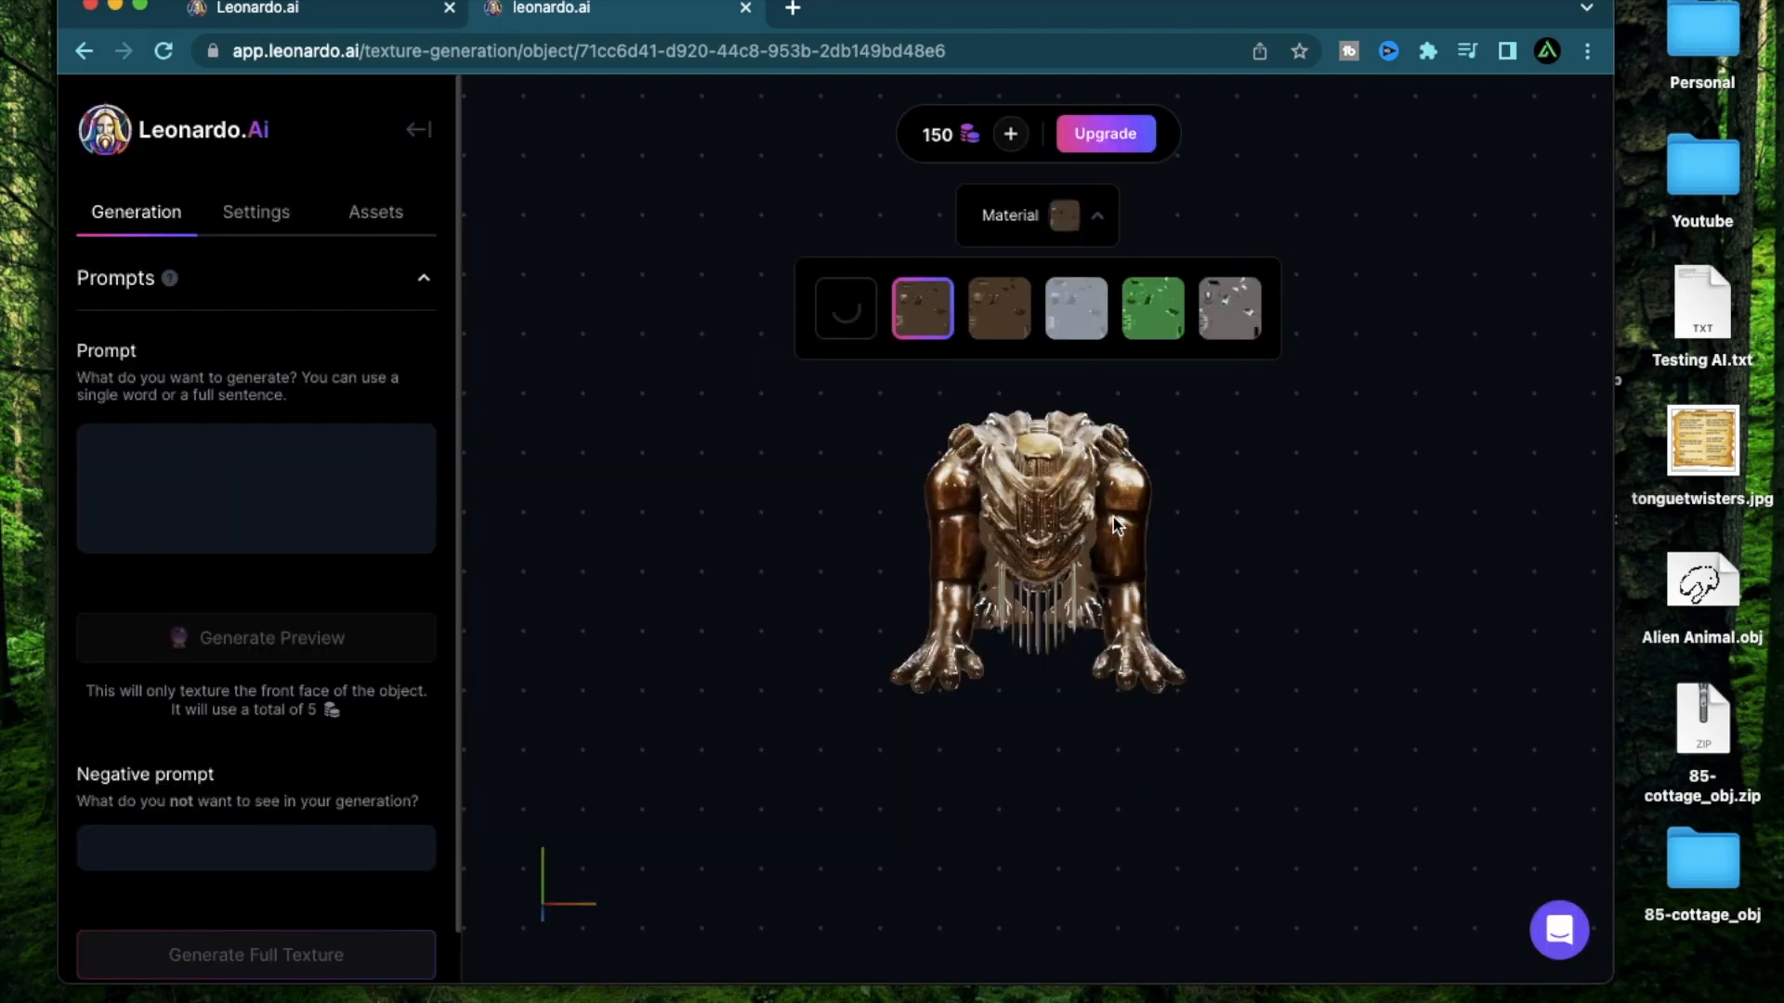
scroll(1117, 525, up, 5)
scroll(1117, 525, down, 7)
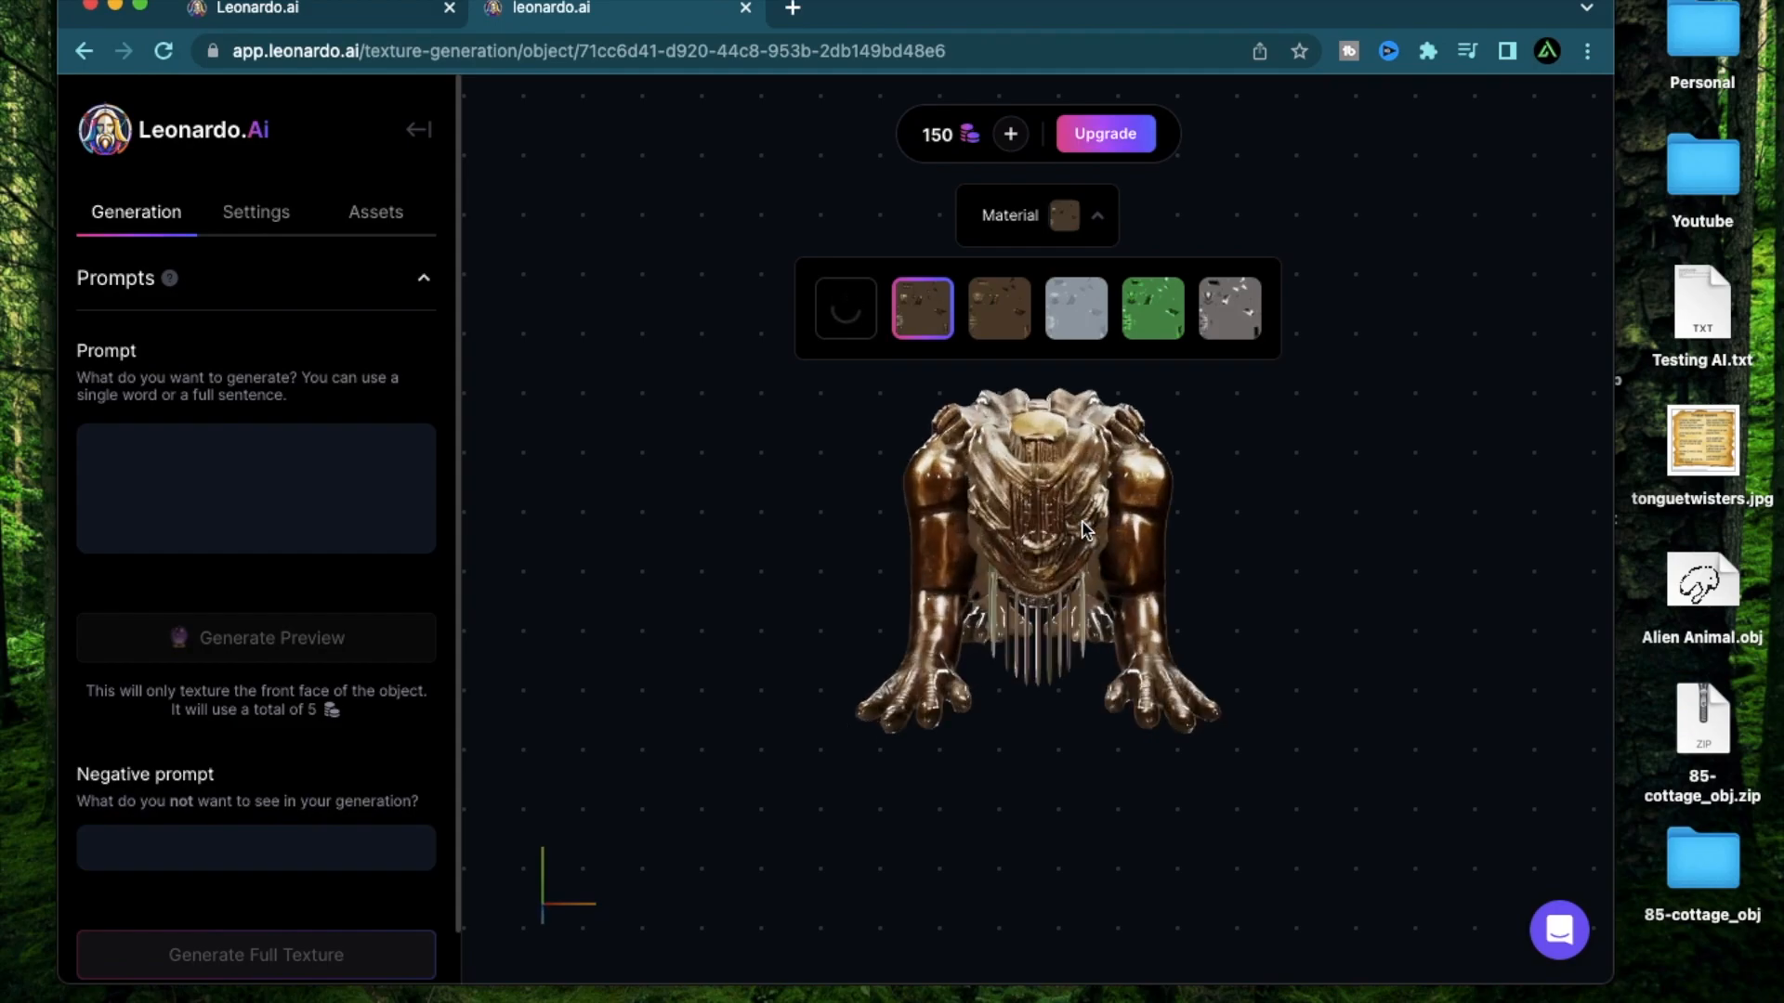
scroll(1085, 530, up, 10)
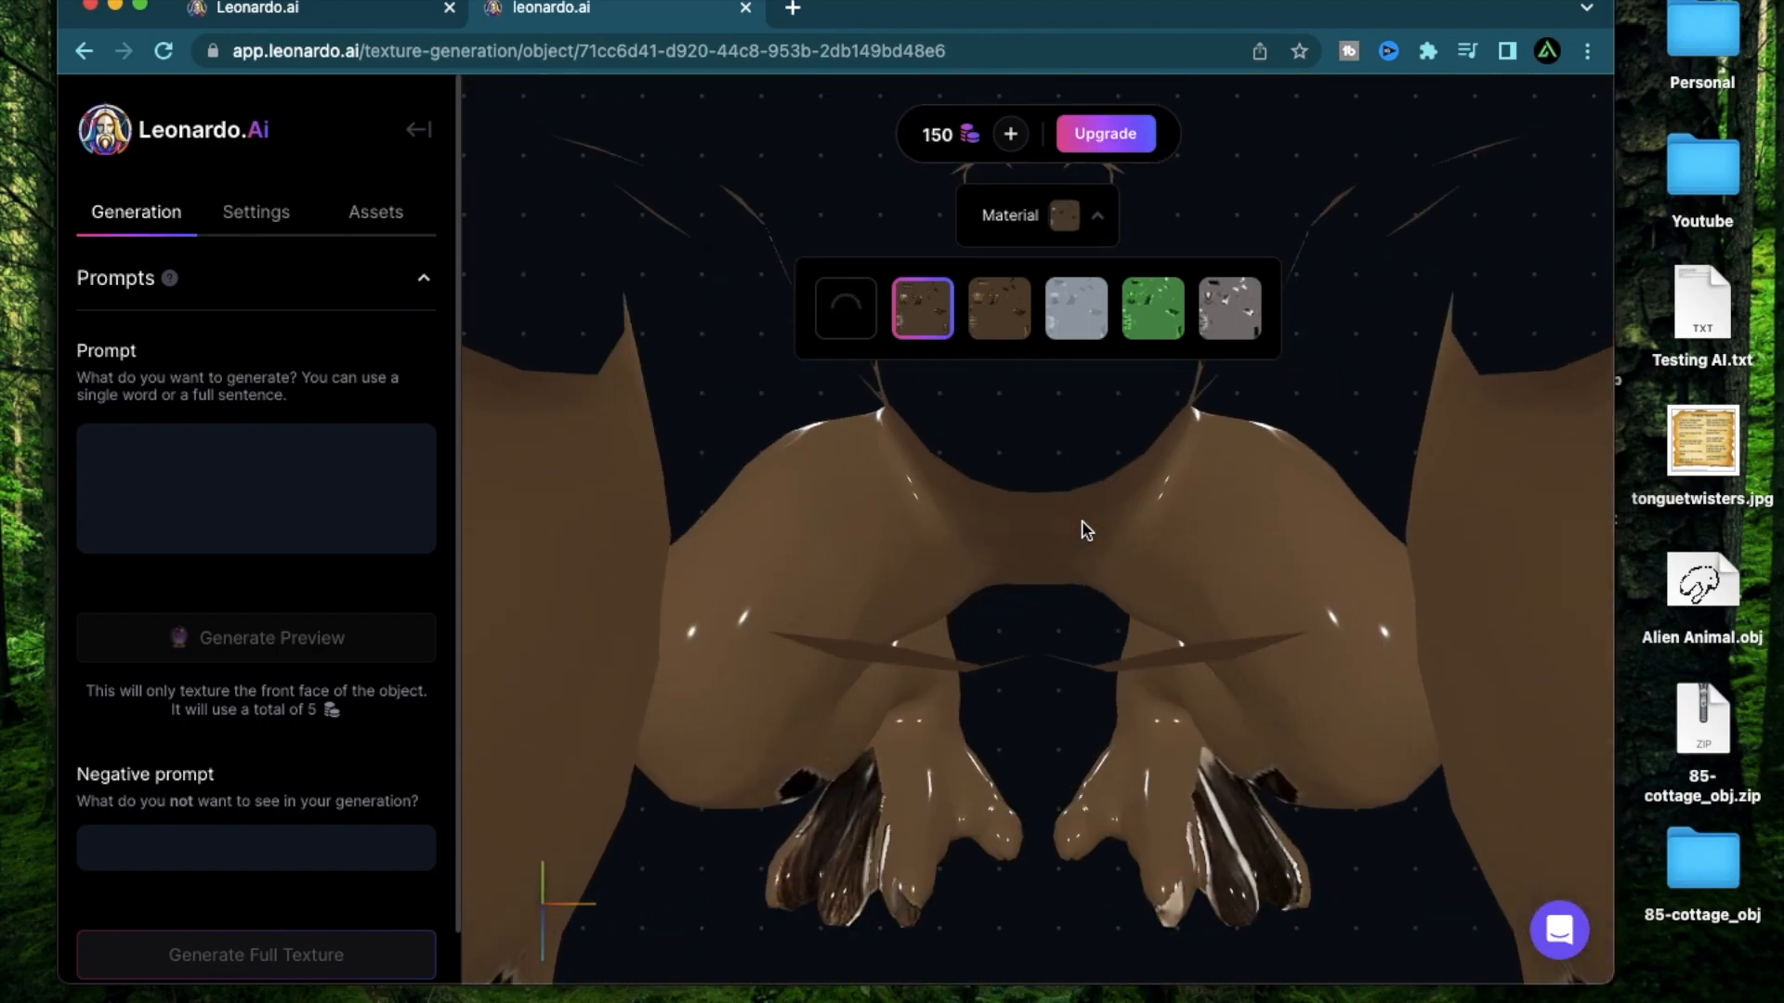
scroll(1081, 518, up, 10)
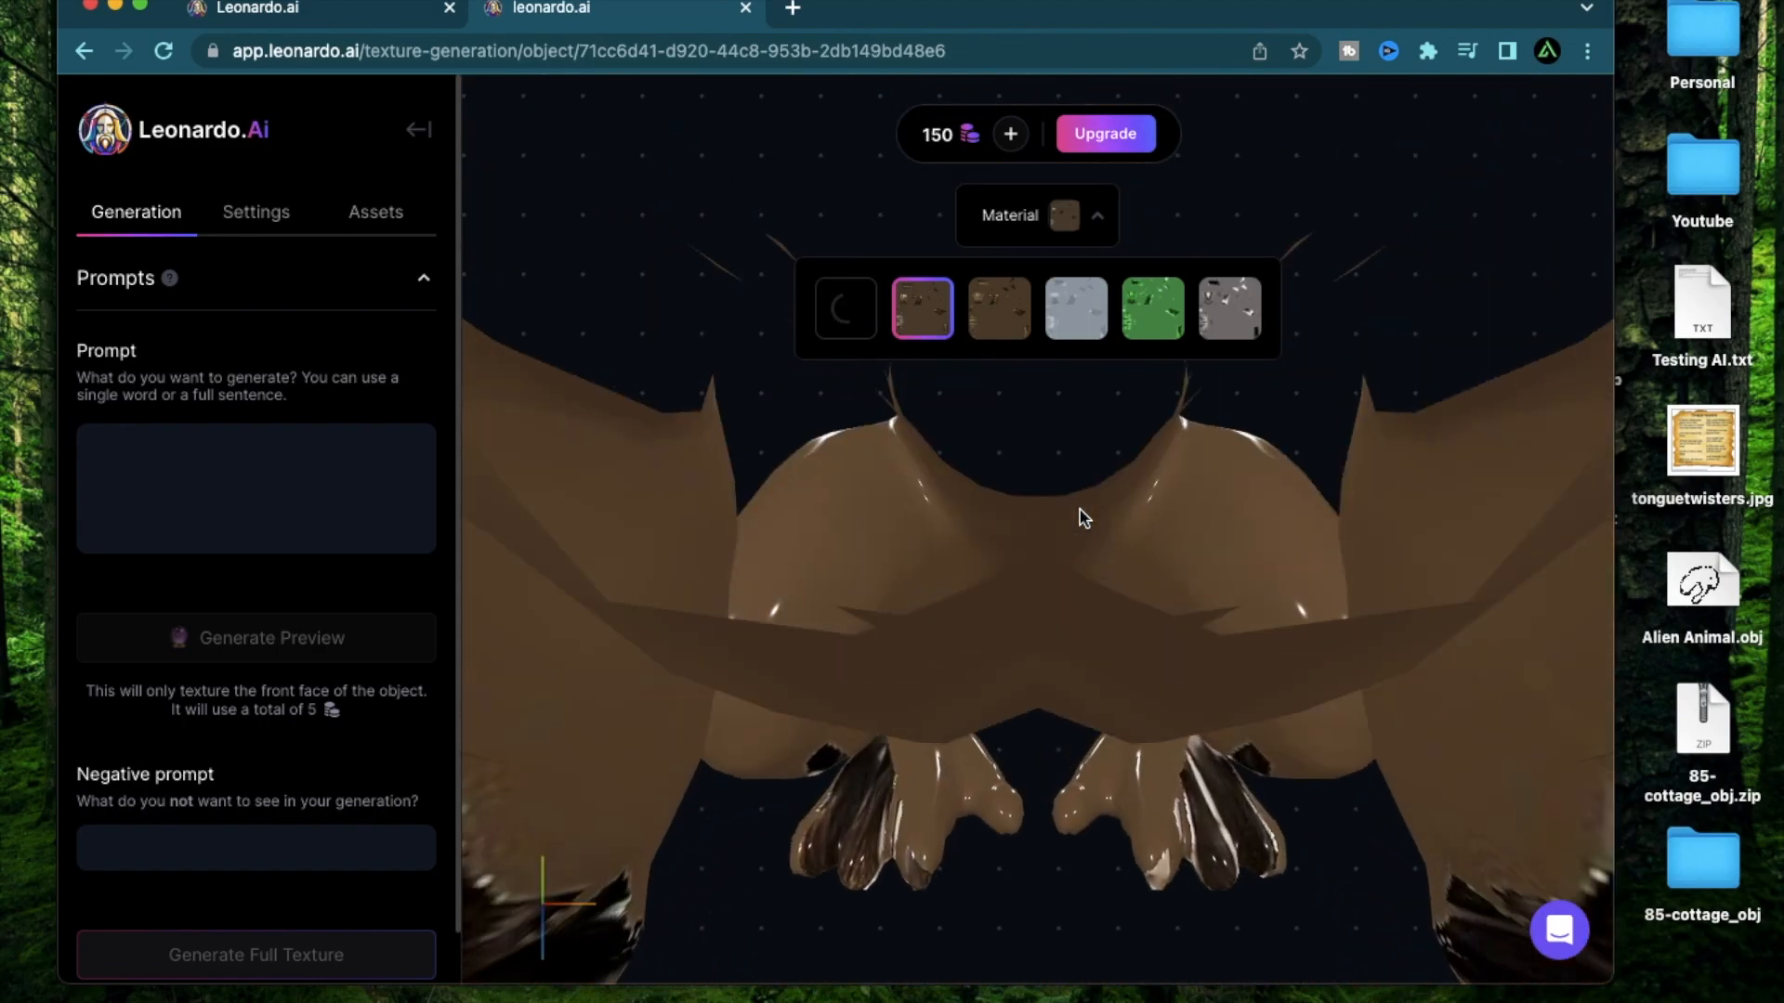
scroll(1082, 513, down, 10)
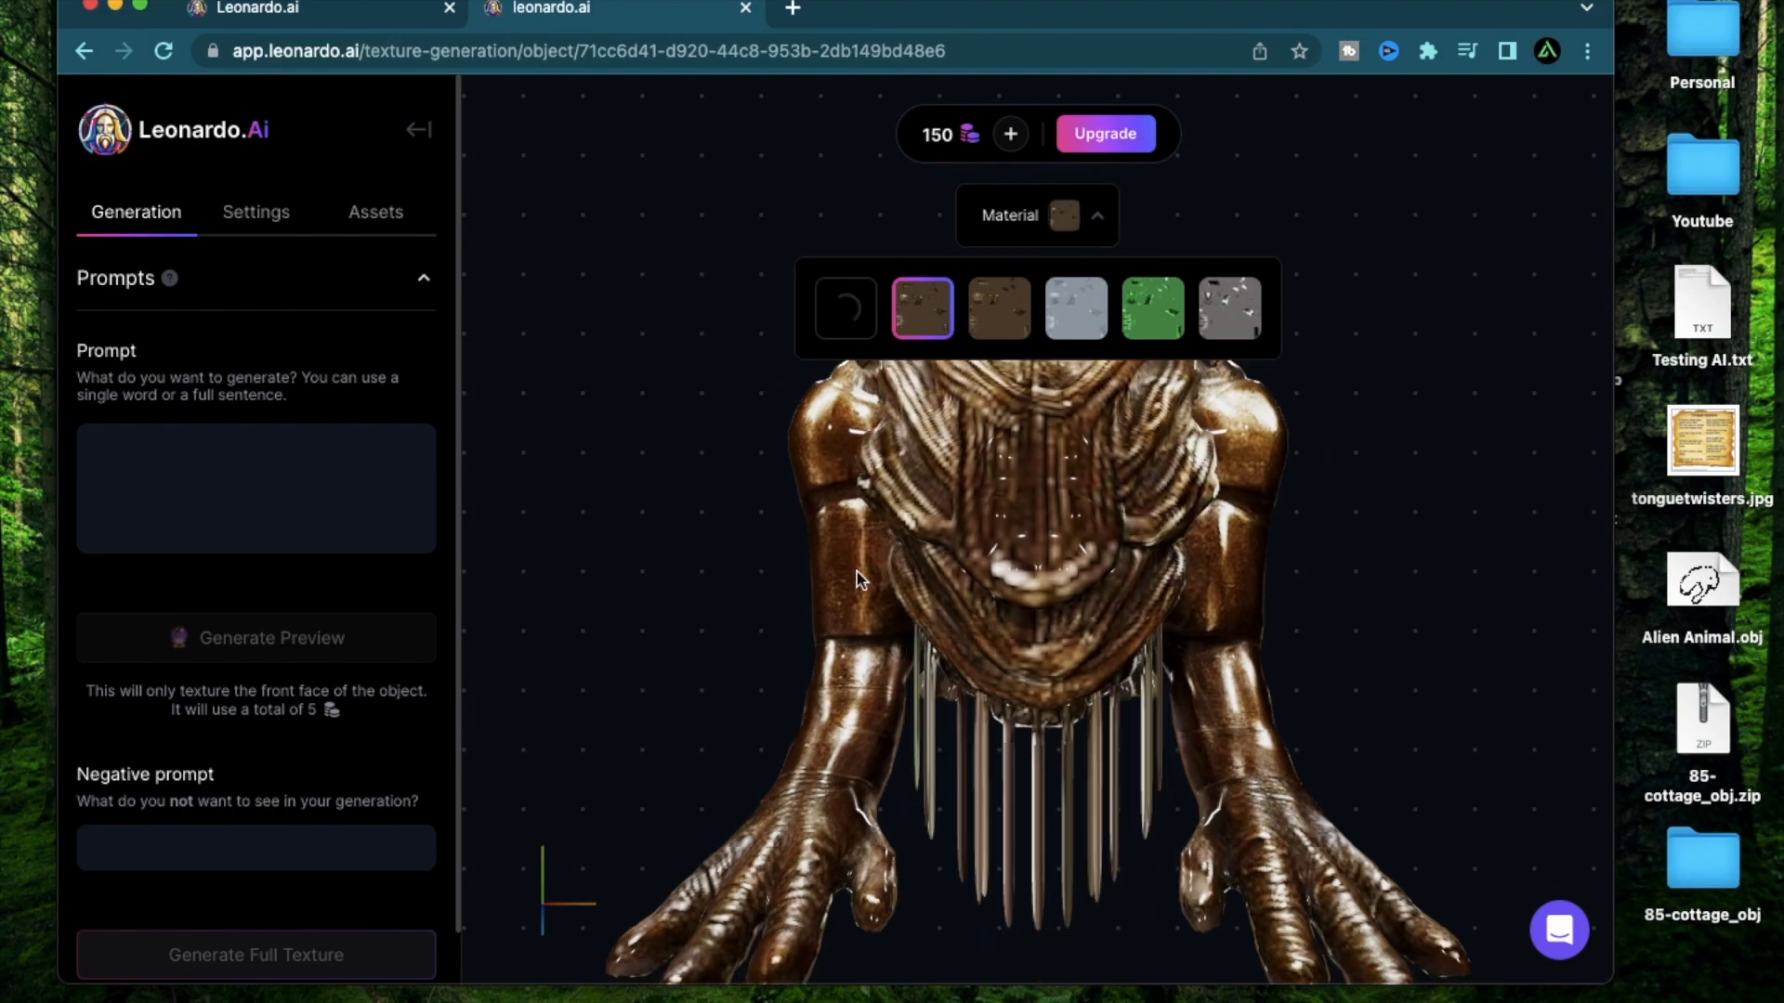
scroll(857, 580, down, 2)
drag(856, 580, 1076, 557)
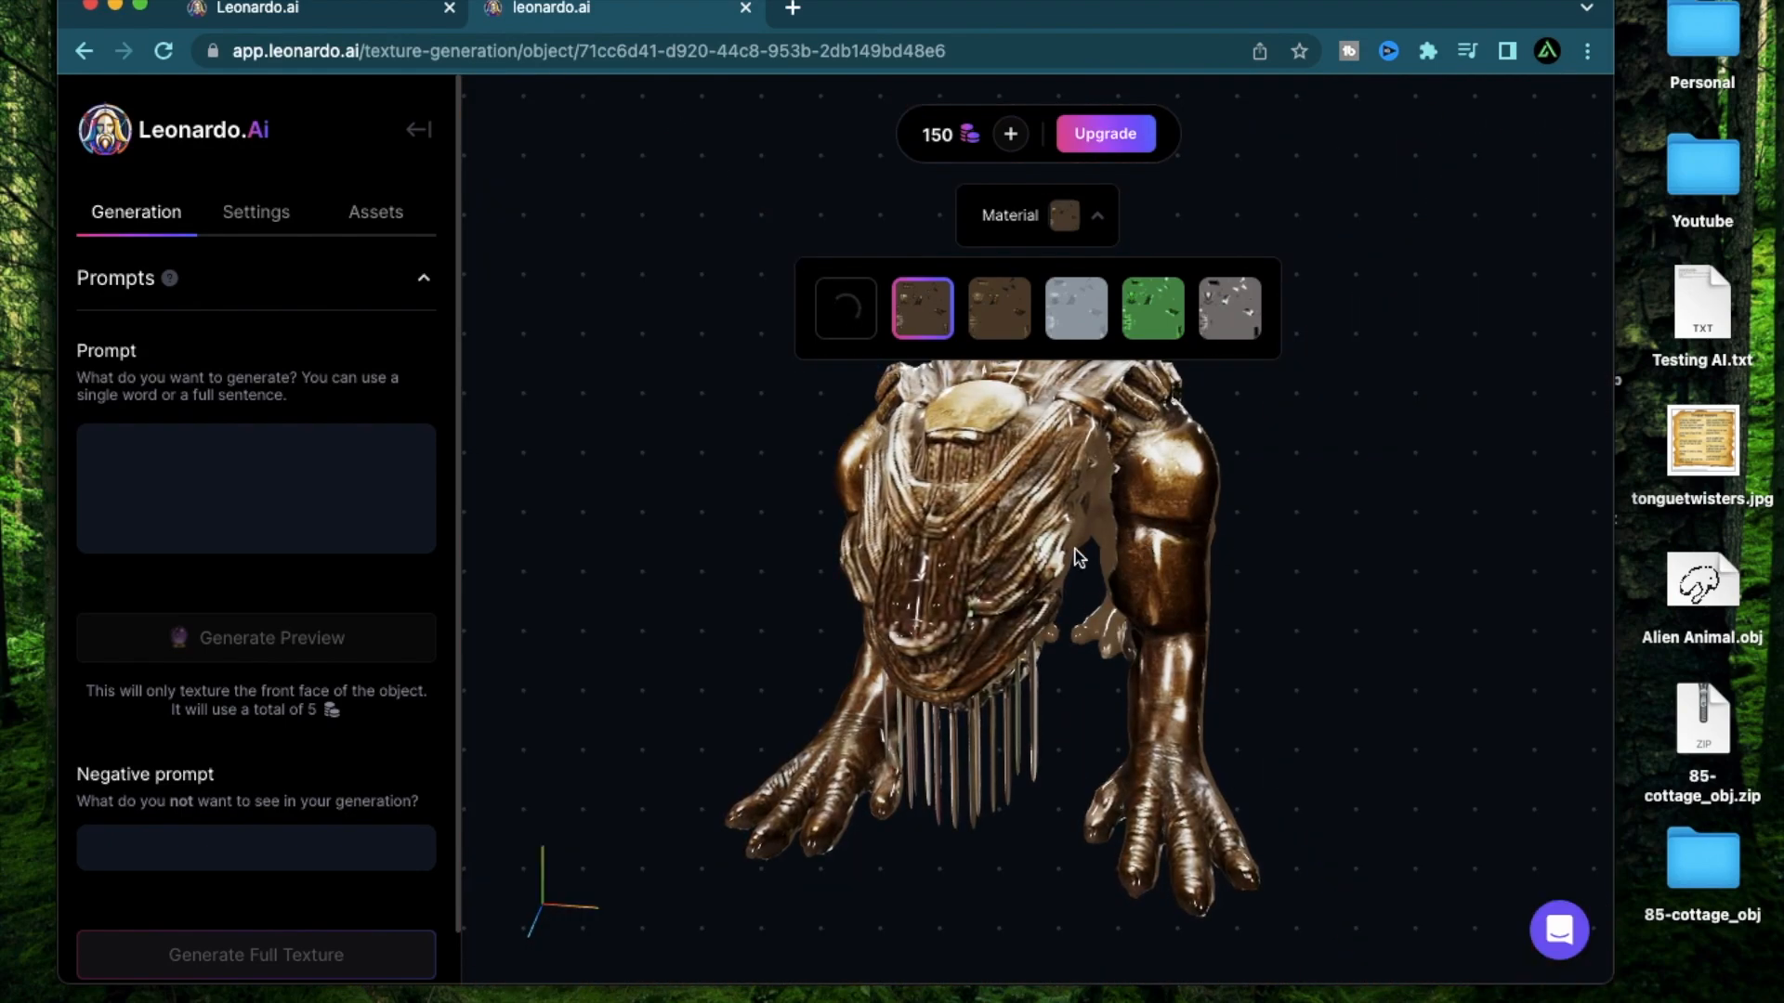
scroll(998, 598, down, 3)
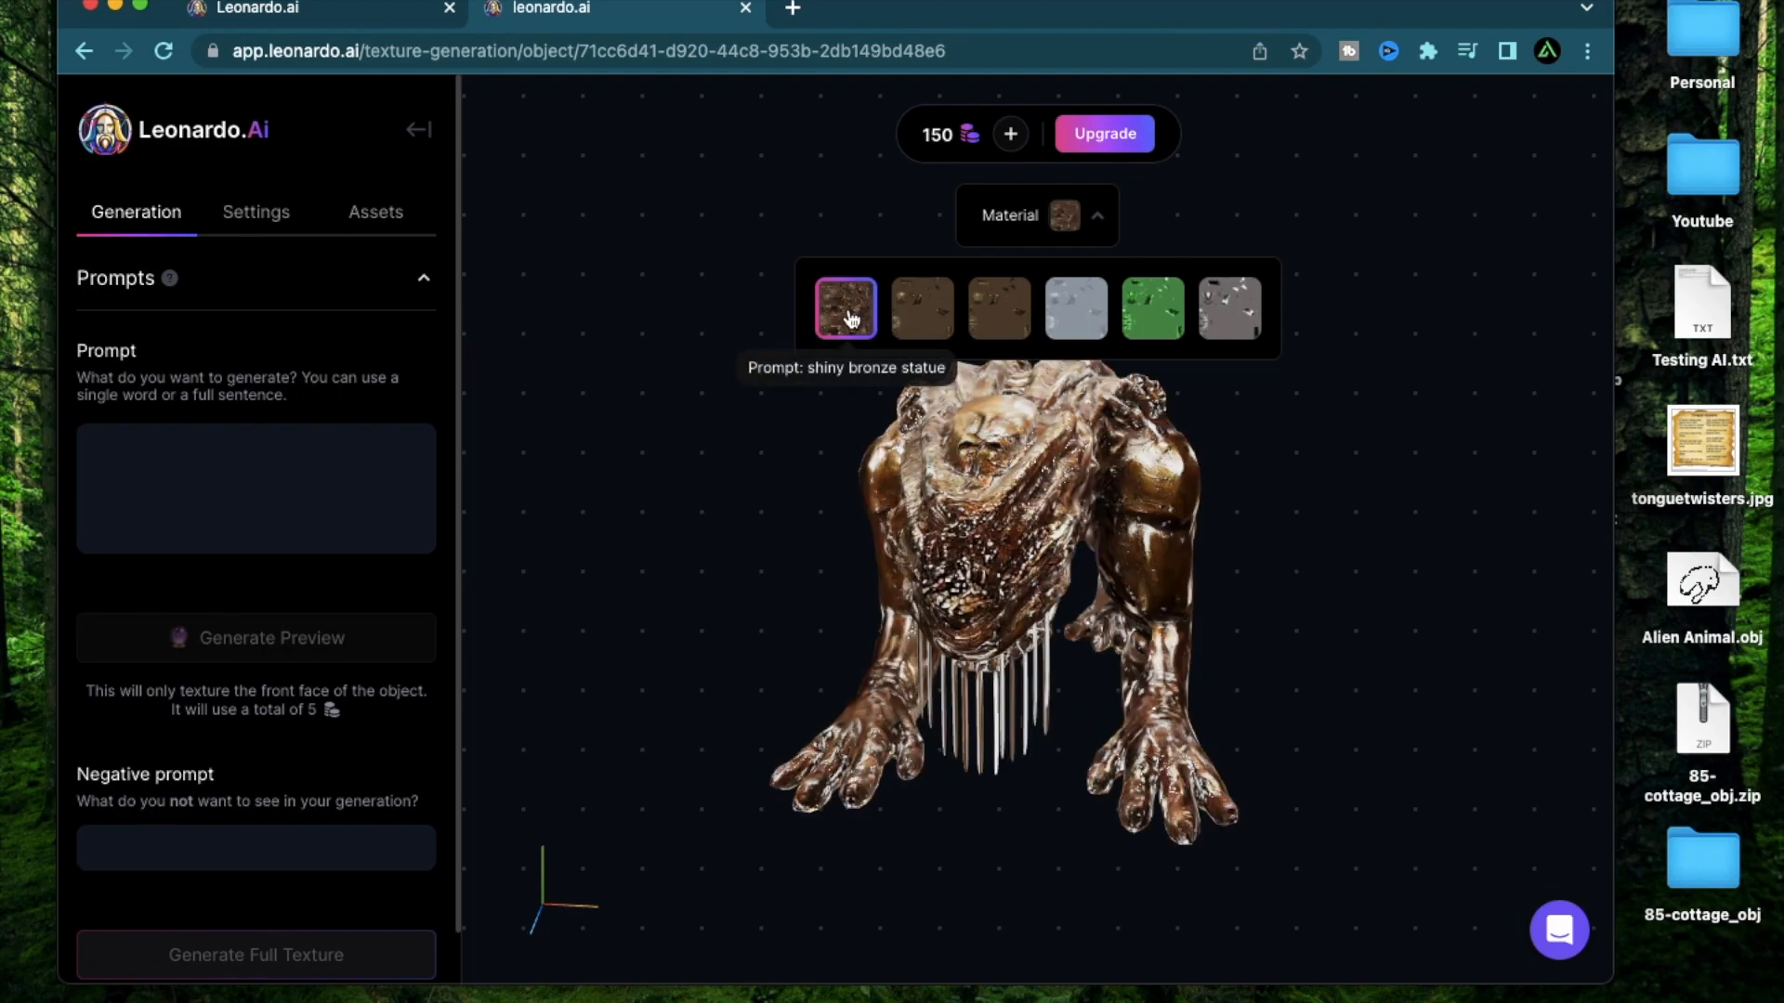
Inspect the full "shiny bronze statue" texture close up on the alien animal's front, side and back.
drag(1106, 390, 996, 620)
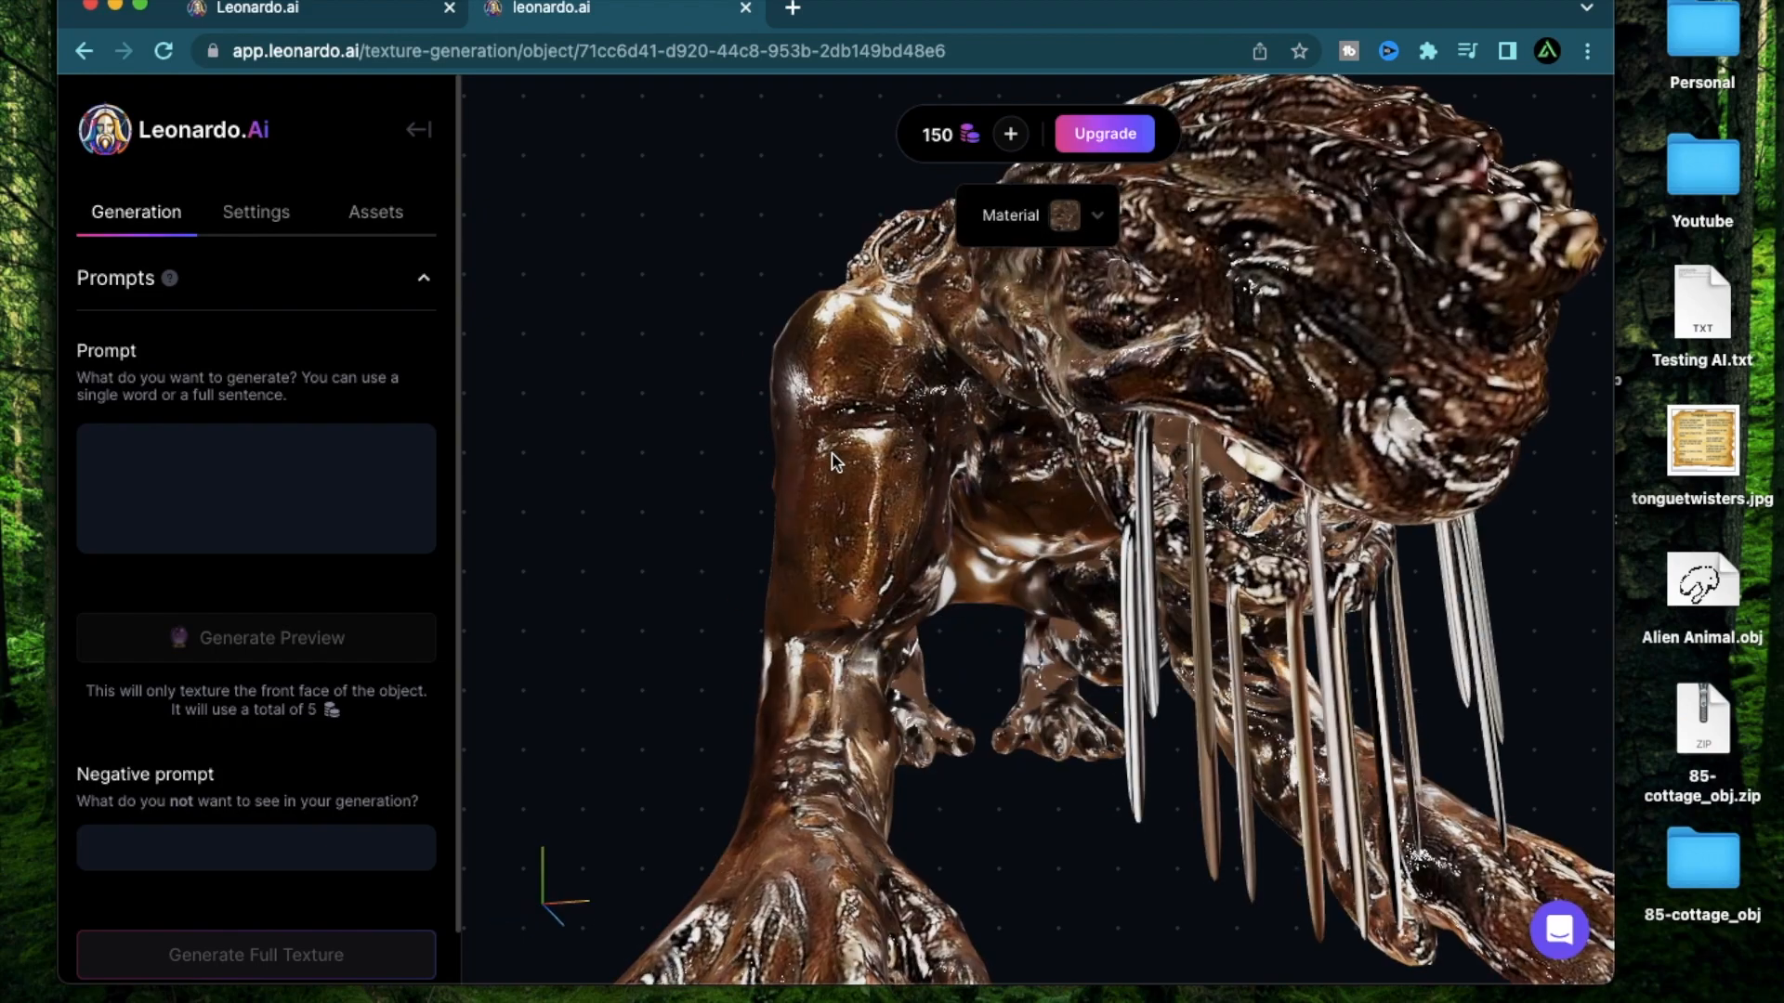
drag(897, 446, 434, 438)
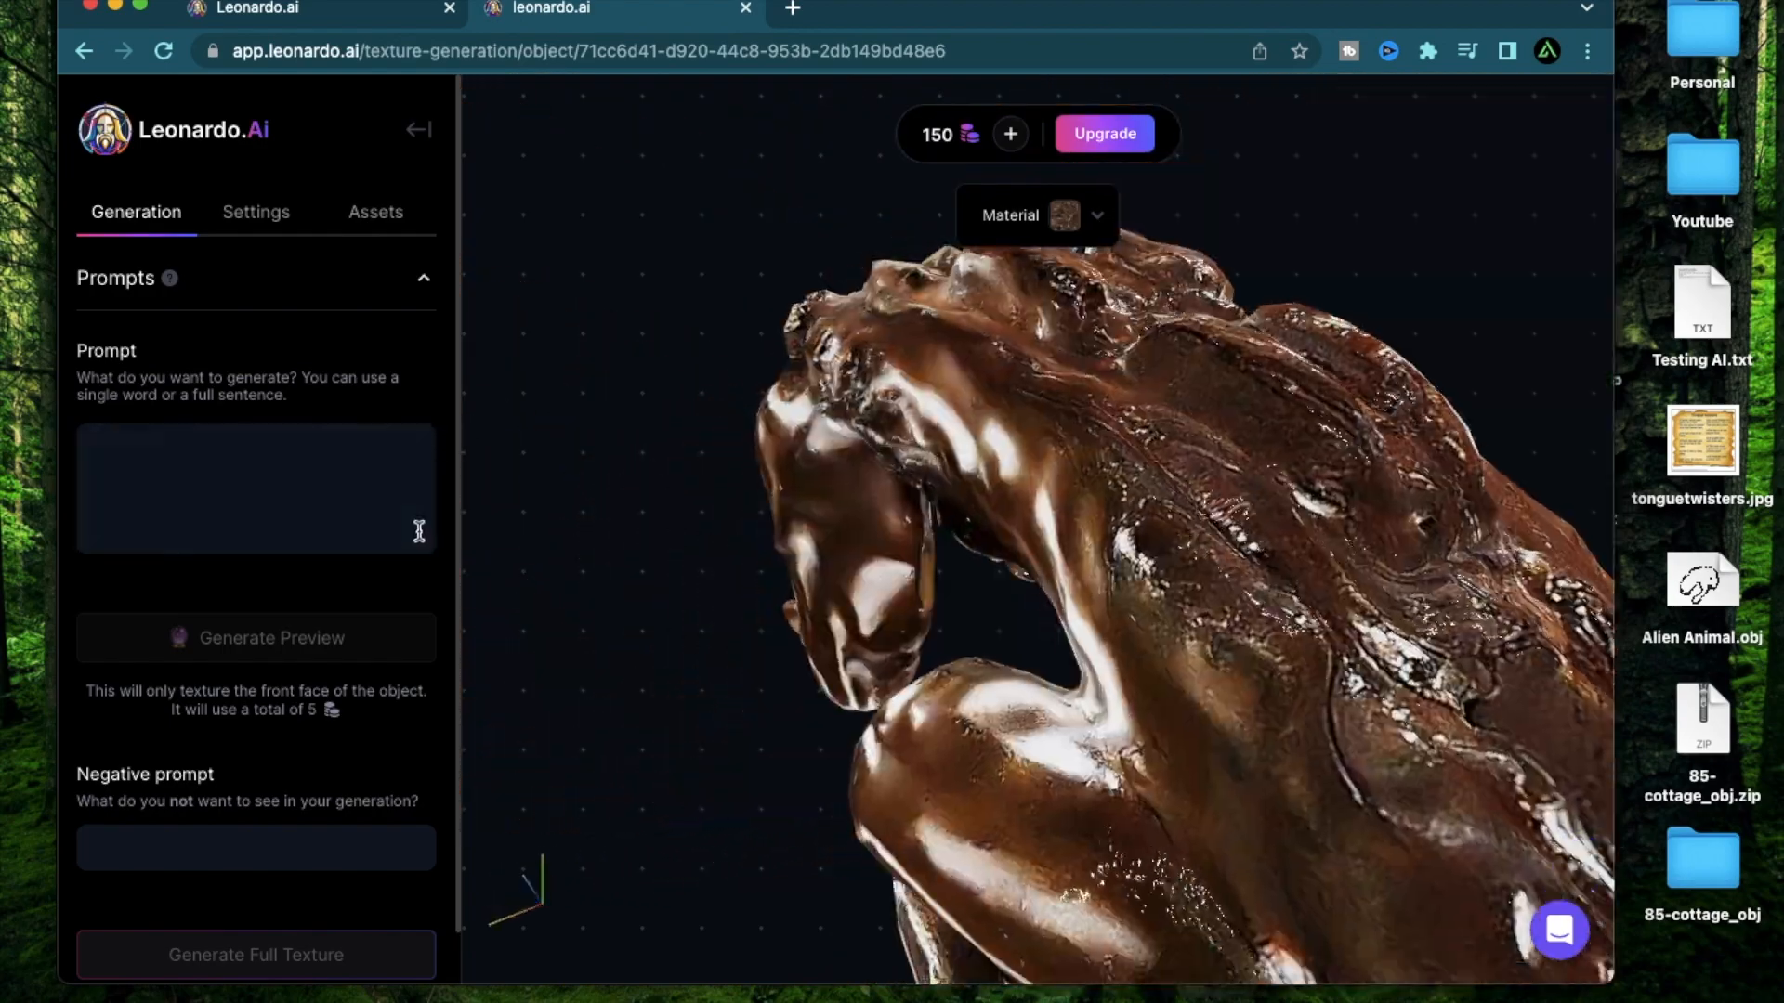
Examine the shiny bronze finish on the alien animal's head, arms and hanging spikes from several angles and distances.
drag(420, 503, 1103, 492)
drag(1426, 418, 1352, 627)
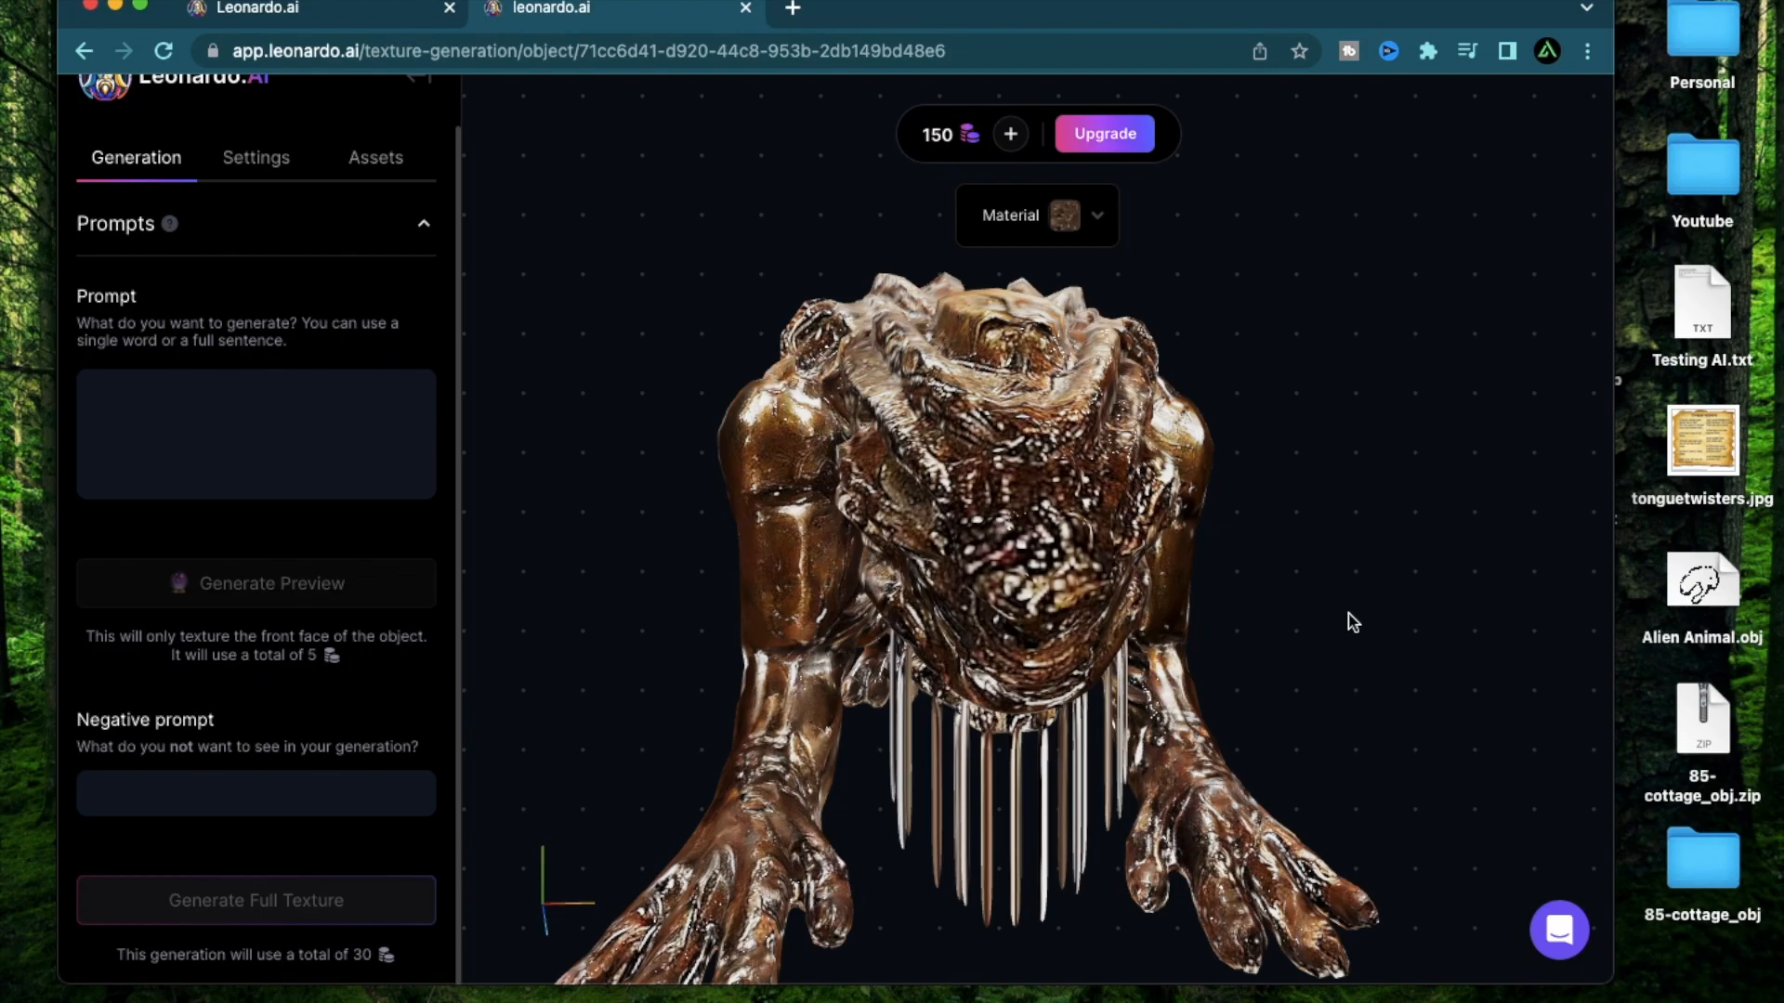
scroll(1352, 623, up, 5)
drag(1353, 622, 822, 643)
drag(1098, 574, 1011, 360)
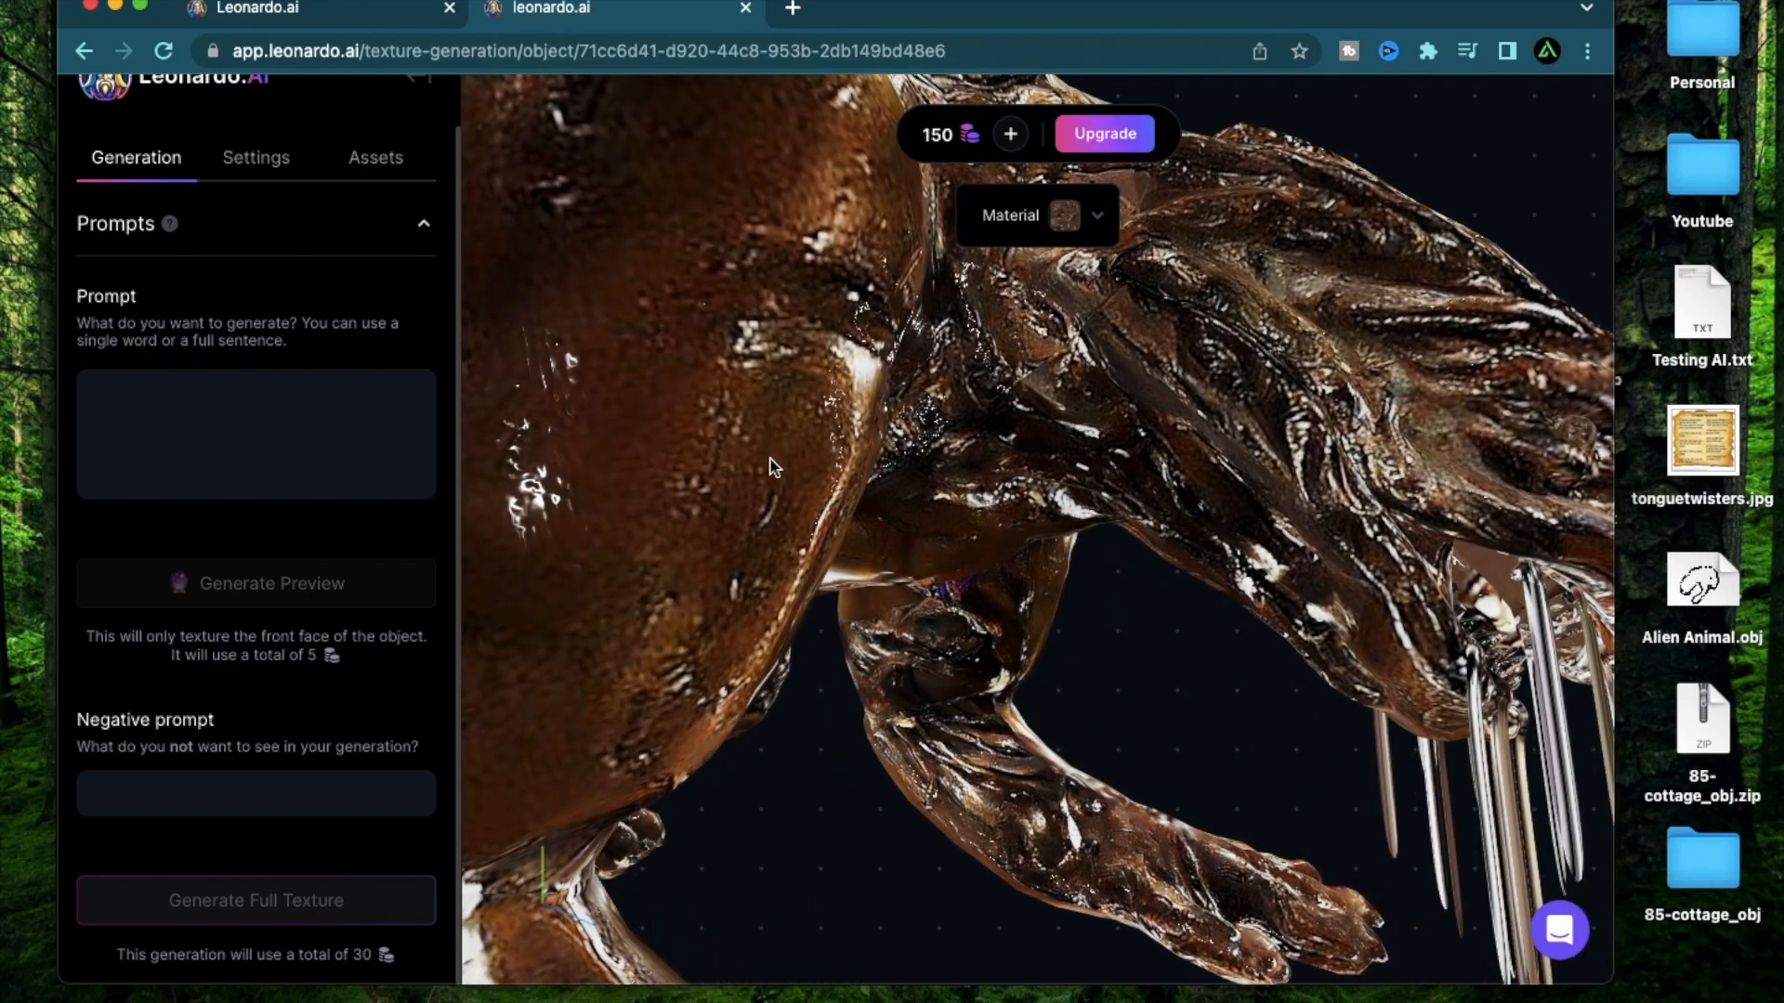
drag(1354, 455, 855, 453)
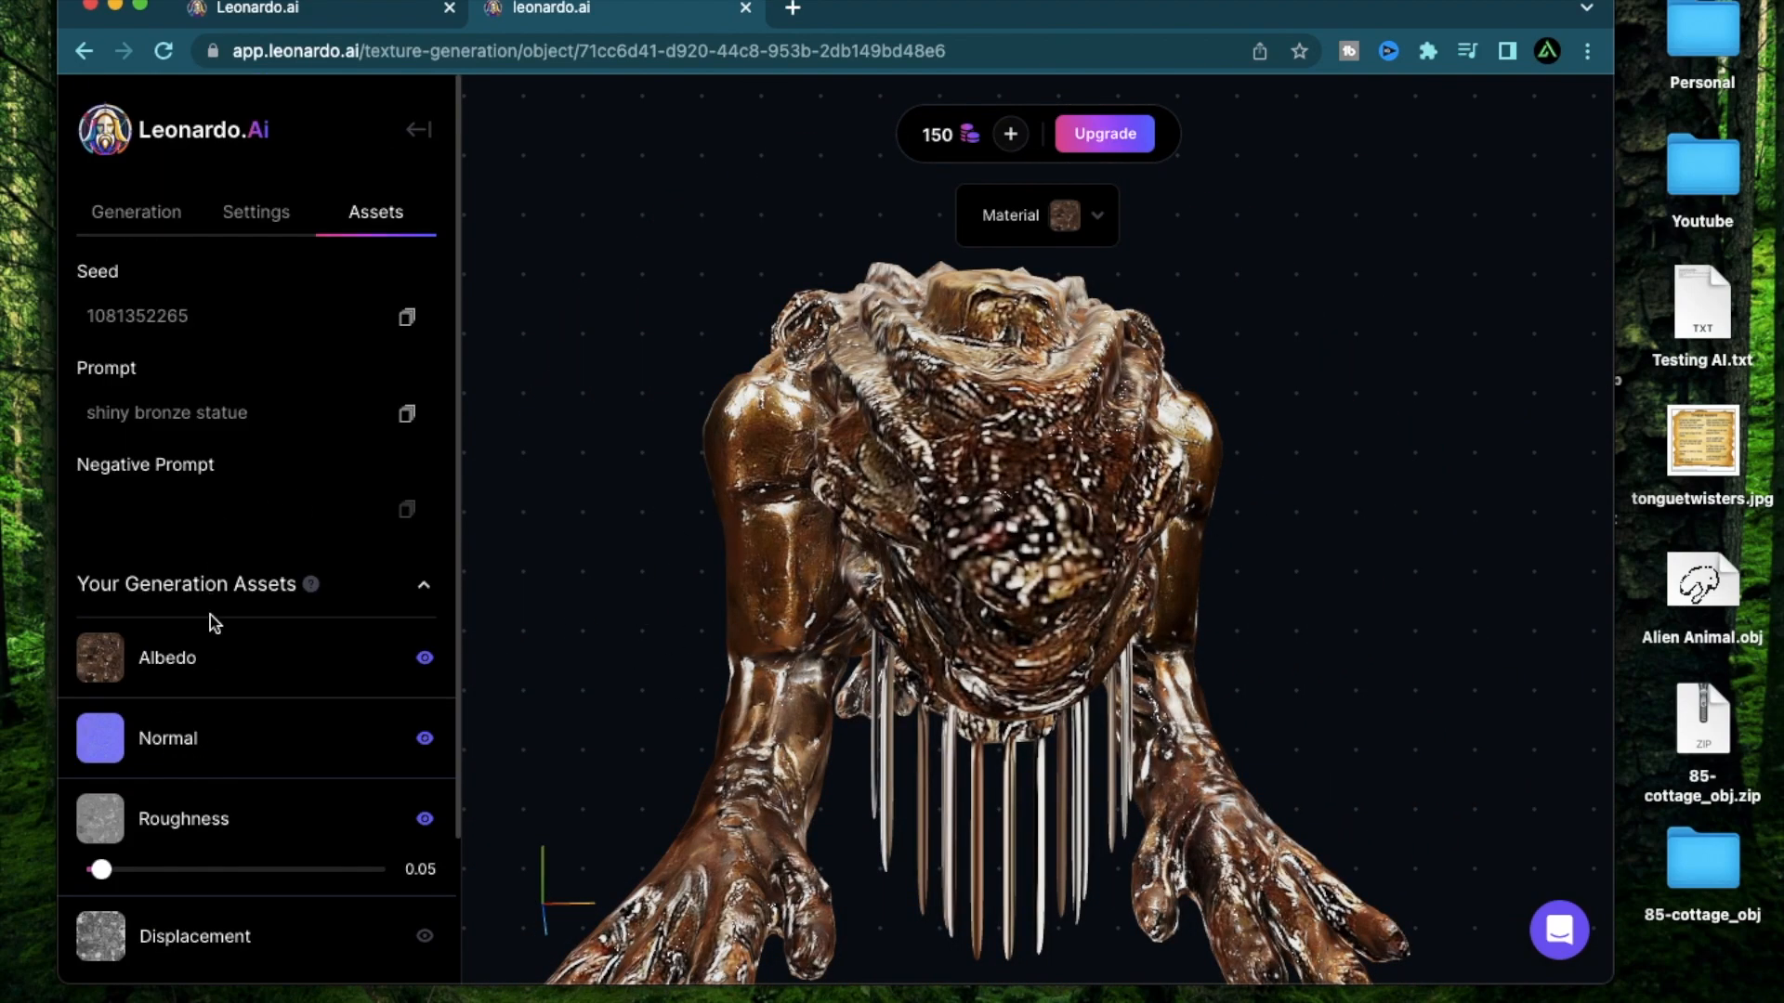
View the Albedo texture map of the "shiny bronze statue" generation, close it, and download all generation assets.
scroll(210, 615, down, 3)
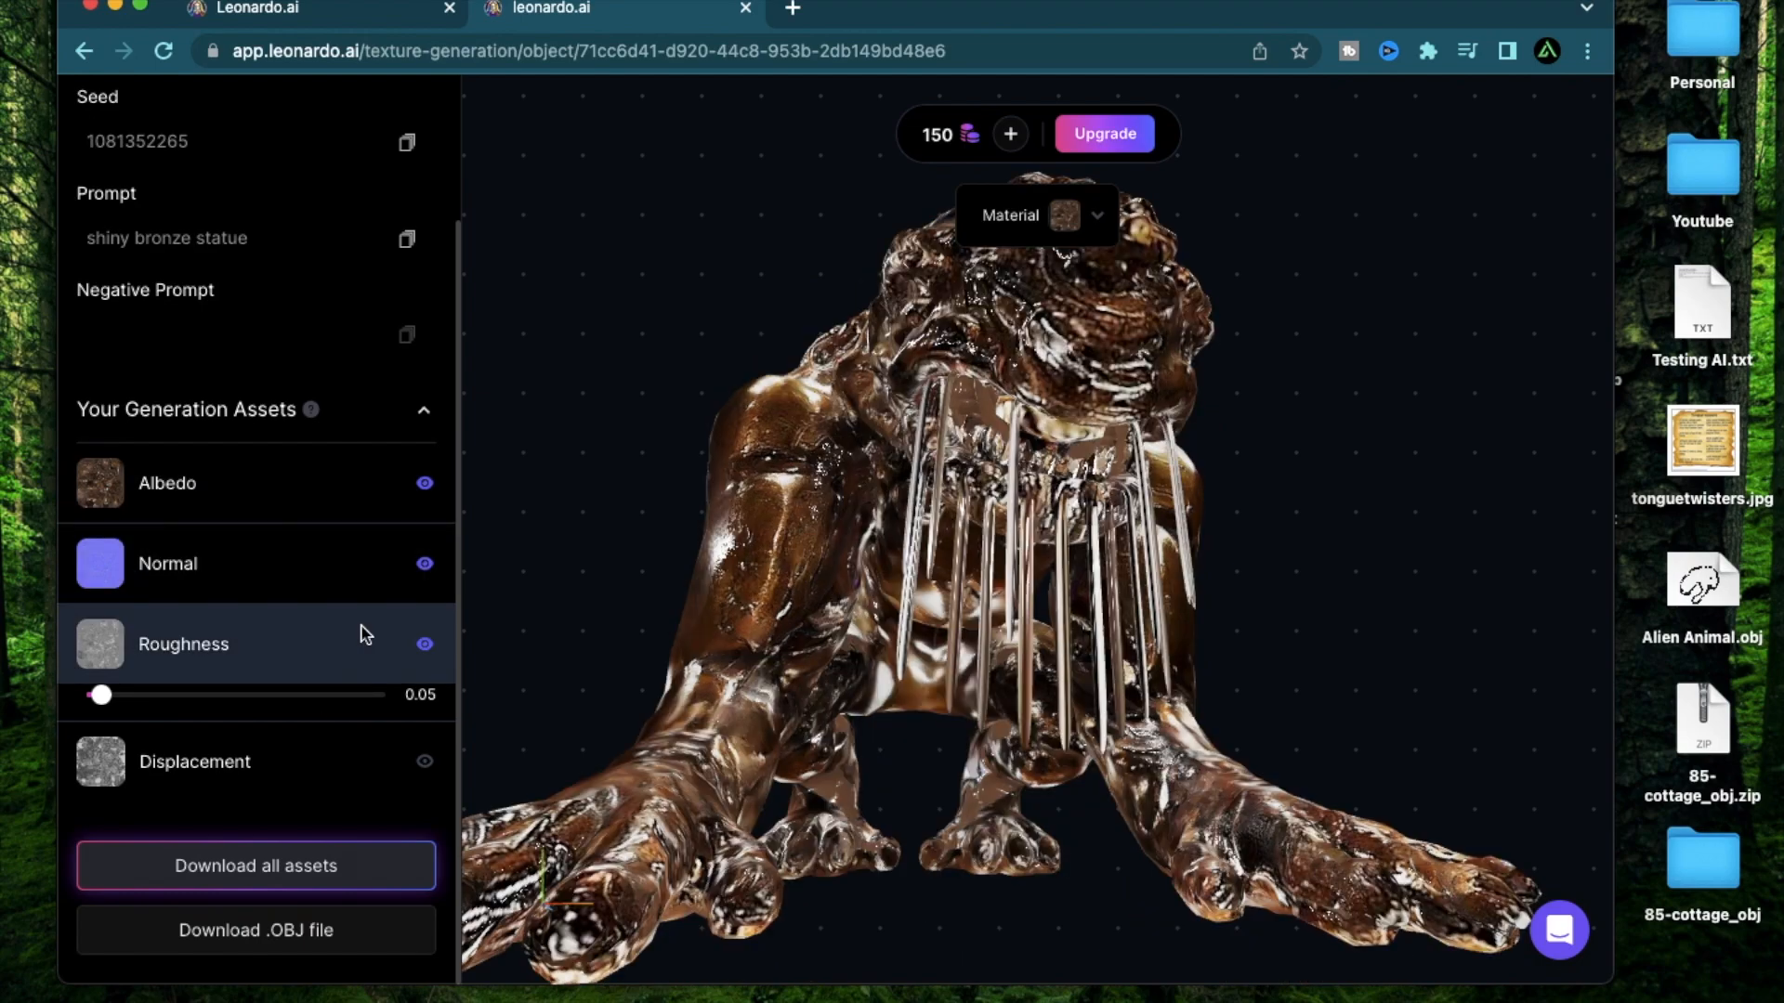
click(111, 501)
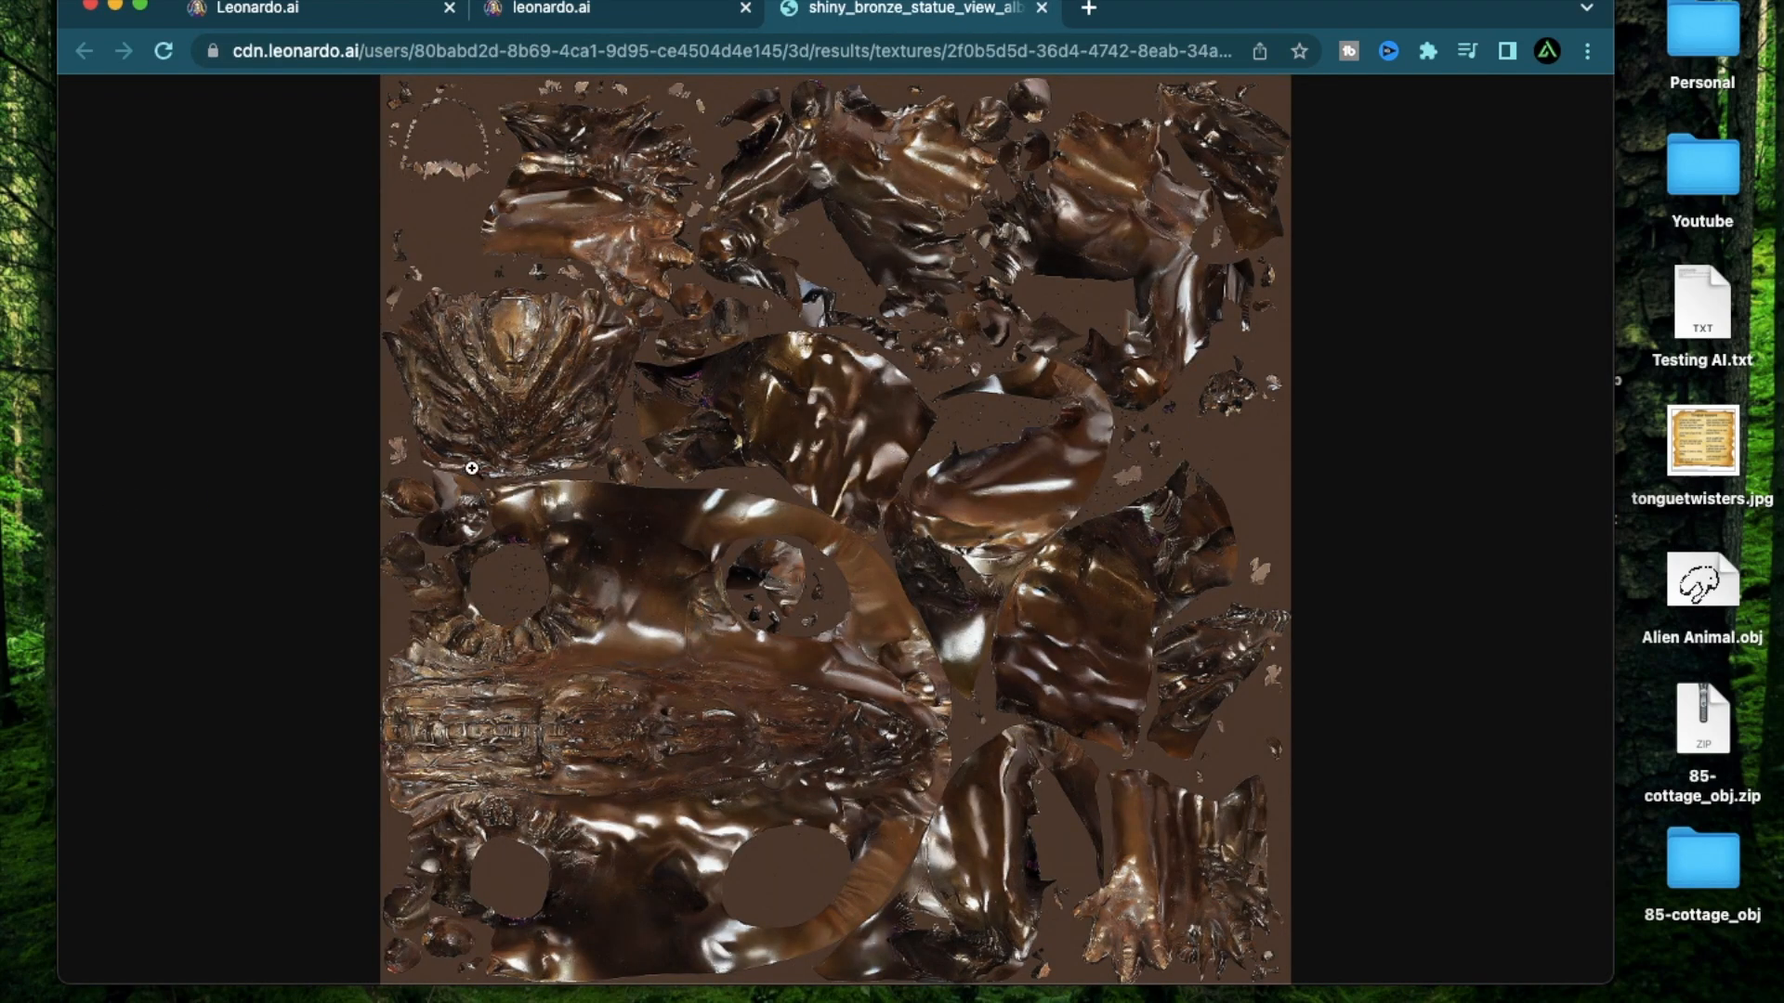
key(super+w)
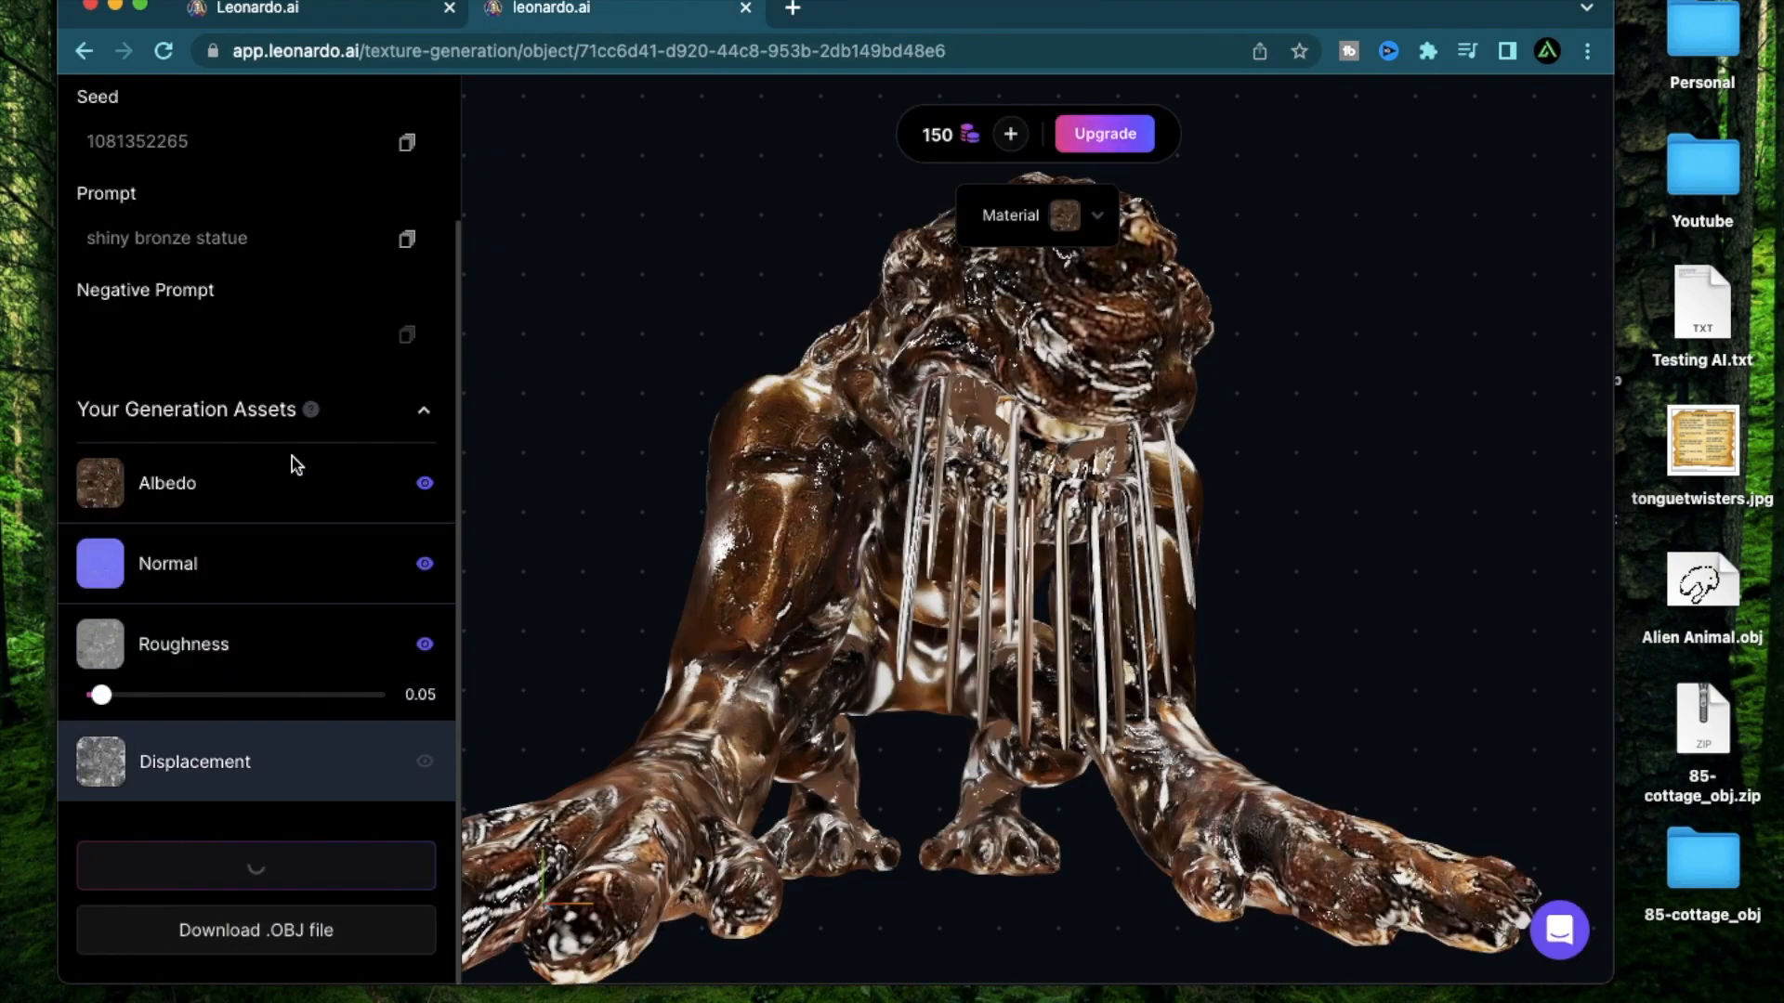
drag(801, 507, 1171, 836)
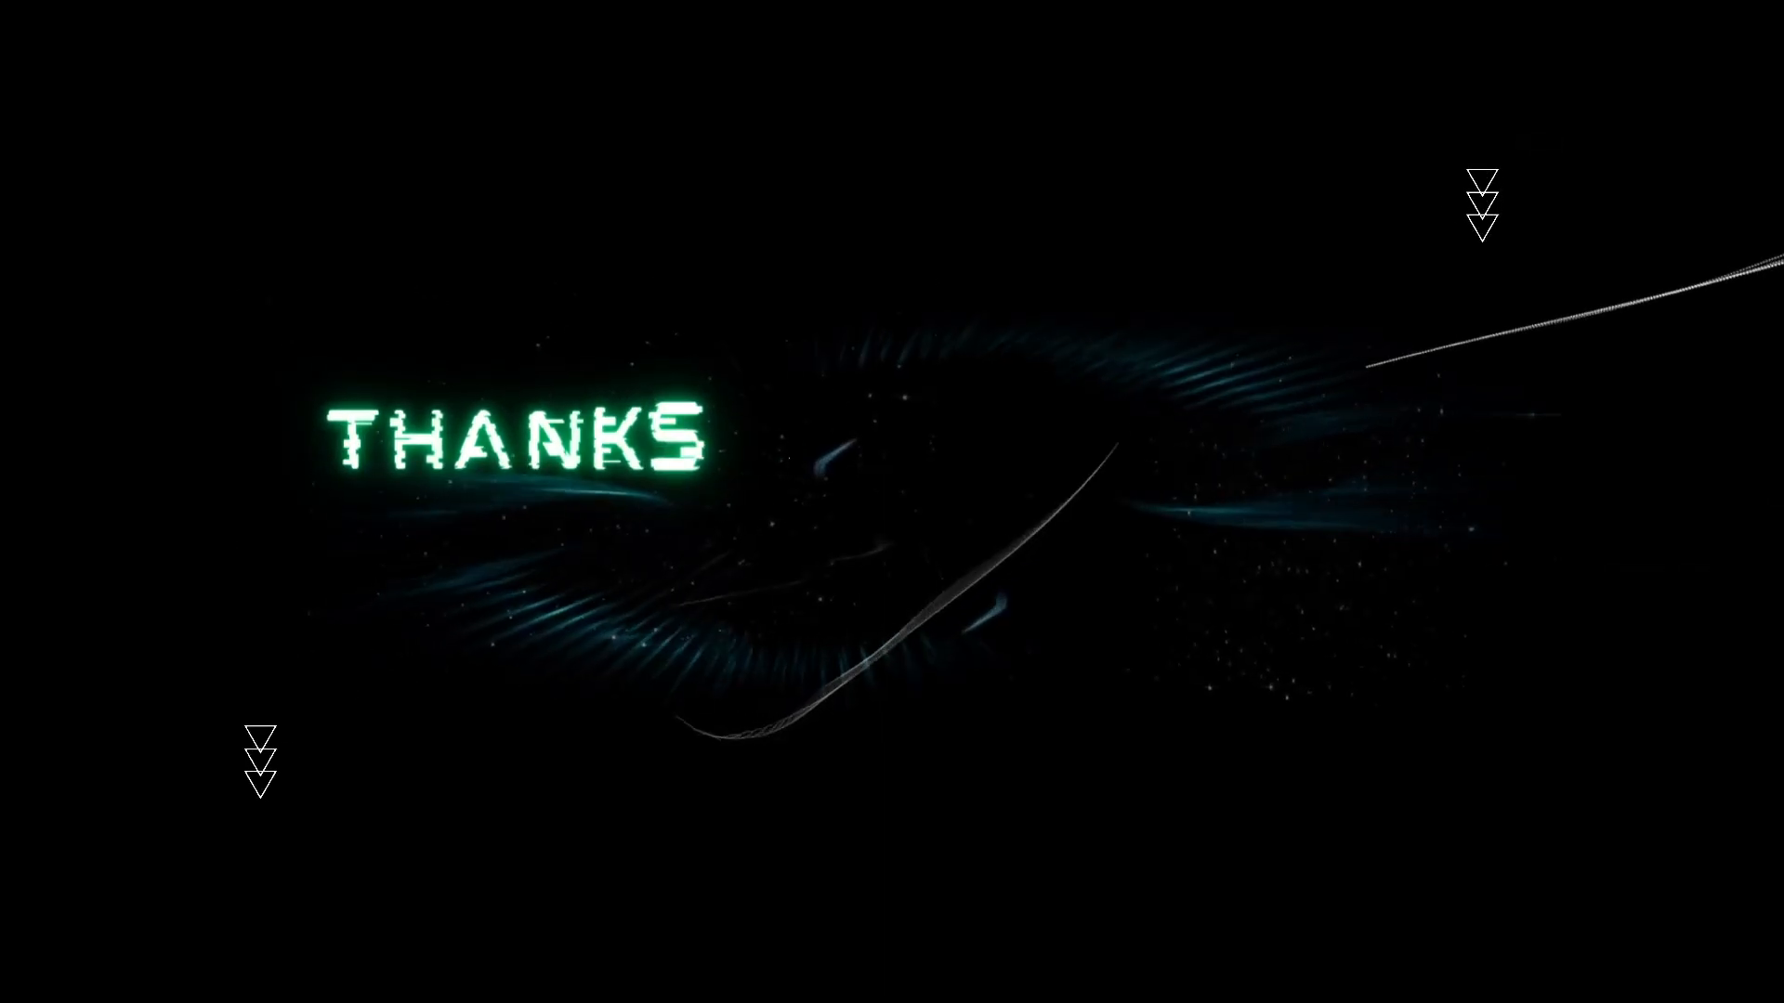